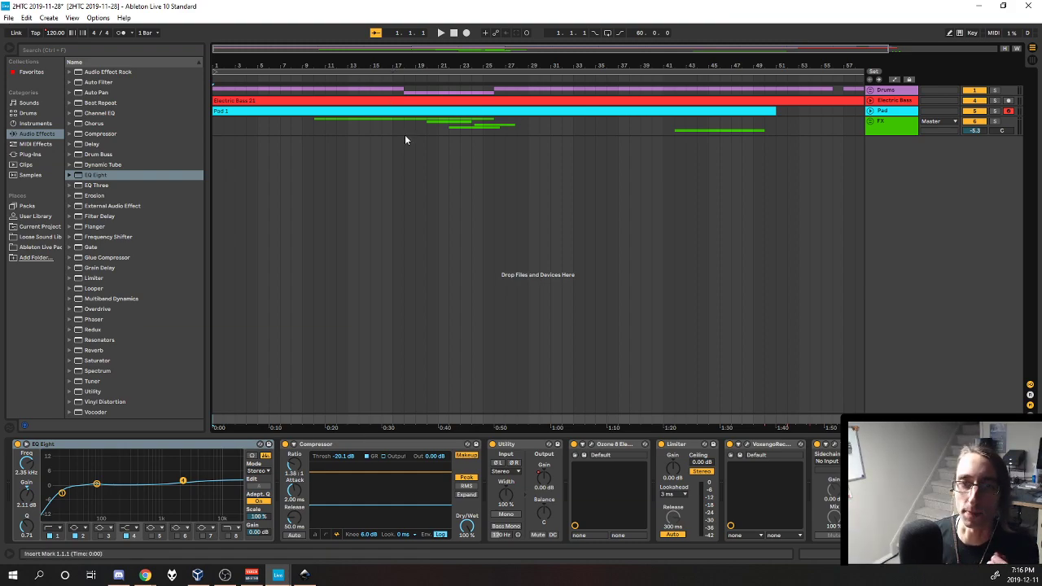
Unfold the Drums group and its Chromatone track, and zoom in on the drum clip starting at bar 2
click(870, 91)
click(886, 110)
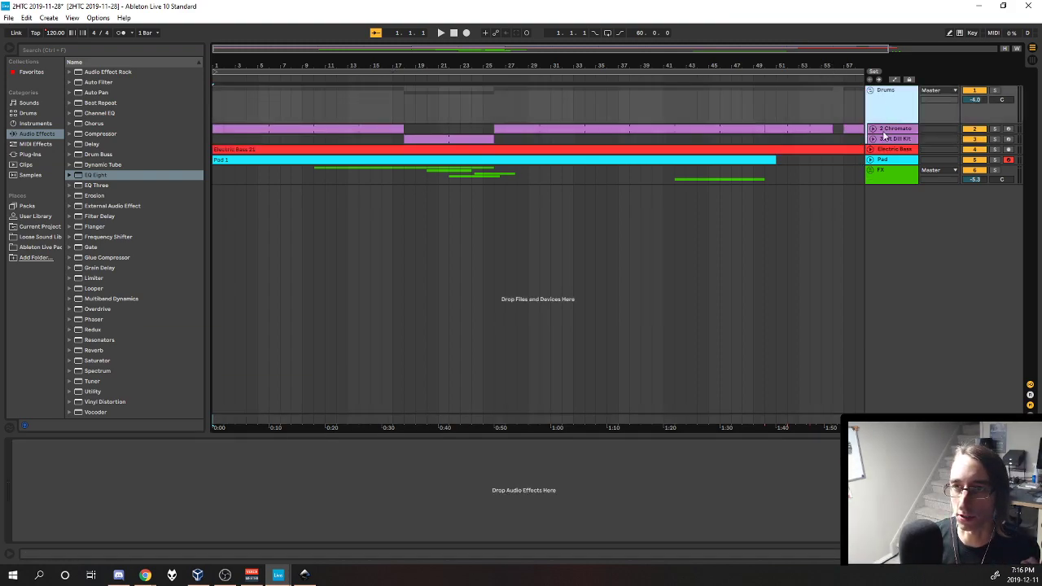
click(875, 129)
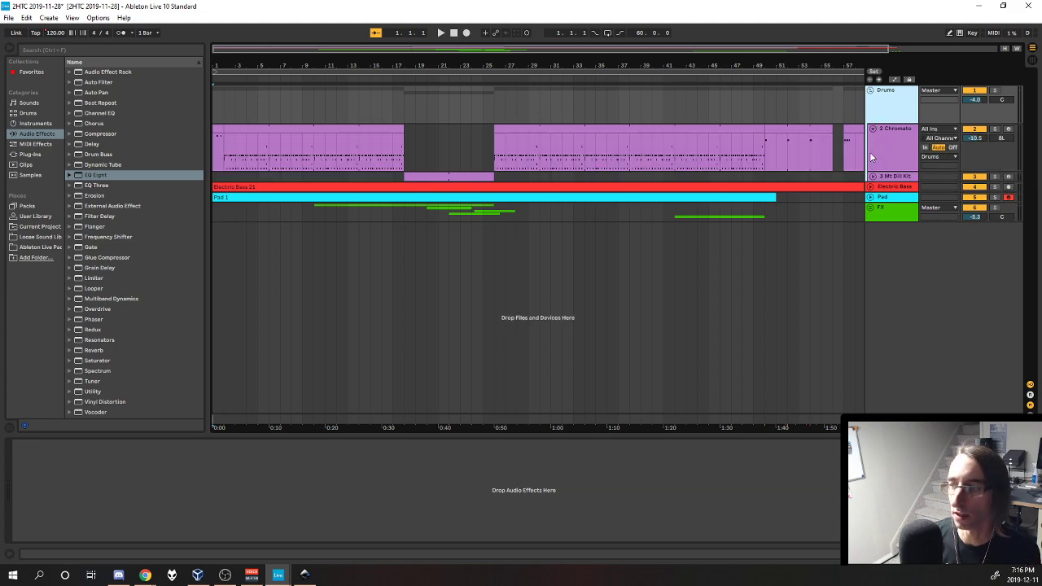
click(215, 147)
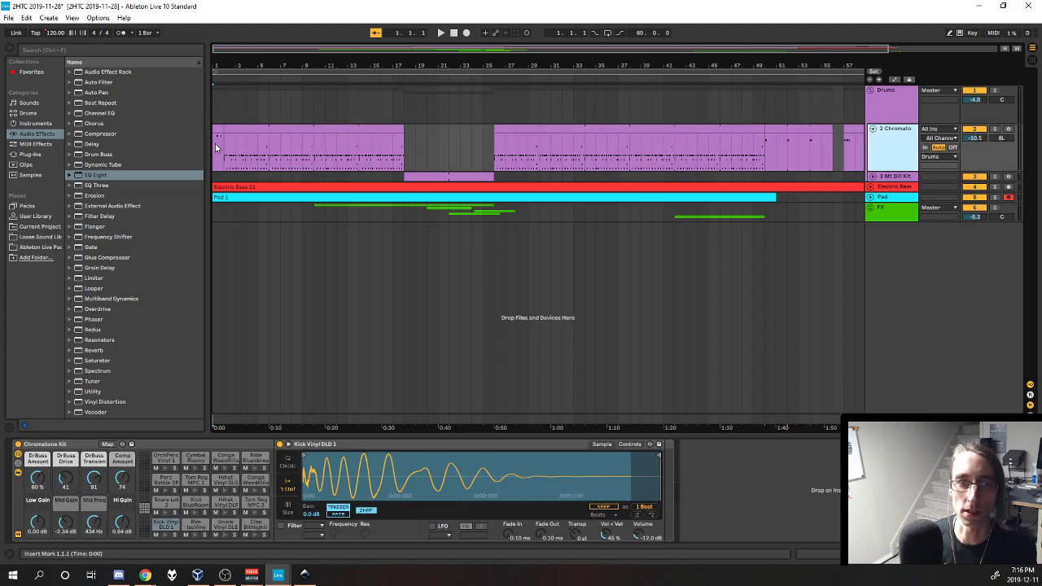
click(277, 139)
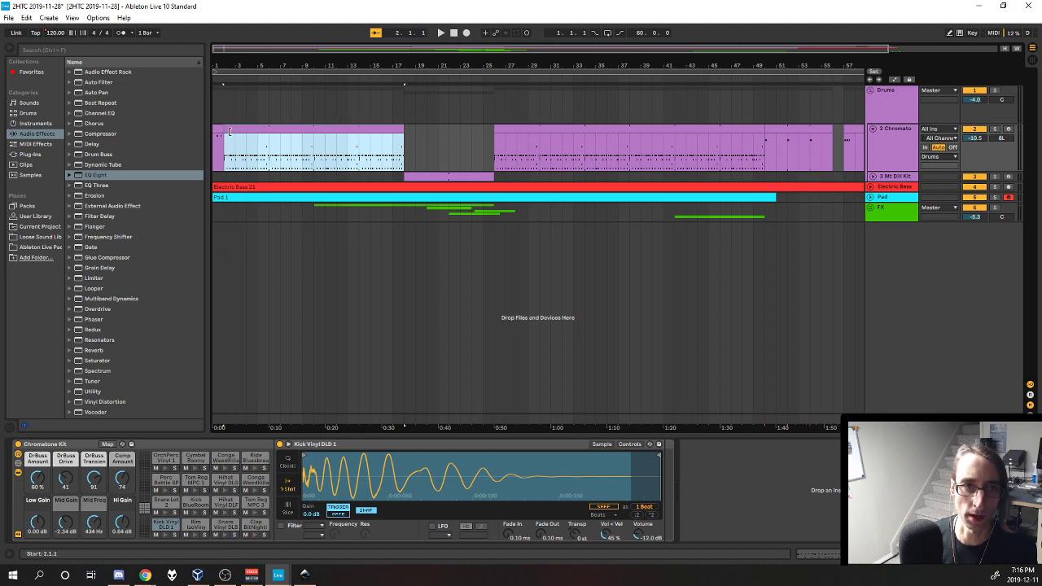
key(z)
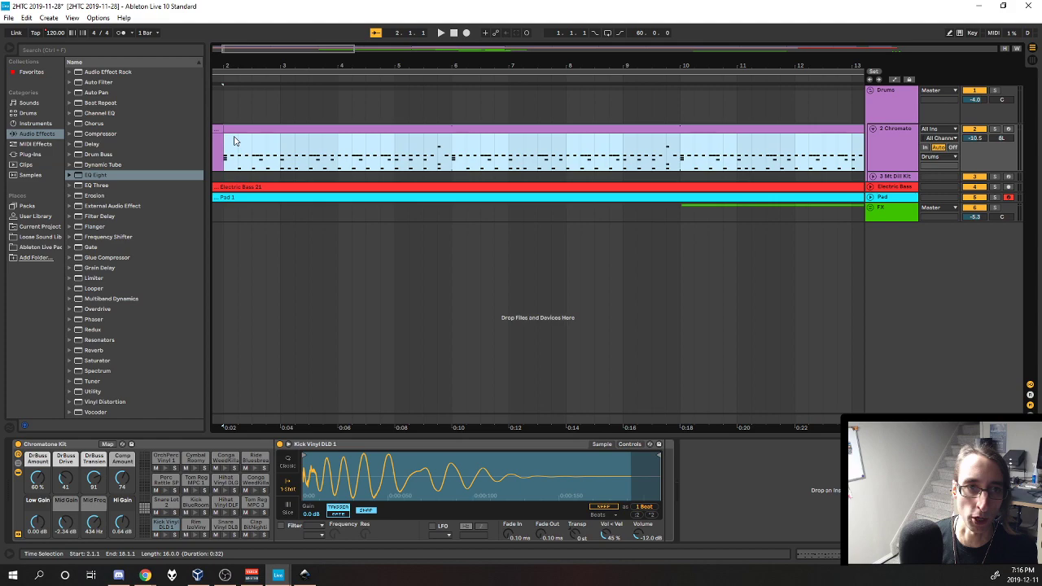
key(x)
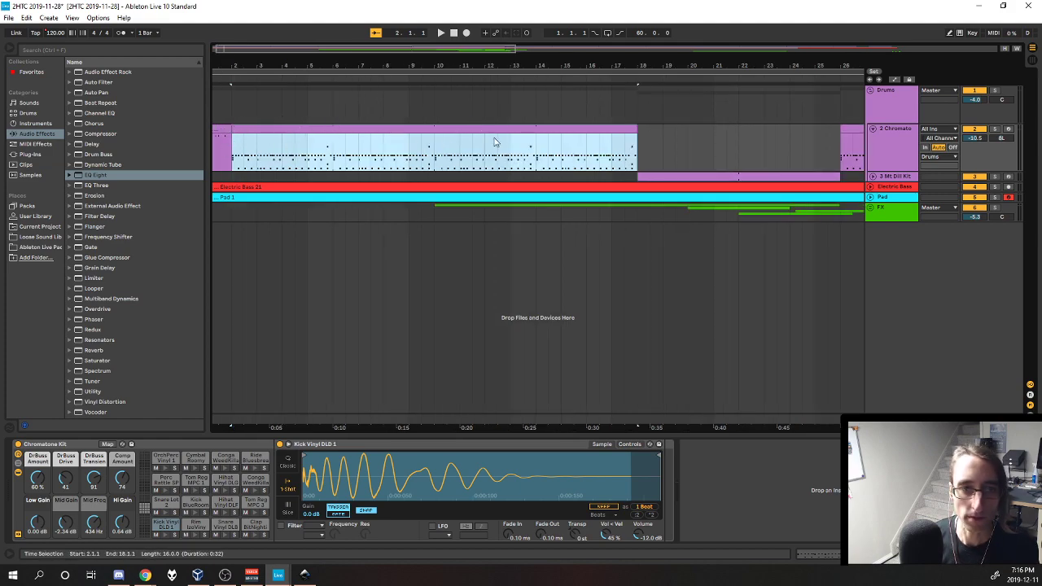
Show the Chromatone Kit preset among the browser's drum presets
click(33, 104)
click(36, 114)
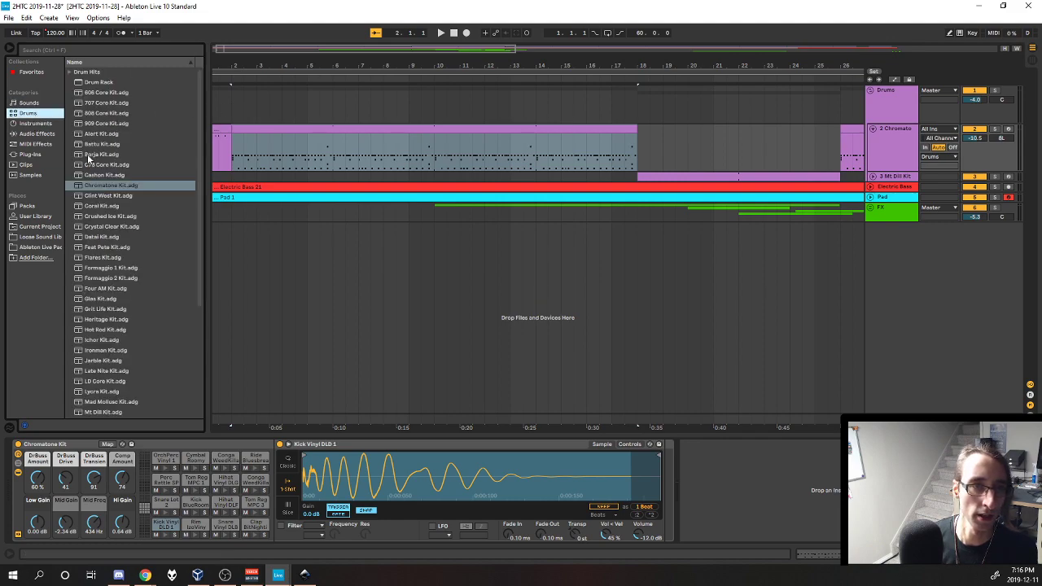
click(102, 188)
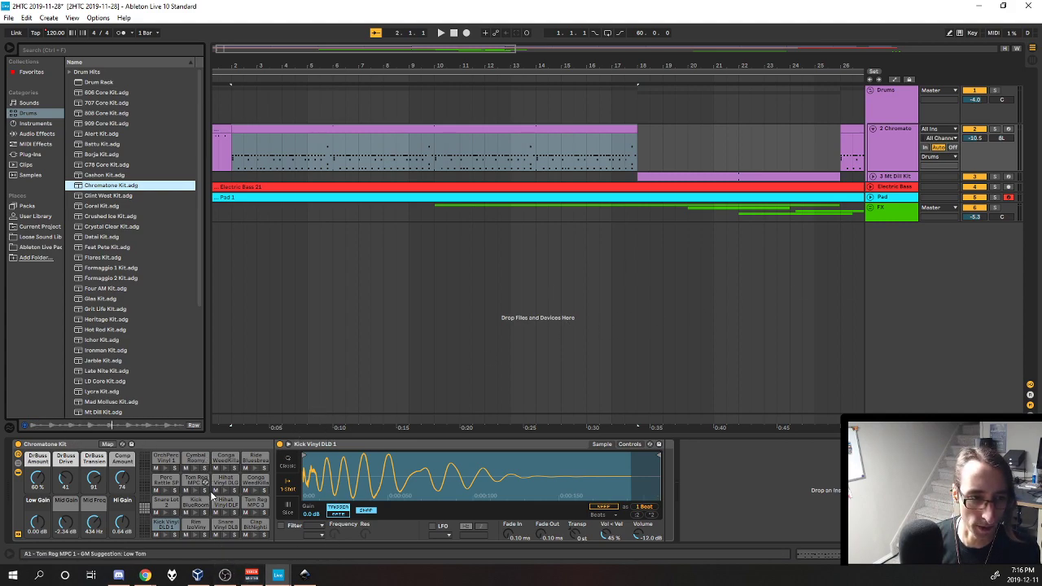
click(252, 577)
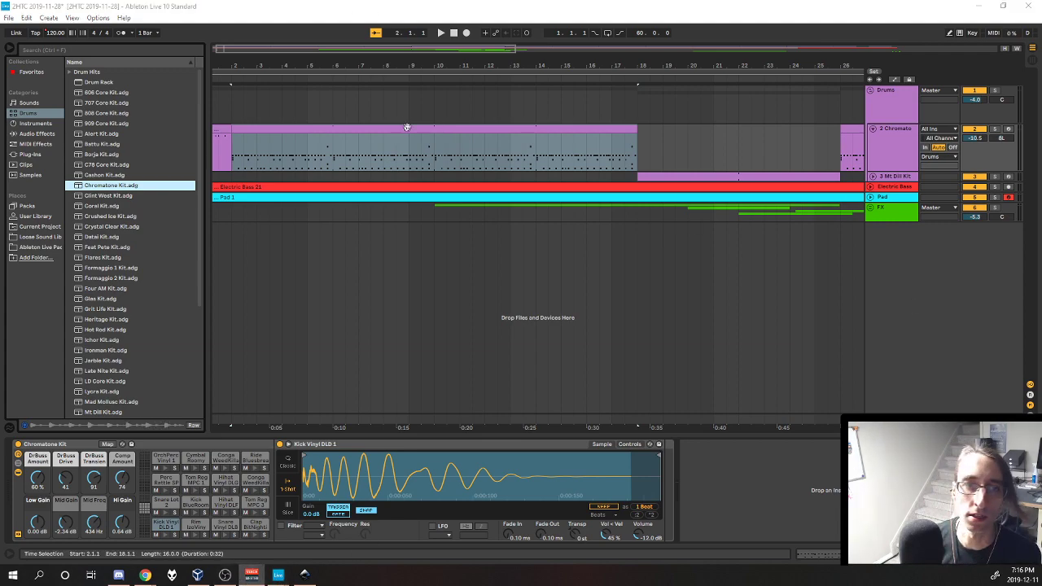
click(144, 249)
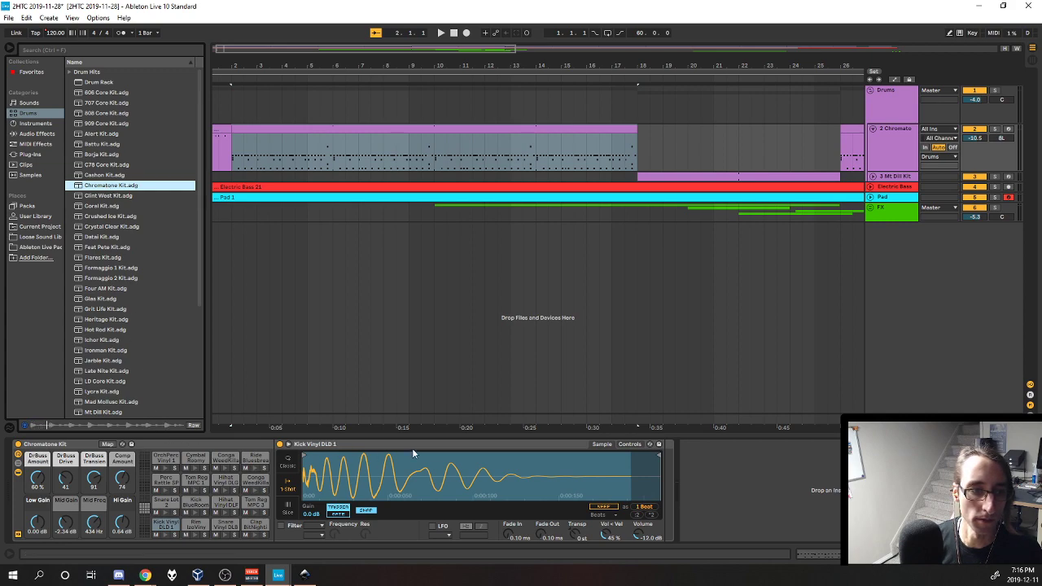
click(783, 461)
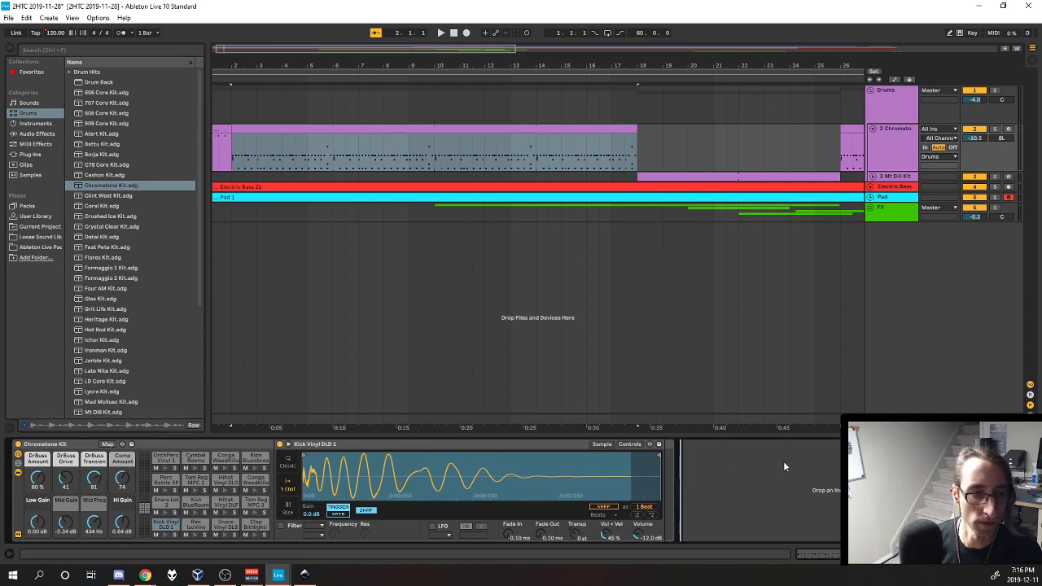
Solo the Chromatone drum track and play the song from bar 1
click(912, 145)
click(994, 129)
key(space)
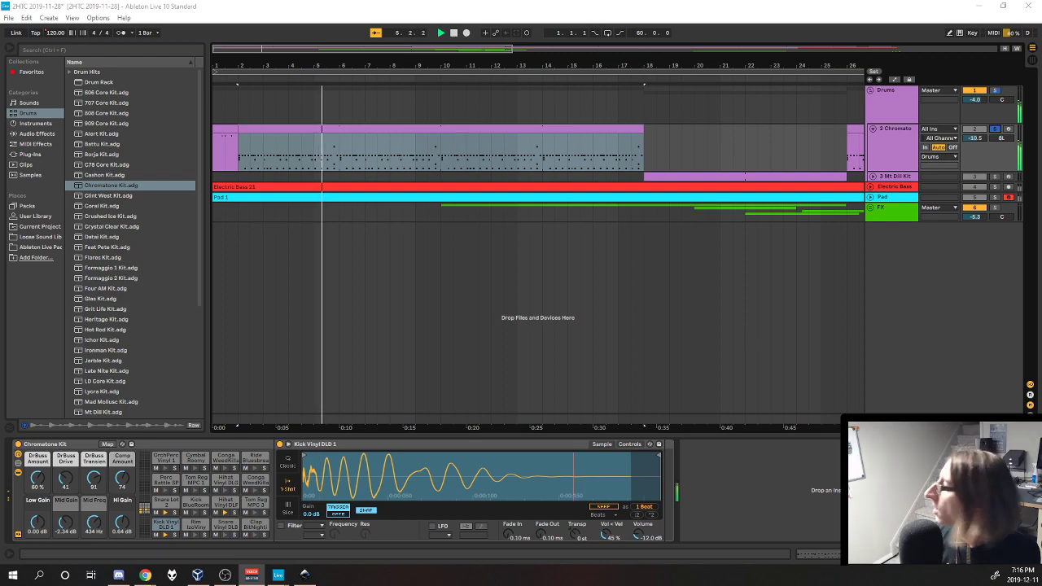
click(486, 38)
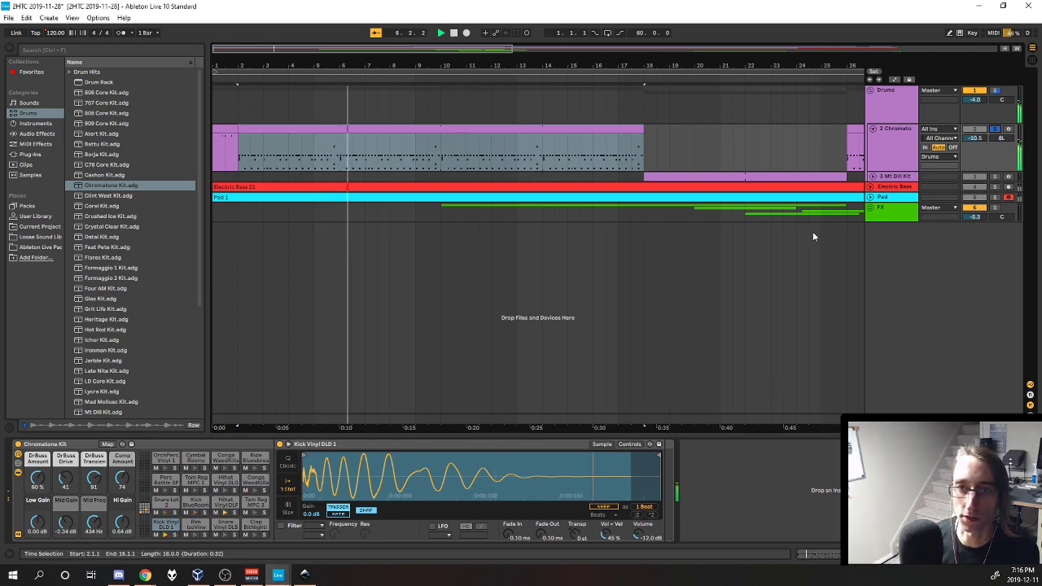
Unfold and solo the Mt Dill Kit track, and play its clip from bar 18
click(873, 177)
click(903, 179)
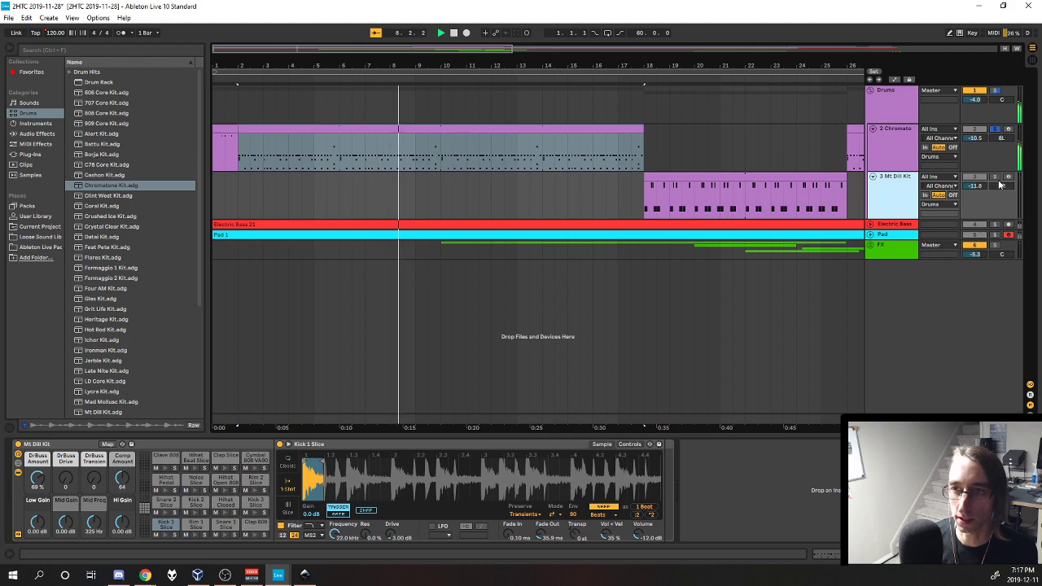
click(720, 177)
click(721, 178)
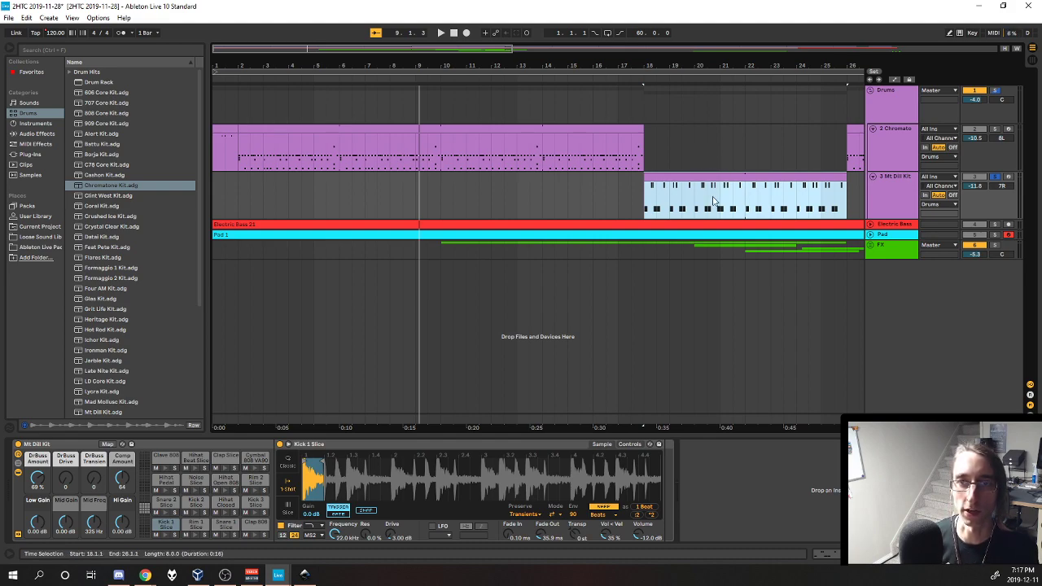
key(space)
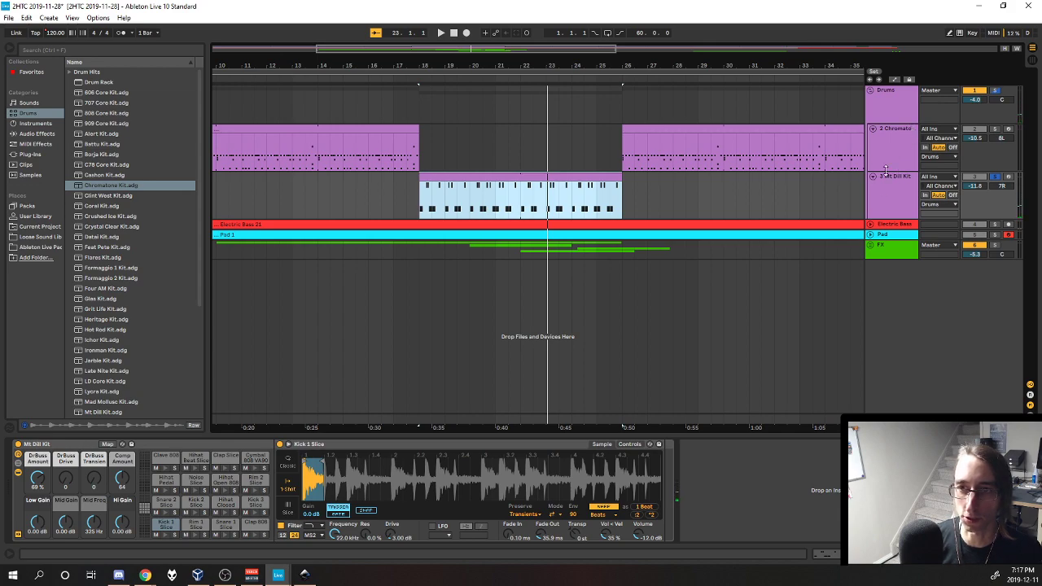
click(905, 187)
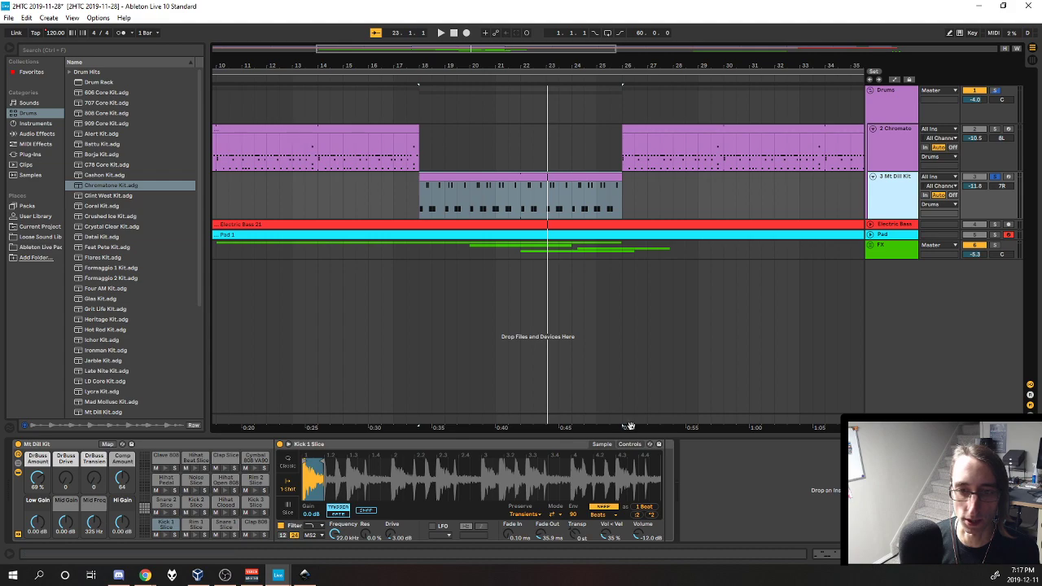
Solo the Chromatone track again and play its main drum clip from bar 2
drag(631, 426, 866, 425)
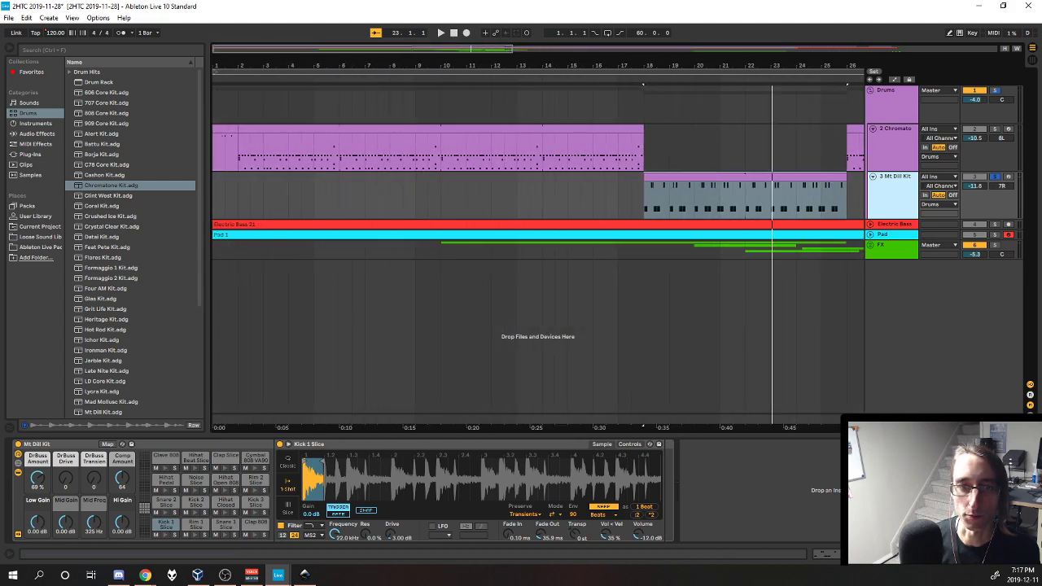
click(369, 125)
key(space)
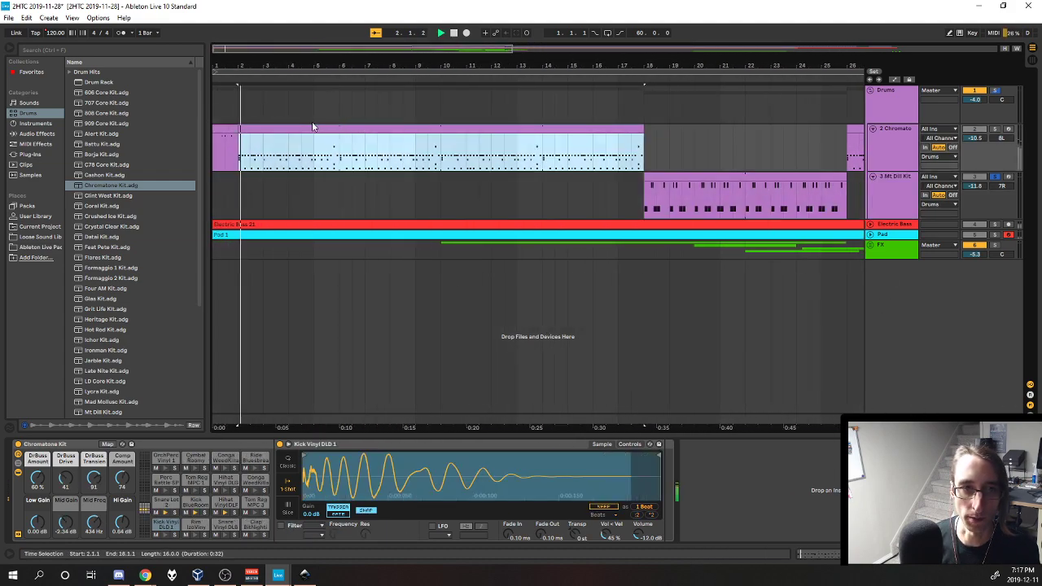
click(995, 129)
key(space)
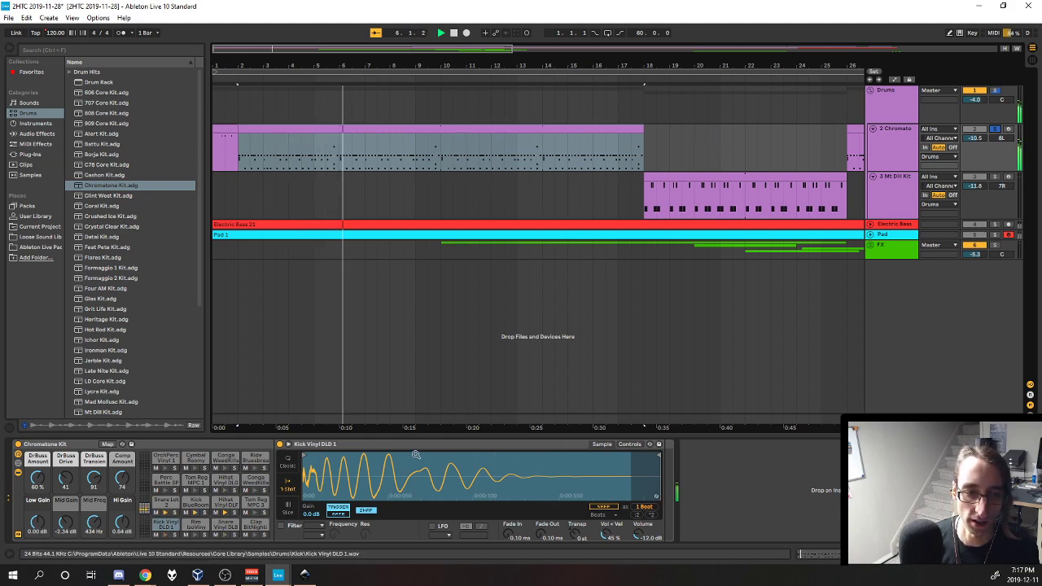
Play the one-bar intro clip on the Chromatone track from bar 1
click(233, 123)
key(space)
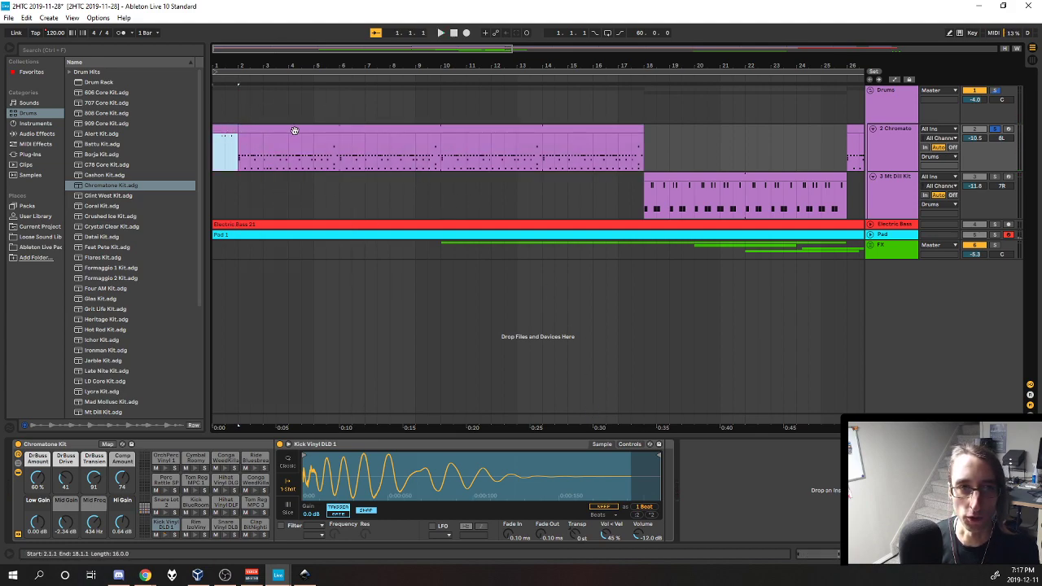
key(space)
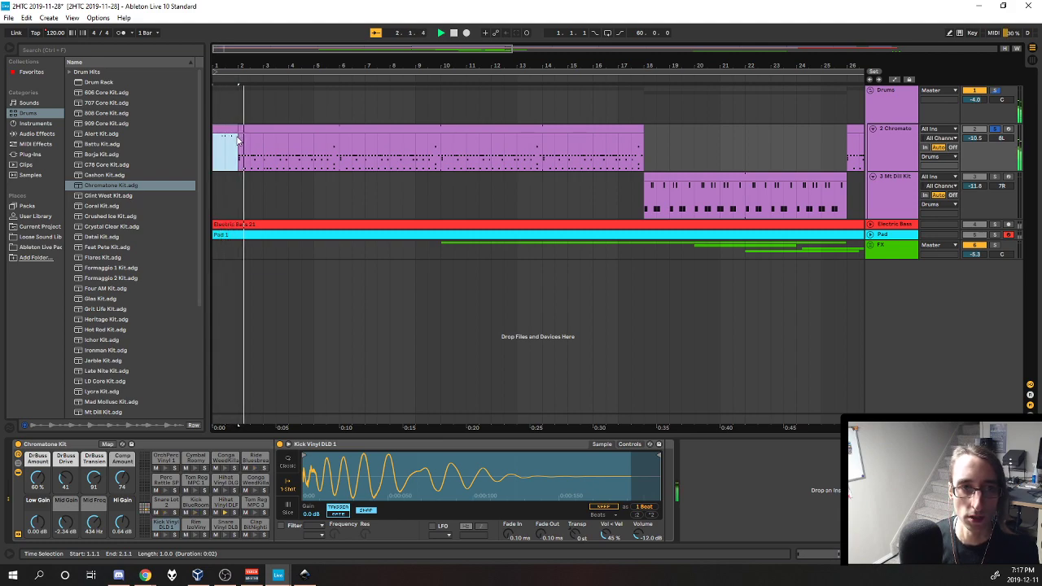
Unfold and solo the Electric Bass track, and play its recorded clip from bar 1
click(869, 226)
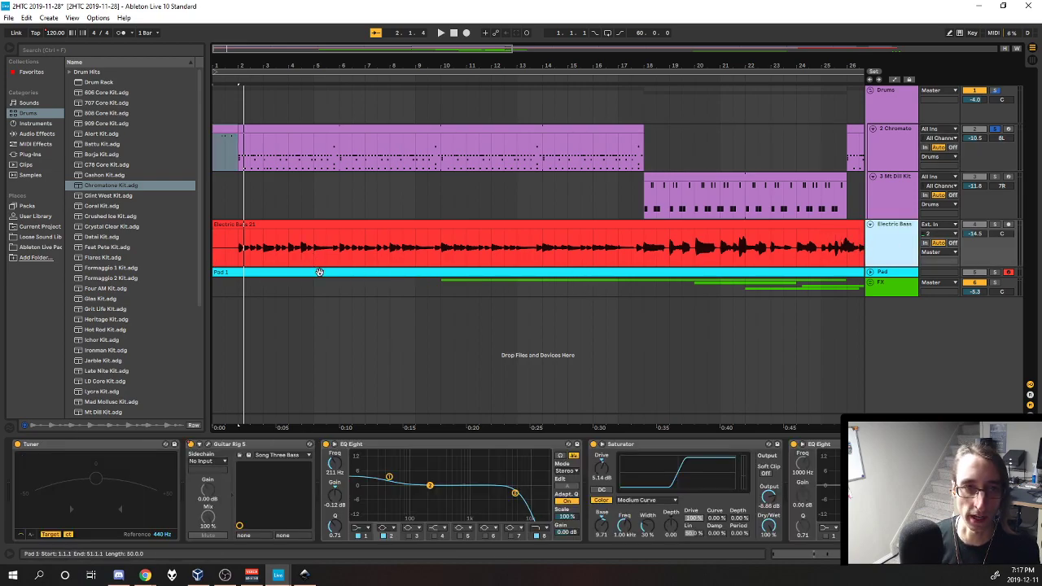
click(252, 223)
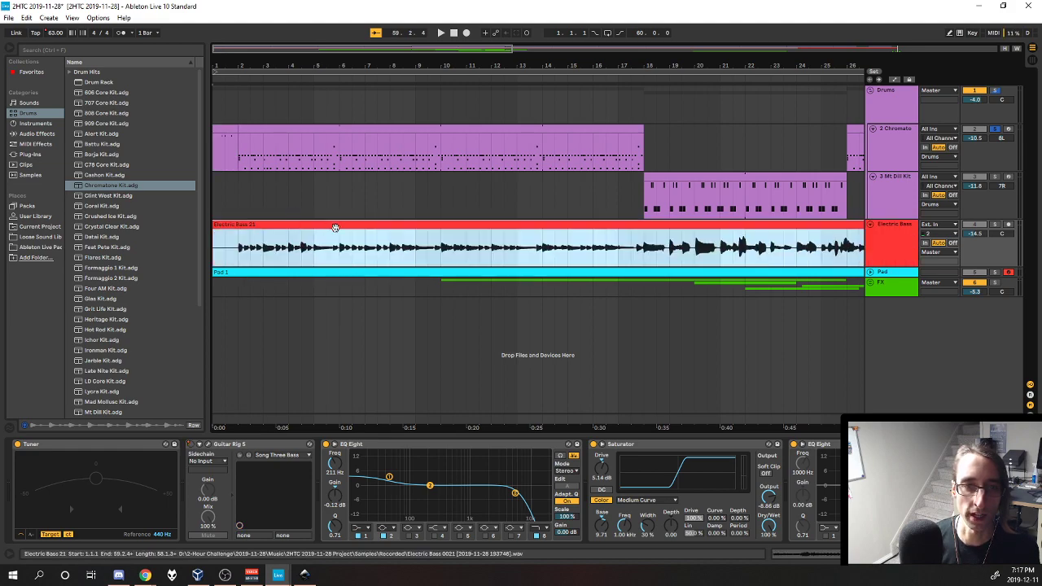
click(993, 225)
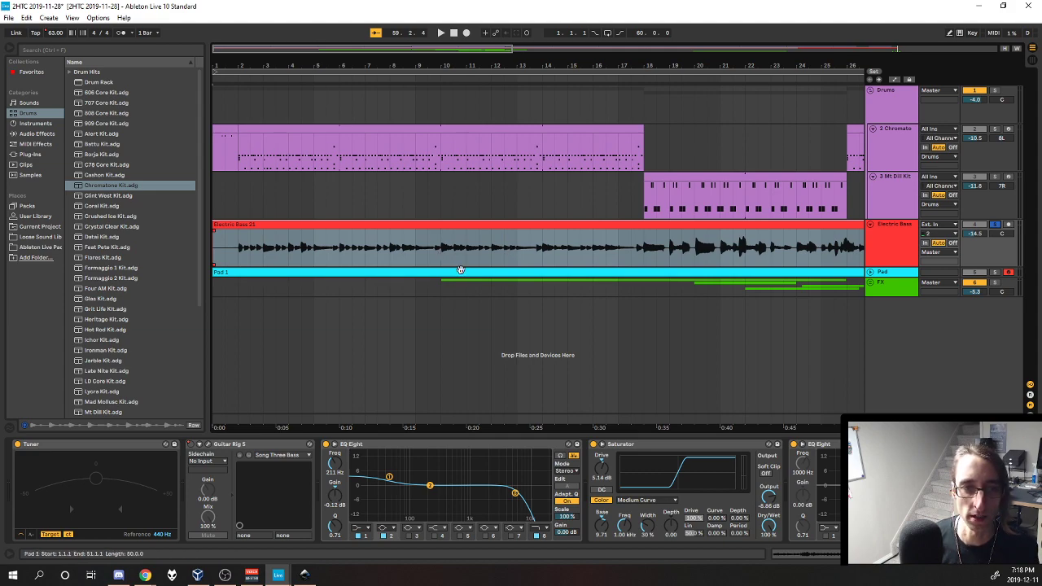
key(space)
key(space)
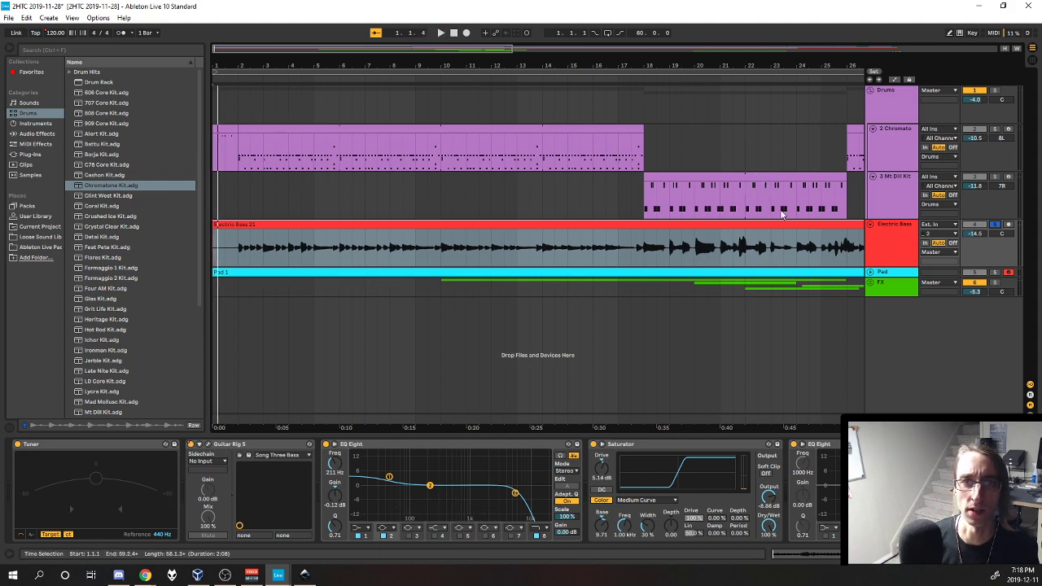
key(space)
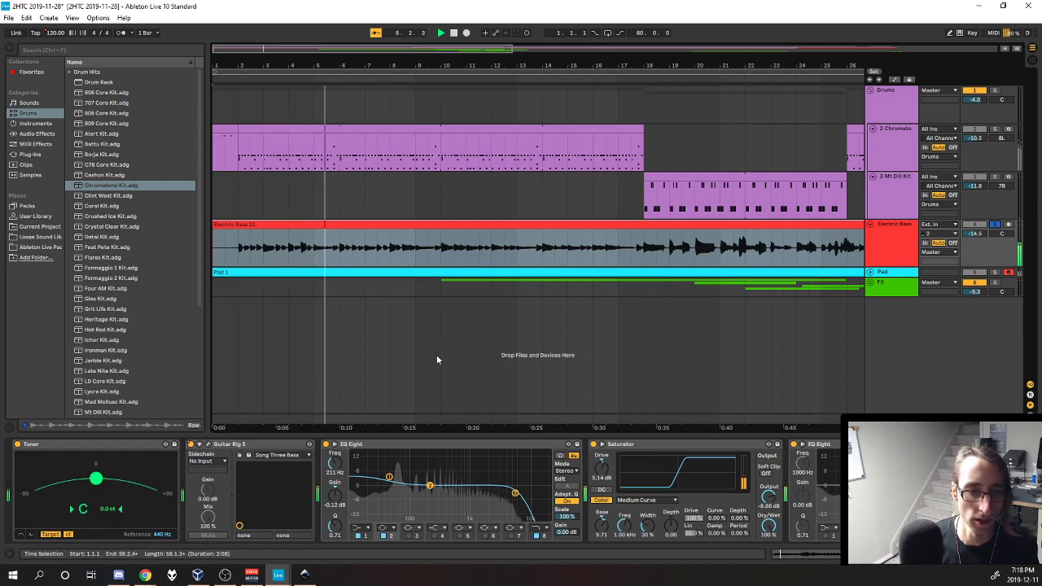
key(space)
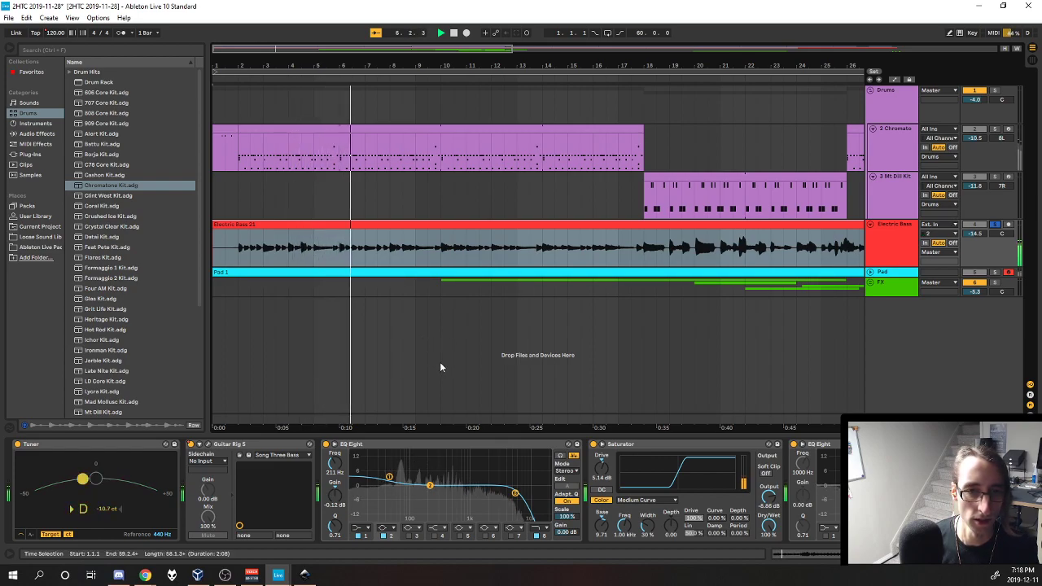
drag(624, 427, 244, 429)
drag(787, 425, 850, 313)
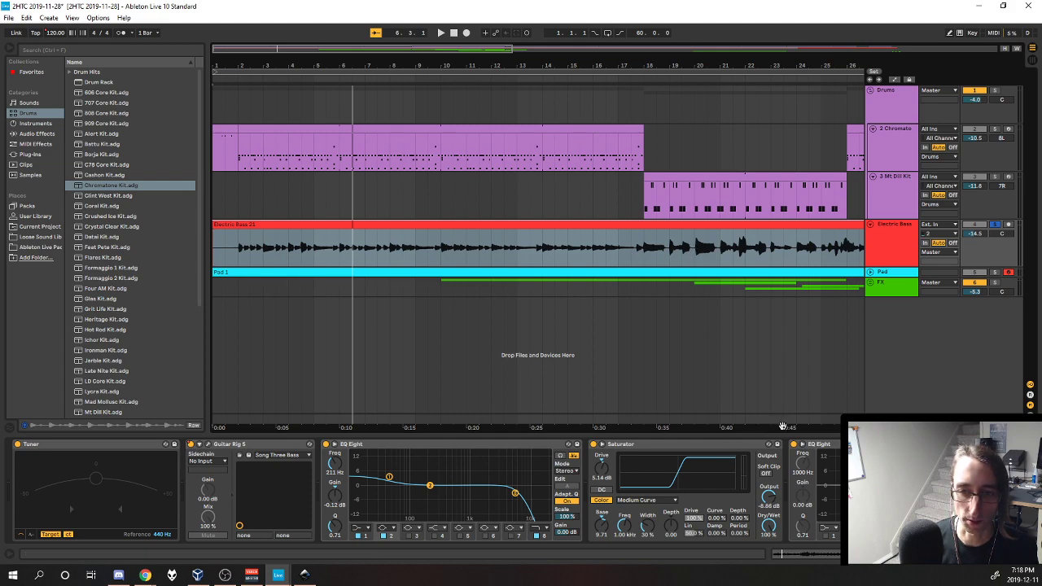
drag(782, 425, 297, 426)
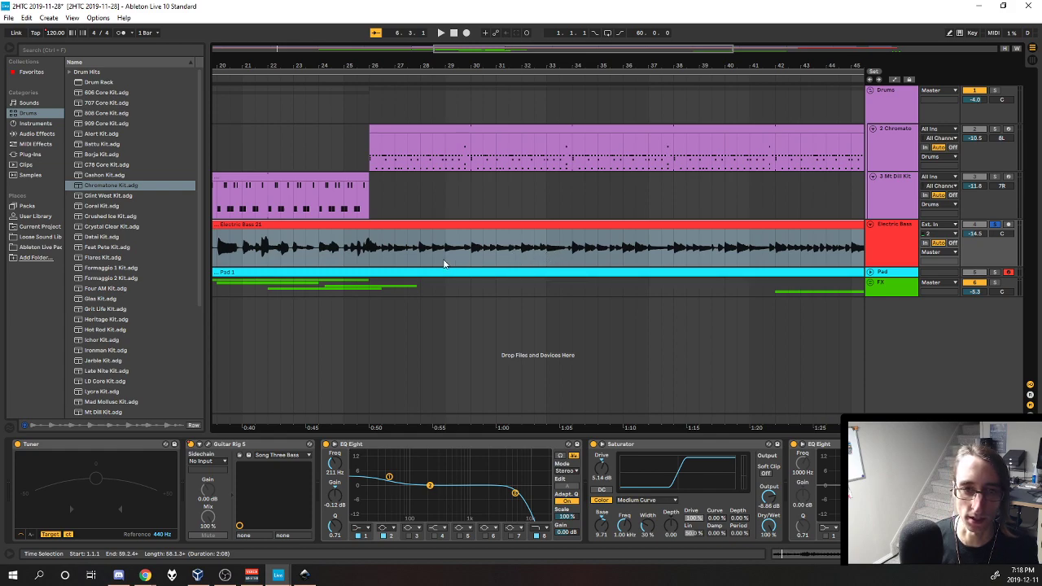
drag(456, 427, 979, 376)
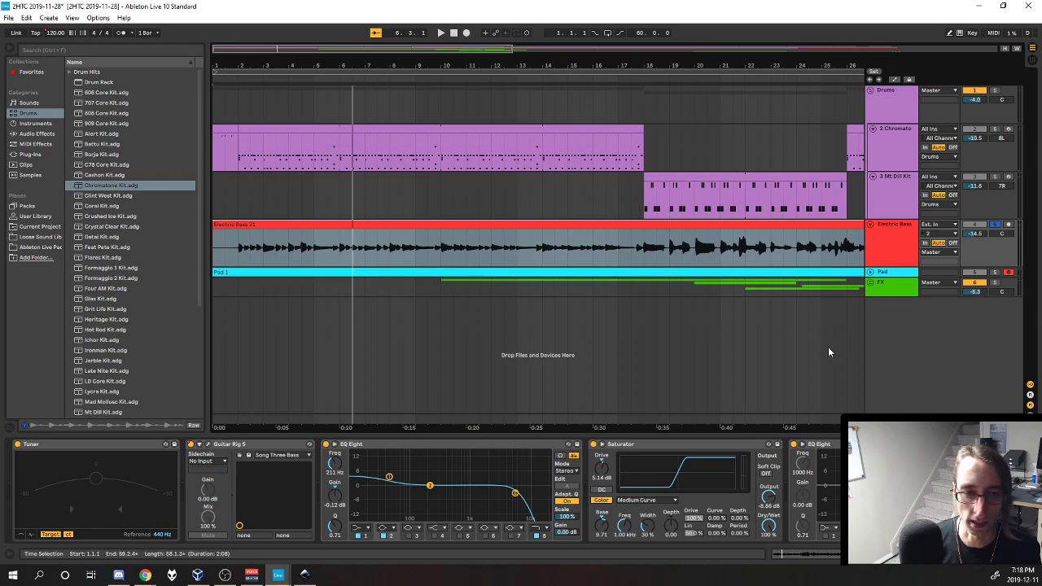
drag(815, 424, 945, 383)
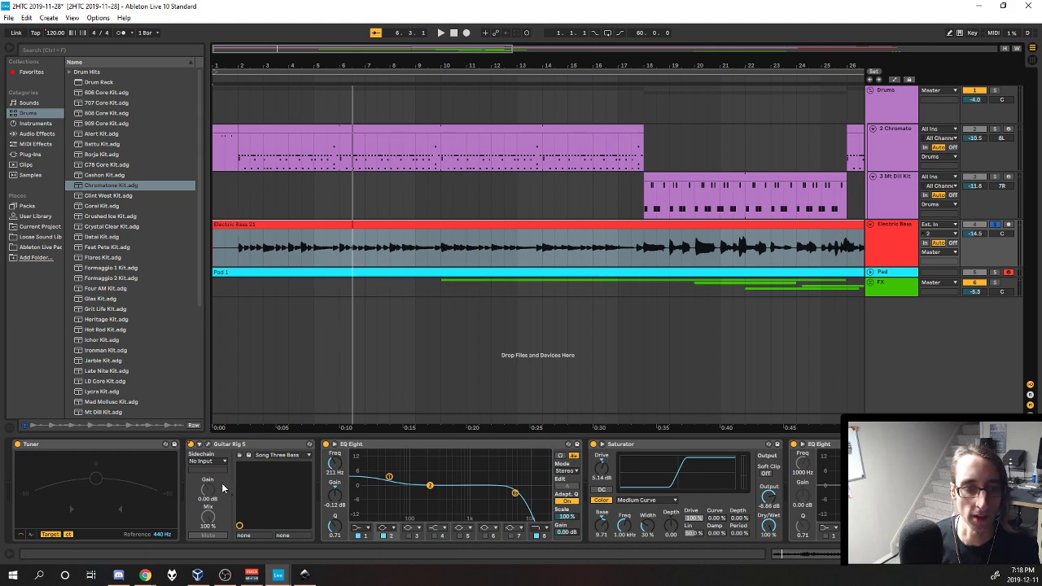
Select the Guitar Rig 5, first EQ Eight and Saturator devices on the Electric Bass track in turn
click(263, 445)
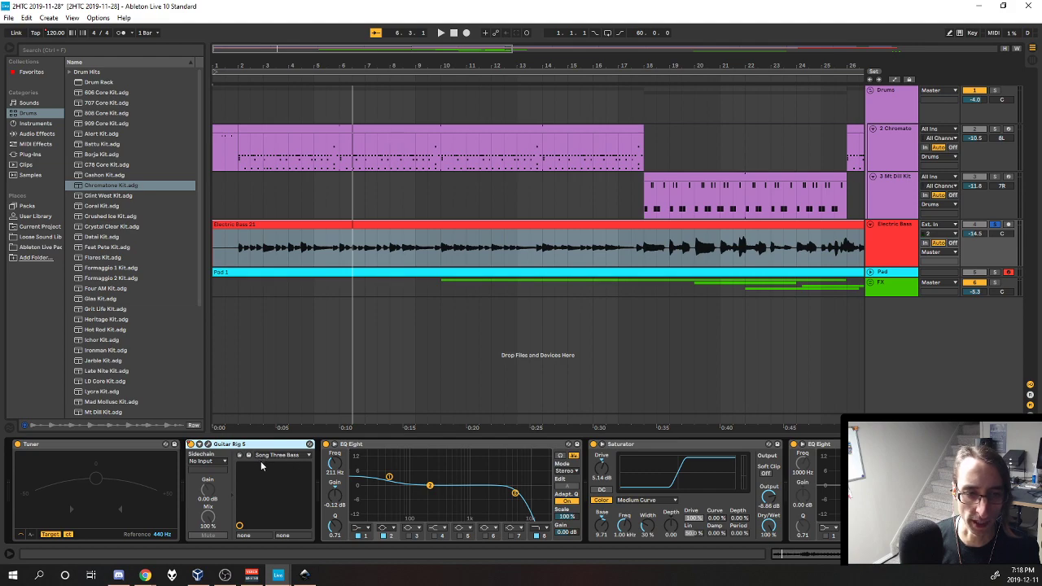
click(386, 444)
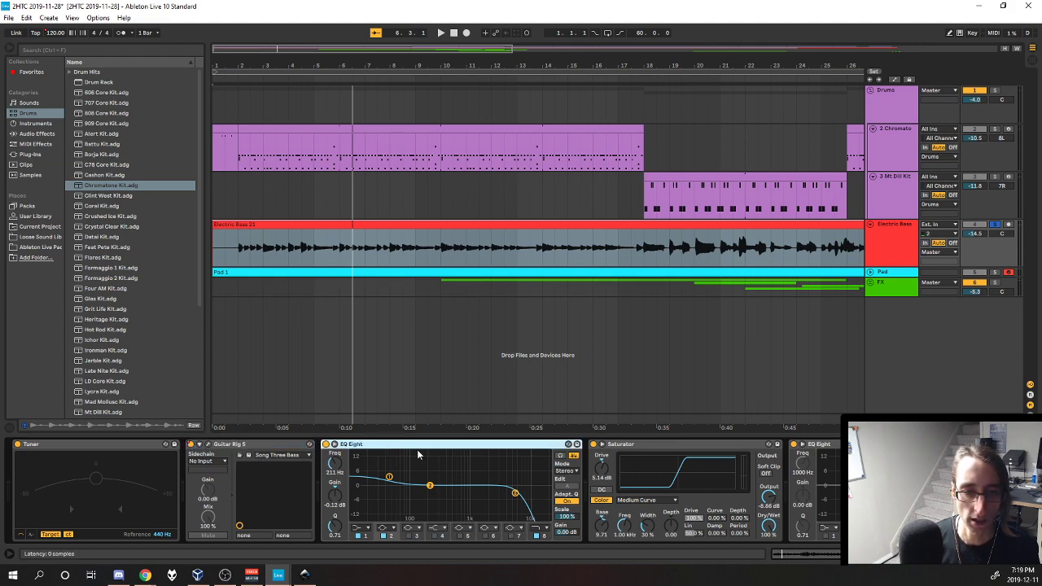
click(678, 444)
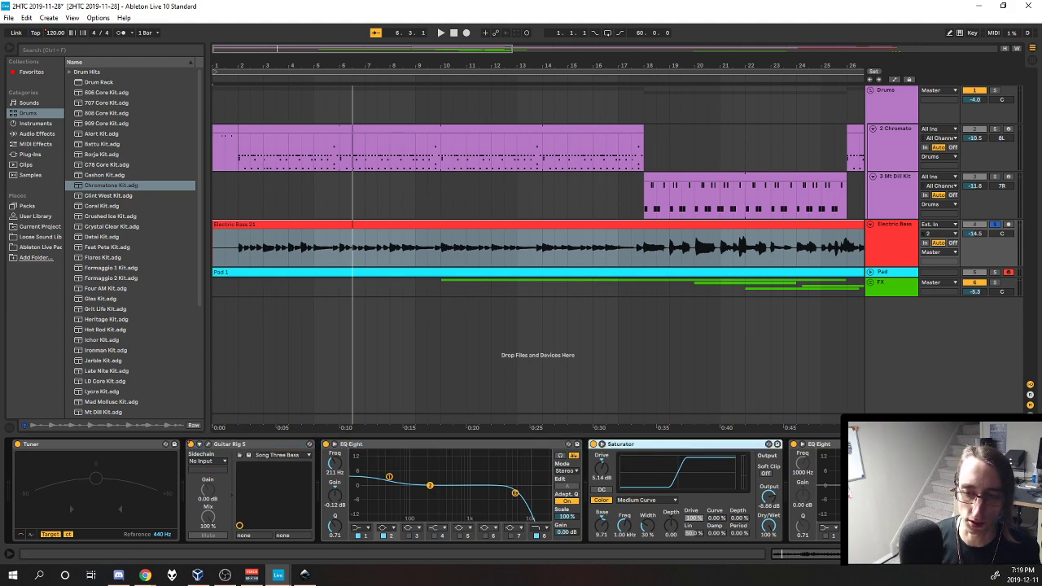
Play the Electric Bass track from bar 1, unsolo it, and play the full mix from bar 2
scroll(423, 490, right, 5)
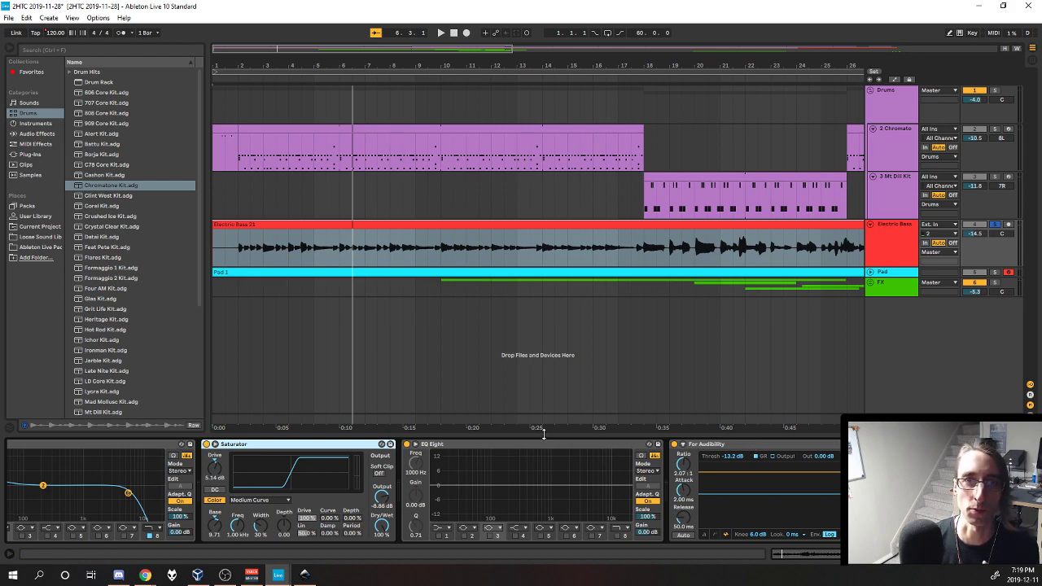
key(space)
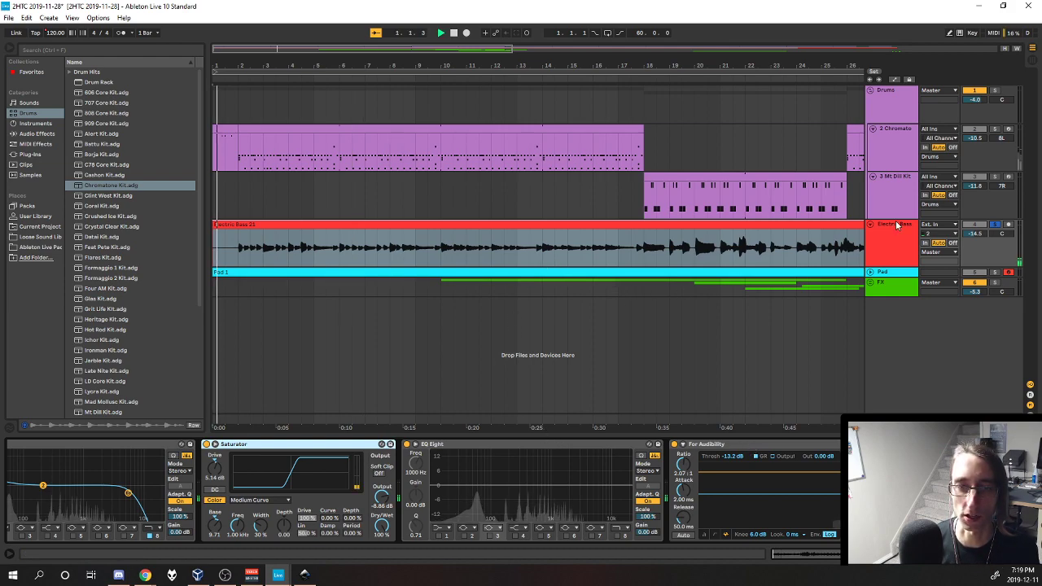
key(space)
click(995, 225)
key(space)
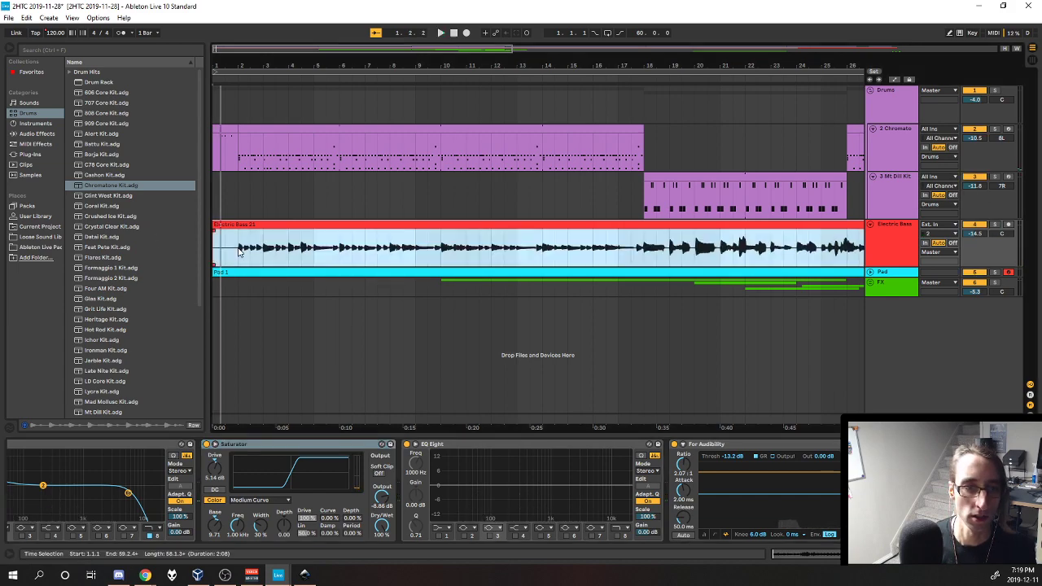
click(238, 257)
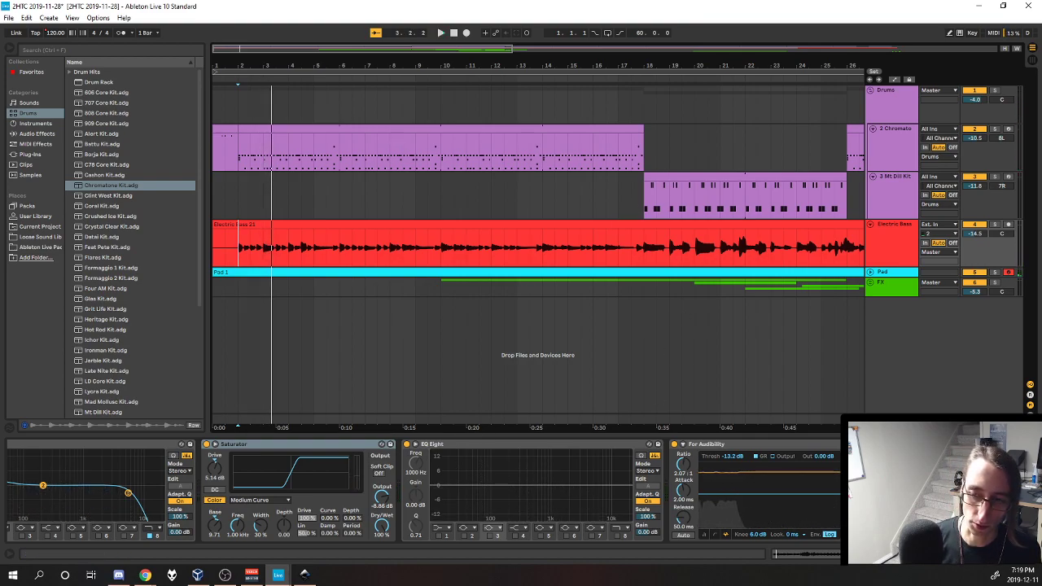
Play the mix while viewing the bass compressors, and select the Kick 1 Side sidechain compressor on the Electric Bass track
scroll(710, 514, down, 3)
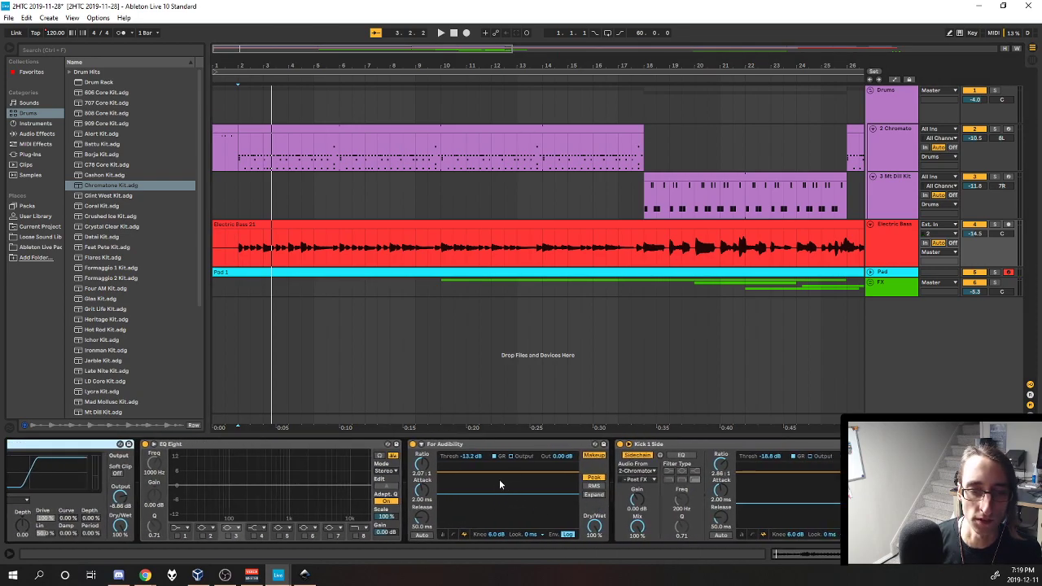
key(space)
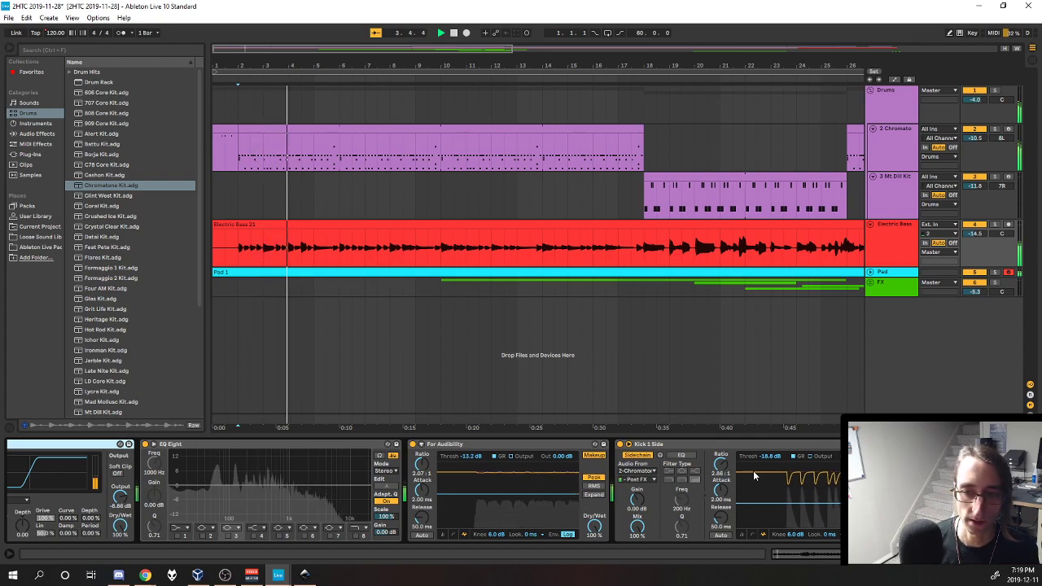
click(669, 445)
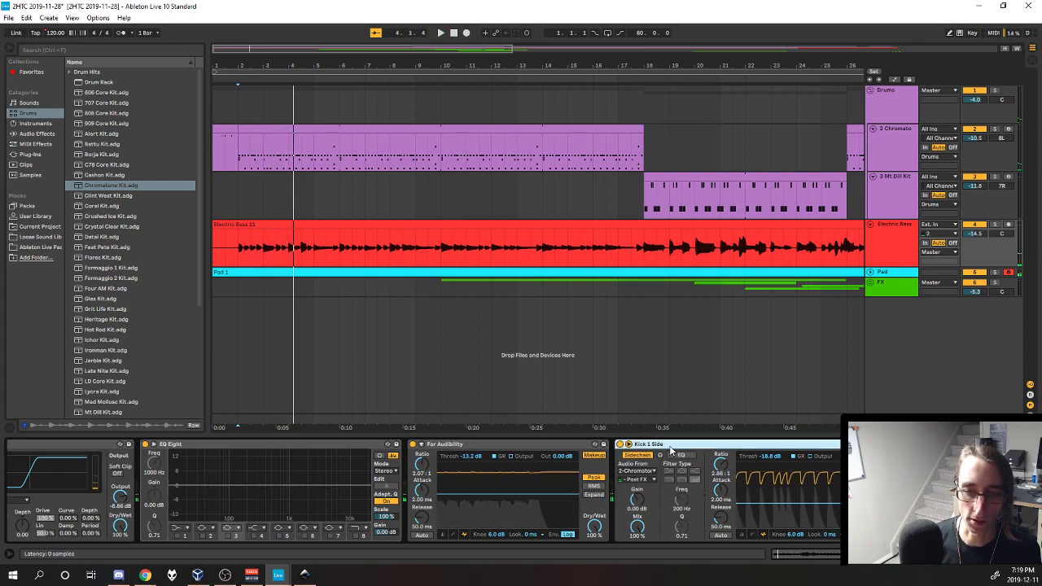
click(913, 554)
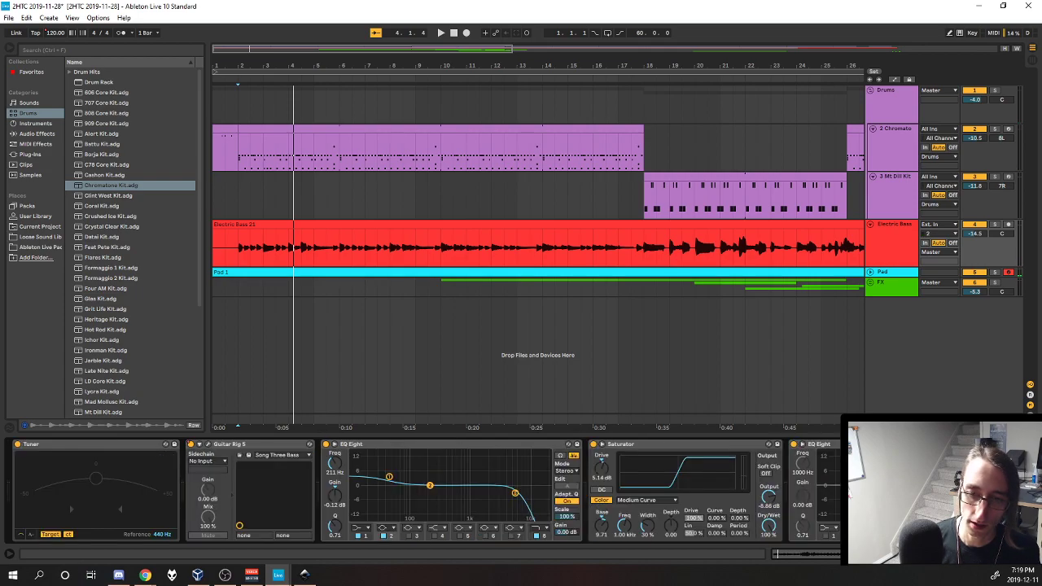
click(960, 554)
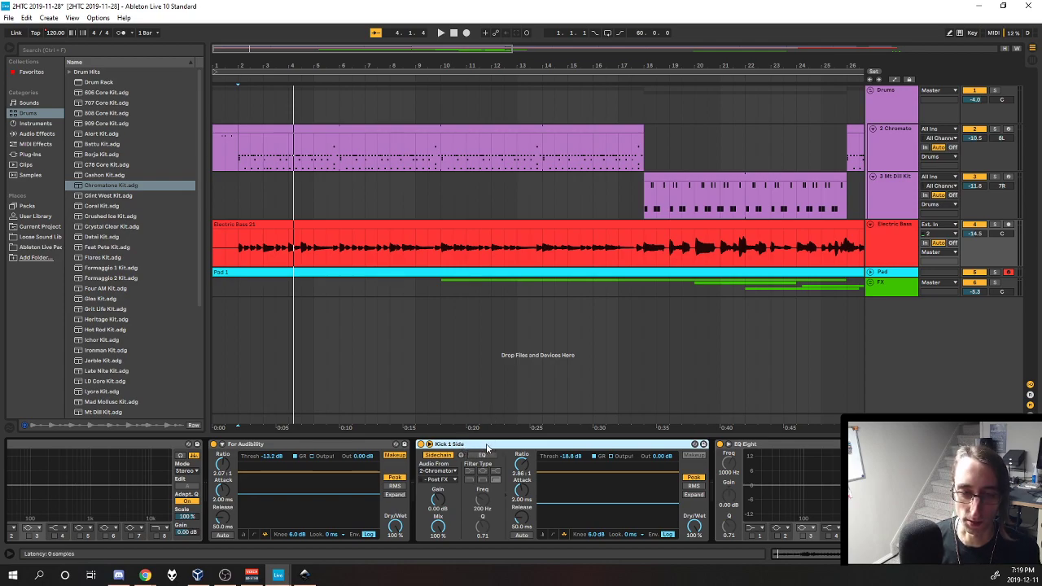
Solo the Chromatone track and the Electric Bass track in turn, playing each from bar 2
click(891, 150)
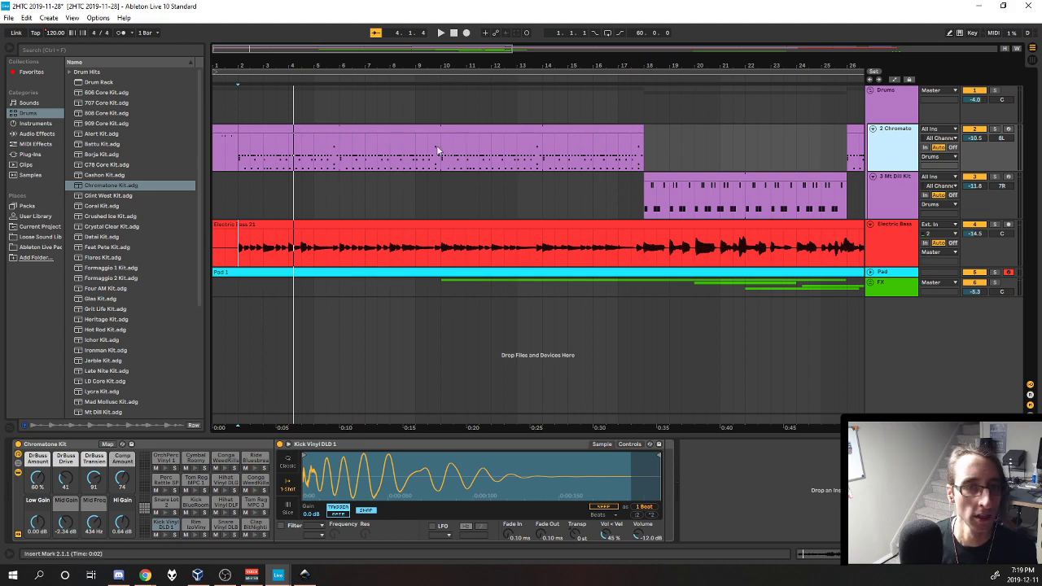
key(space)
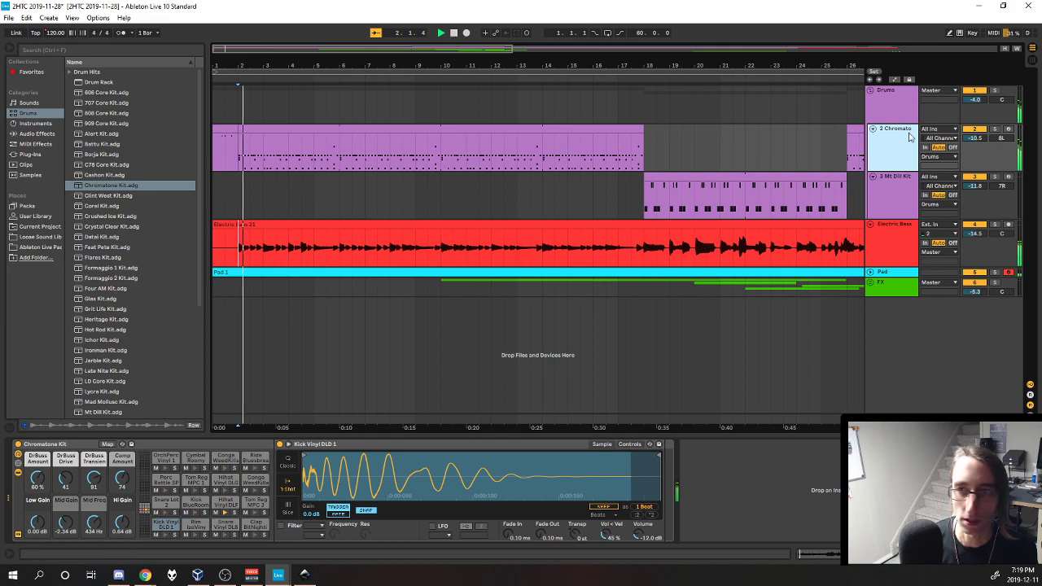
click(994, 129)
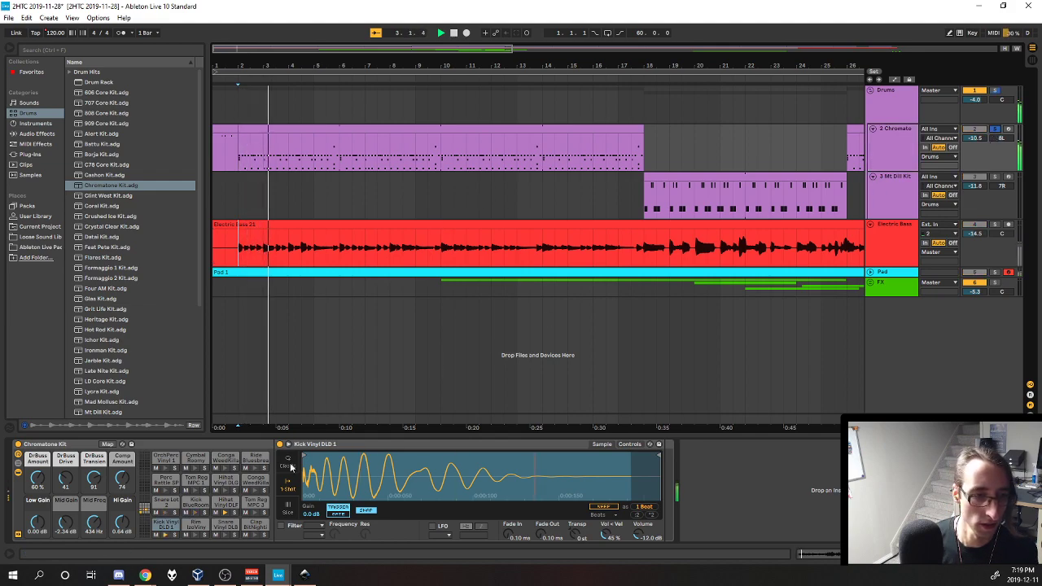
click(174, 535)
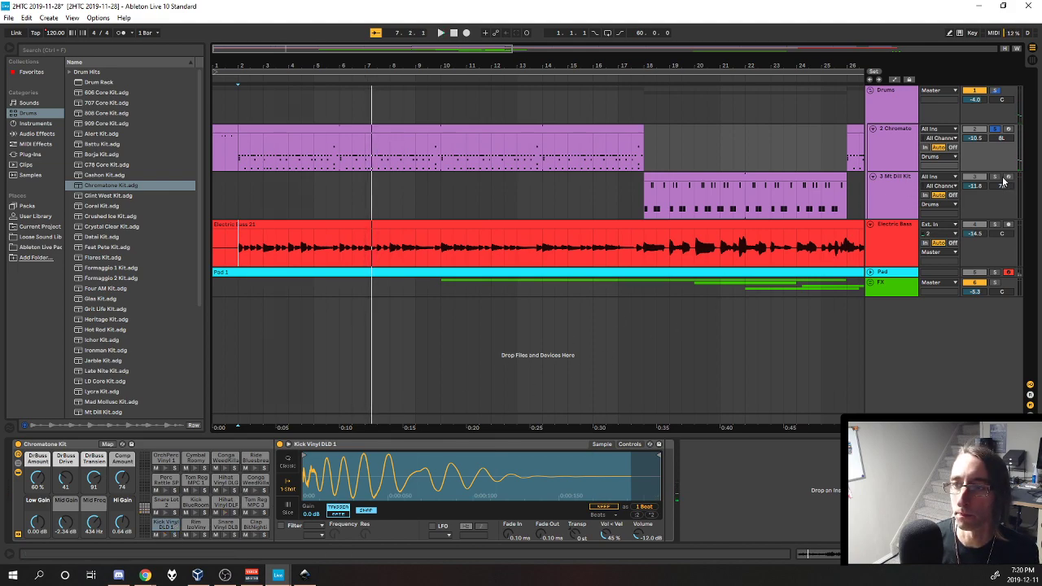
key(space)
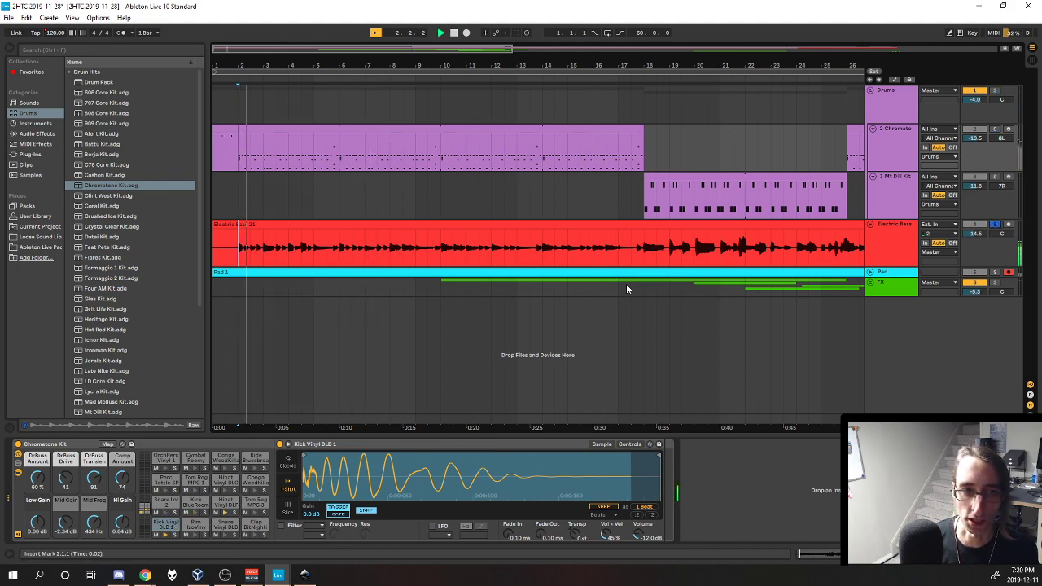
click(172, 536)
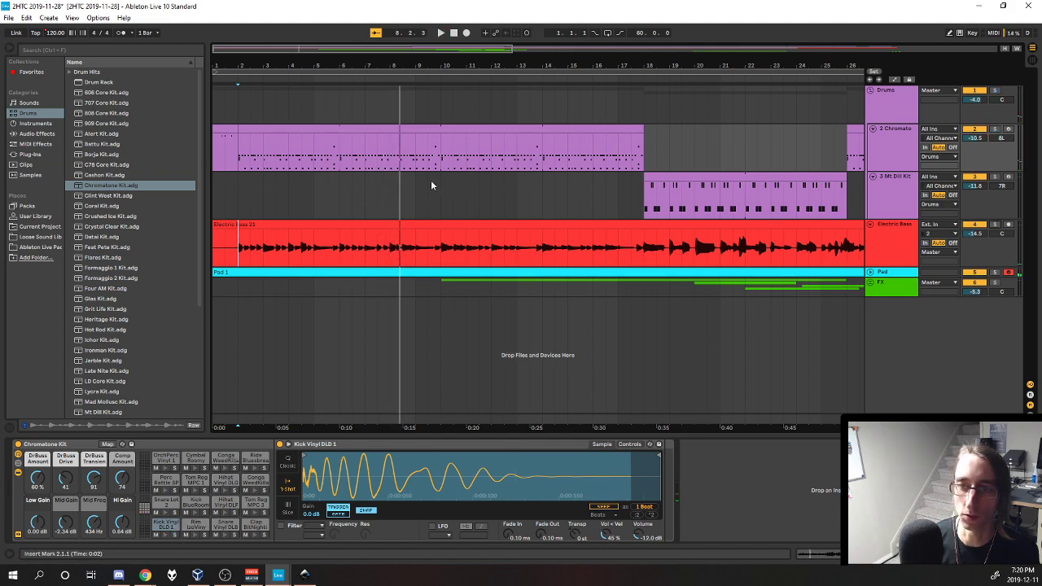
Briefly unfold the Pad track to view its MIDI clip and fold it again, keeping the Electric Bass track unfolded
click(871, 224)
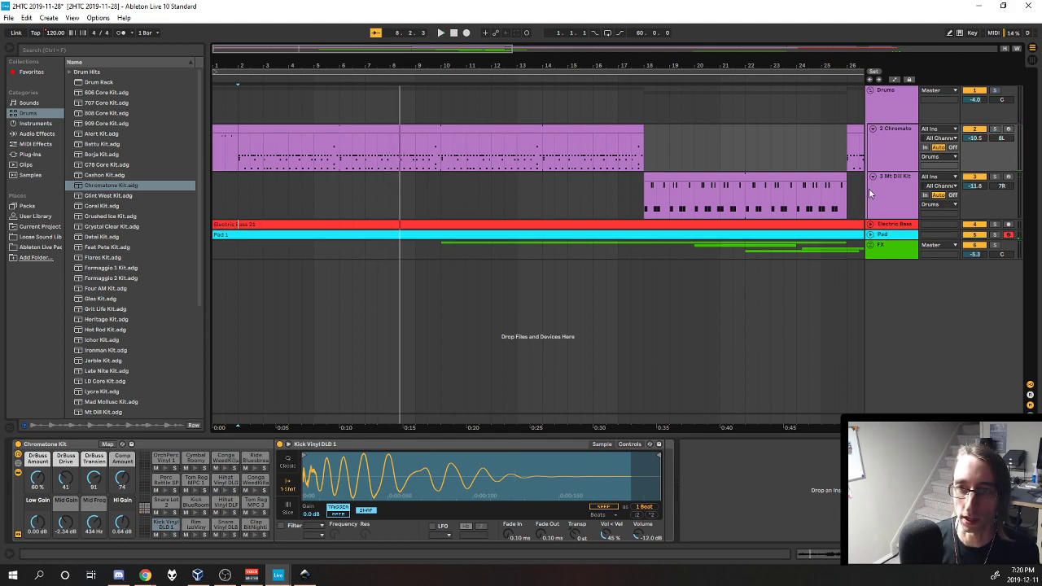
click(870, 226)
click(870, 273)
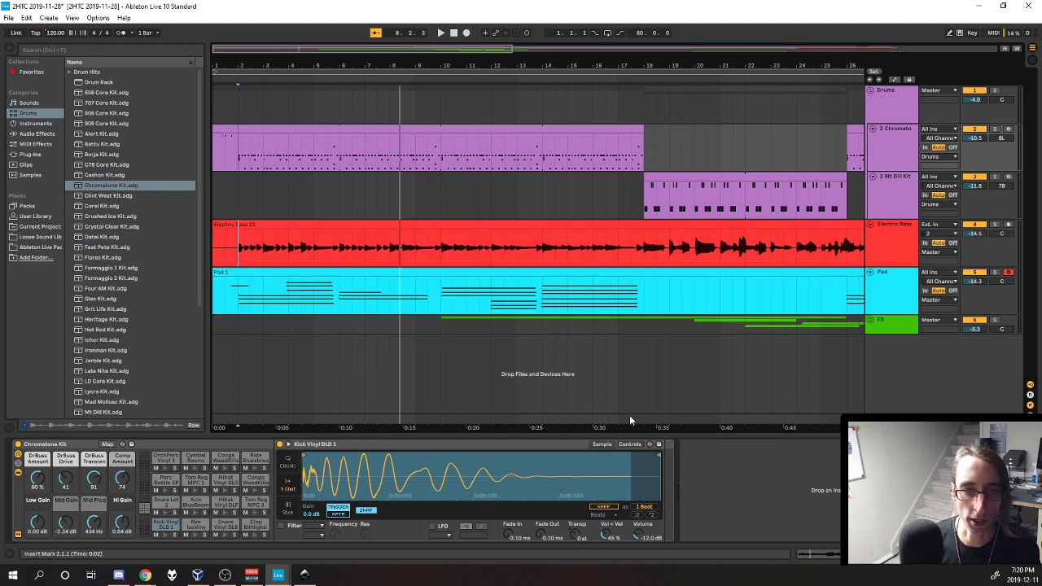
click(870, 273)
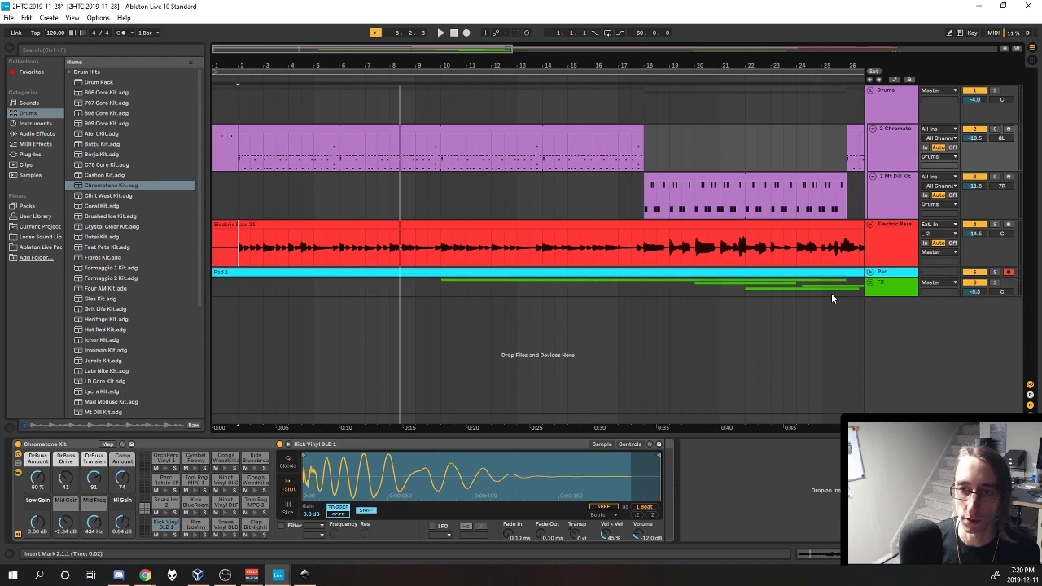
Look through the arrangement to its end and place the insert marker at bar 50 on the Electric Bass clip
scroll(732, 423, right, 10)
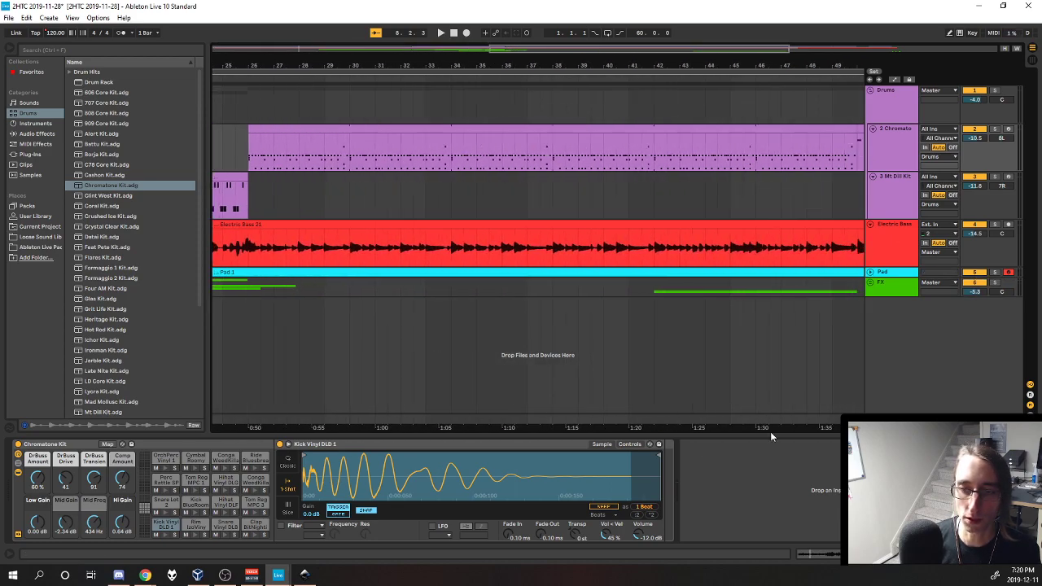
drag(731, 425, 225, 418)
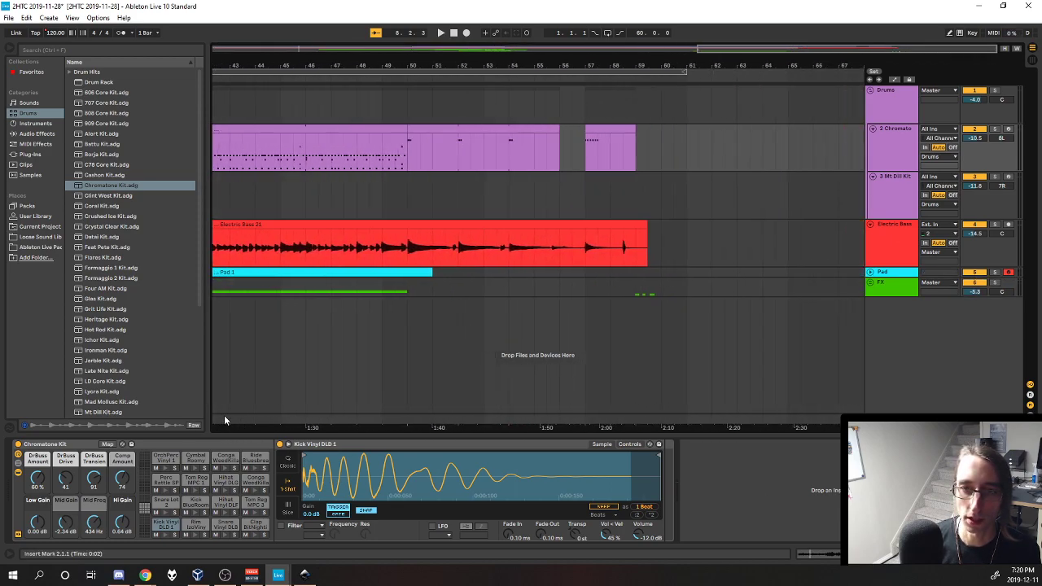
click(406, 258)
drag(218, 425, 723, 397)
drag(454, 423, 820, 408)
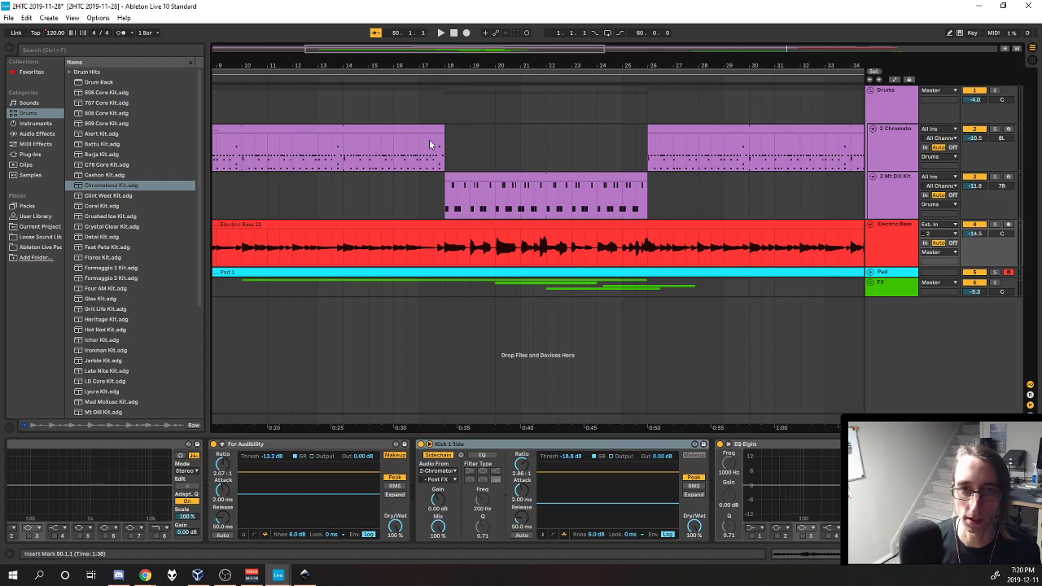
Select the Chromatone clip before bar 18, the Mt Dill Kit clip and the Chromatone clip from bar 26 in turn
click(429, 131)
click(609, 185)
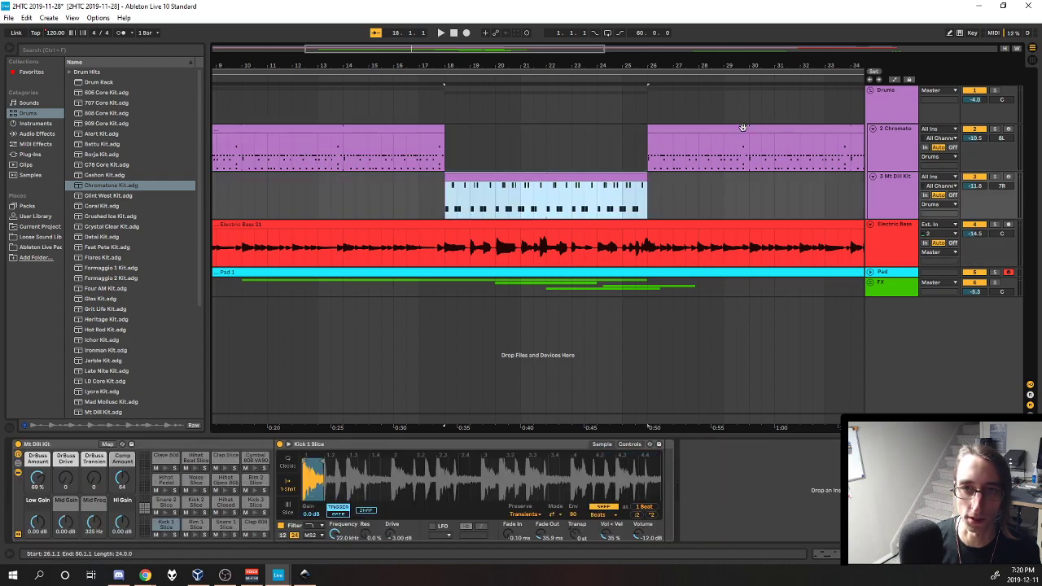
click(740, 130)
Play the song's ending from bar 50 of the Electric Bass clip
drag(782, 427, 142, 423)
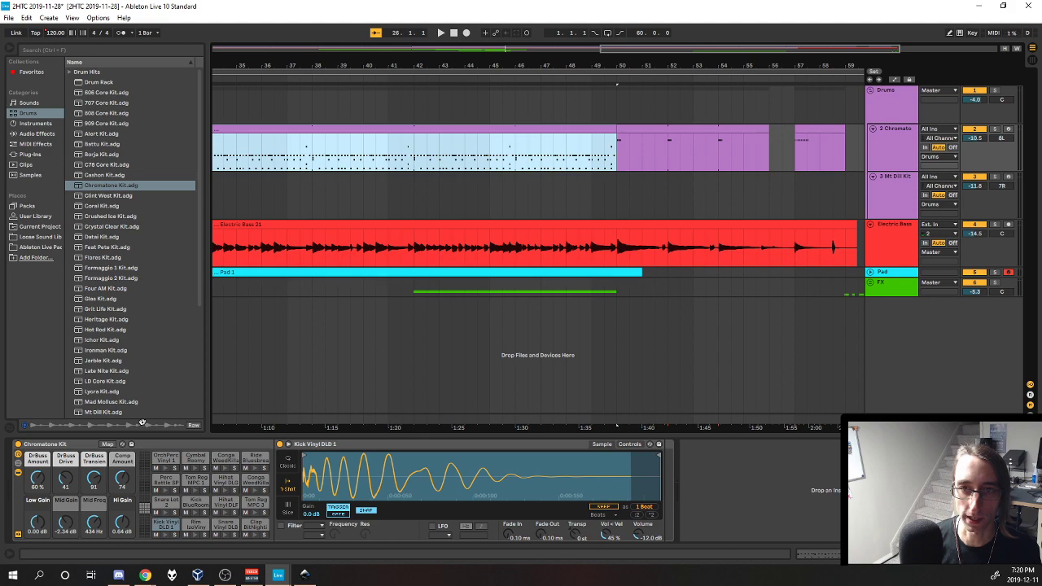
click(616, 253)
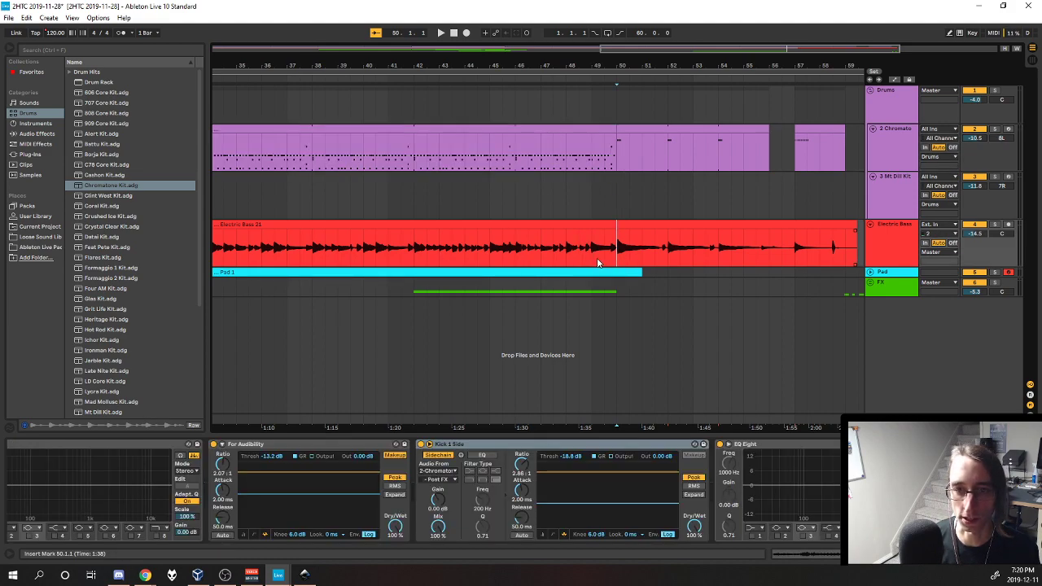
key(space)
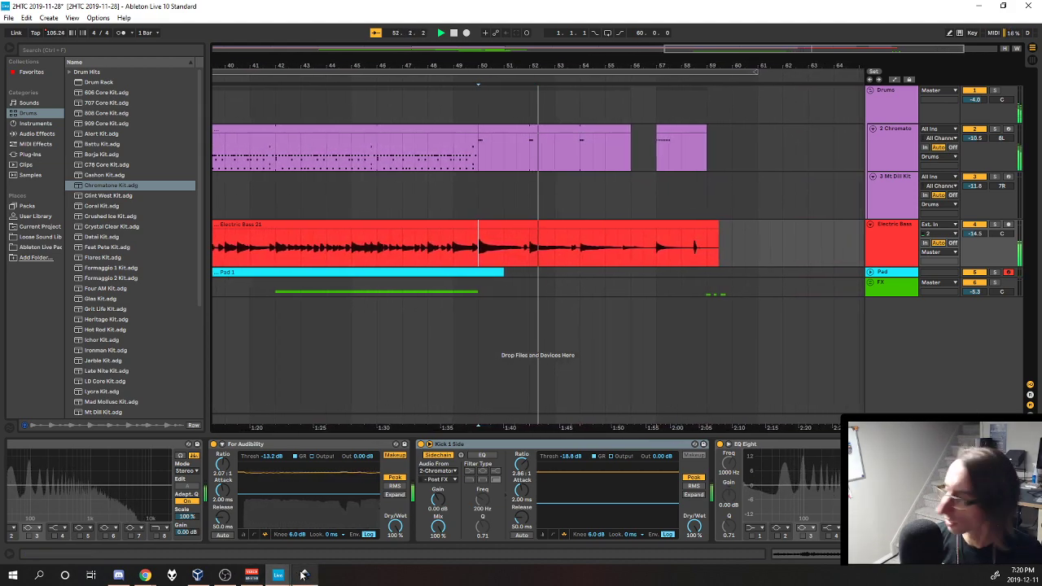
mouse_move(303, 575)
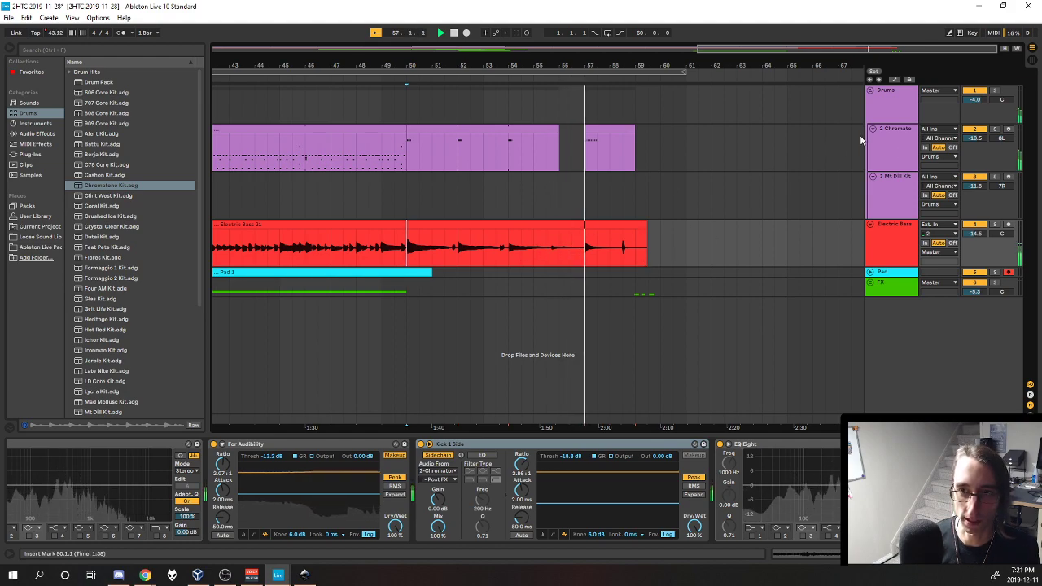
Select the Chromatone clip spanning bars 50 to 56, replay the ending from its start, and briefly solo the track
click(885, 137)
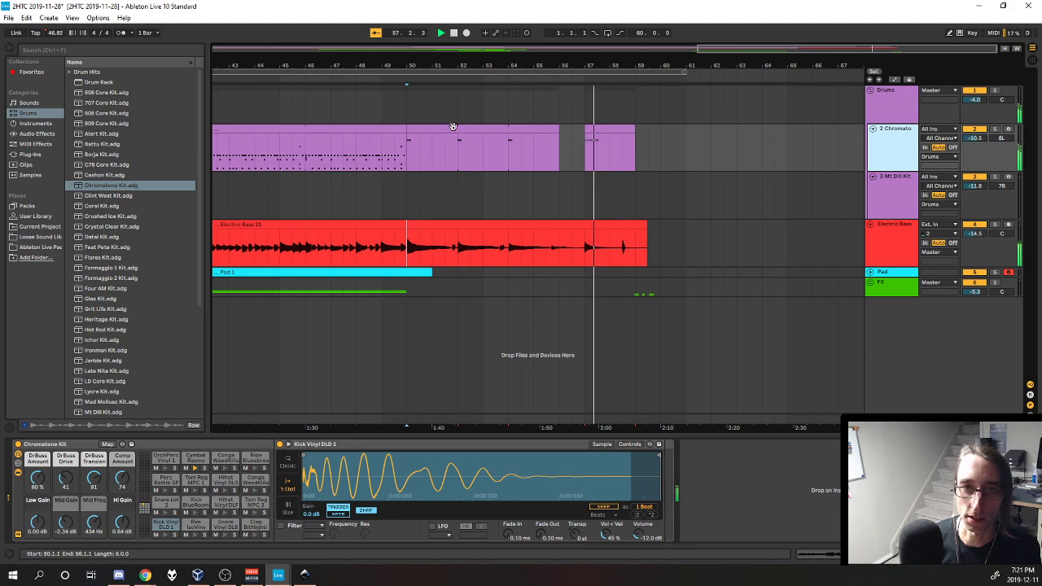
click(526, 128)
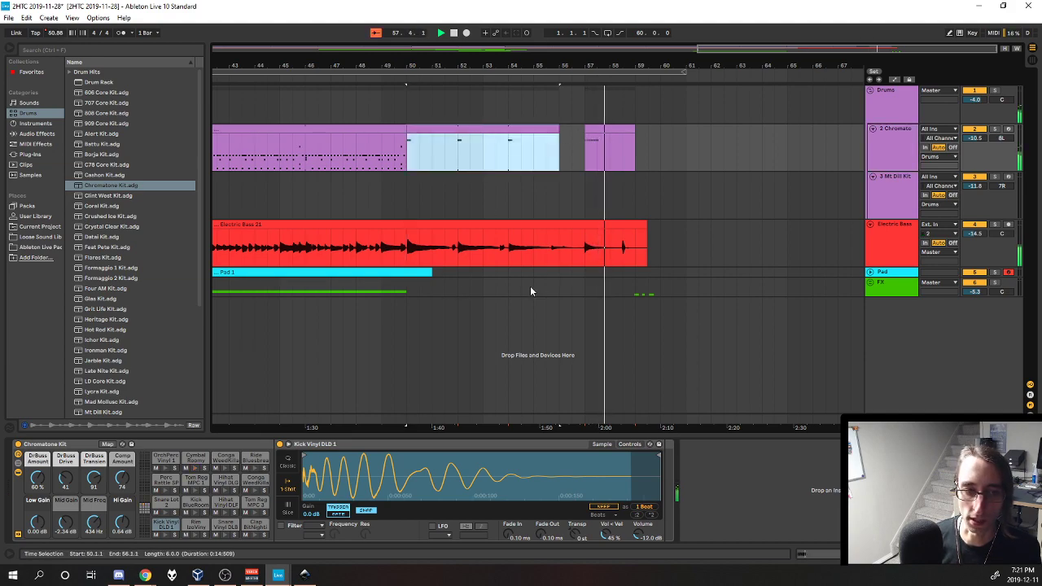
click(398, 425)
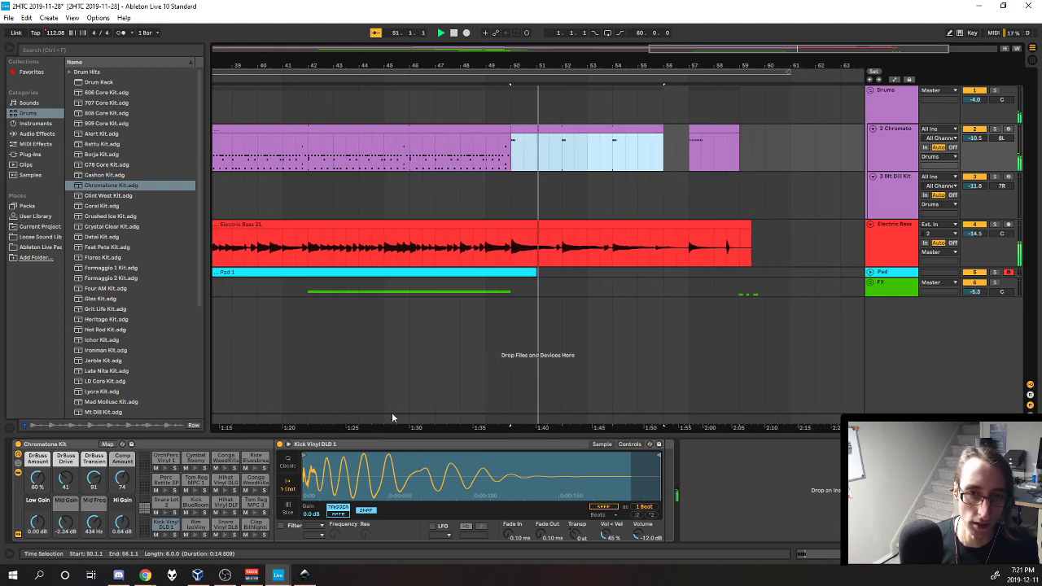
click(994, 129)
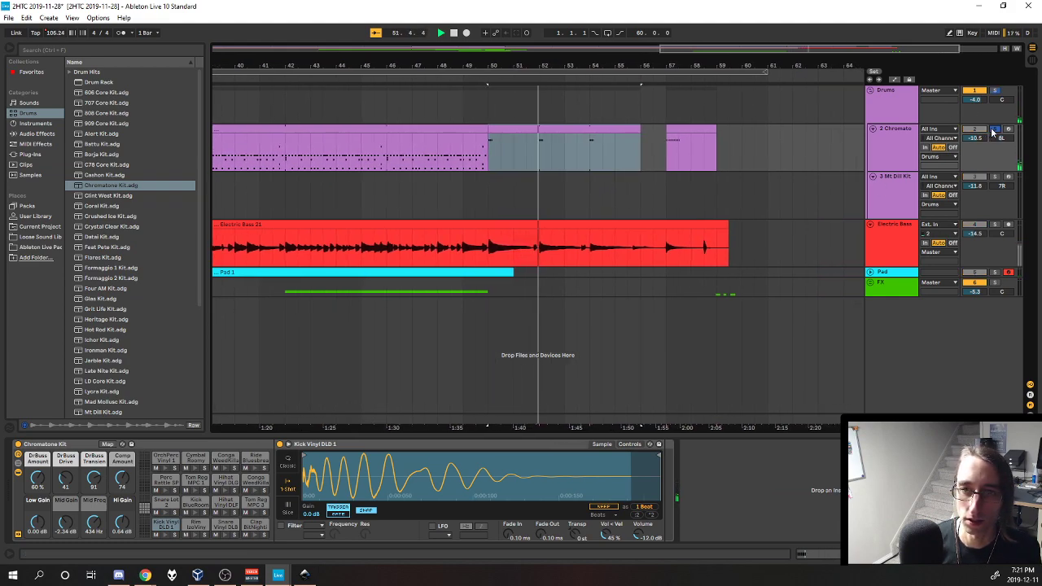
click(994, 130)
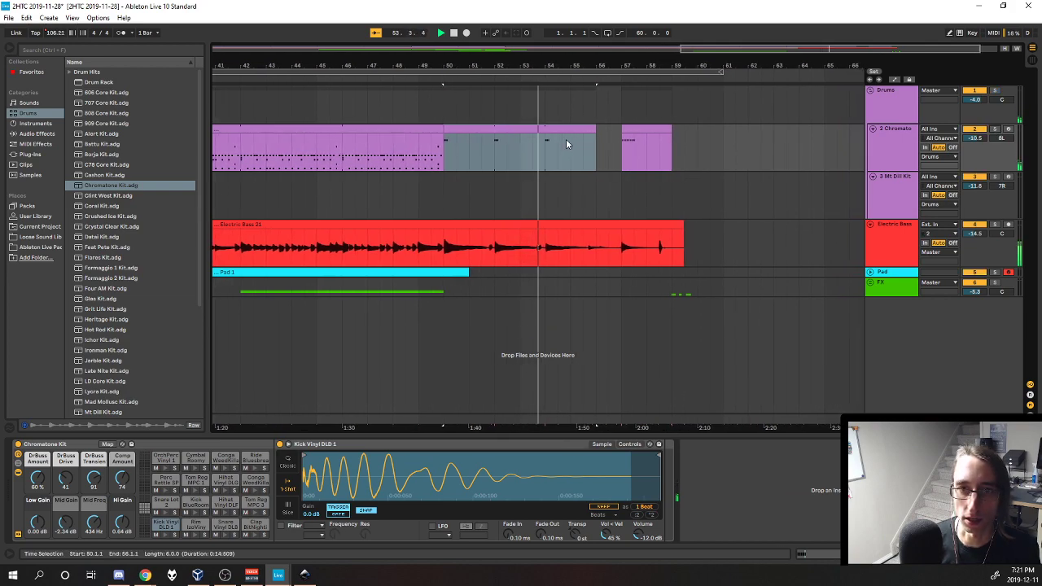
Select the two-bar Chromatone clip at bar 57 and examine its Cymbal Roomy notes before returning to the kit's devices
click(625, 126)
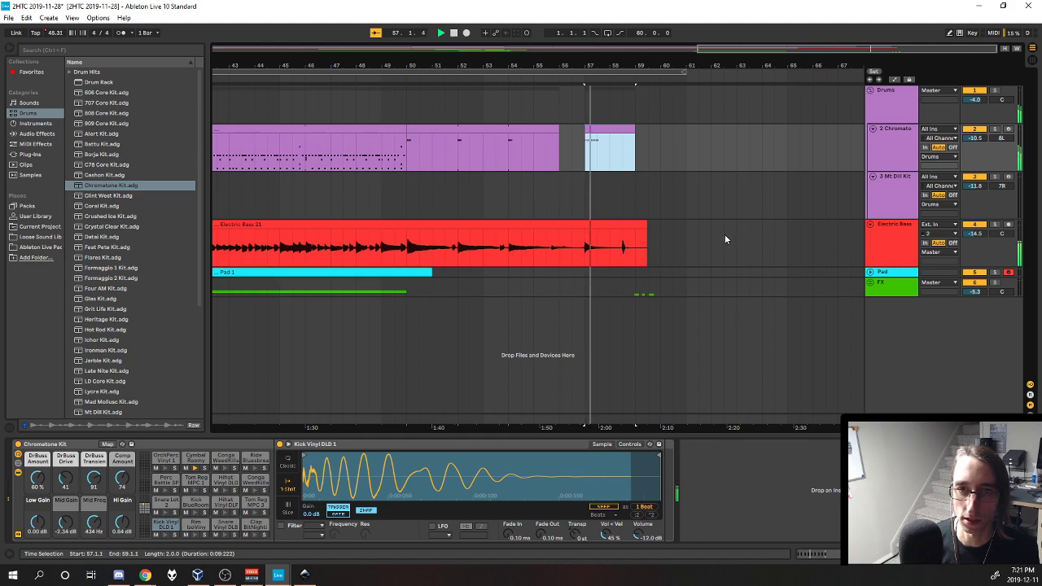
key(shift+Tab)
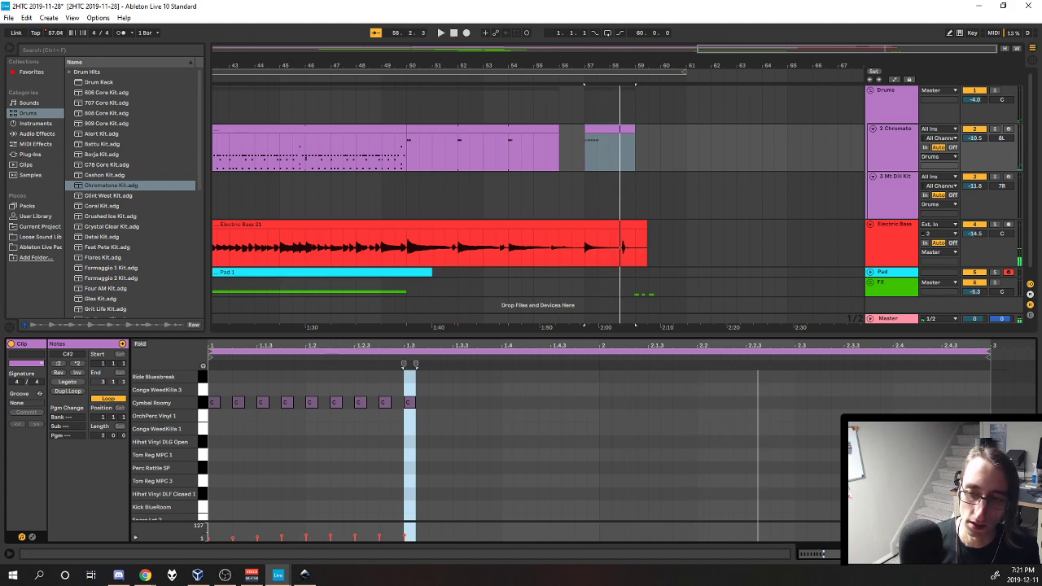
key(shift+Tab)
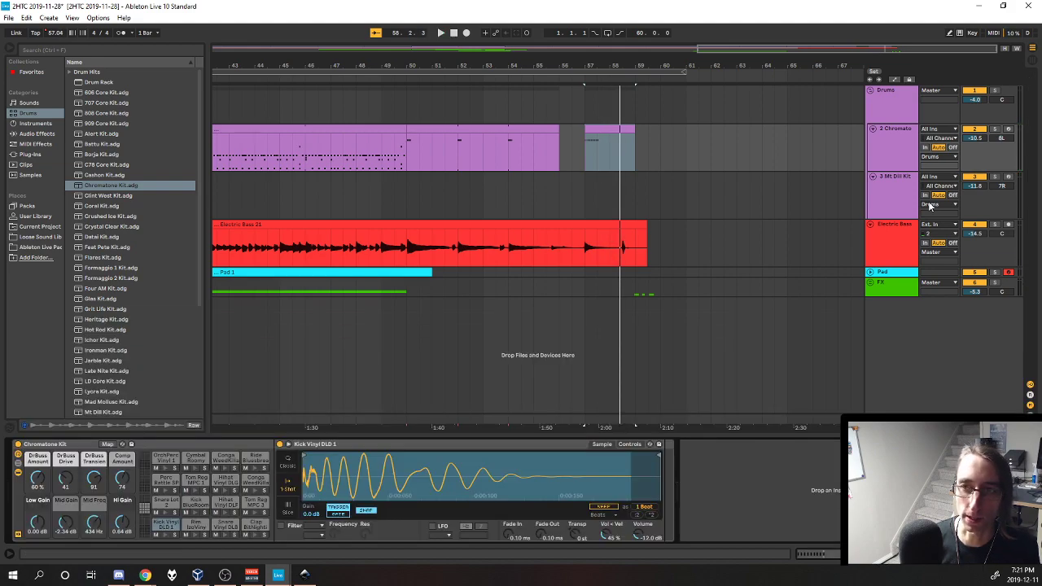
Show the Song Tempo automation on the Master track and select the Electric Bass clip
click(903, 157)
right_click(50, 33)
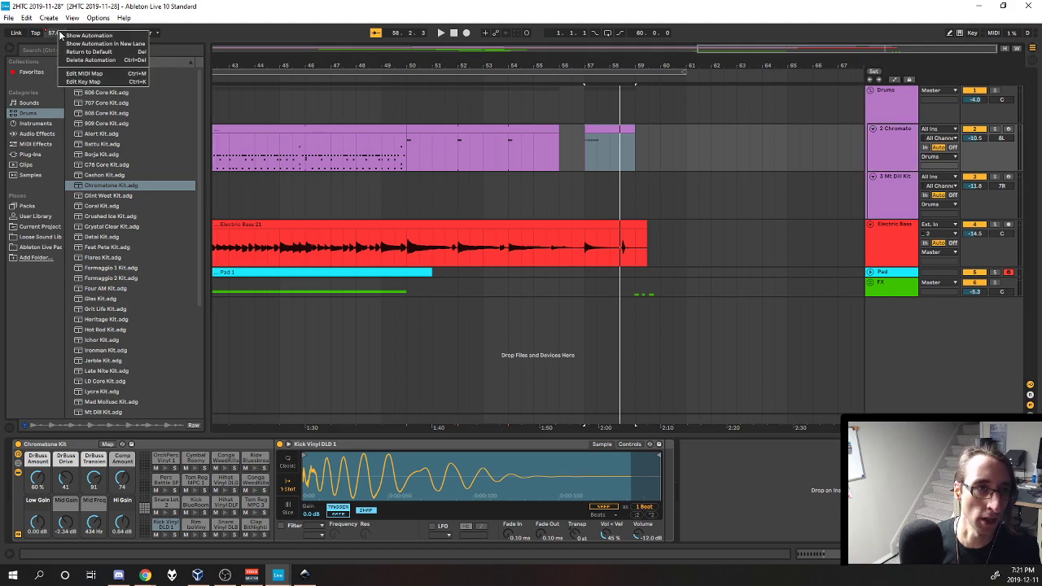
click(89, 37)
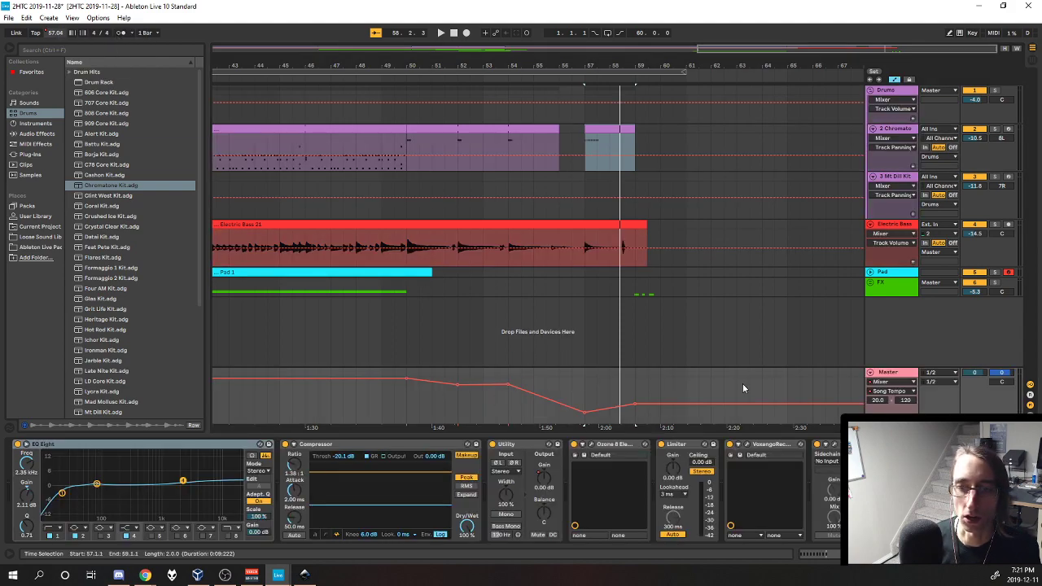
click(448, 225)
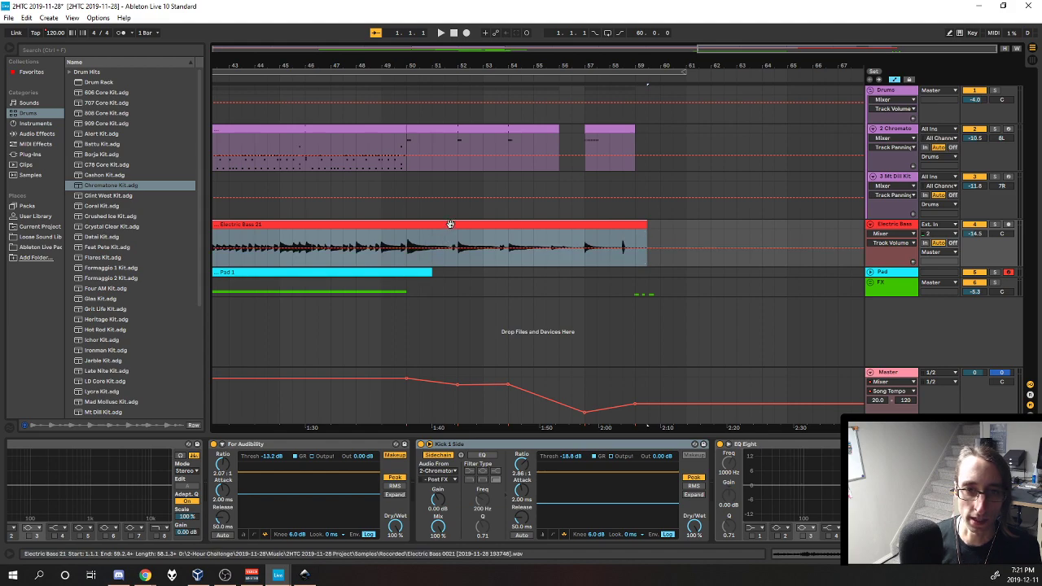
click(813, 554)
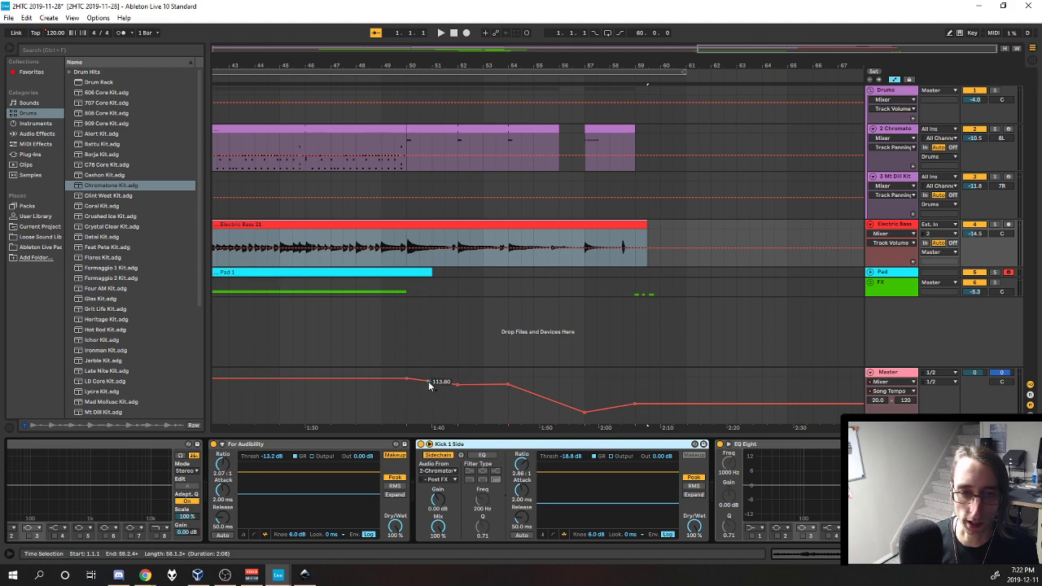
Adjust the Song Tempo automation breakpoint at bar 52 to 105 BPM
drag(456, 389, 457, 372)
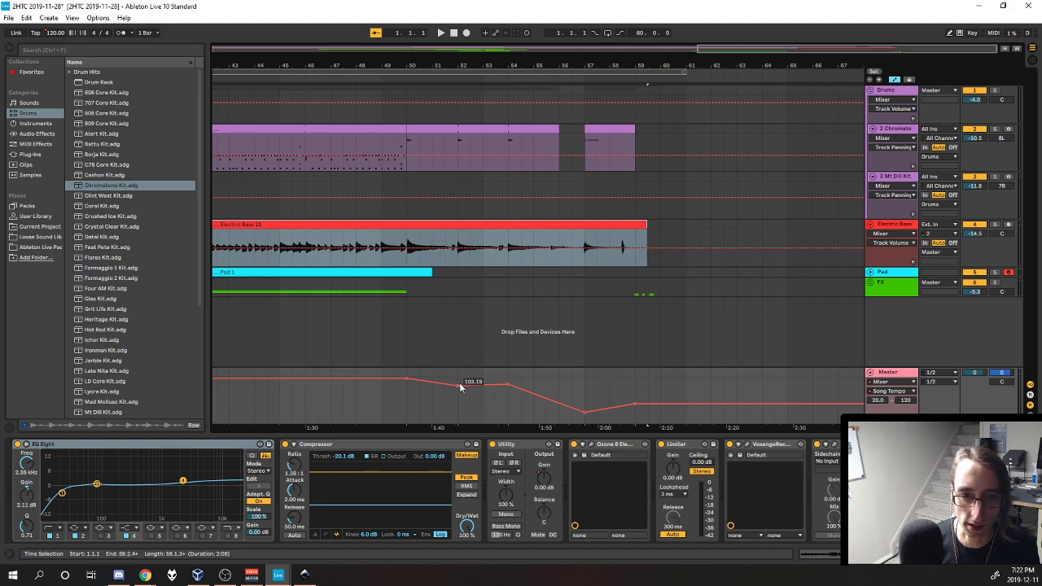
drag(457, 383, 458, 384)
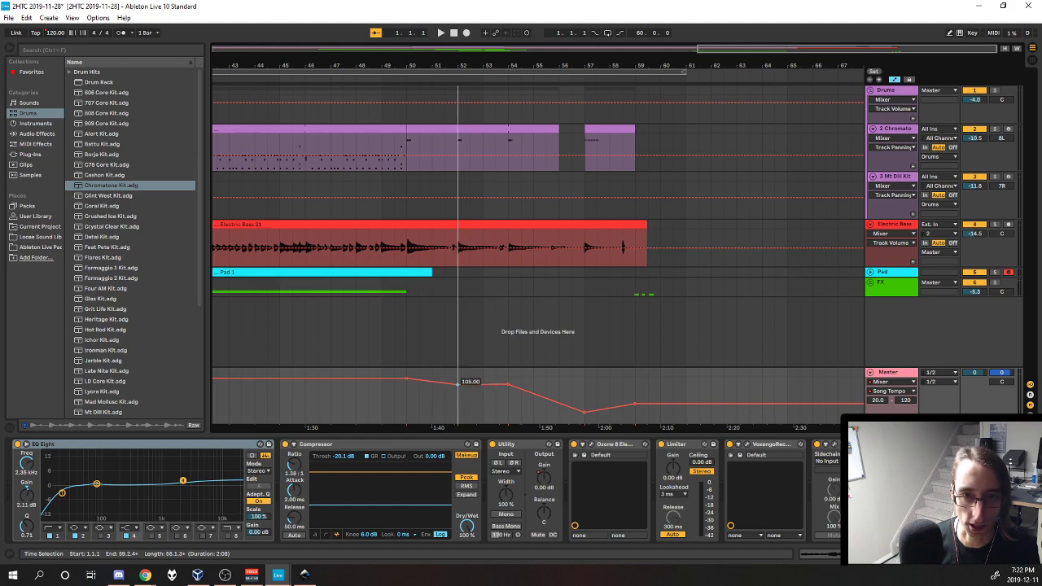
drag(458, 383, 457, 383)
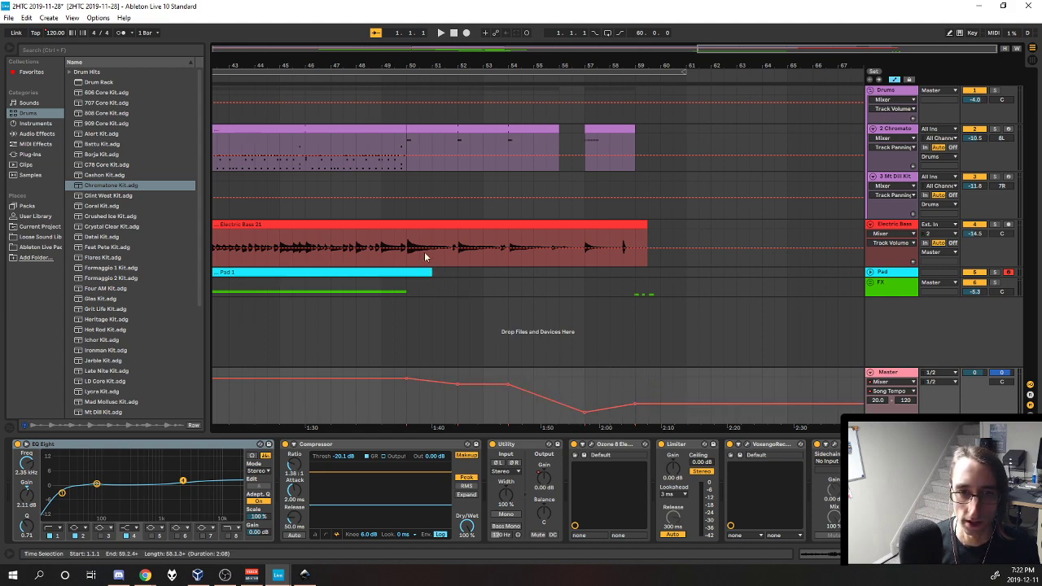
Play the ending from bar 50 with its tempo changes and examine the last Electric Bass notes up close
click(407, 232)
key(space)
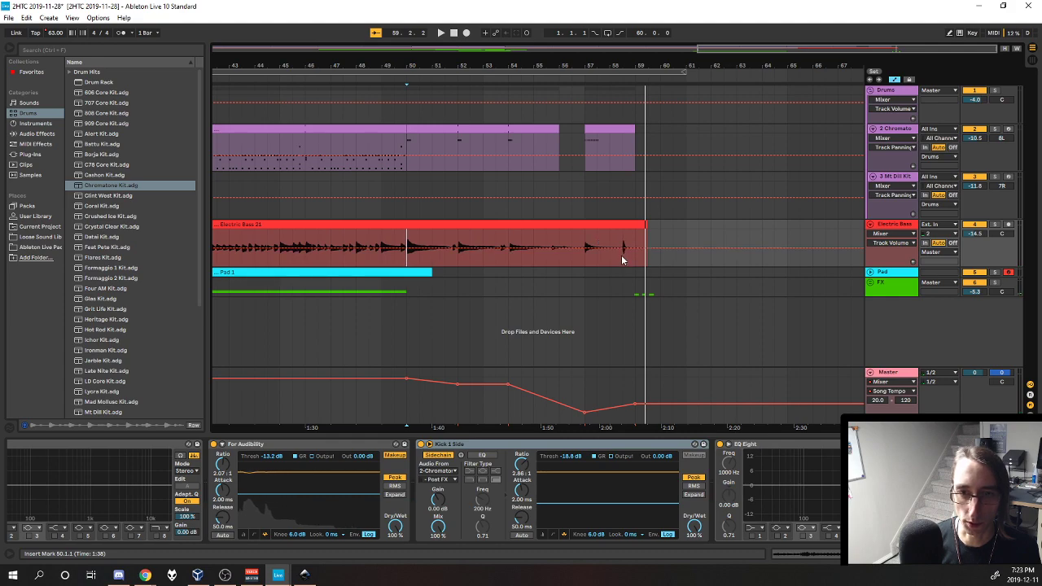
ctrl+scroll(625, 261, up, 3)
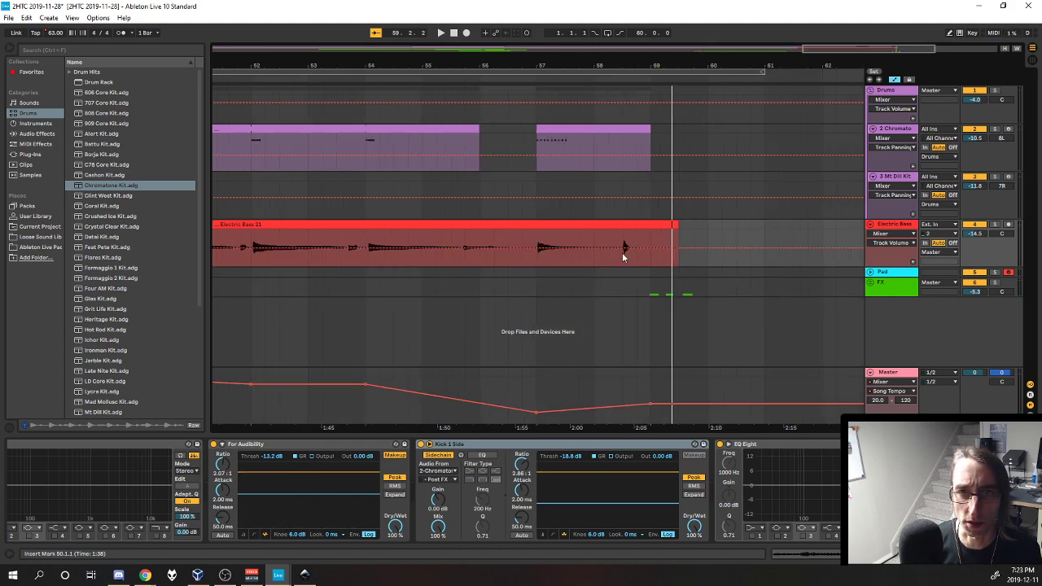
ctrl+scroll(622, 252, down, 3)
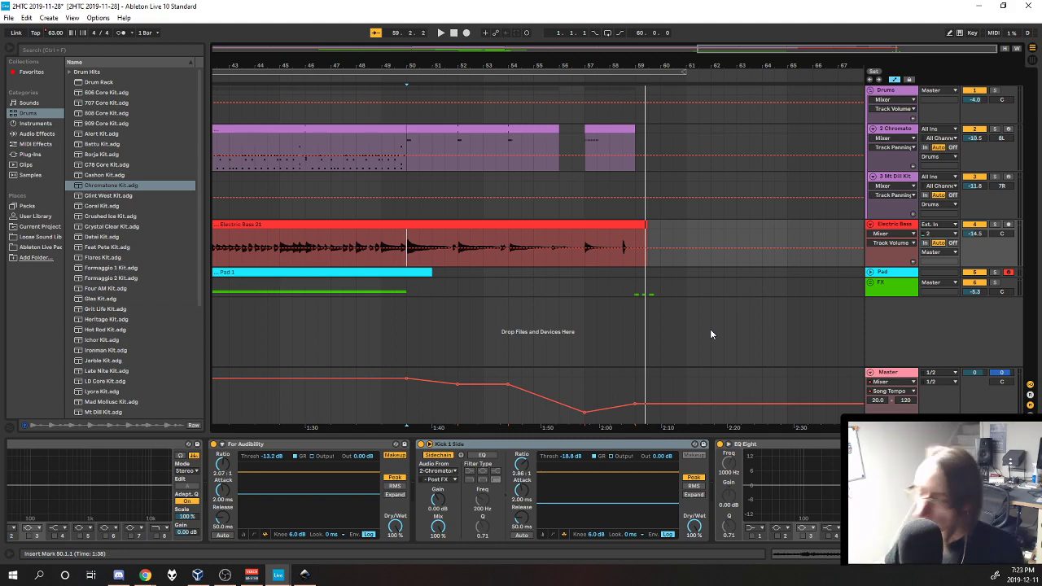
Hide the automation lanes and play the Electric Bass track soloed from bar 18
click(896, 79)
drag(578, 427, 836, 381)
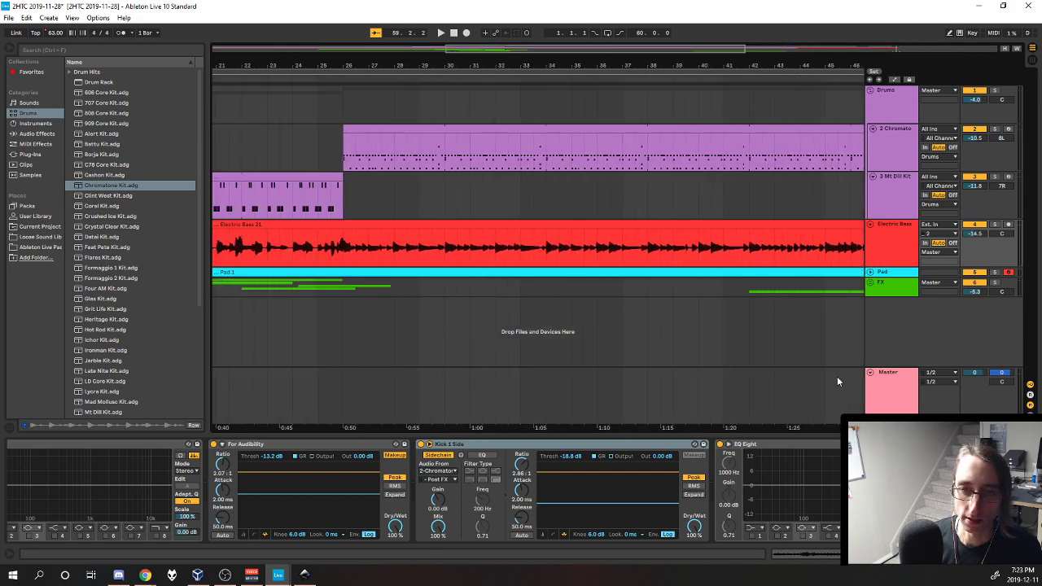
drag(473, 427, 513, 368)
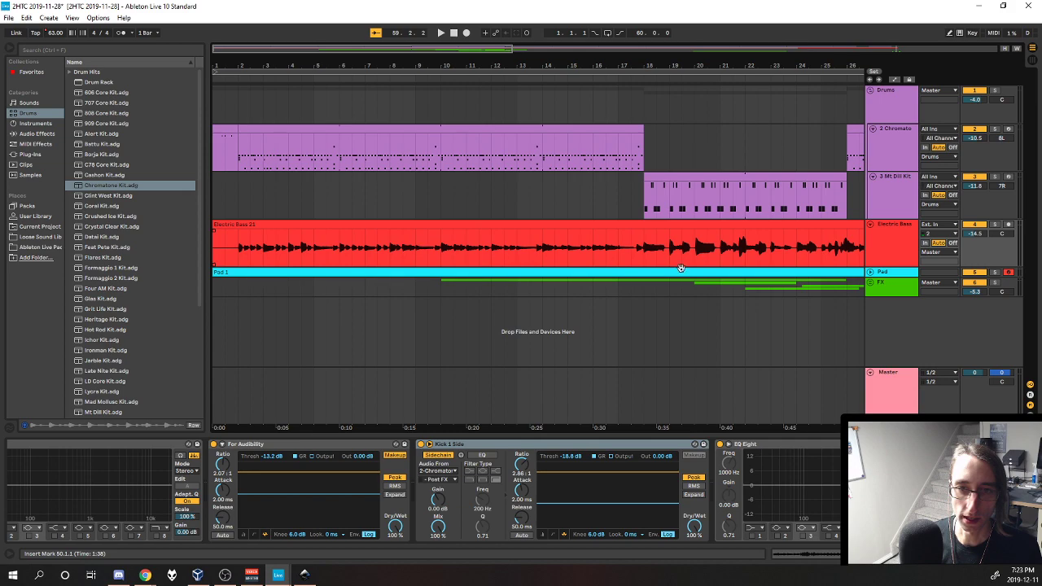
drag(759, 424, 552, 407)
click(440, 247)
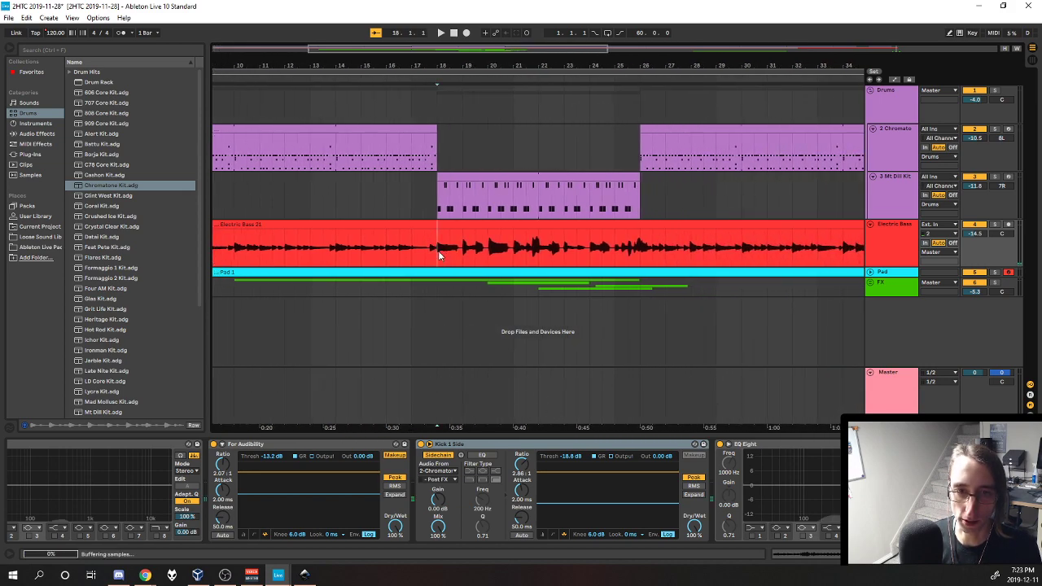
key(space)
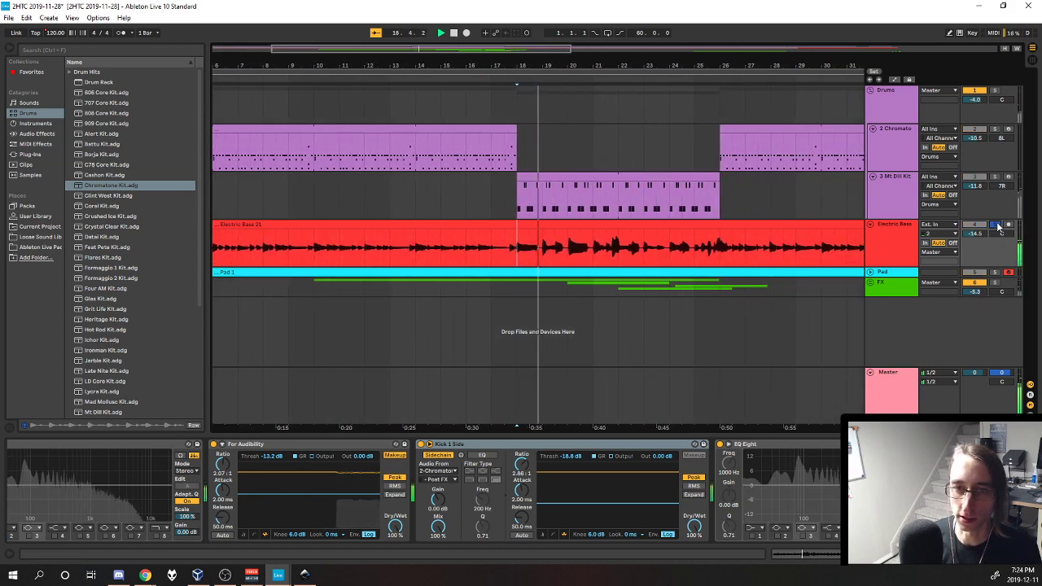
click(995, 225)
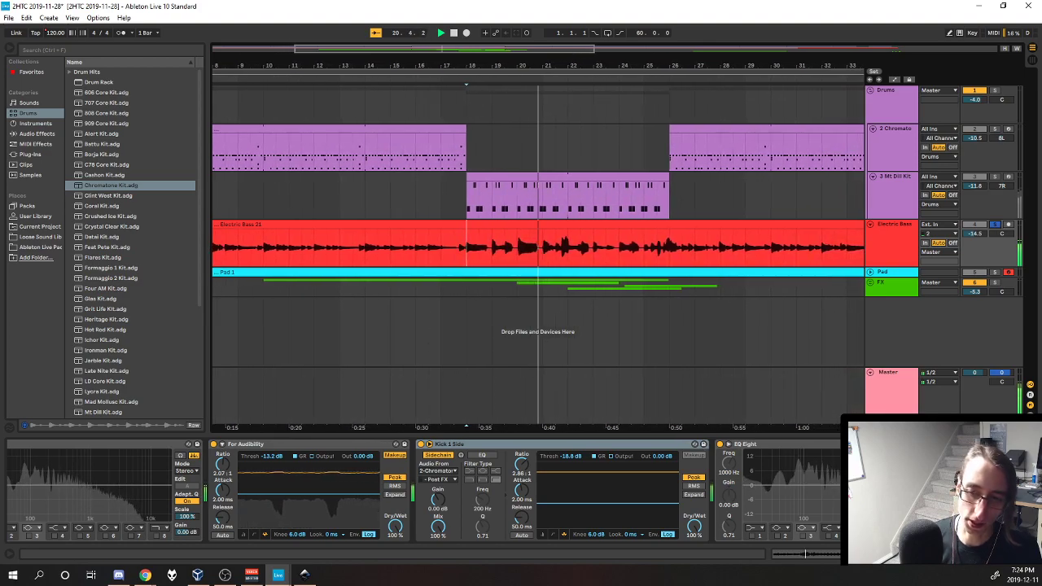
Bring the start of the bass's device chain into view, from Tuner to Saturator, and unsolo the Electric Bass track
scroll(928, 488, left, 5)
scroll(774, 482, left, 5)
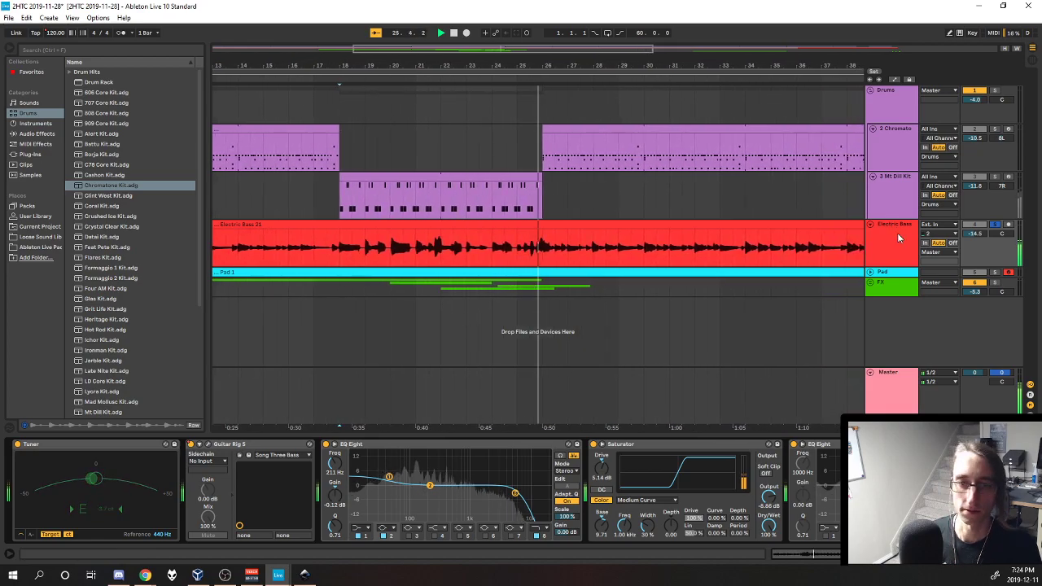
click(994, 225)
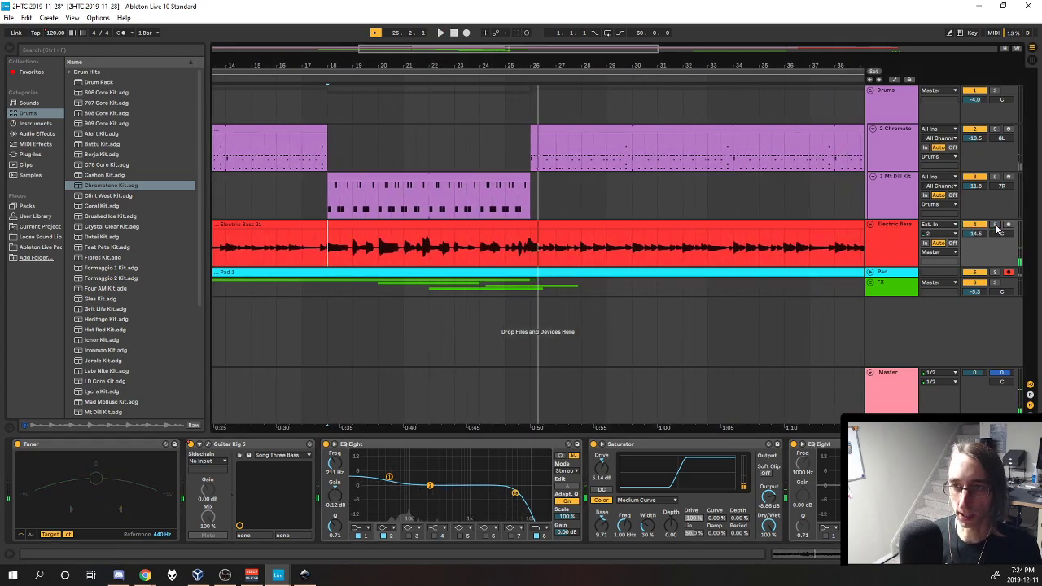
Fold the Electric Bass, Mt Dill Kit, Chromatone and Drums tracks and unfold the Pad track
click(889, 253)
click(869, 224)
click(872, 176)
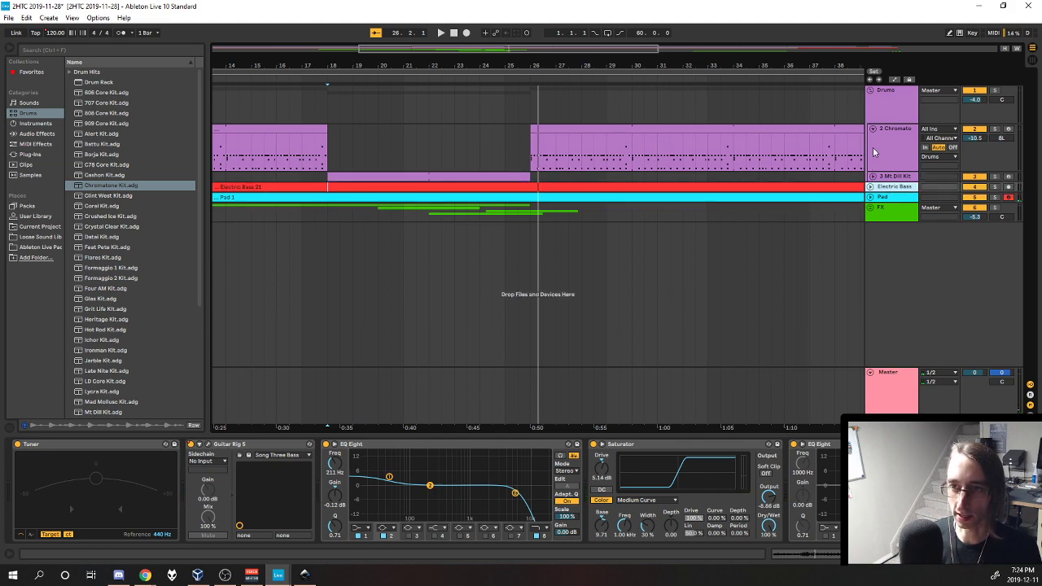
click(872, 129)
click(870, 91)
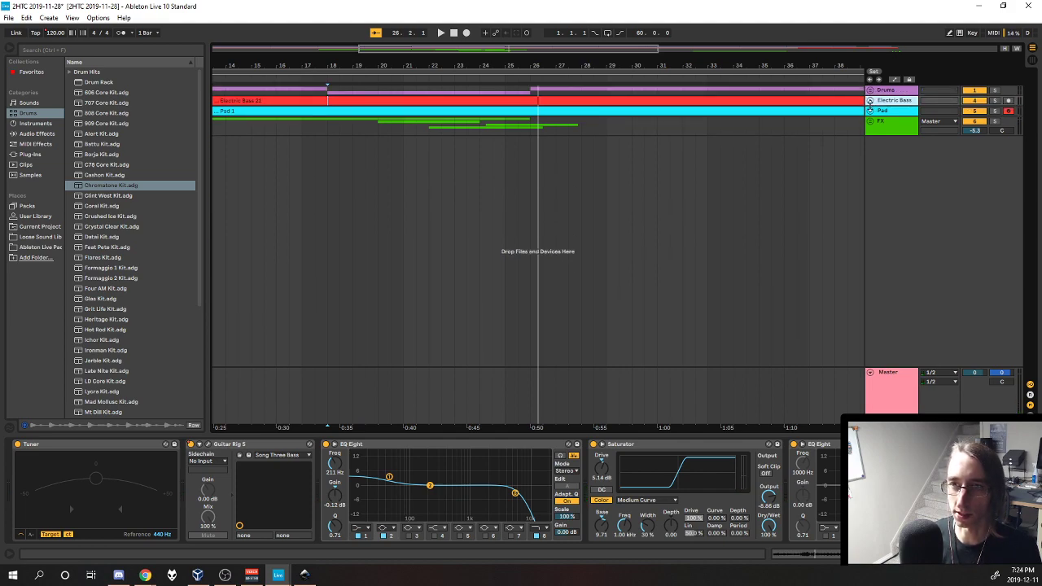
click(870, 111)
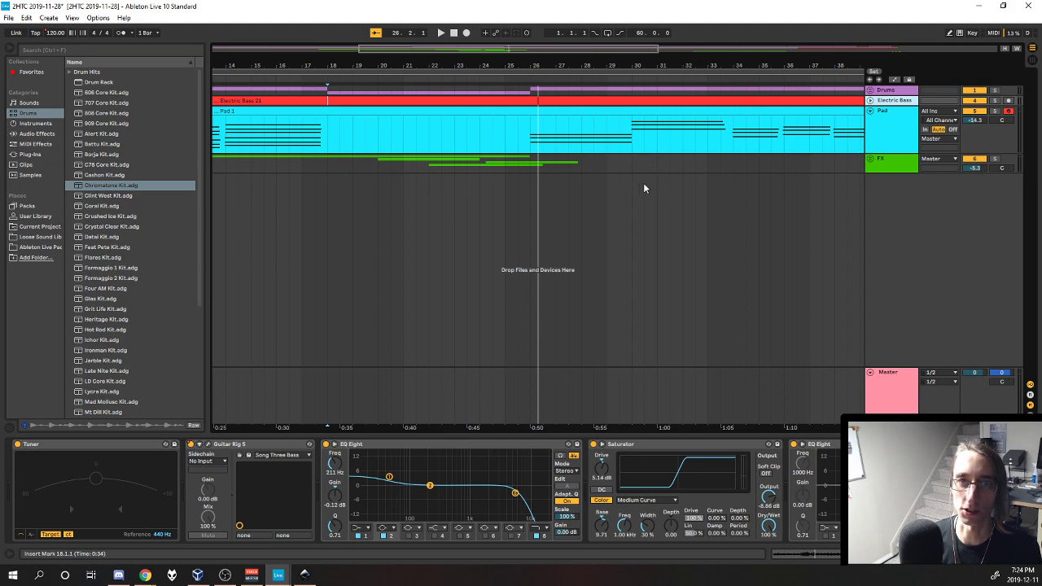
Select the Pad 1 clip, display the pad's CODEX Stereo synth and play the Pad track soloed from bar 1
click(503, 110)
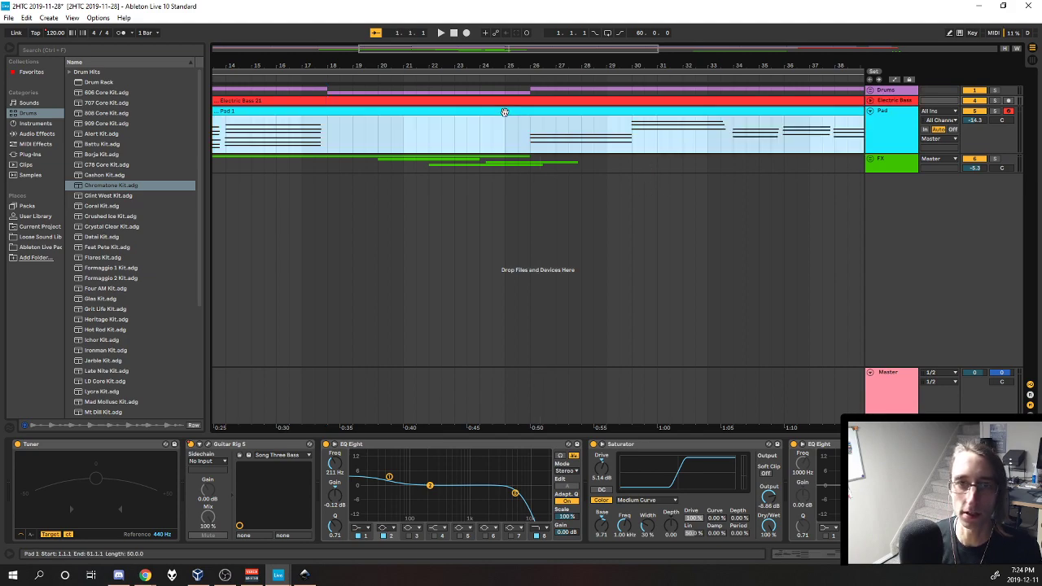
drag(561, 424, 1022, 369)
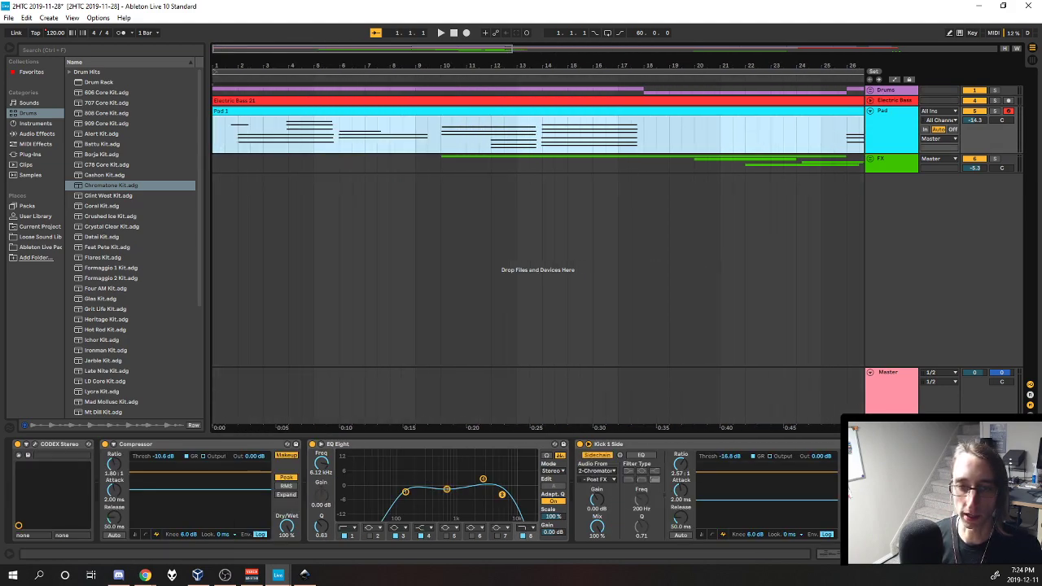
click(903, 123)
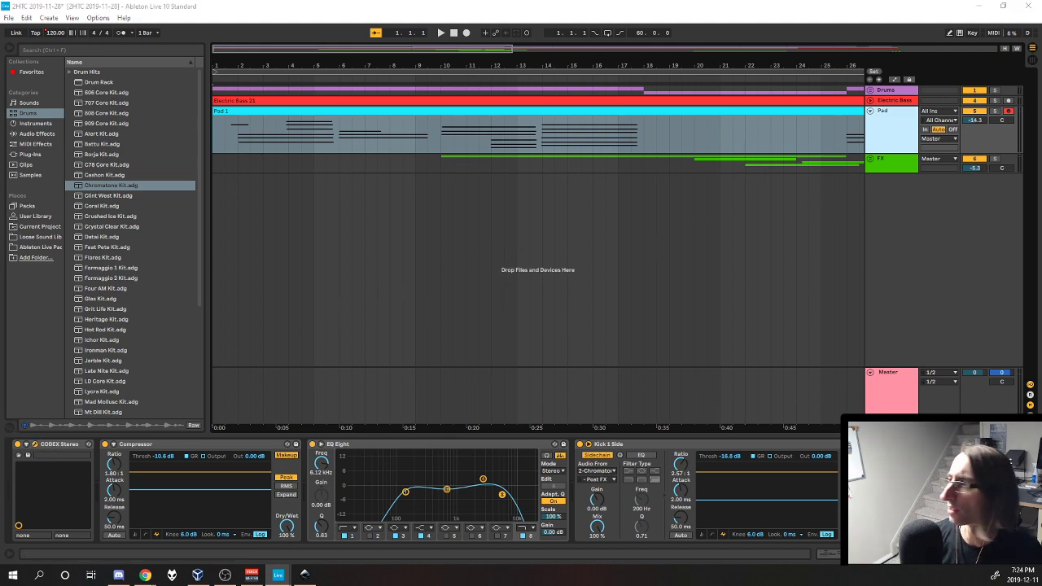
drag(1041, 81, 536, 81)
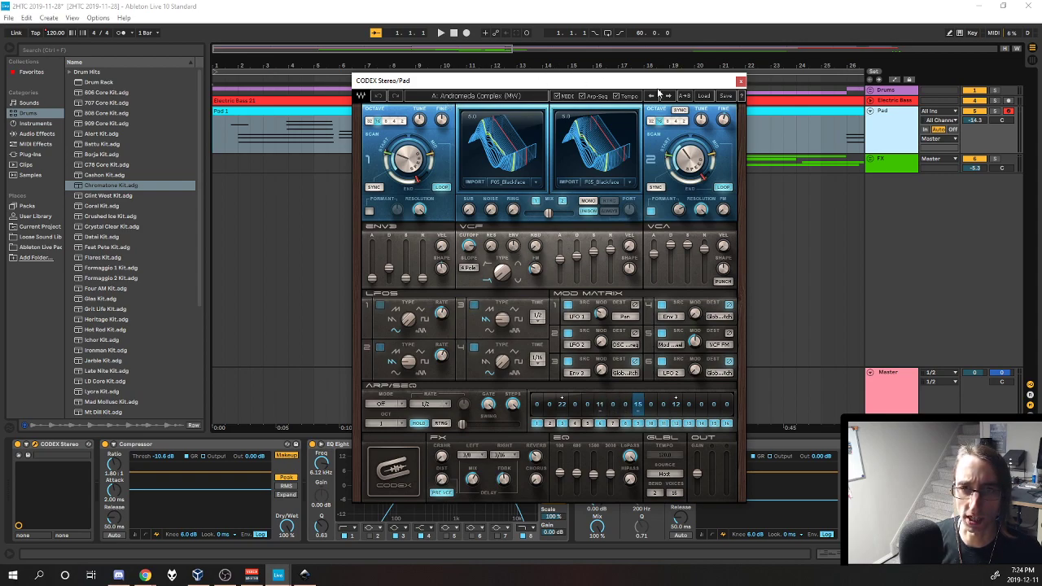
click(995, 111)
key(space)
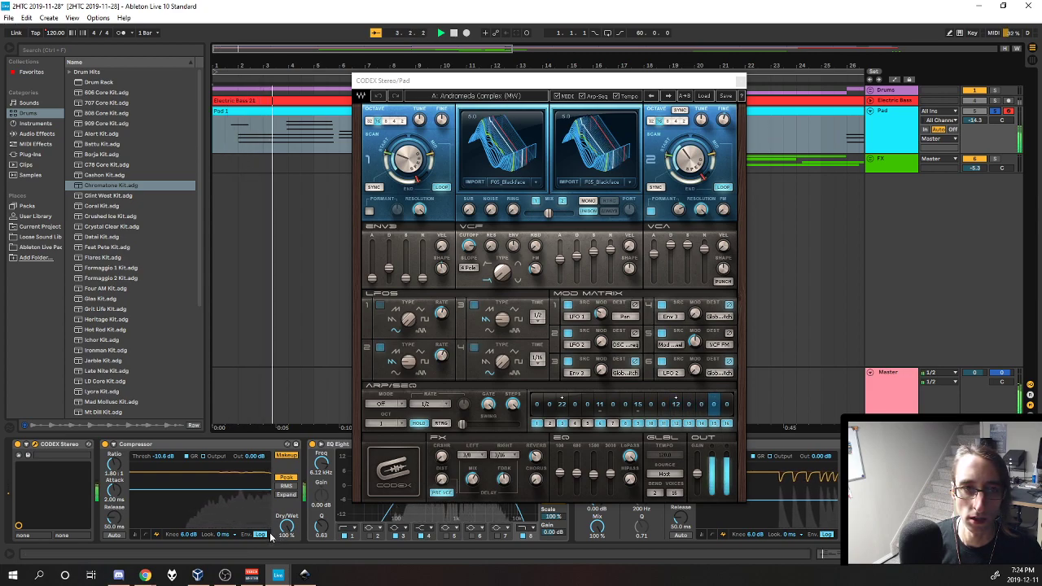
Compare the playing pad with the Kick 1 Side compressor and EQ Eight each bypassed and re-enabled, closing the CODEX Stereo window
drag(624, 80, 414, 101)
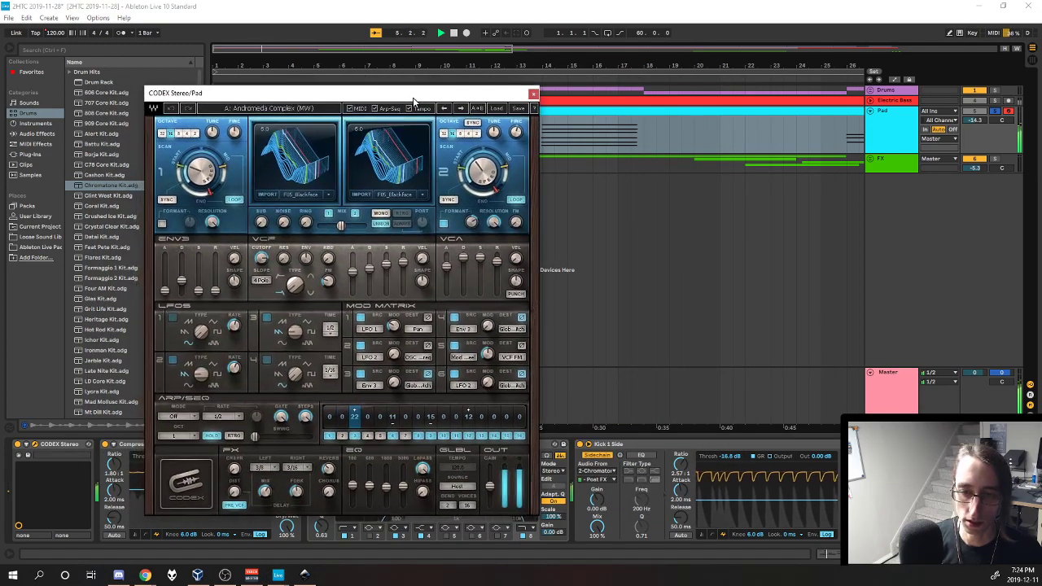
click(577, 451)
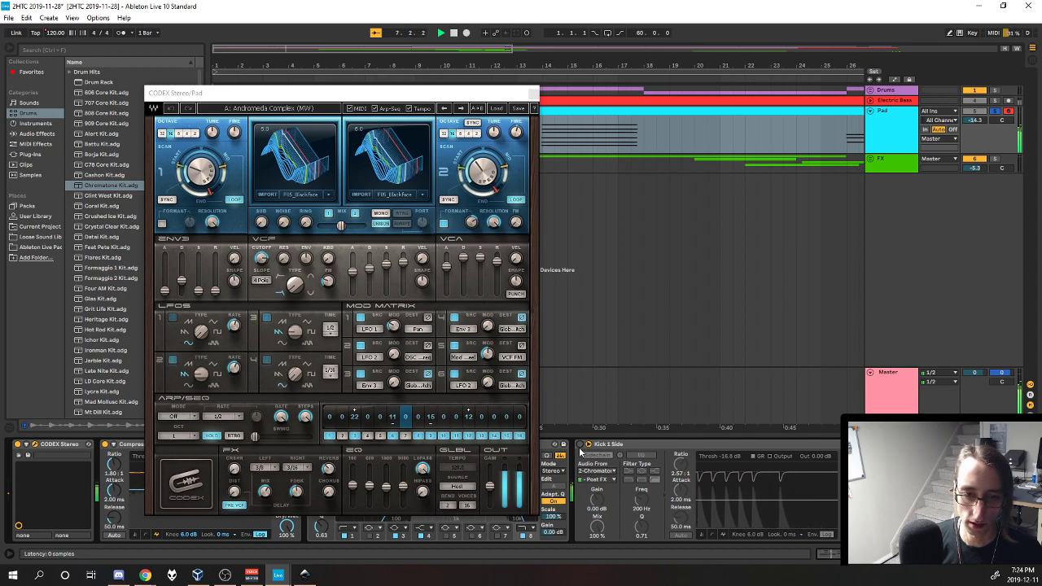
drag(420, 102, 748, 68)
click(860, 57)
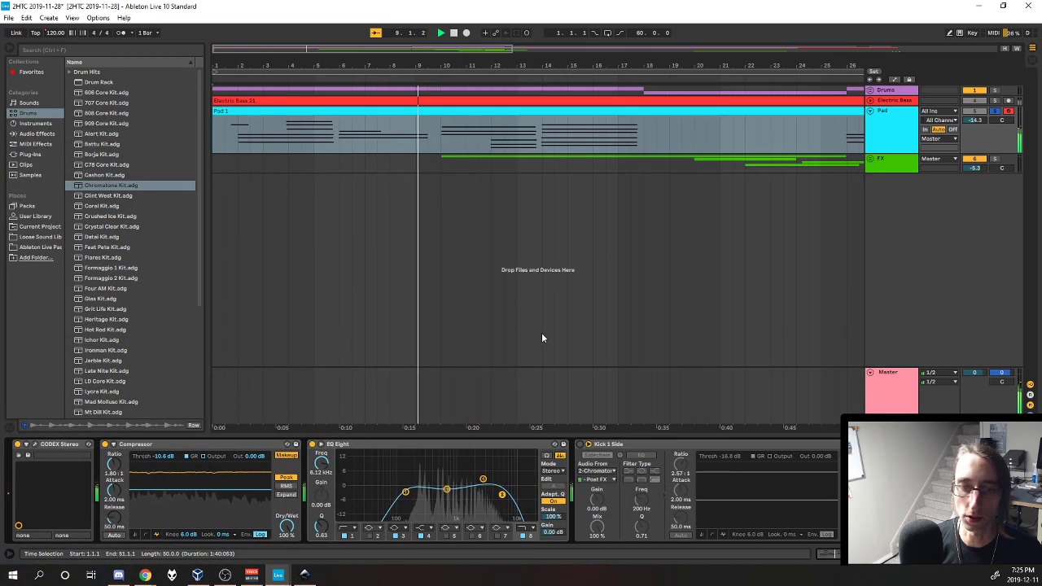
click(313, 444)
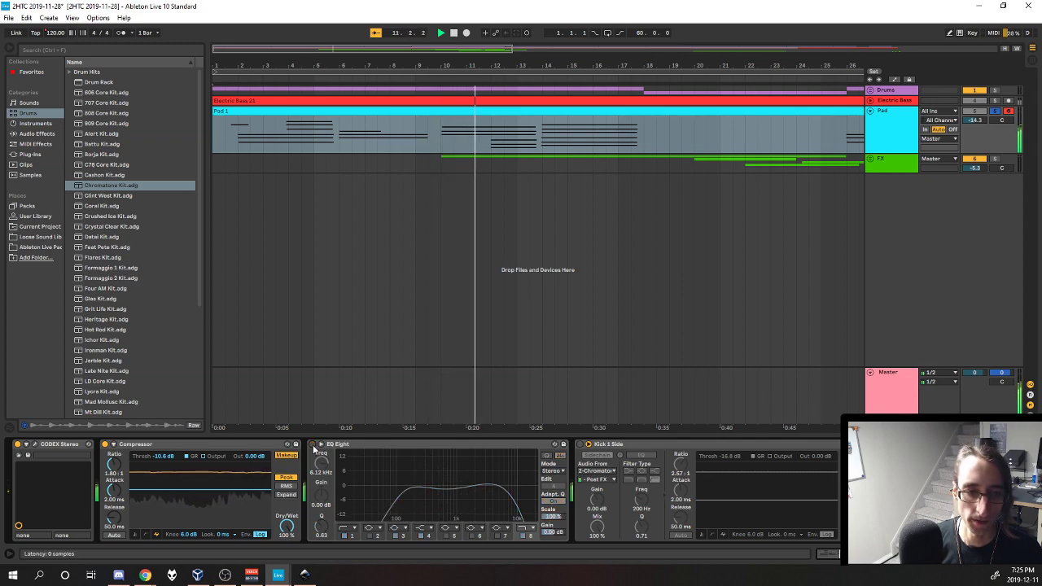
click(313, 445)
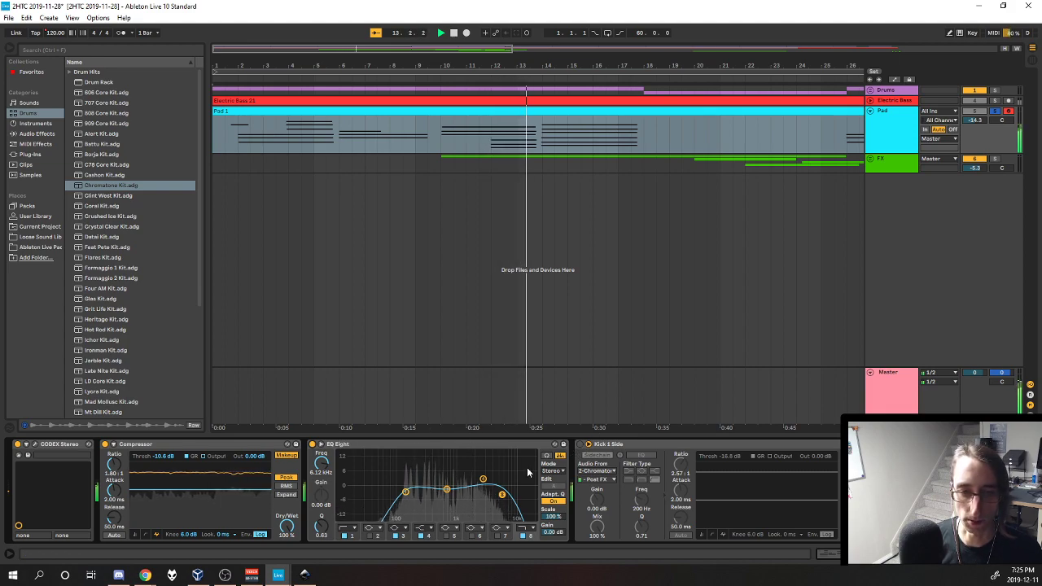
click(587, 443)
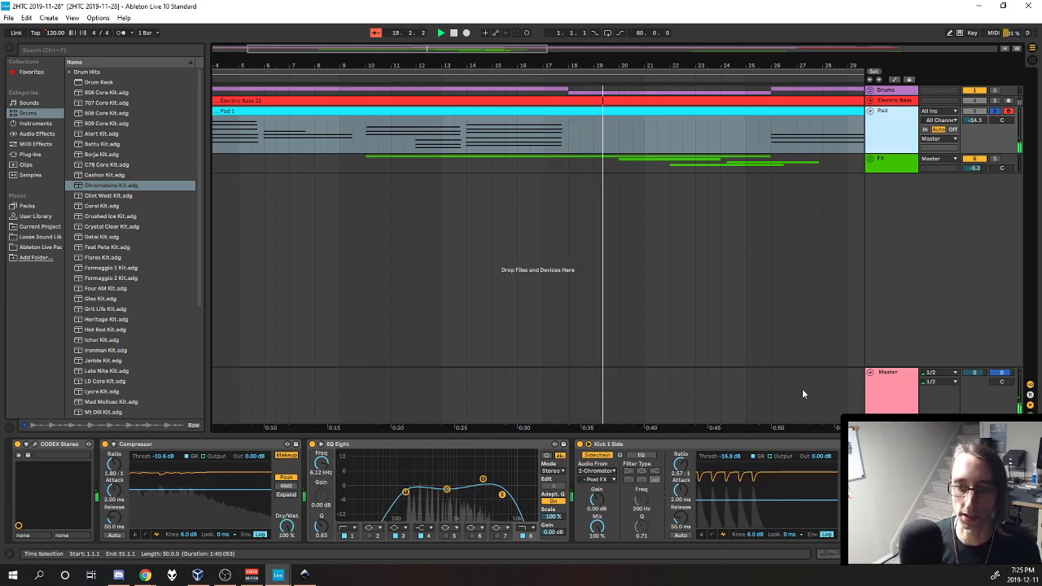
Stop playback, briefly replay the opening of the Pad 1 clip and unsolo the Pad track
drag(808, 425, 981, 295)
key(space)
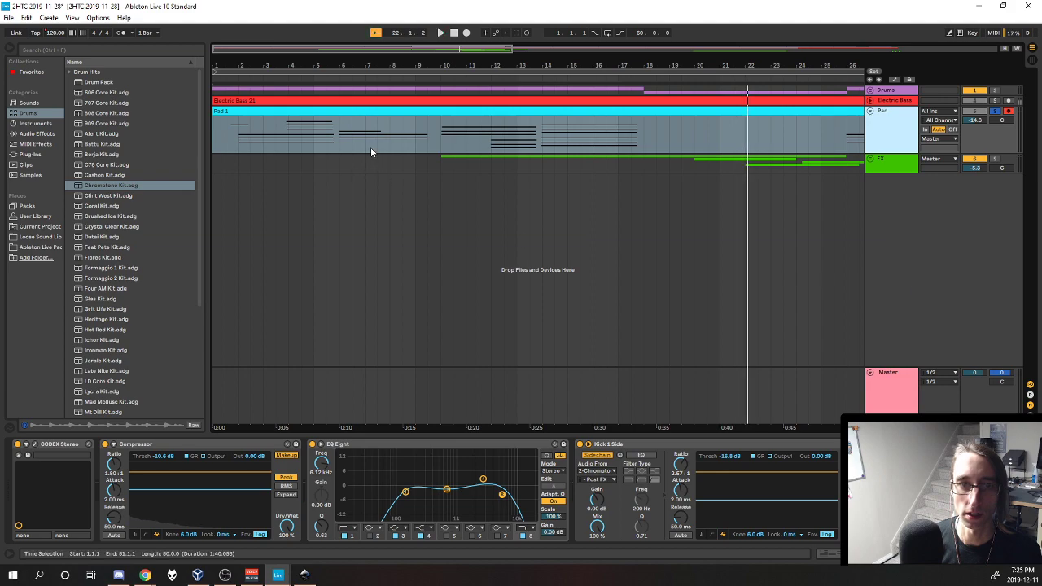
click(231, 135)
key(space)
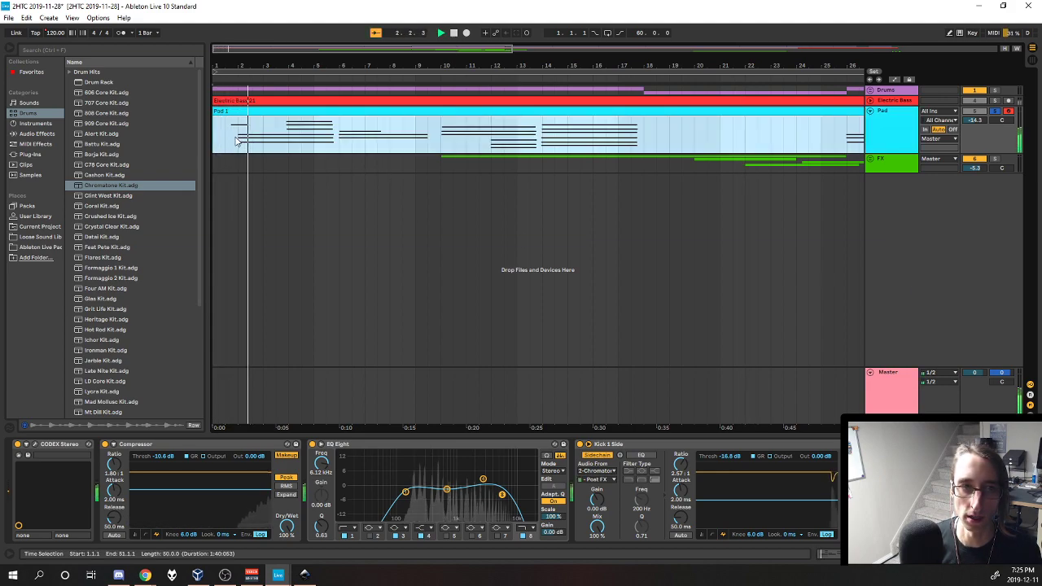
key(space)
click(994, 112)
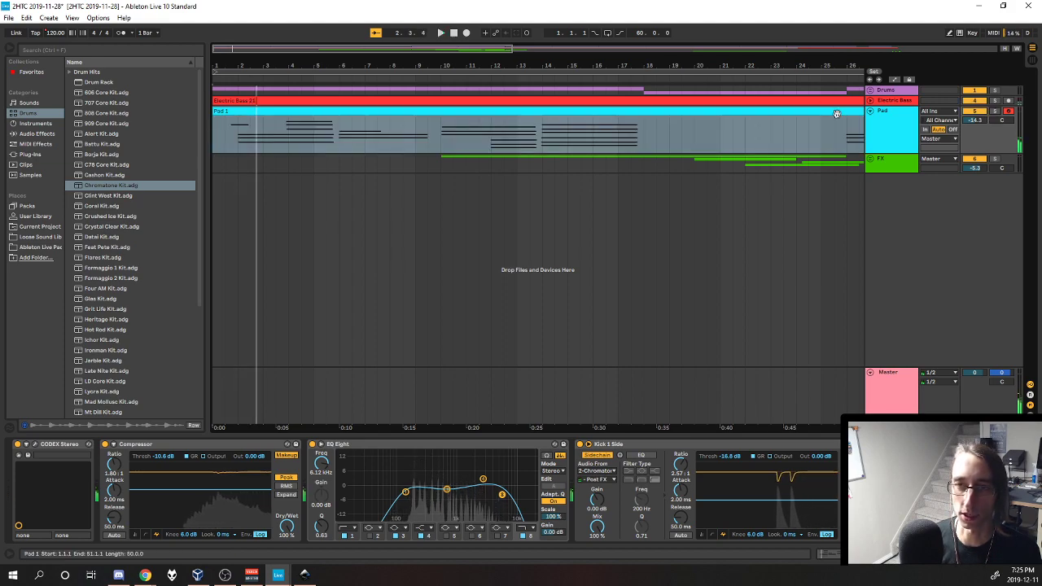
key(space)
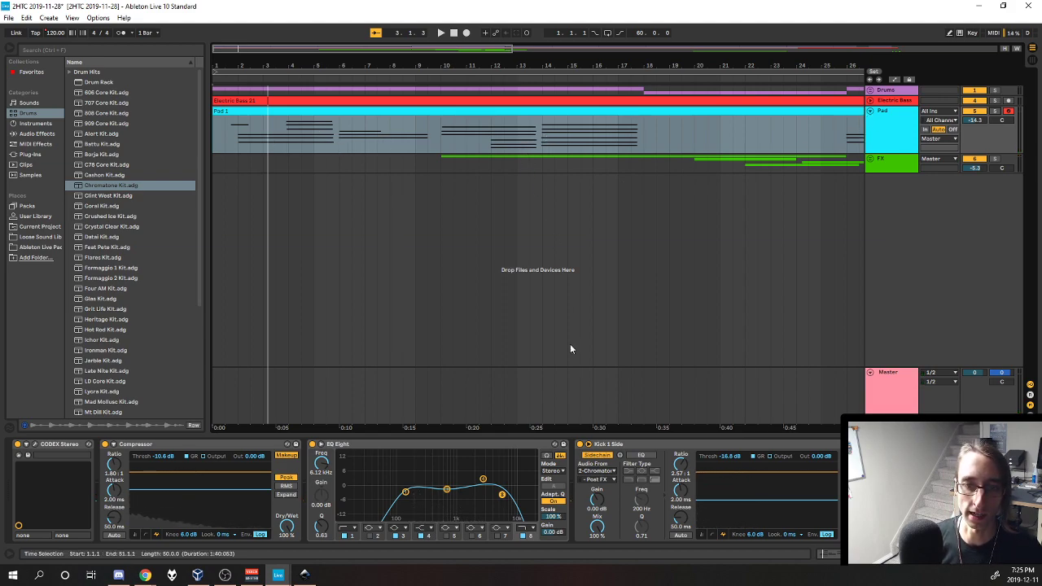
Fold the Pad track, unfold the FX group and select it to display its Kick 1 Side compressor
drag(648, 428, 765, 423)
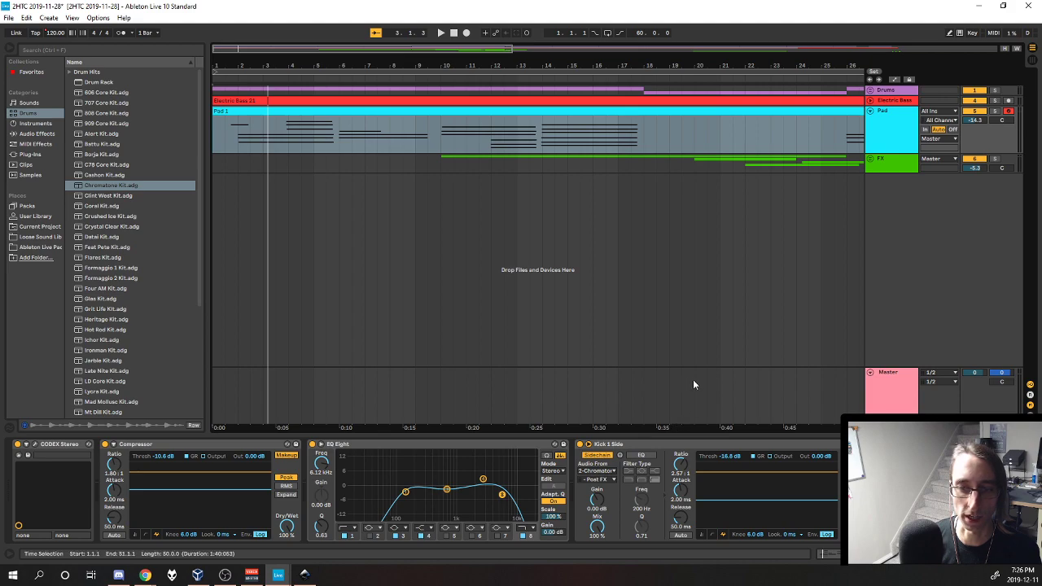
click(873, 115)
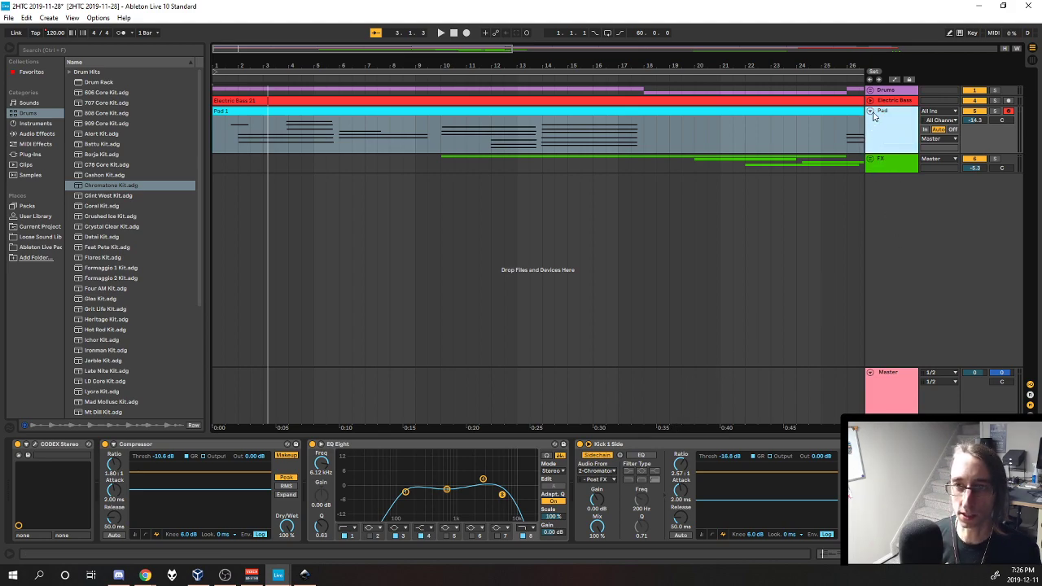
click(871, 111)
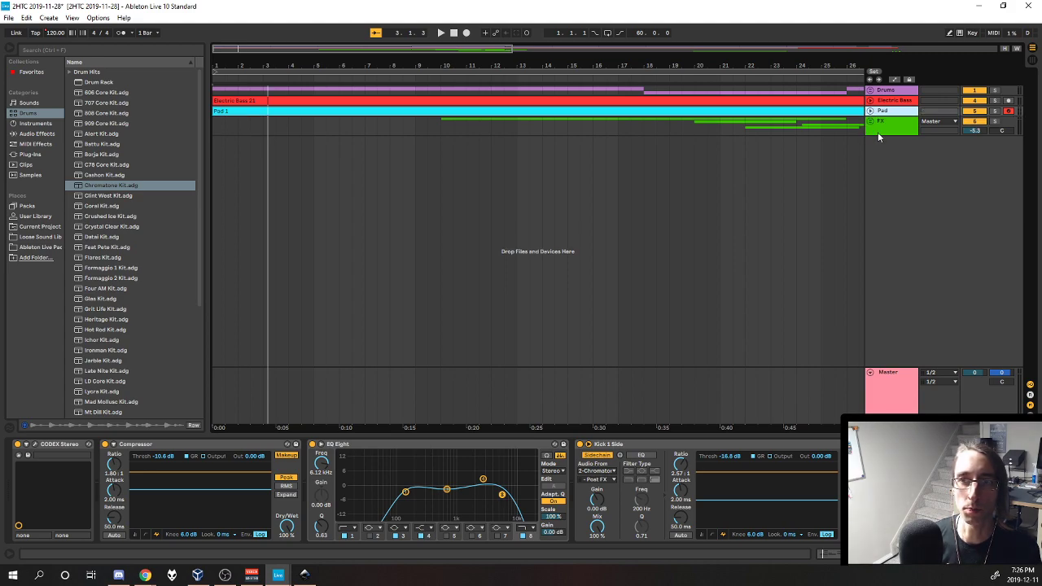
click(871, 122)
click(879, 130)
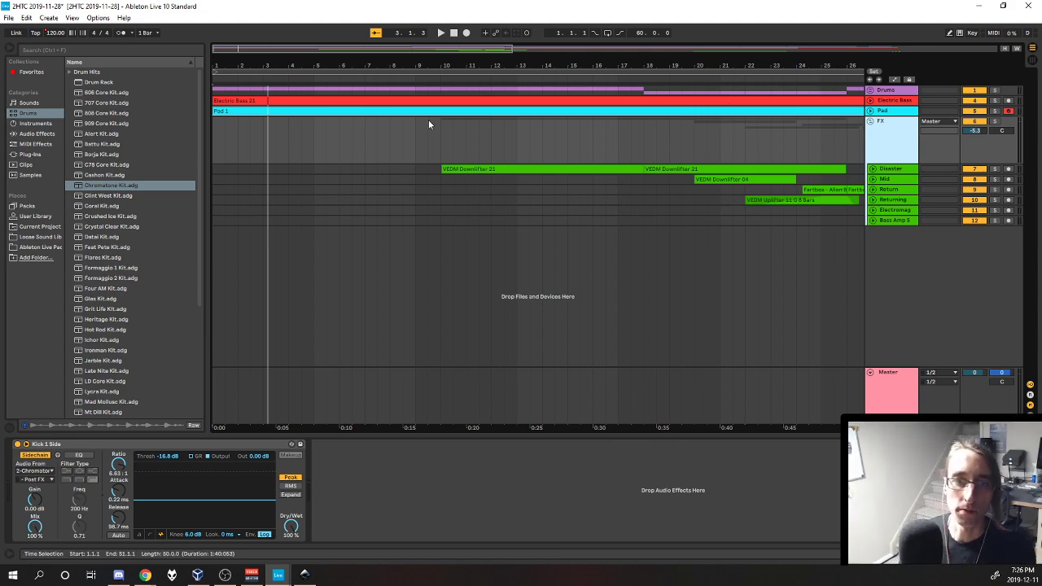
Unfold the Pad track and the Drums group, and briefly play the song from the Mt Dill Kit clip at bar 18
click(871, 112)
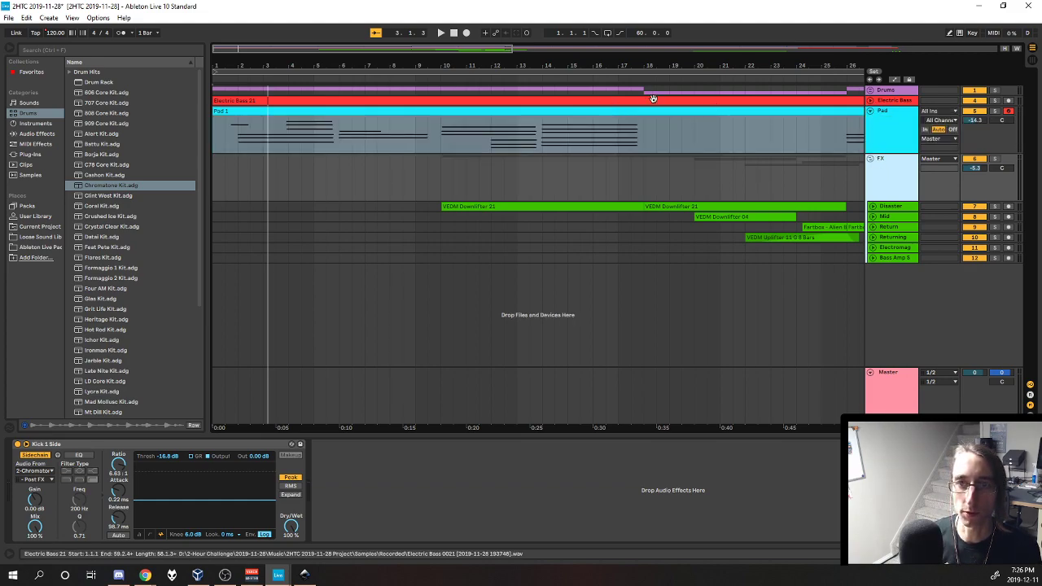
click(870, 90)
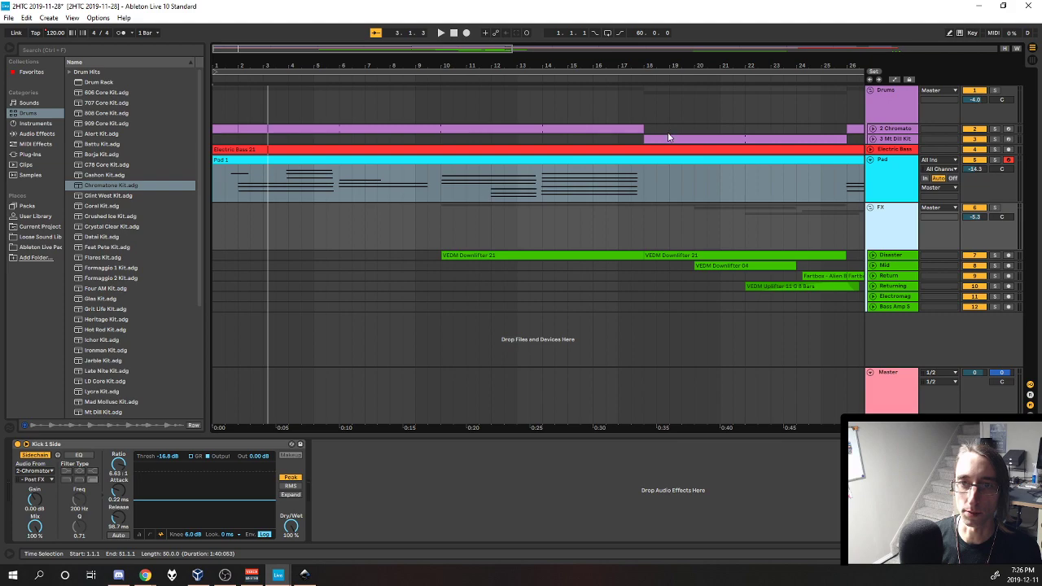
click(667, 137)
key(space)
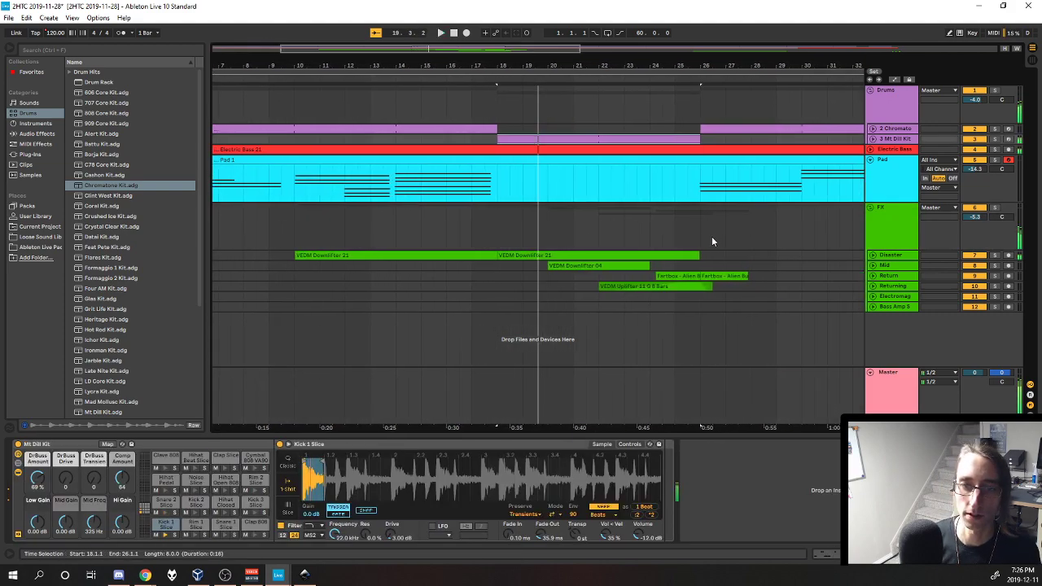
Unfold the Disaster track in the FX group and play its second VEDM Downlifter 21 clip soloed from bar 18
click(893, 230)
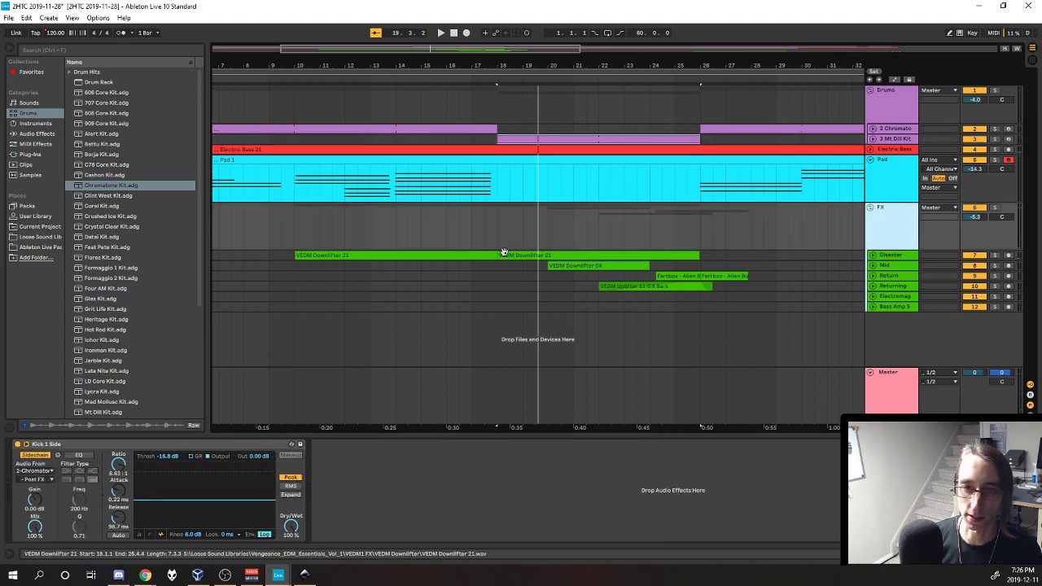
click(873, 258)
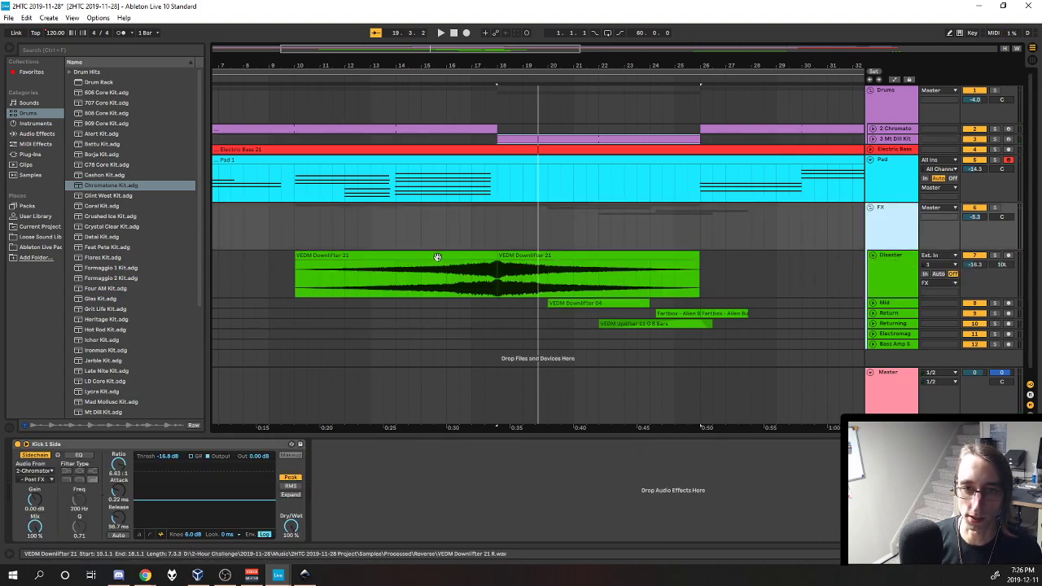
click(527, 257)
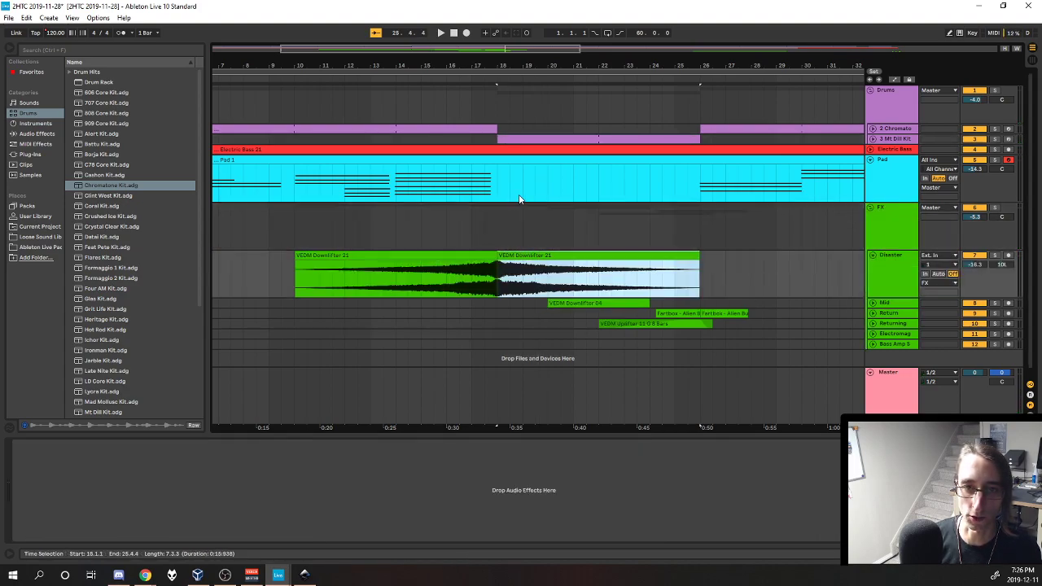
click(996, 257)
key(space)
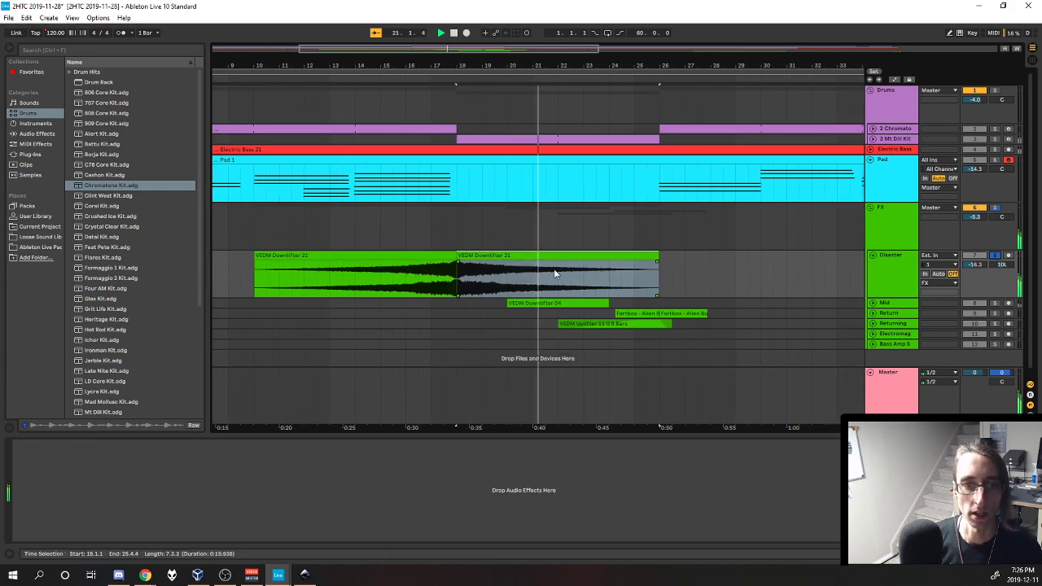
Compare the two VEDM Downlifter 21 clips on the Disaster track and play the reversed one from bar 10
click(410, 257)
click(598, 256)
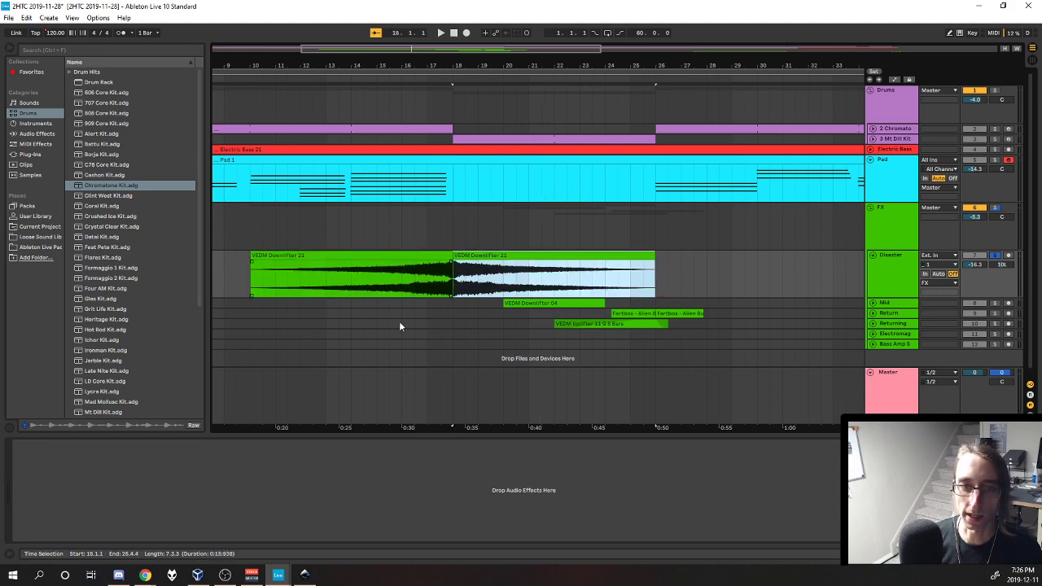
drag(587, 420, 867, 411)
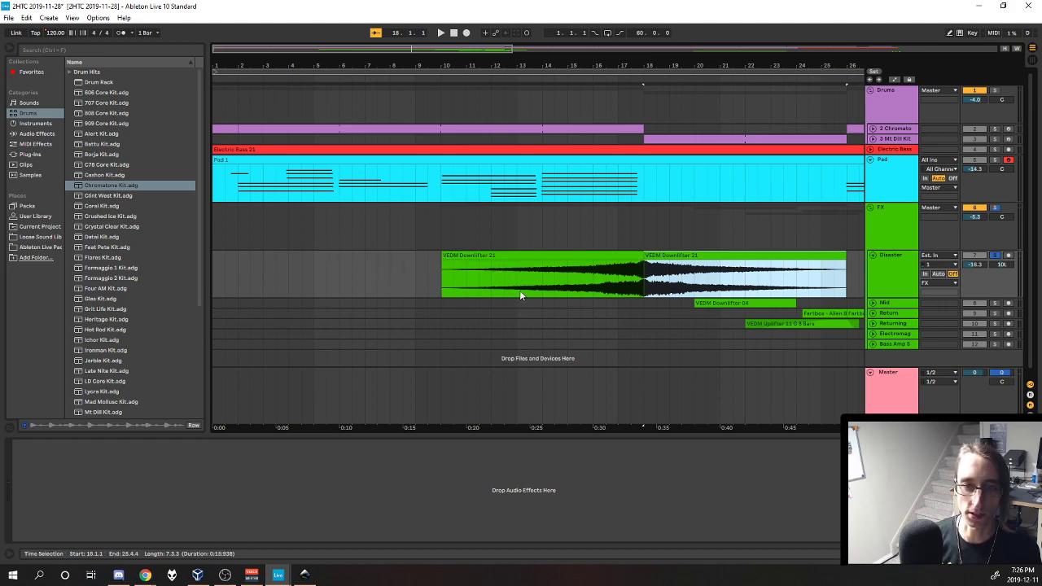
click(683, 254)
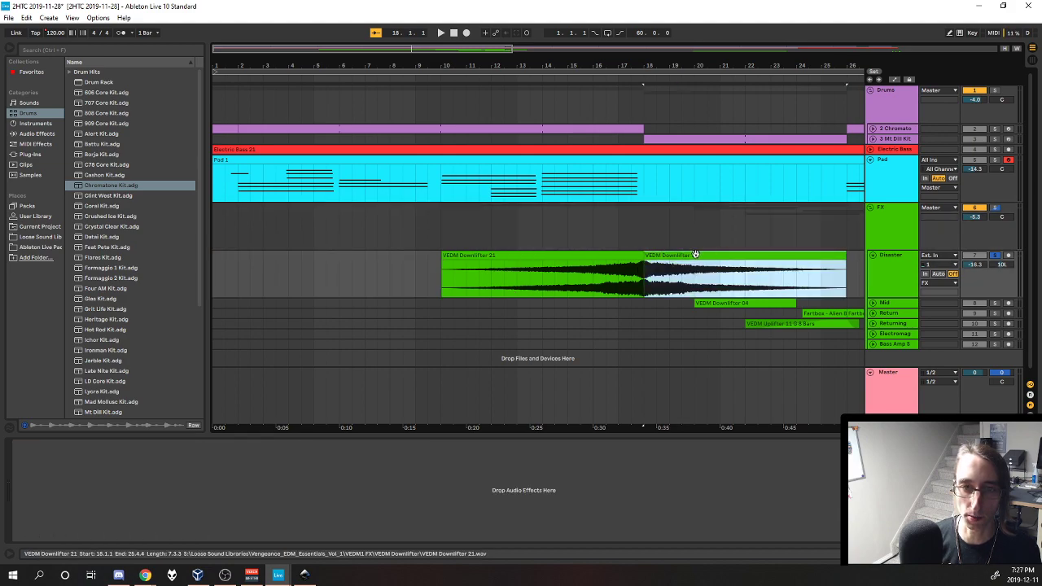
click(460, 254)
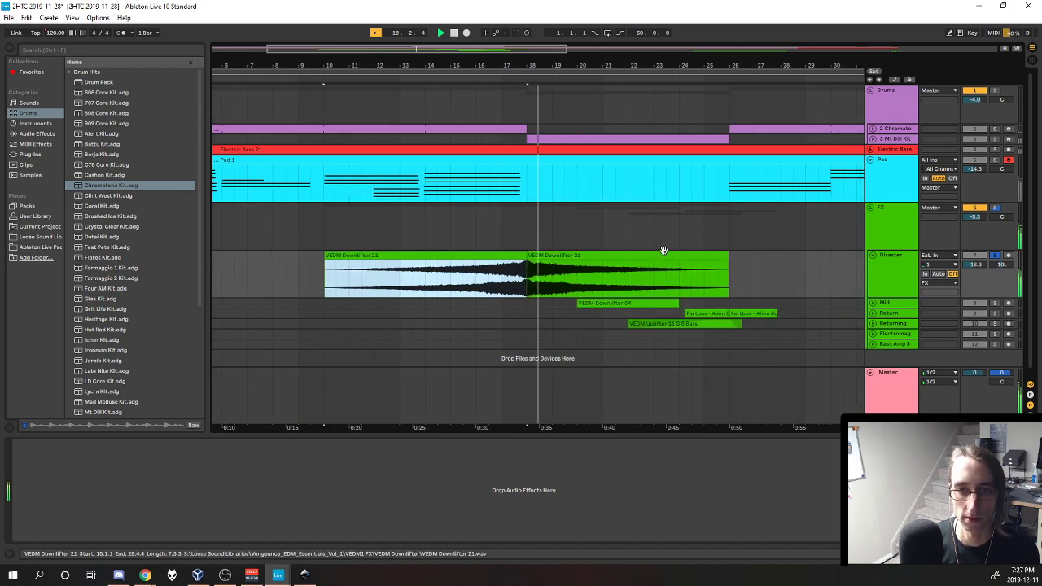
Display the FX group's Kick 1 Side compressor during playback and replay the second VEDM Downlifter 21 clip from bar 18
click(900, 269)
click(894, 249)
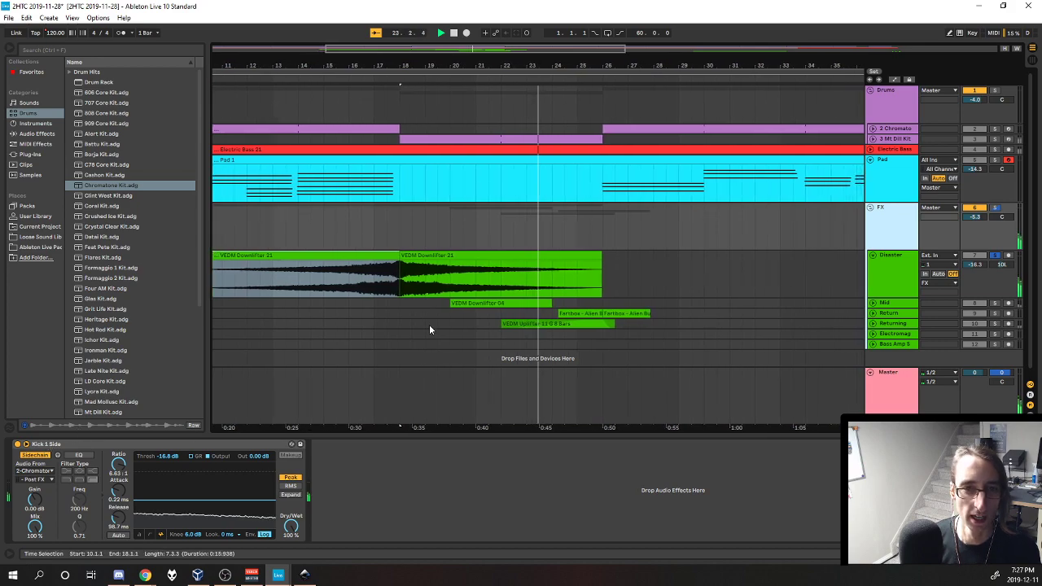
click(418, 255)
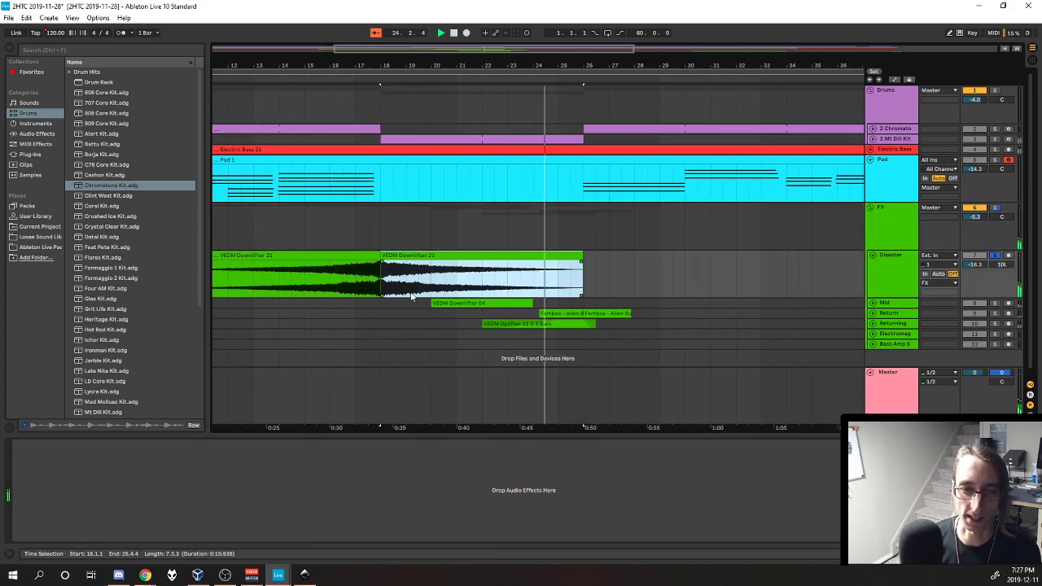
key(space)
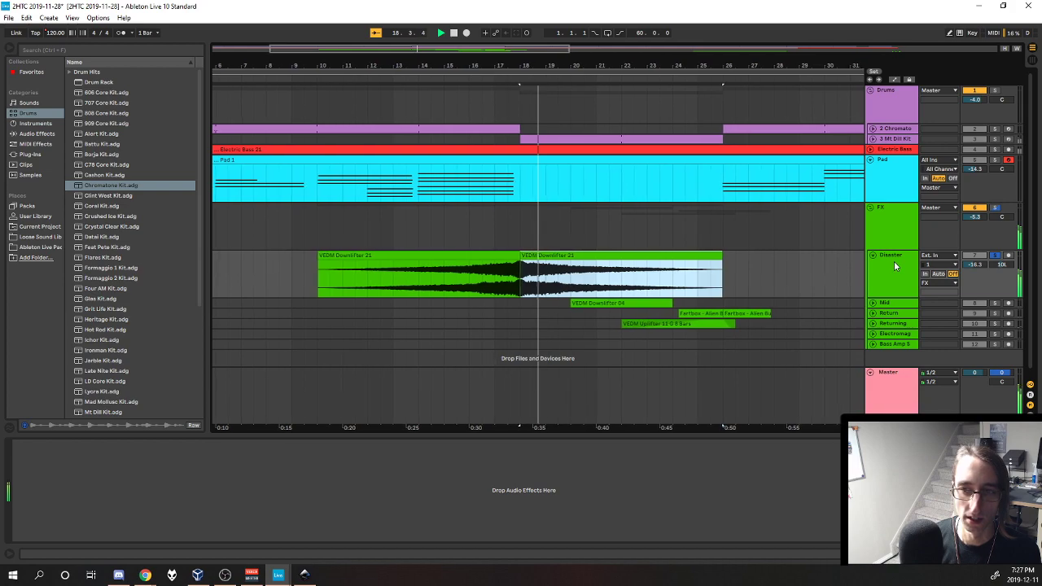
Play the soloed Disaster track from bar 17 with the FX group's Kick 1 Side compressor bypassed and re-enabled to compare
click(485, 282)
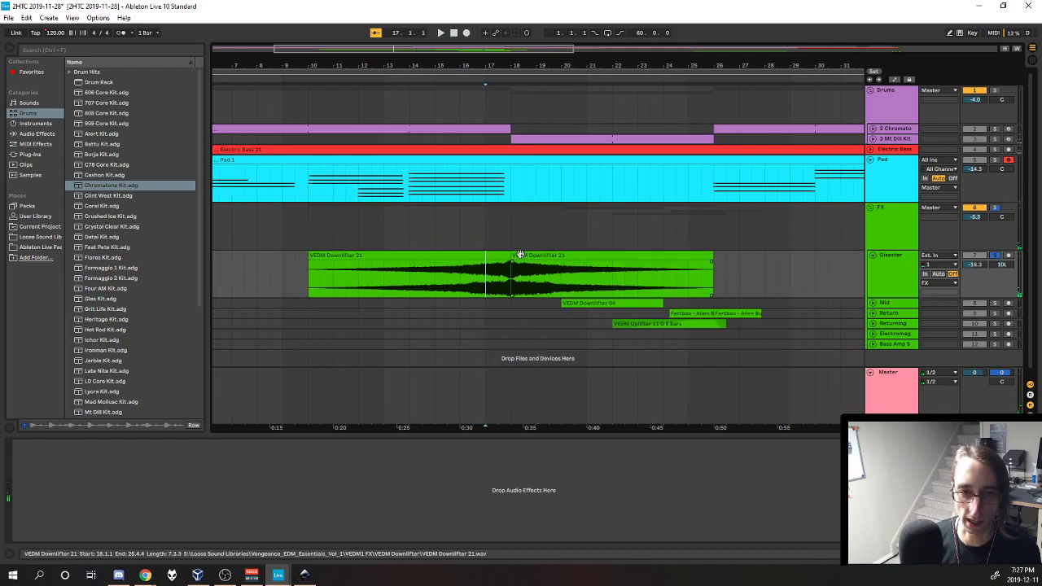
key(space)
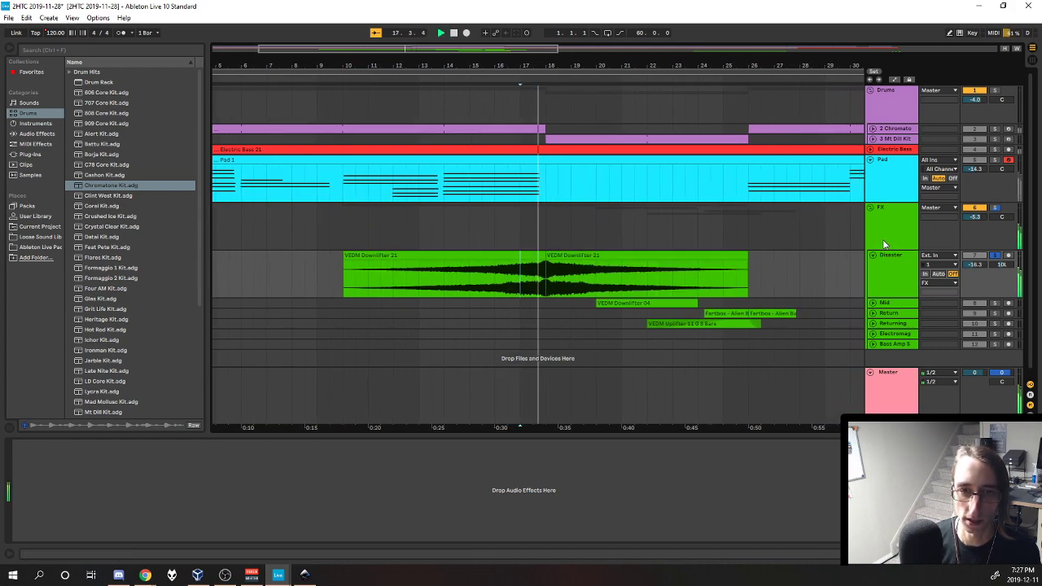
click(900, 219)
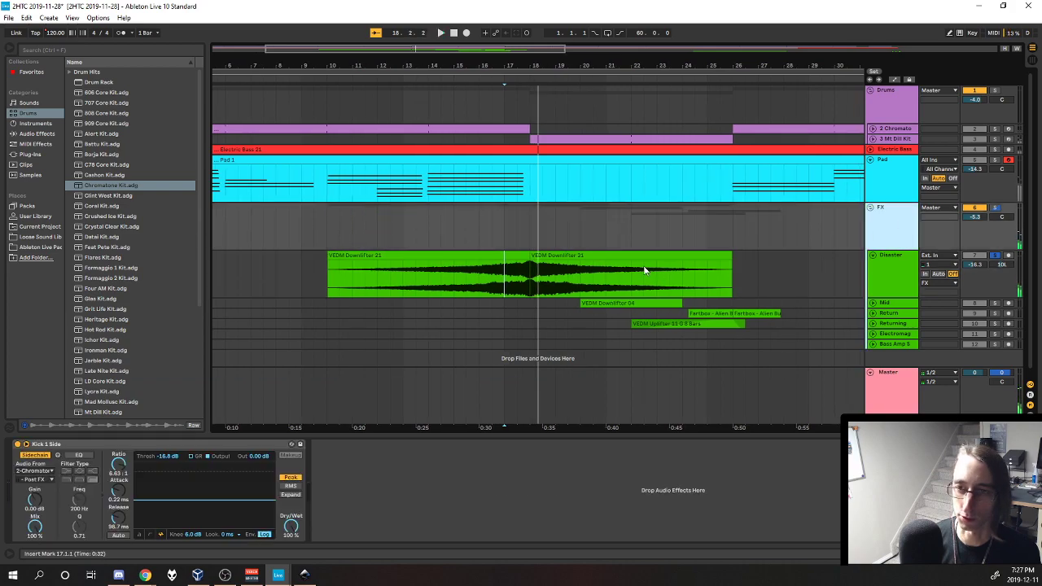
click(18, 444)
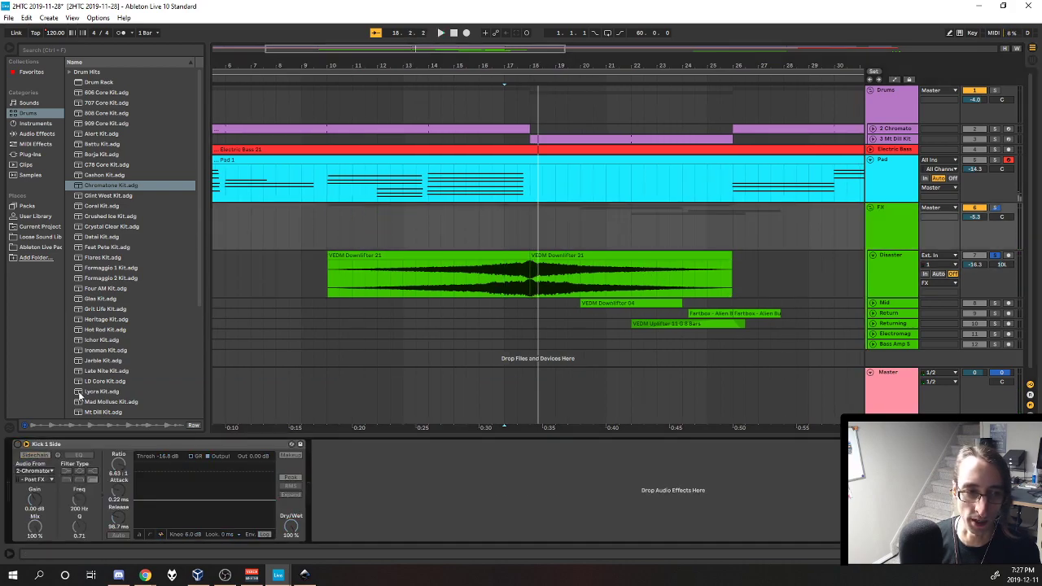
key(space)
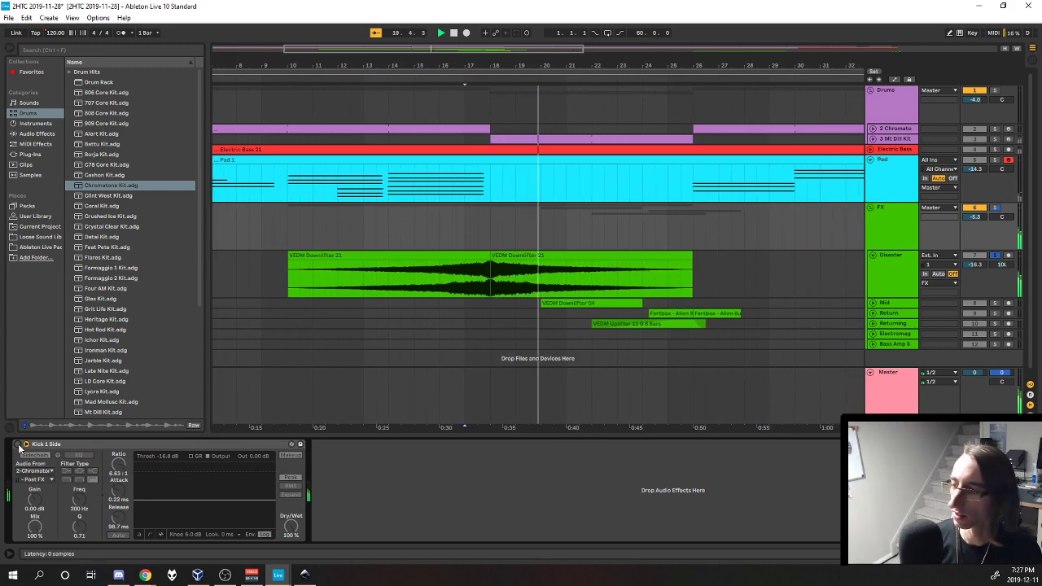
key(space)
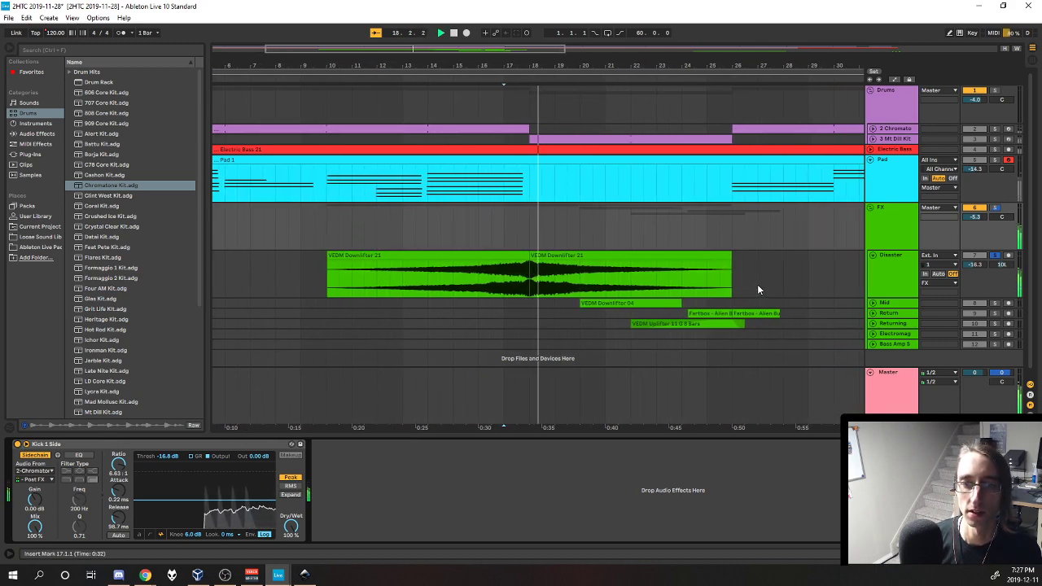
Unfold the Mid track, solo it alongside Disaster and play its VEDM Downlifter 04 clip from bar 20
click(883, 280)
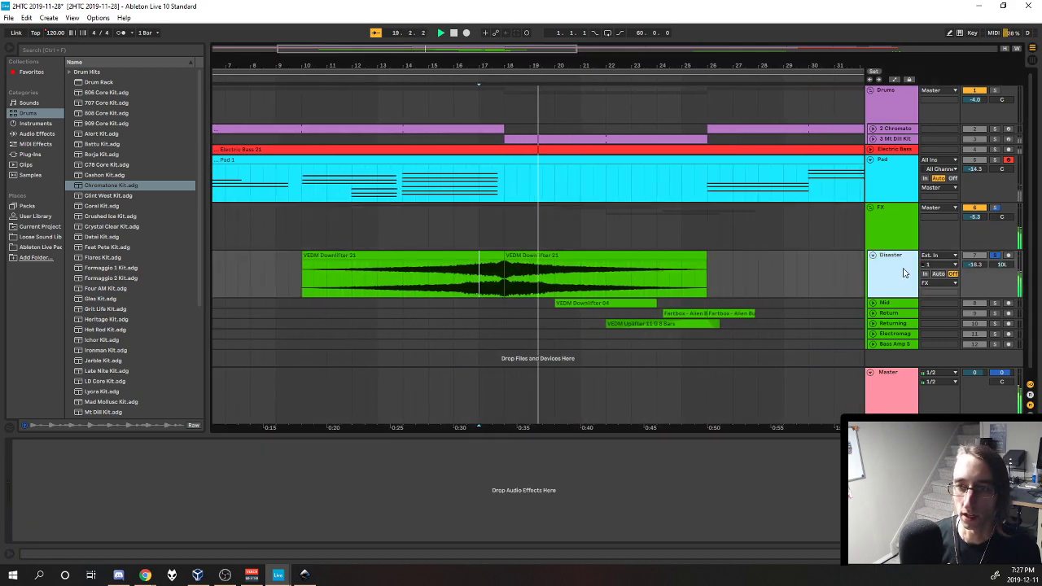
ctrl+click(995, 295)
click(872, 295)
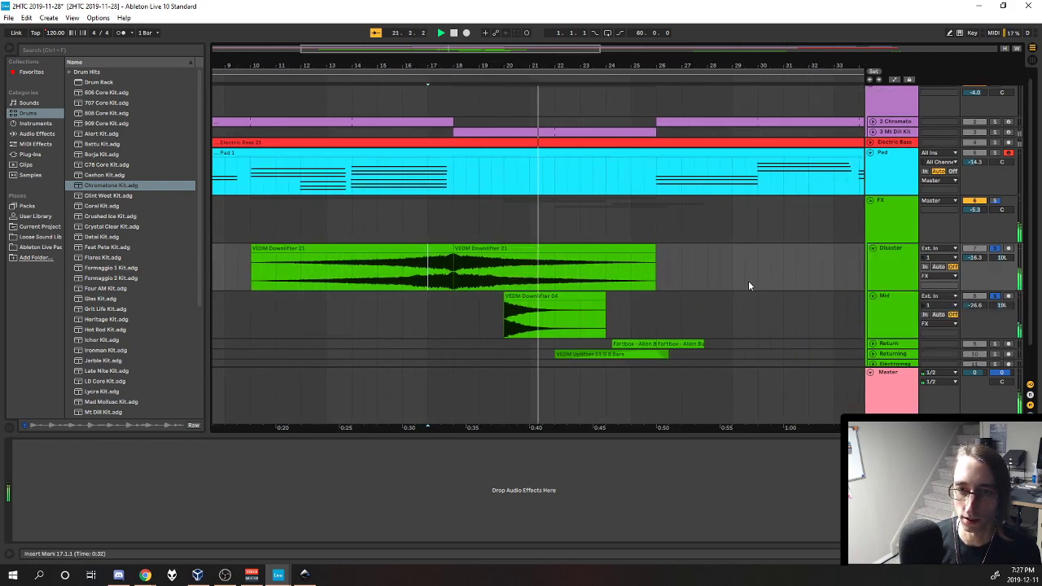
click(518, 293)
key(space)
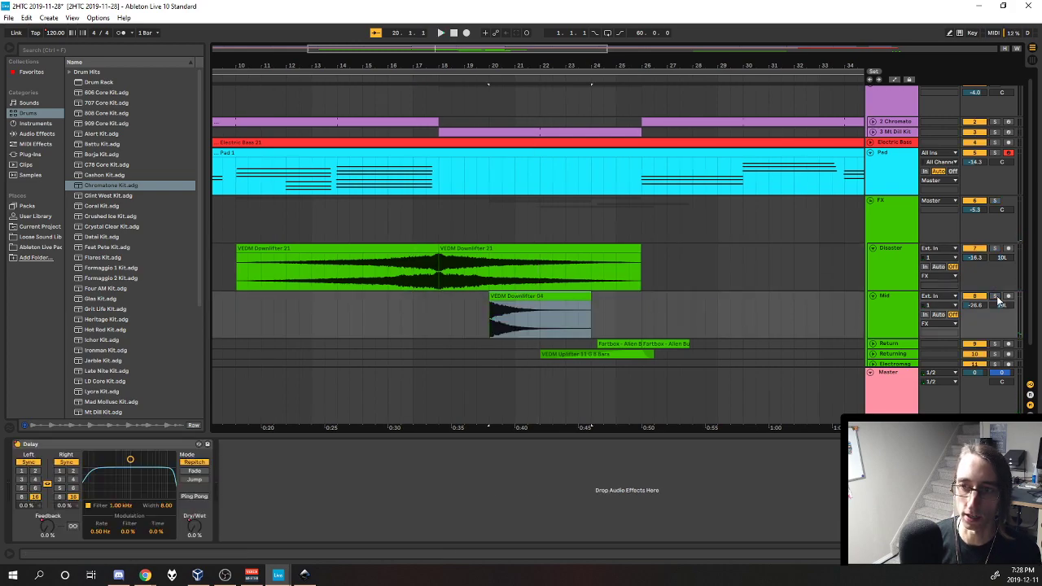
key(space)
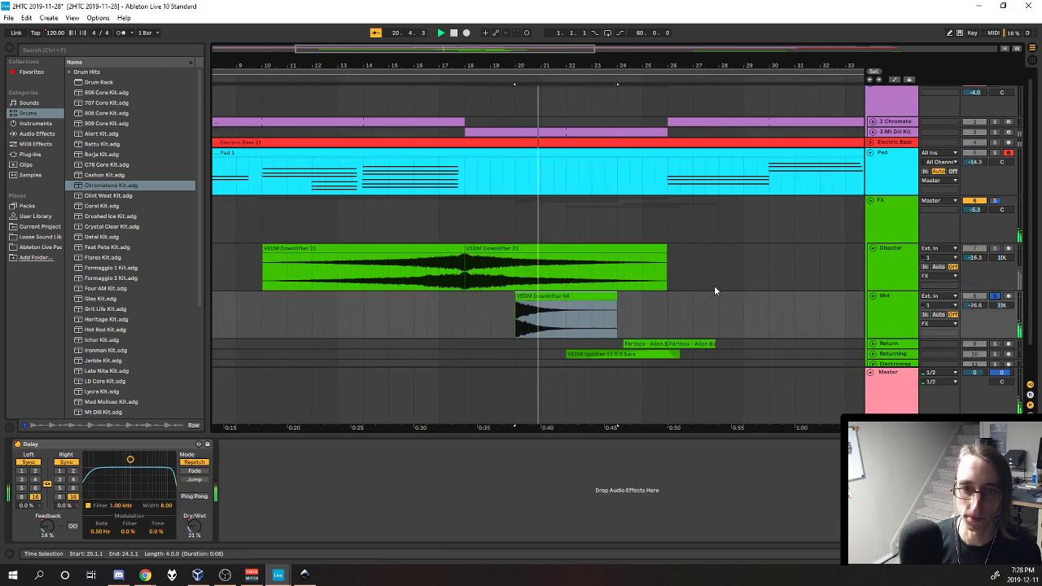
Play the Disaster and Mid tracks together from bar 18 with the Mid track's Delay displayed
click(465, 247)
key(space)
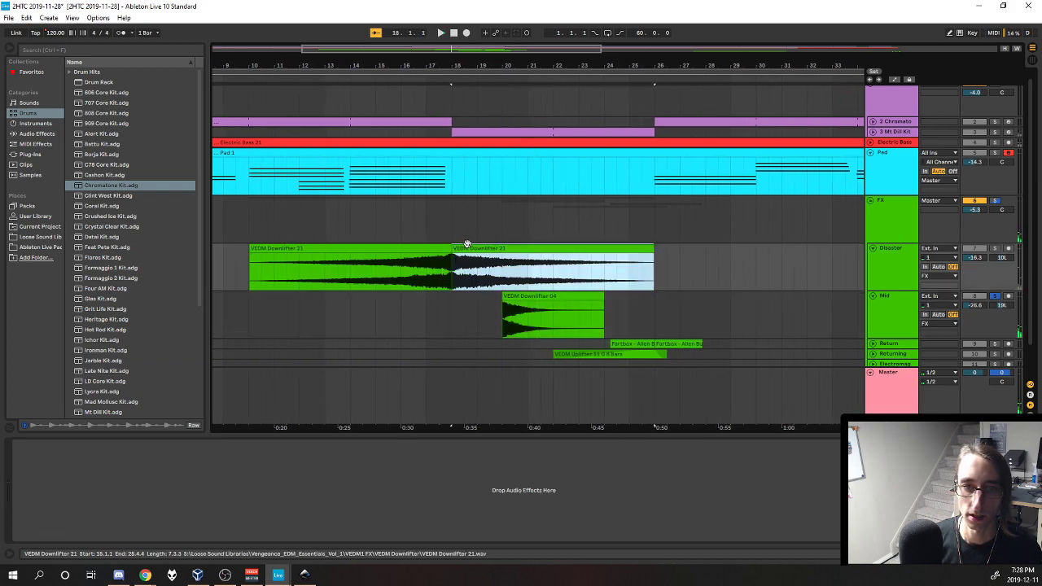
click(885, 308)
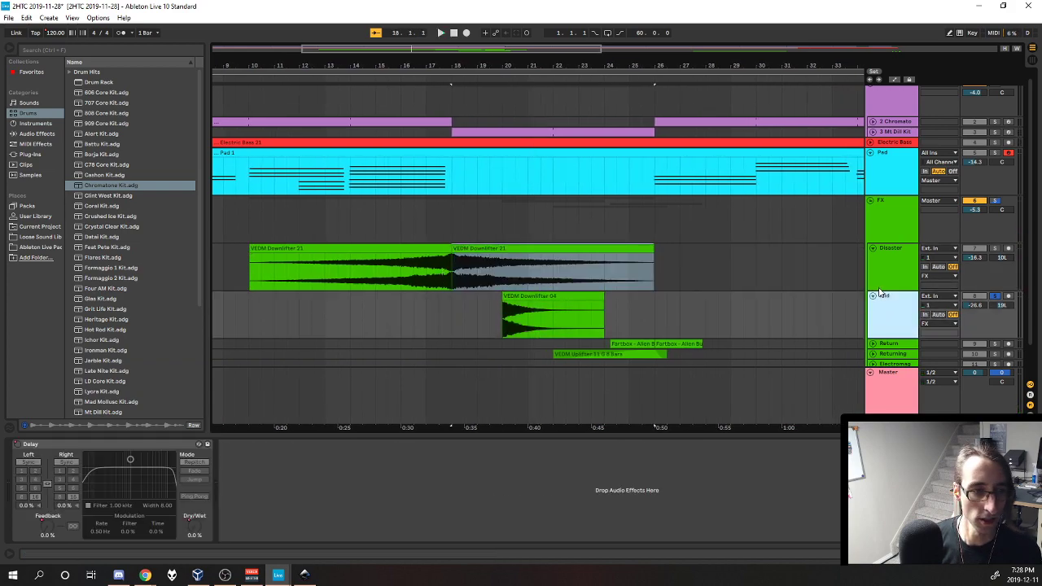
key(space)
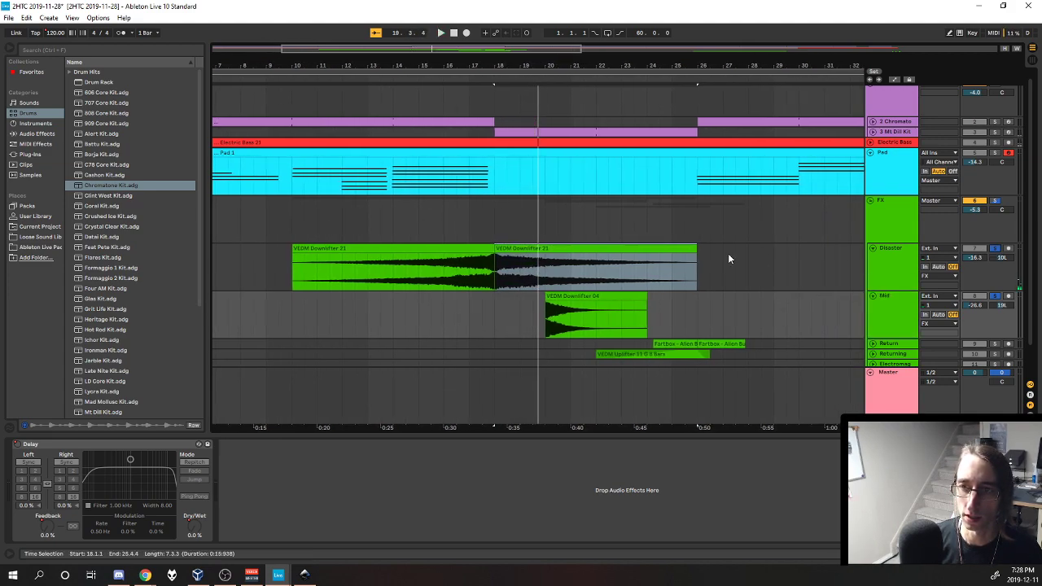
key(space)
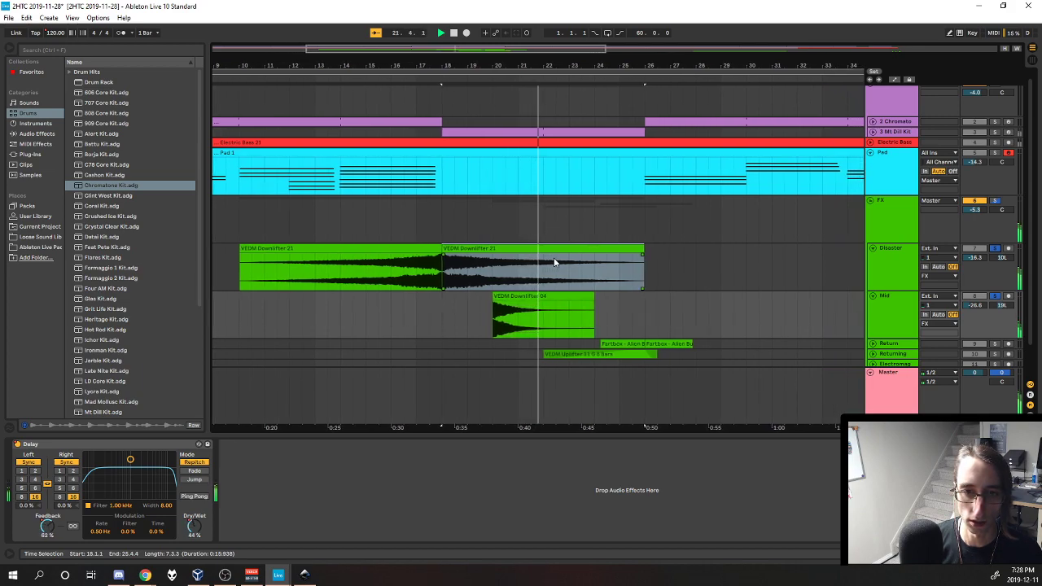
click(894, 314)
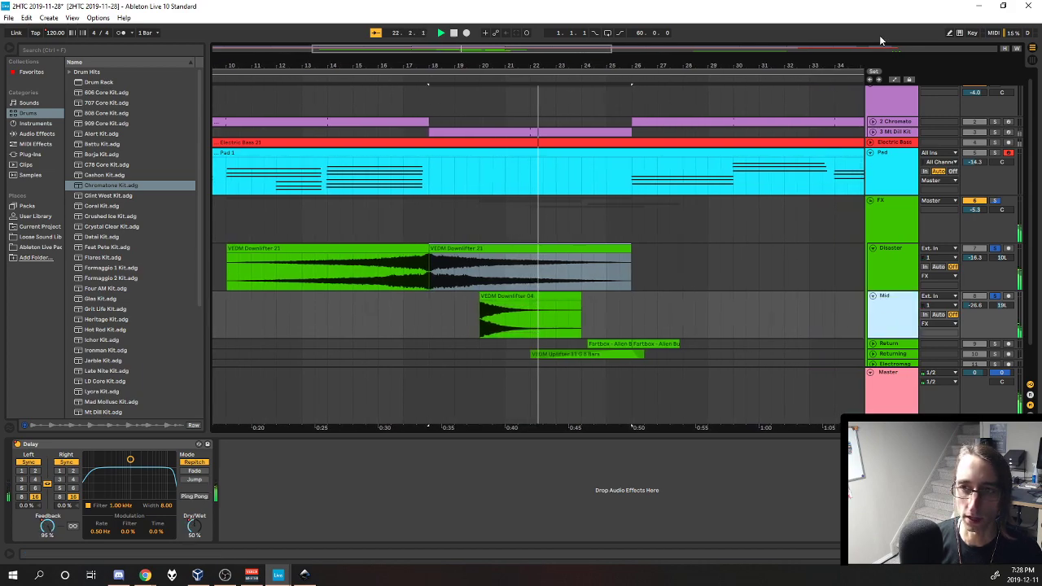
Show the automation lanes with the Mid track's Delay Device On envelope and replay the section from bar 18
click(29, 446)
key(a)
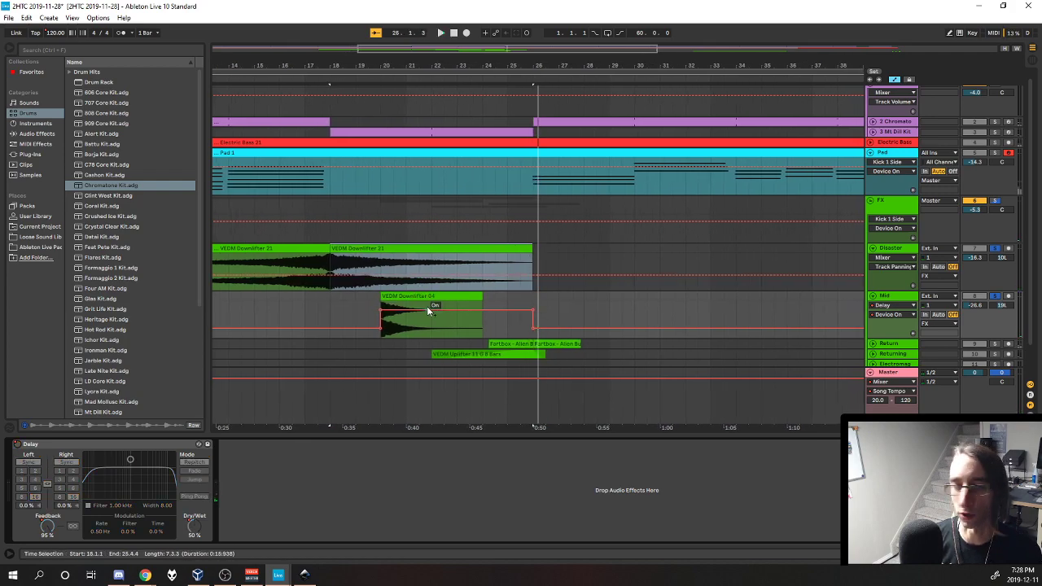
key(space)
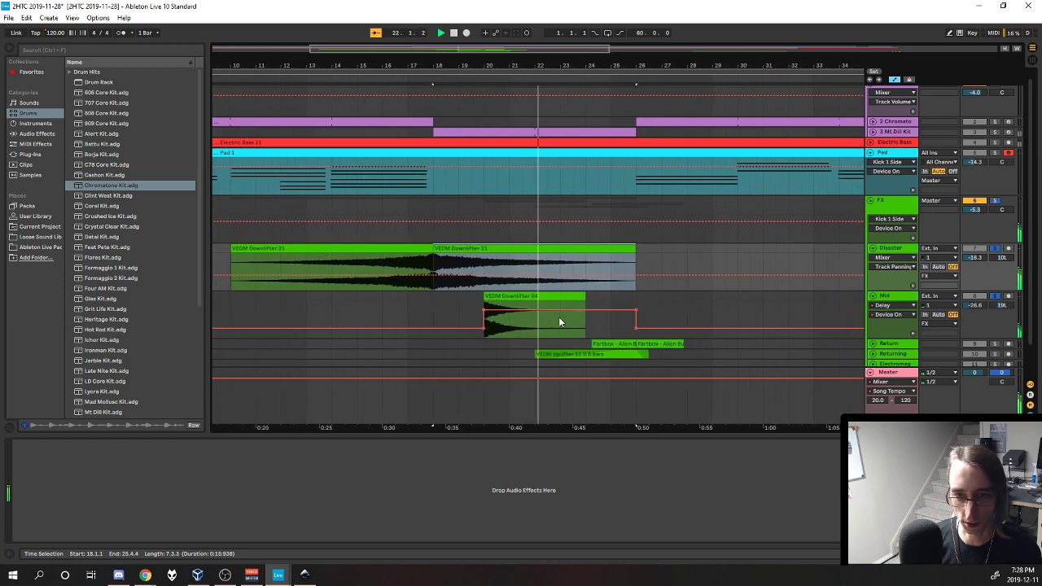
Show the Feedback and then the Dry/Wet automation of the Mid track's Delay, replaying its VEDM Downlifter 04 clip from bar 20
click(560, 304)
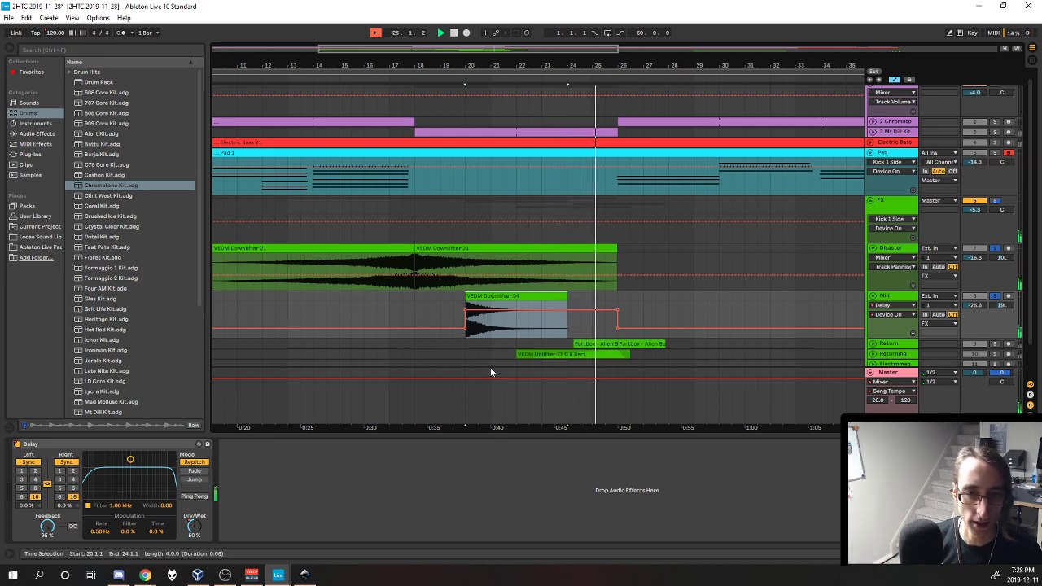
right_click(46, 528)
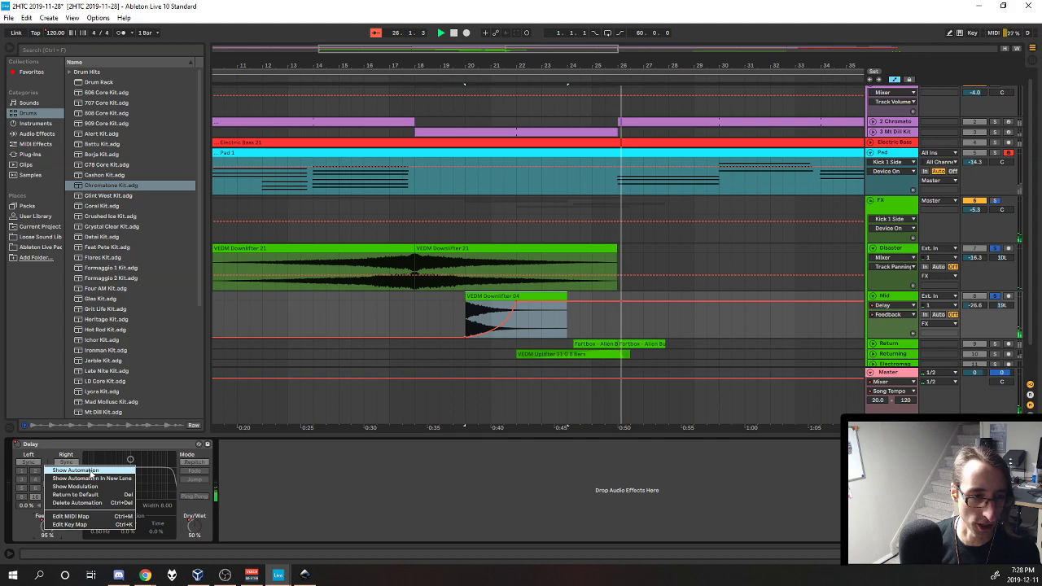
click(82, 466)
key(space)
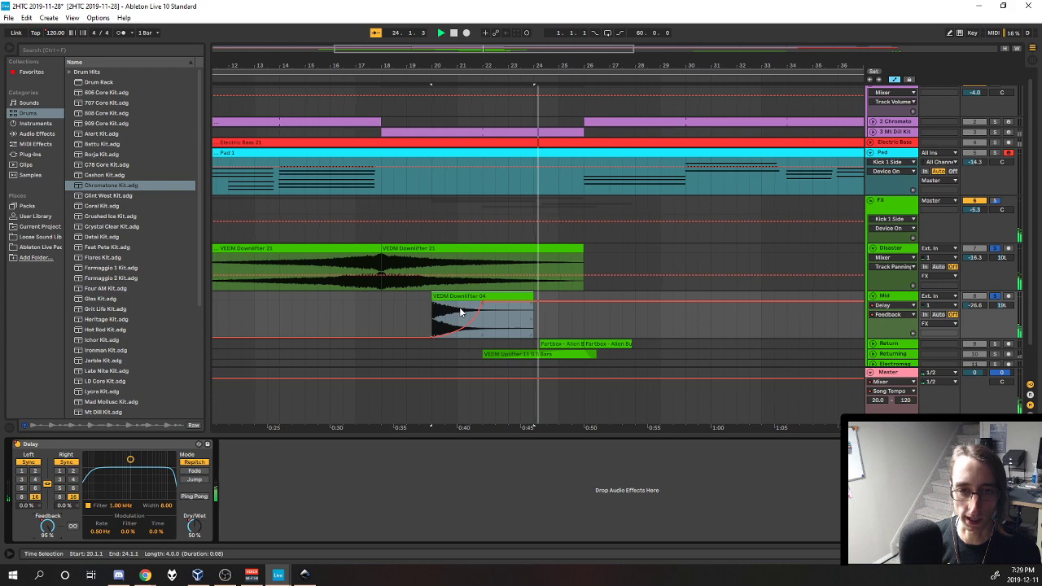
right_click(206, 526)
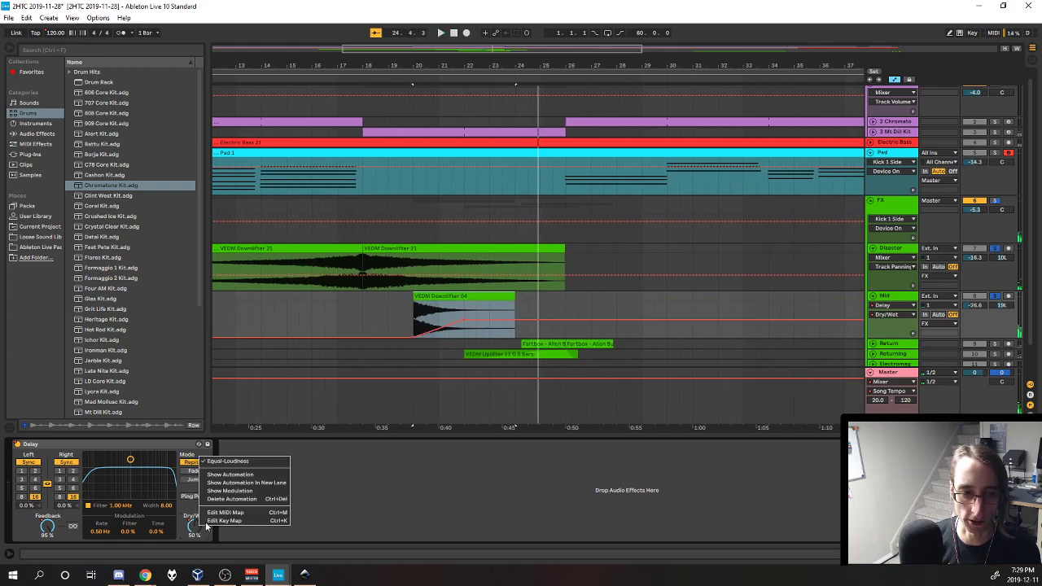
click(253, 475)
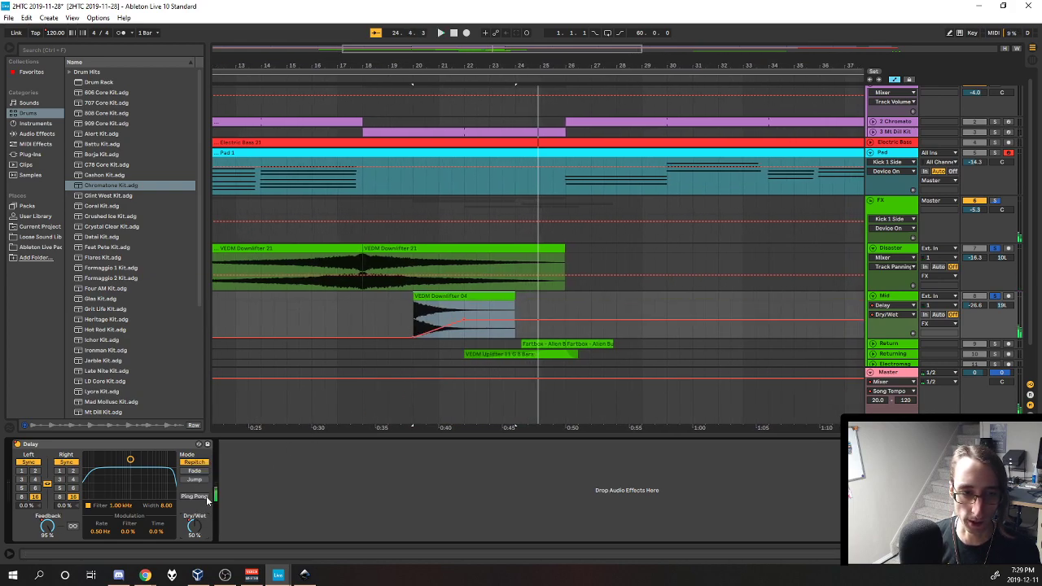
key(space)
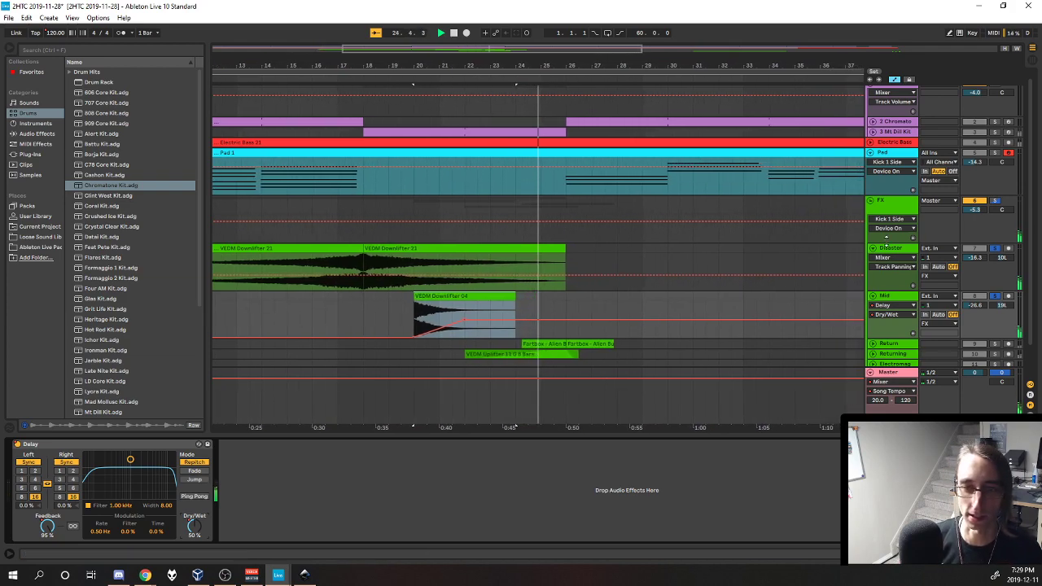
Hide the automation lanes and unfold the Returning track
click(895, 79)
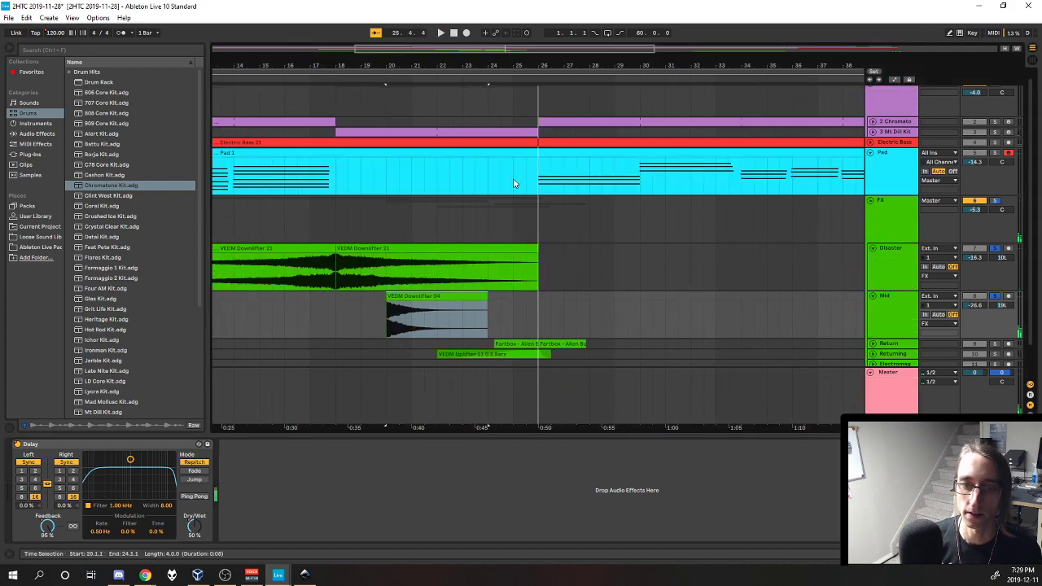
scroll(899, 340, down, 1)
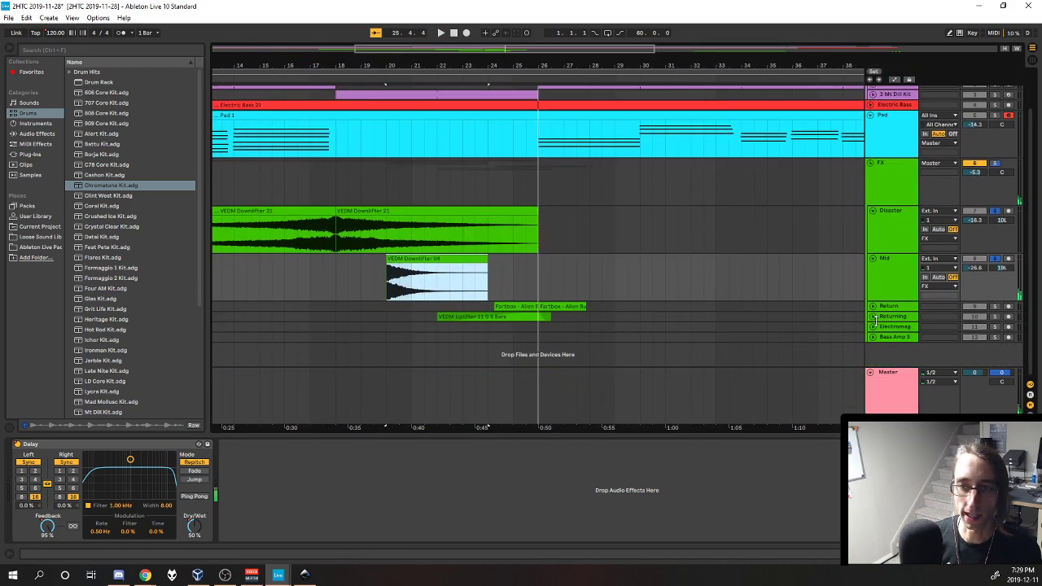
click(872, 316)
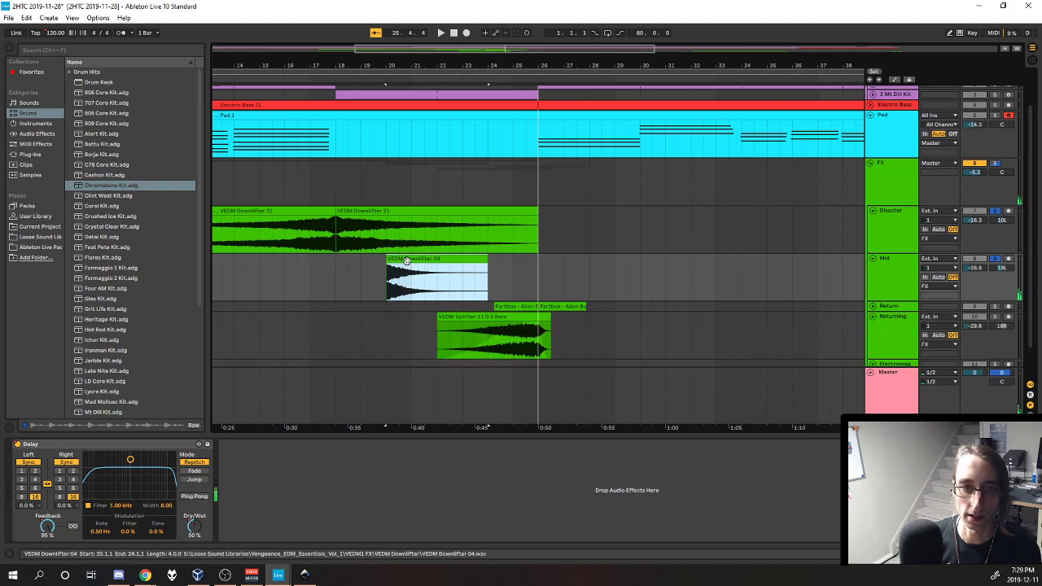
Clear the Disaster and Mid solos and play the full mix from bar 20 through the Returning track's VEDM Uplifter 11 clip
scroll(974, 177, up, 2)
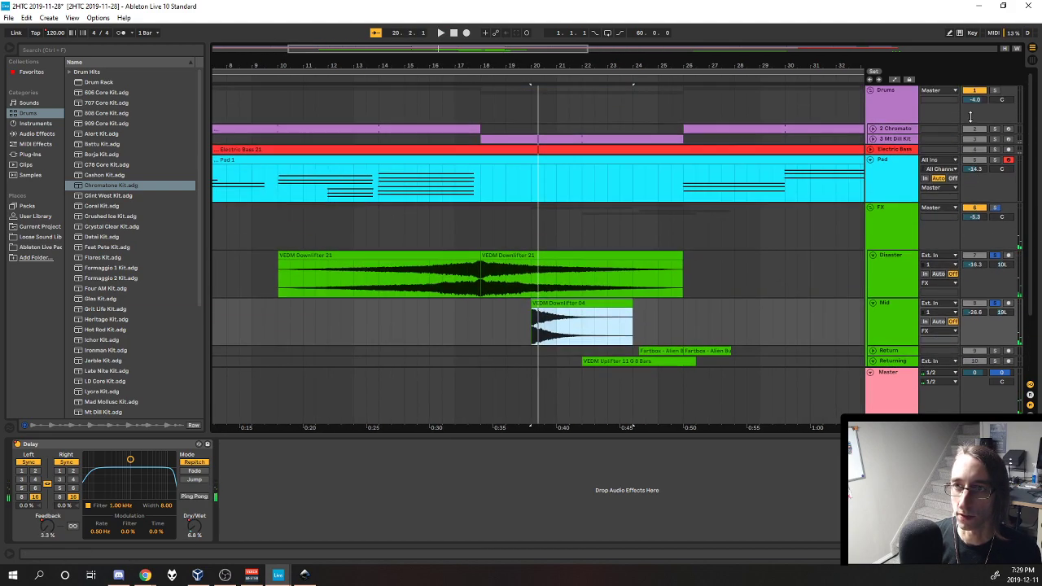
click(994, 255)
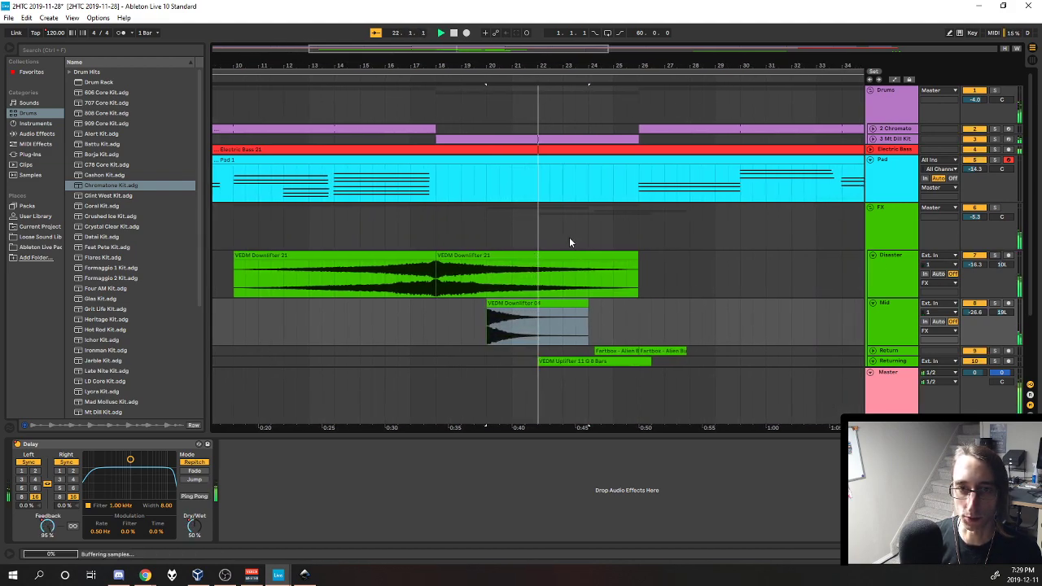
click(887, 351)
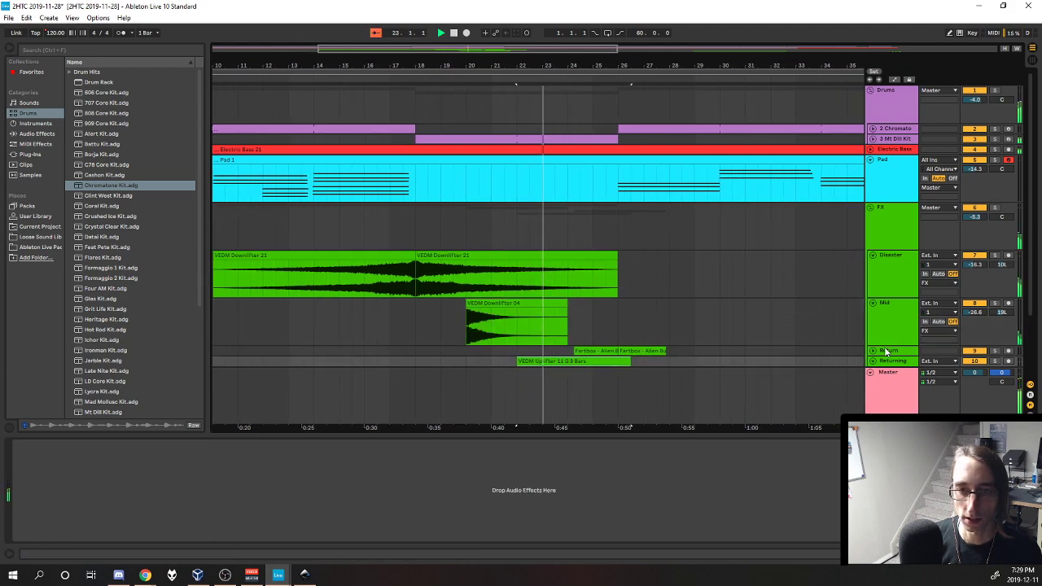
click(873, 360)
scroll(785, 345, down, 2)
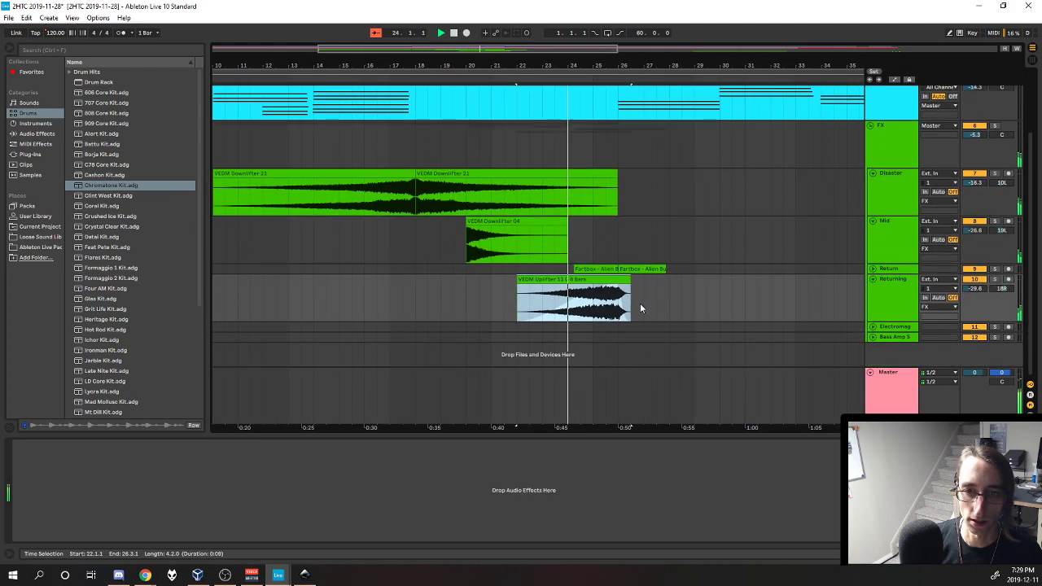
scroll(653, 293, up, 2)
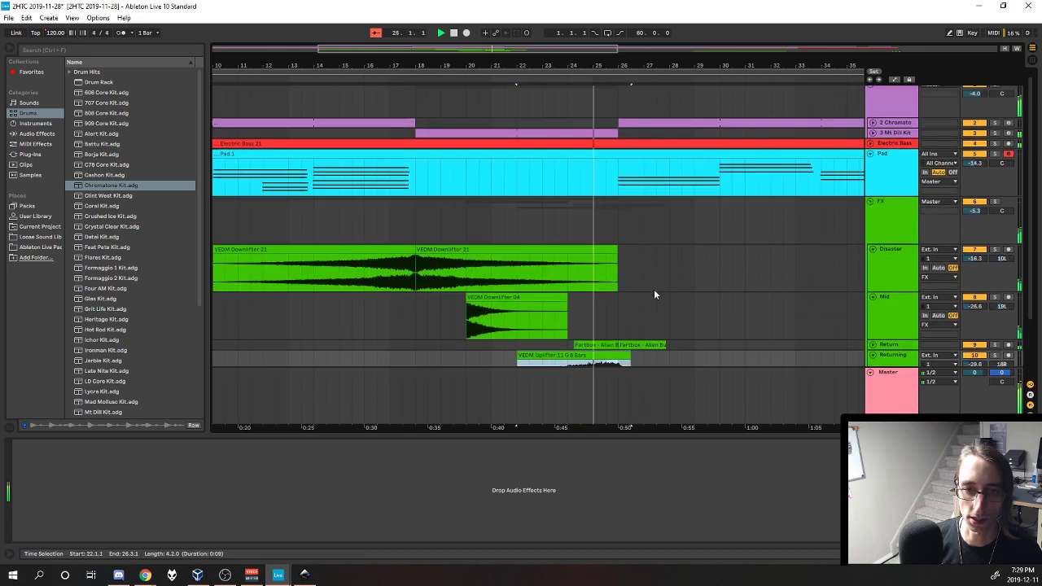
scroll(653, 286, down, 1)
scroll(653, 285, down, 1)
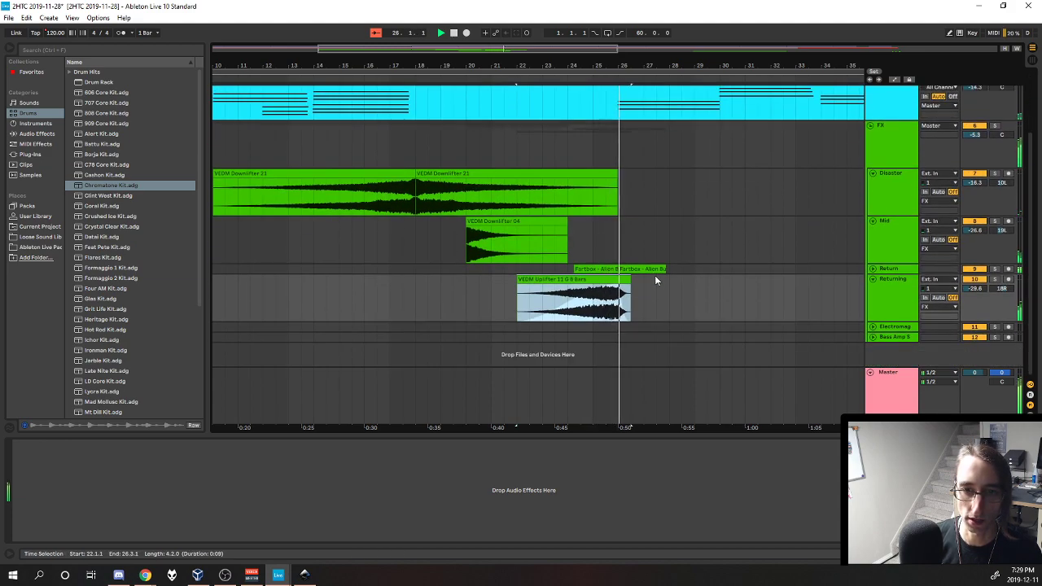
Replay the Returning track's VEDM Uplifter 11 clip from bar 22, soloed and again in the full mix
click(994, 280)
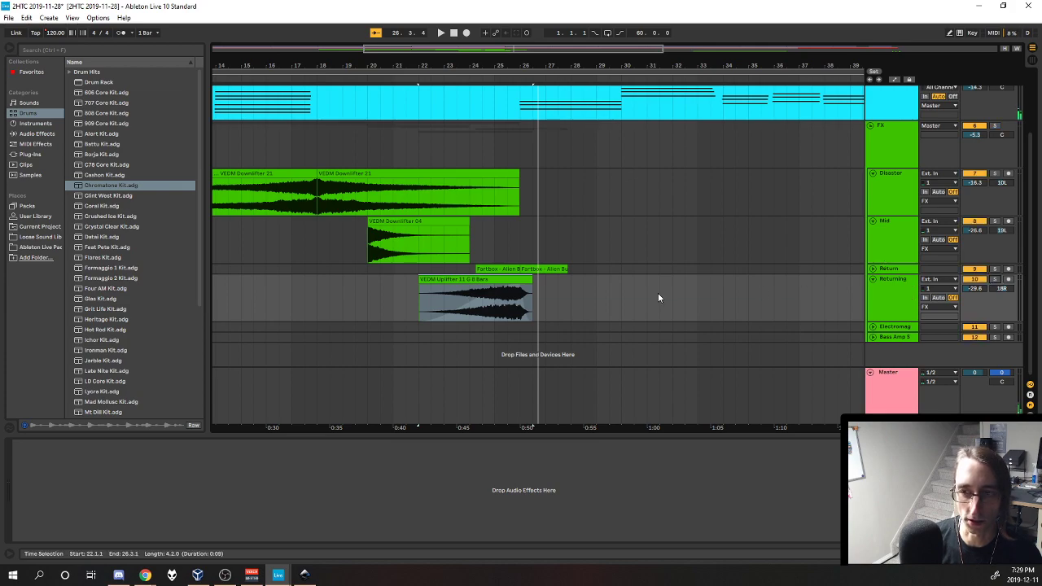
key(space)
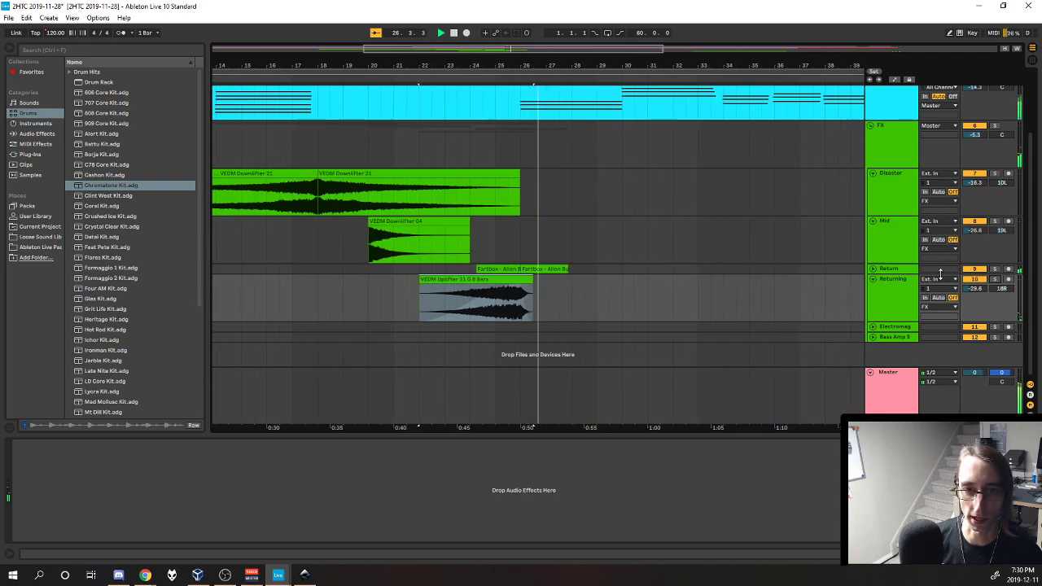
scroll(600, 267, up, 2)
scroll(599, 269, down, 2)
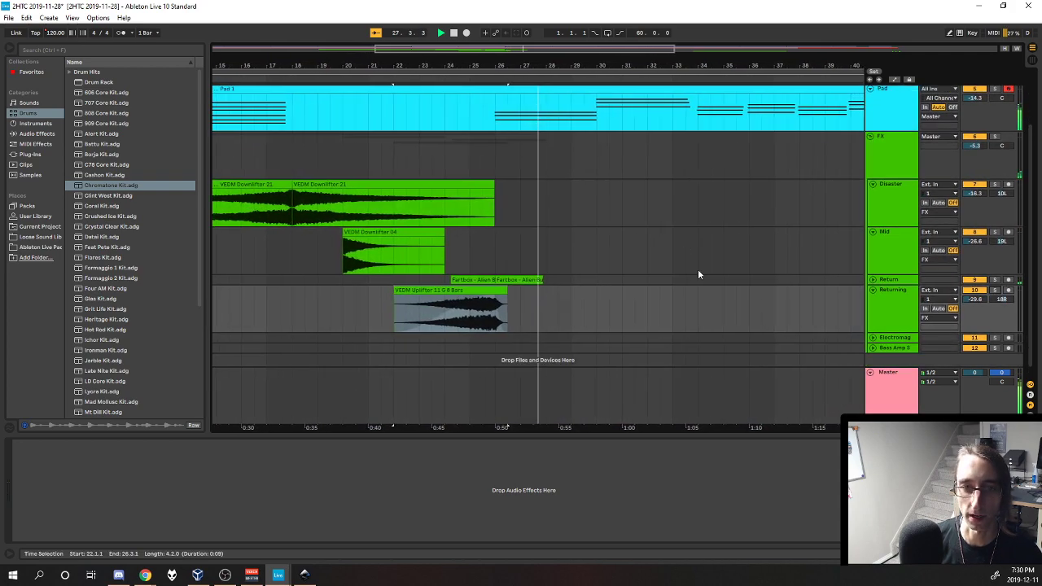
Unfold the Return track and zoom in on its two adjoining Fartbox - Alien Burrito clips around bar 26
click(873, 279)
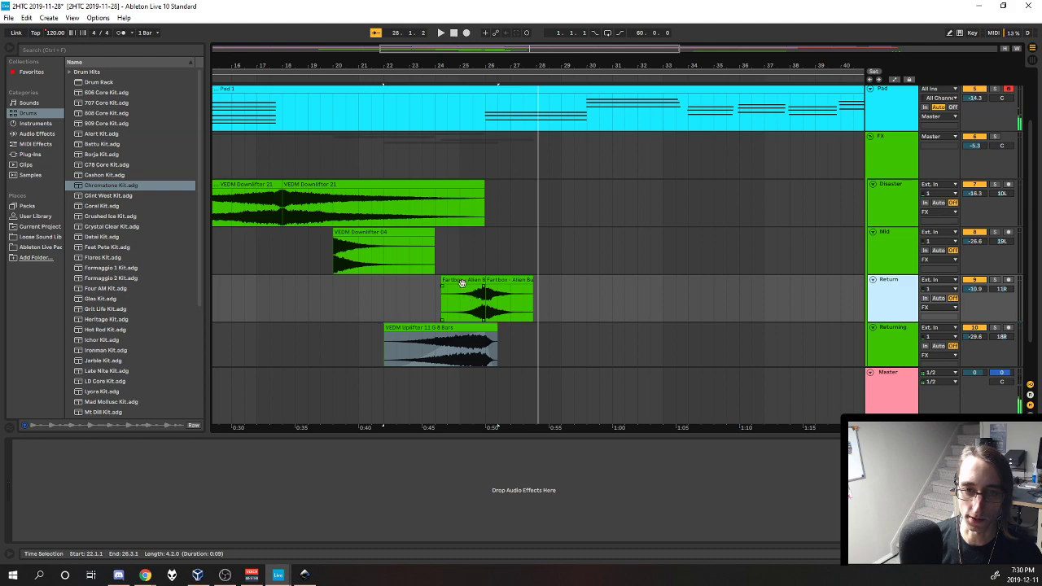
click(506, 283)
key(z)
drag(390, 426, 751, 421)
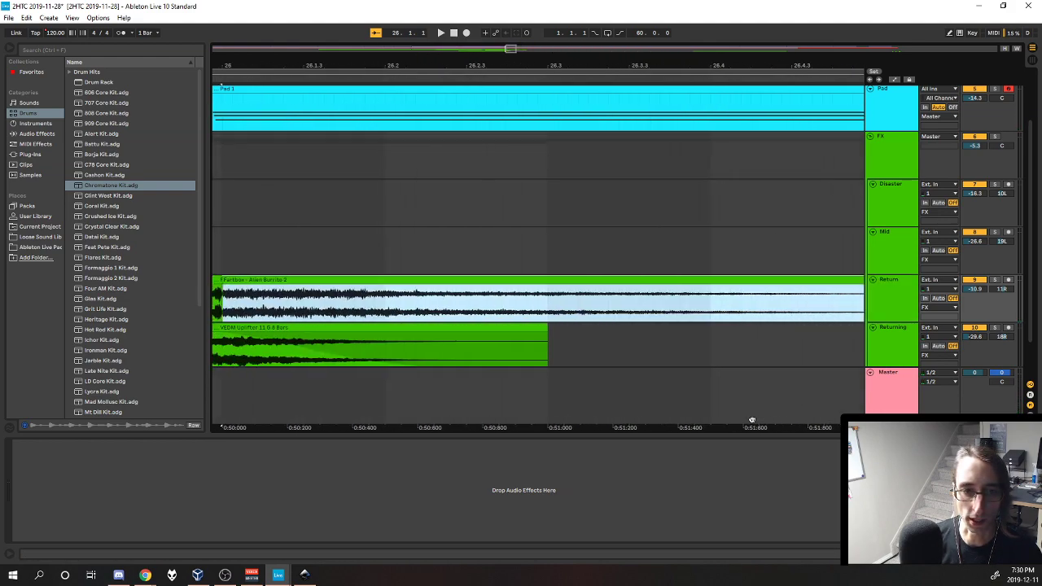
scroll(537, 349, down, 2)
scroll(535, 349, down, 2)
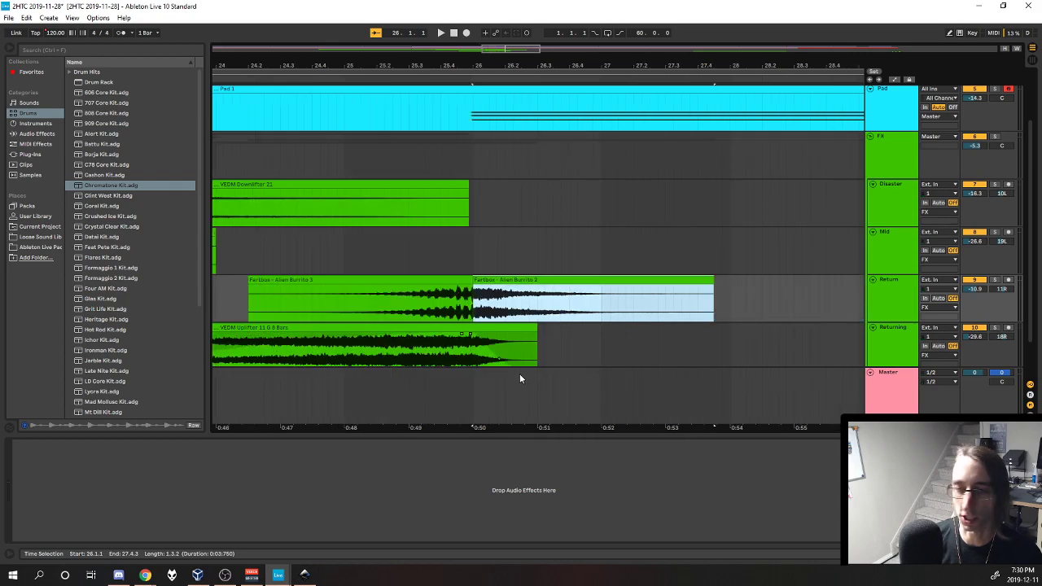
drag(511, 433, 567, 431)
scroll(560, 260, down, 2)
scroll(569, 304, up, 4)
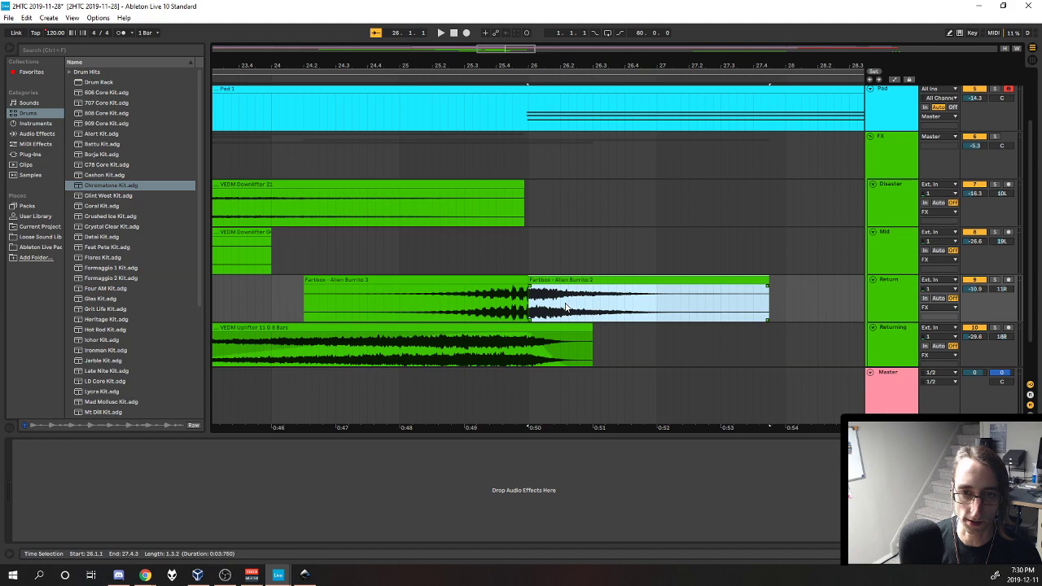
scroll(524, 285, down, 2)
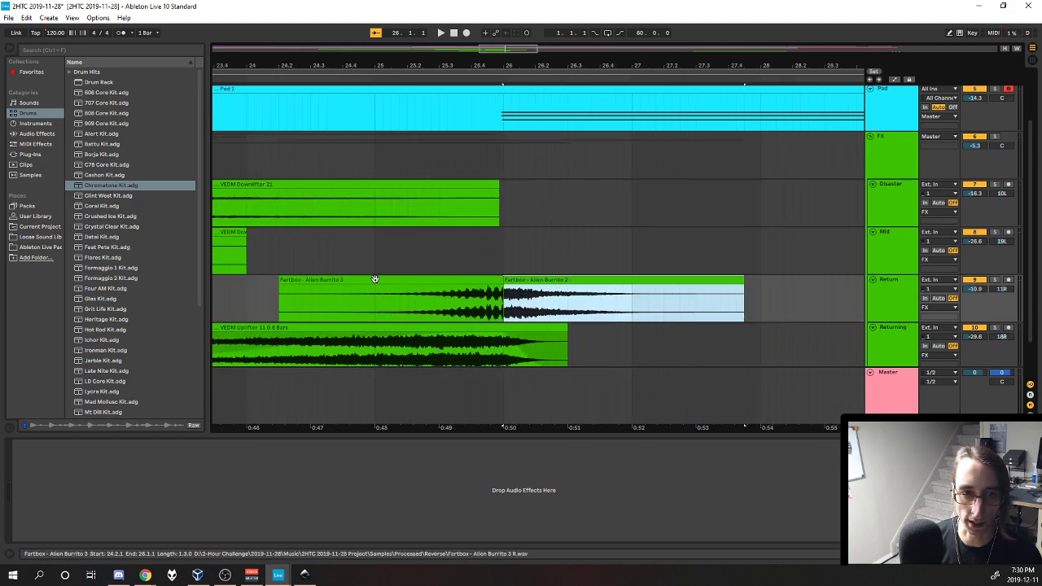
Select each Fartbox - Alien Burrito clip in turn and play the second one from bar 26 in the full mix
click(334, 280)
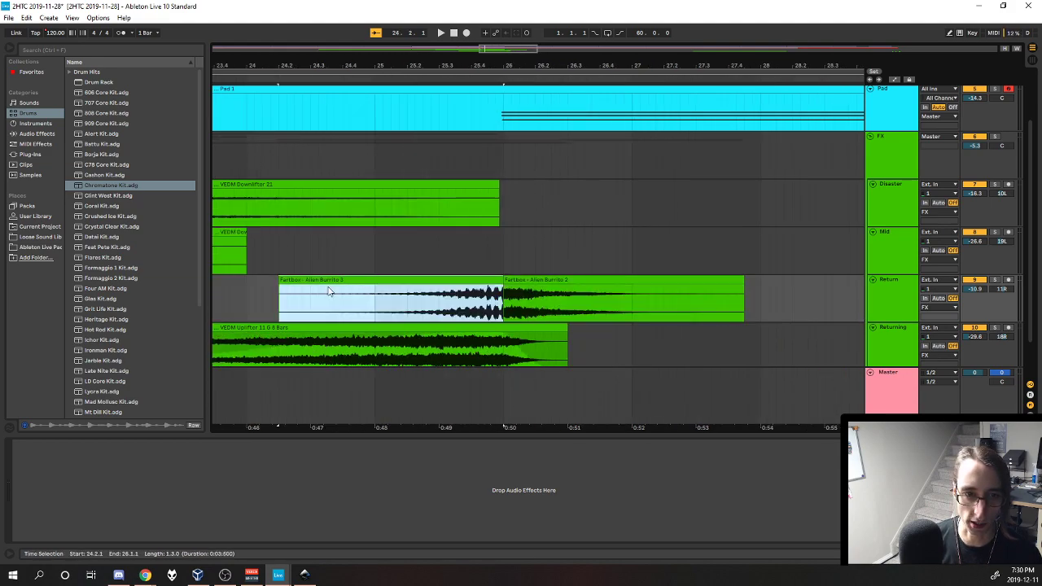
click(563, 280)
key(space)
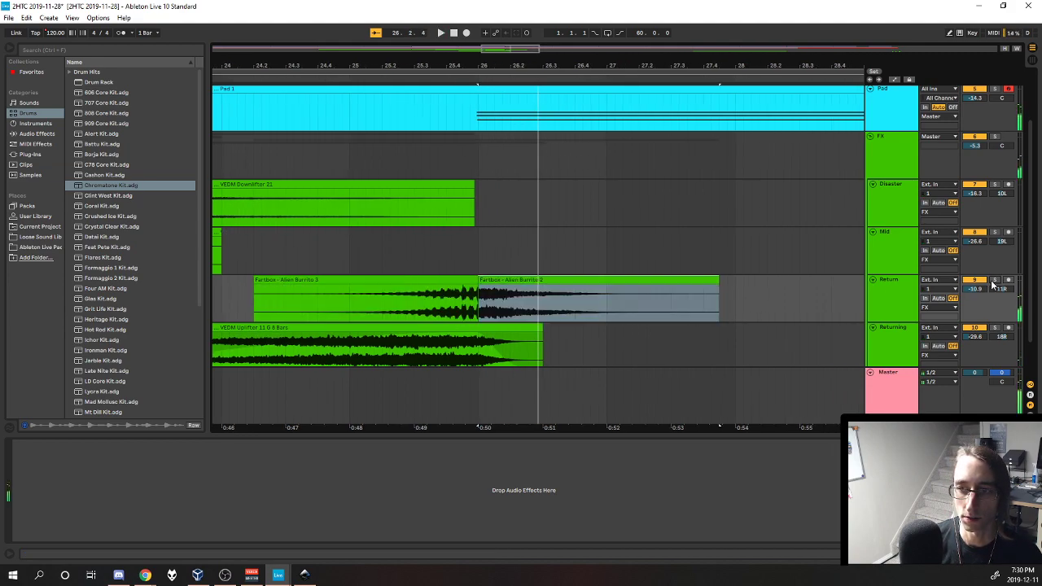
Solo the Return track and play its Alien Burrito 3 clip with the clip's direction reversed and with it restored to compare
click(372, 282)
key(space)
drag(489, 423, 582, 410)
key(r)
key(space)
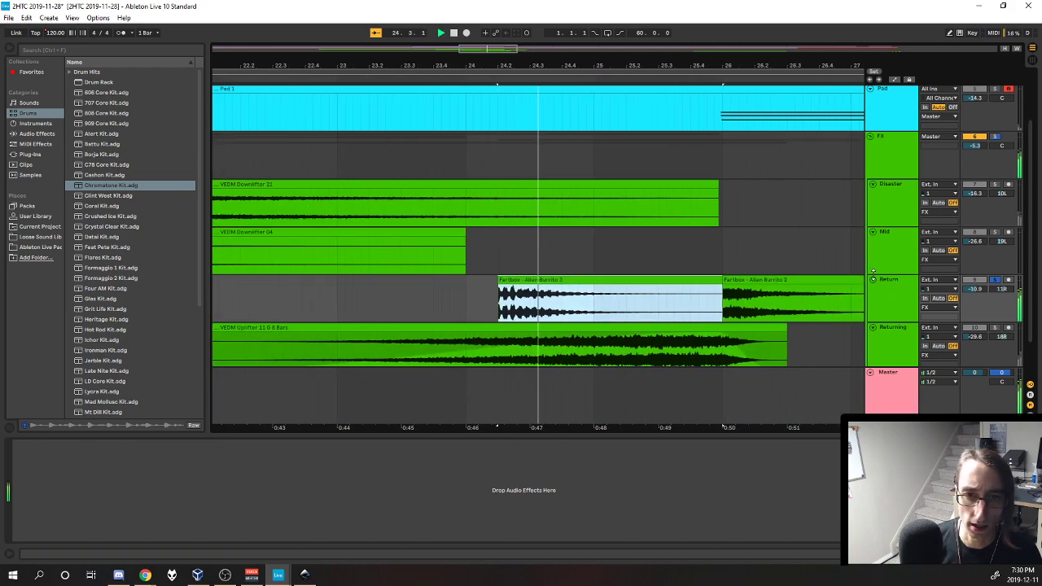
key(r)
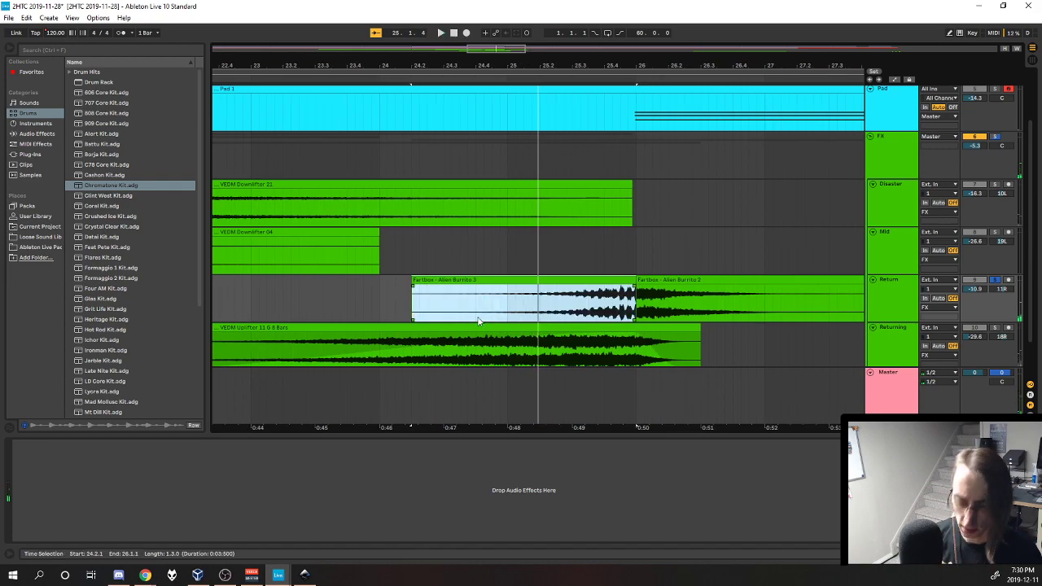
key(space)
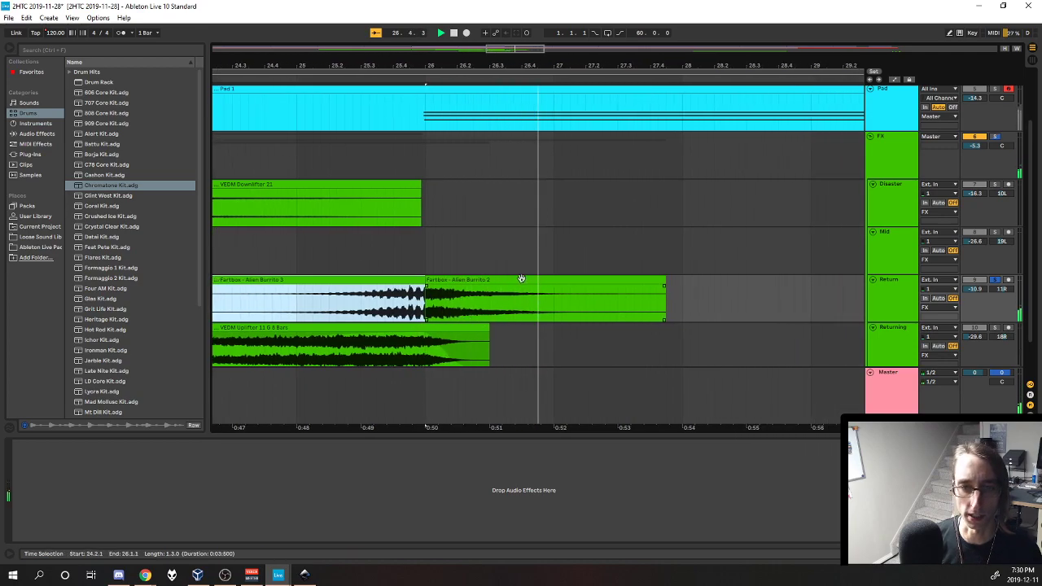
Switch to Chrome and browse the sample packs in the Gumroad store, loading the remaining products
click(145, 575)
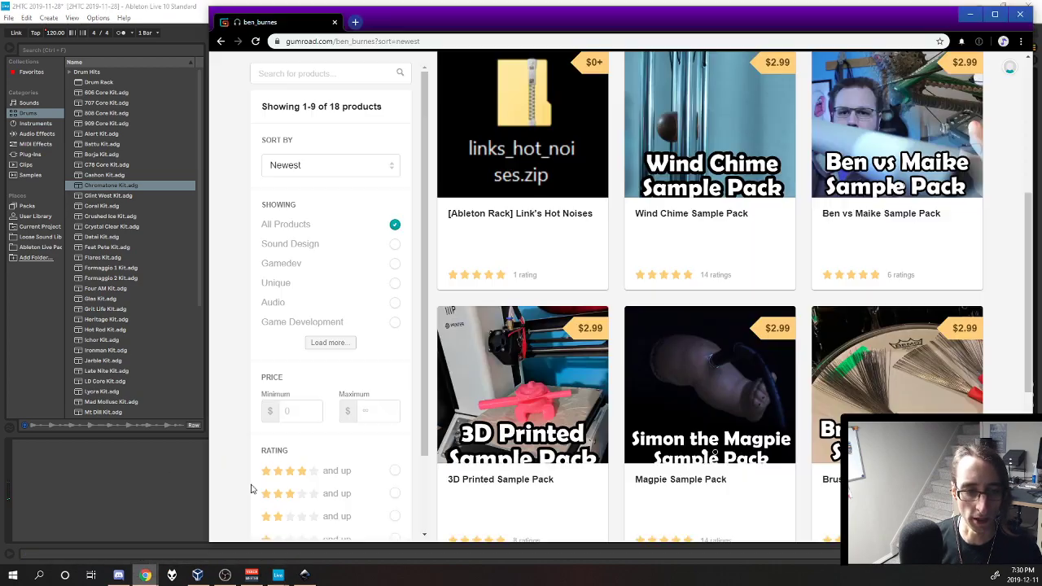
scroll(749, 228, down, 3)
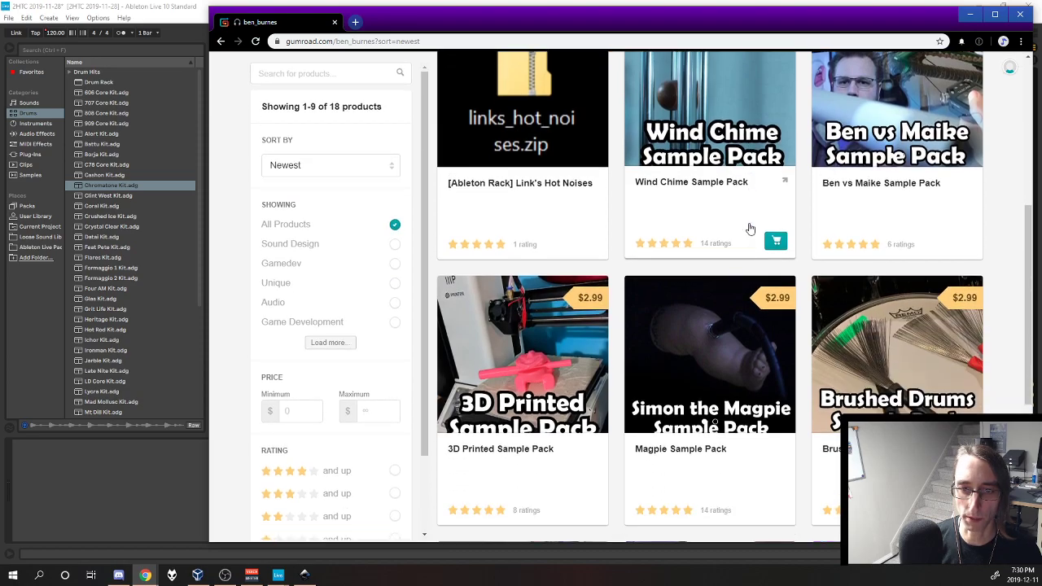
scroll(825, 254, down, 2)
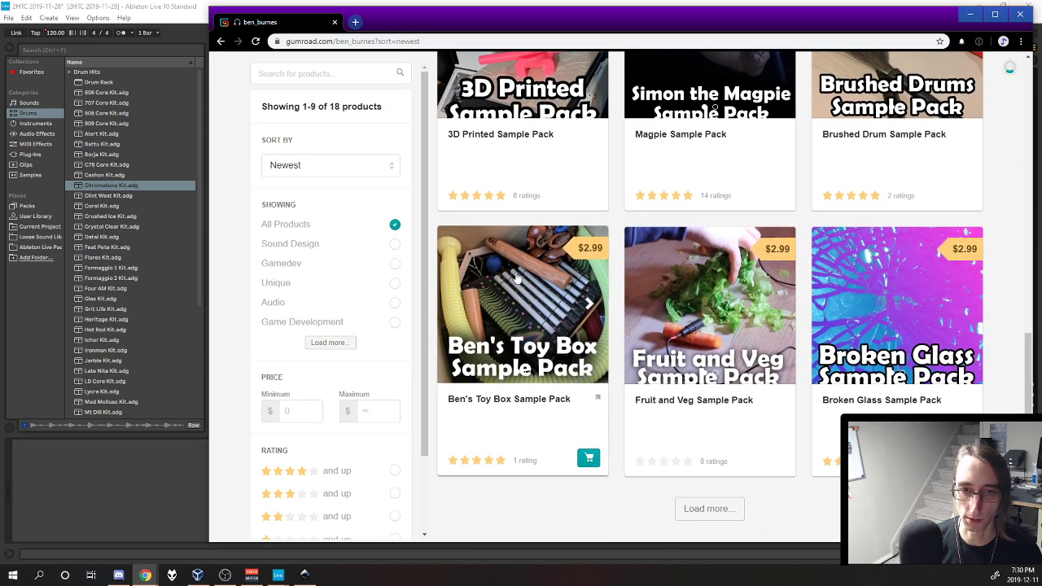
scroll(784, 267, up, 4)
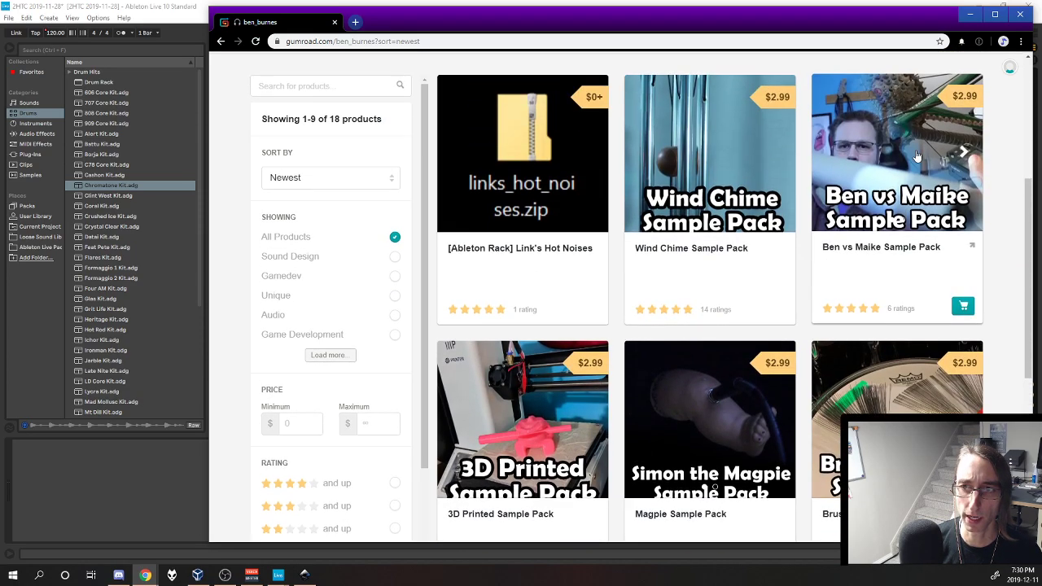
scroll(923, 245, down, 5)
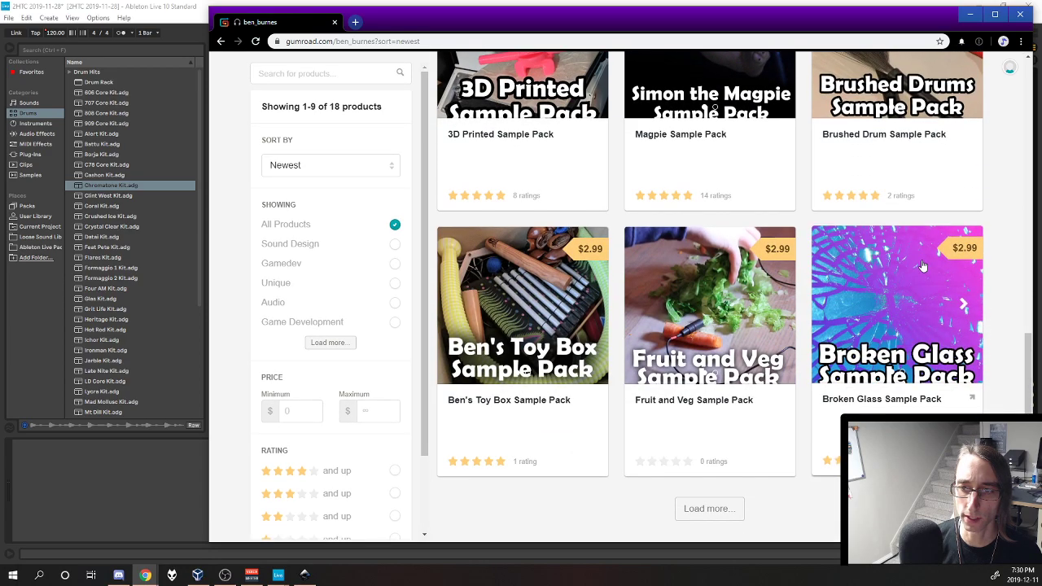
click(730, 508)
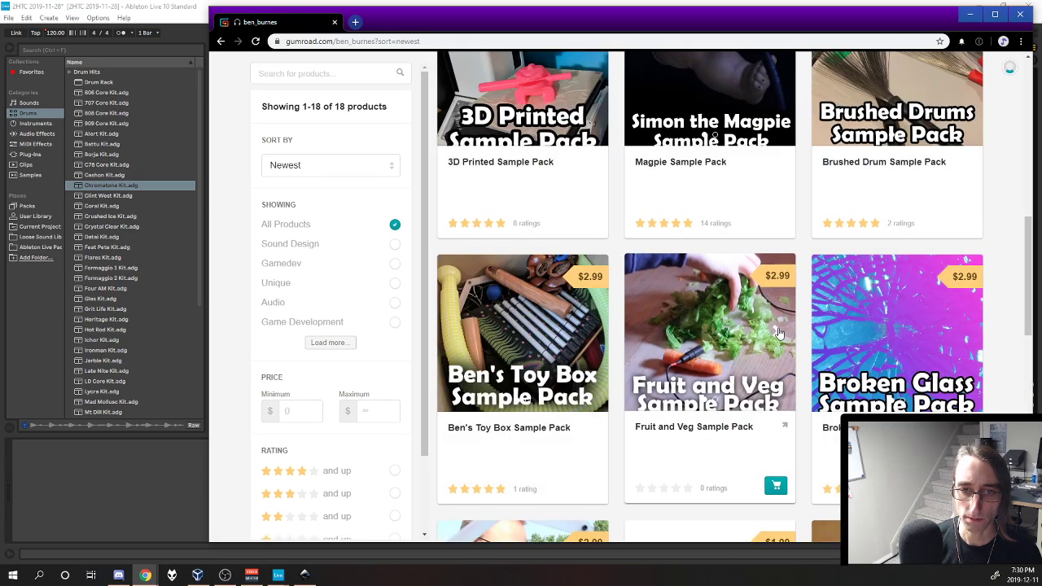
scroll(781, 329, down, 6)
scroll(755, 297, down, 3)
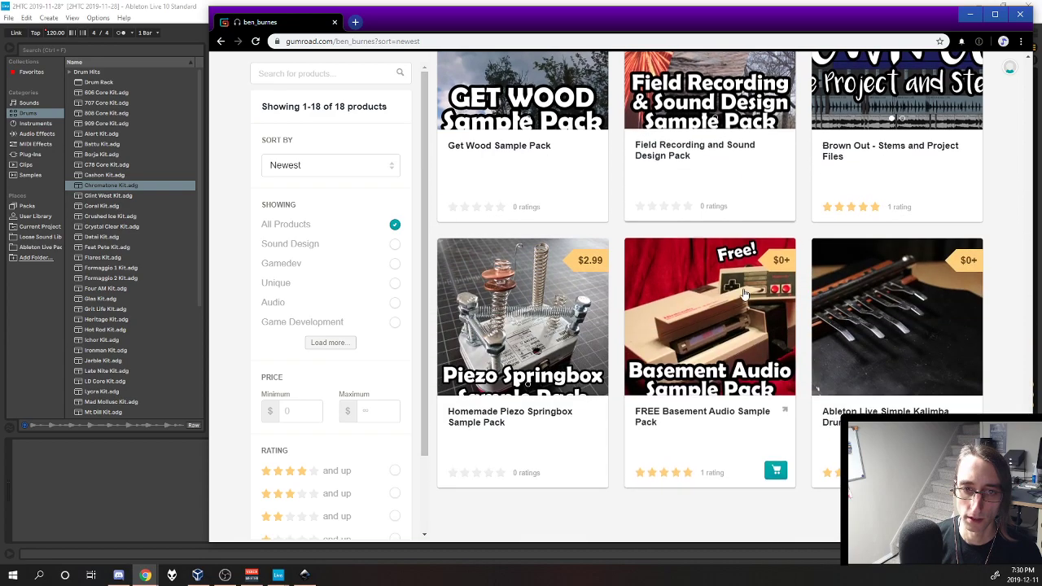
Find the Magpie Sample Pack among the Gumroad store's products, read its description and close it
scroll(738, 291, up, 4)
scroll(737, 291, down, 1)
scroll(609, 297, down, 3)
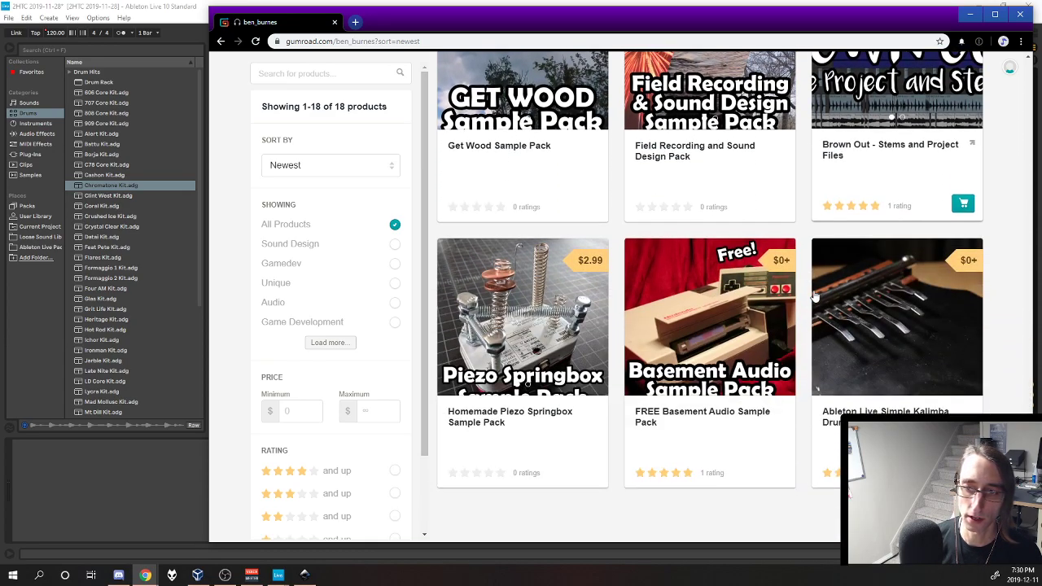
scroll(609, 297, up, 9)
scroll(565, 293, up, 4)
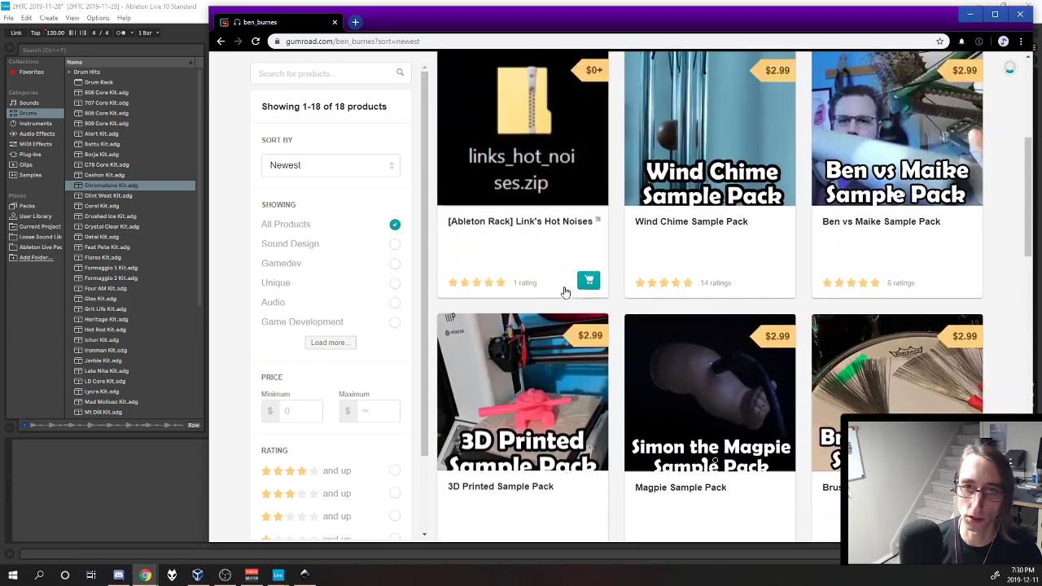
scroll(830, 256, up, 3)
scroll(869, 251, down, 3)
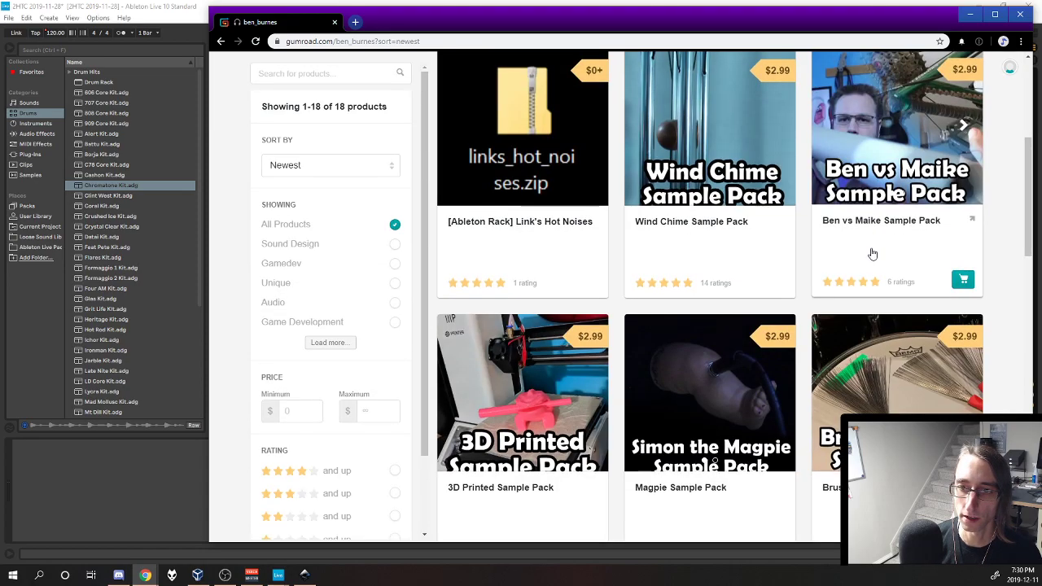
click(741, 253)
scroll(626, 218, down, 5)
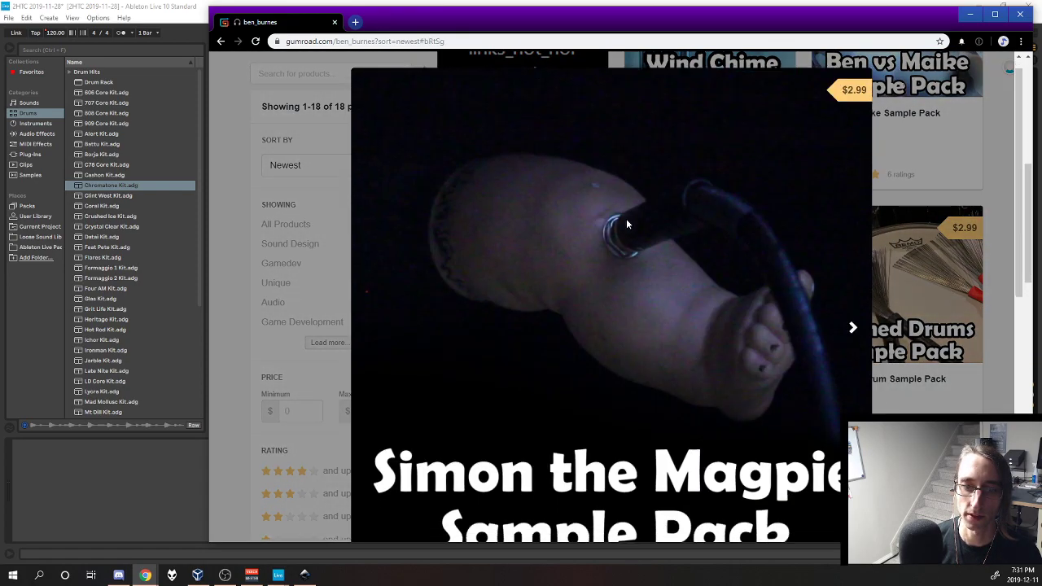
scroll(628, 222, up, 1)
scroll(627, 218, up, 3)
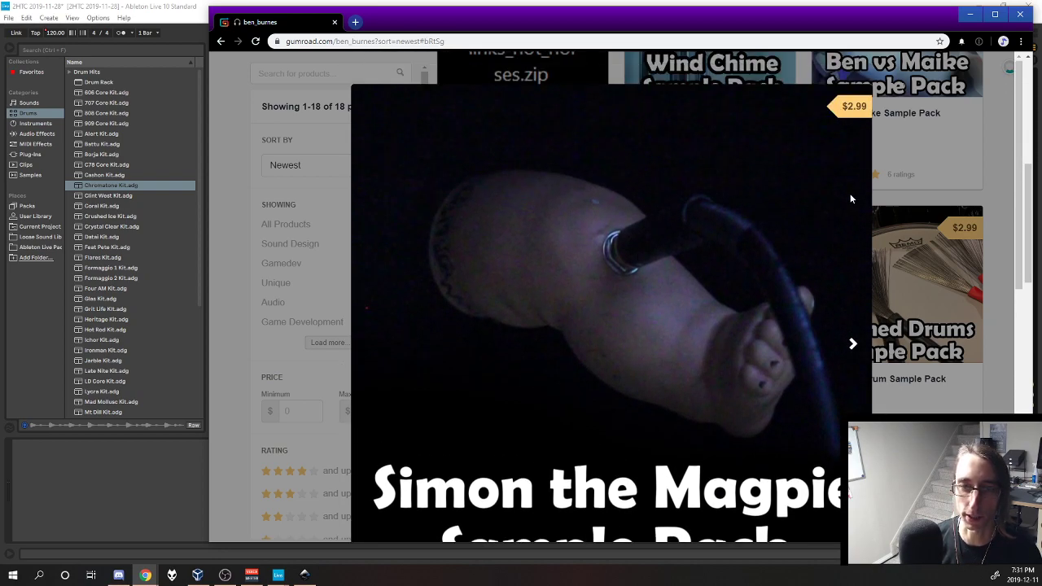
scroll(569, 241, down, 5)
scroll(570, 241, up, 5)
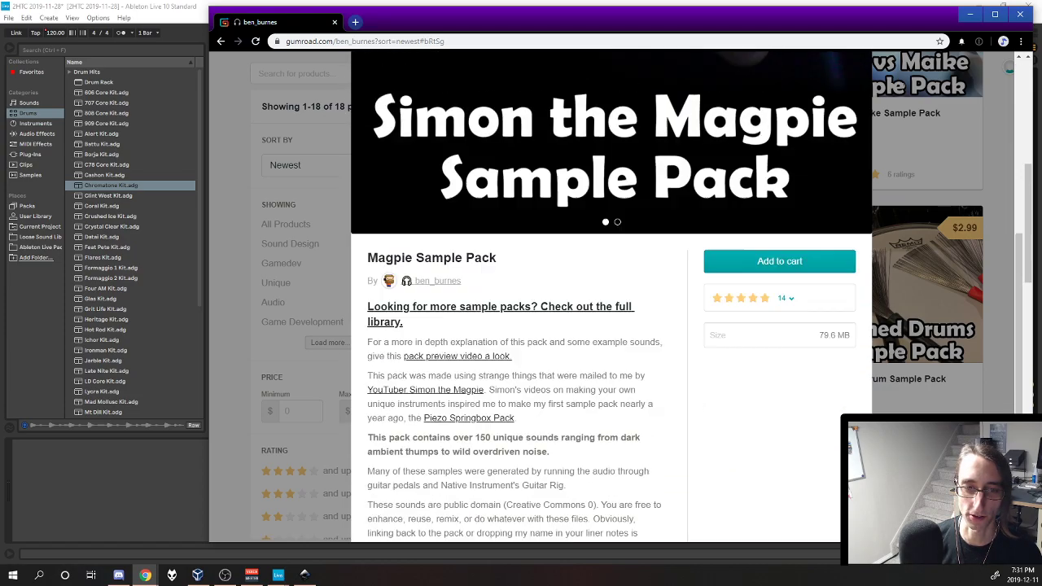
click(910, 213)
Switch to Ableton Live and play the soloed Fartbox - Alien Burrito 2 clip from bar 26
key(alt+Tab)
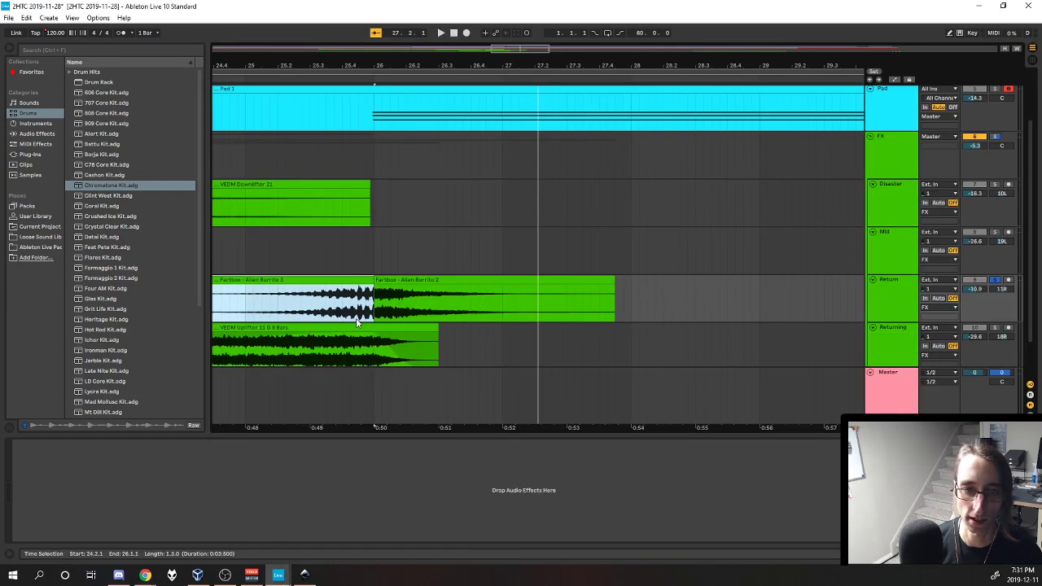
click(413, 281)
key(space)
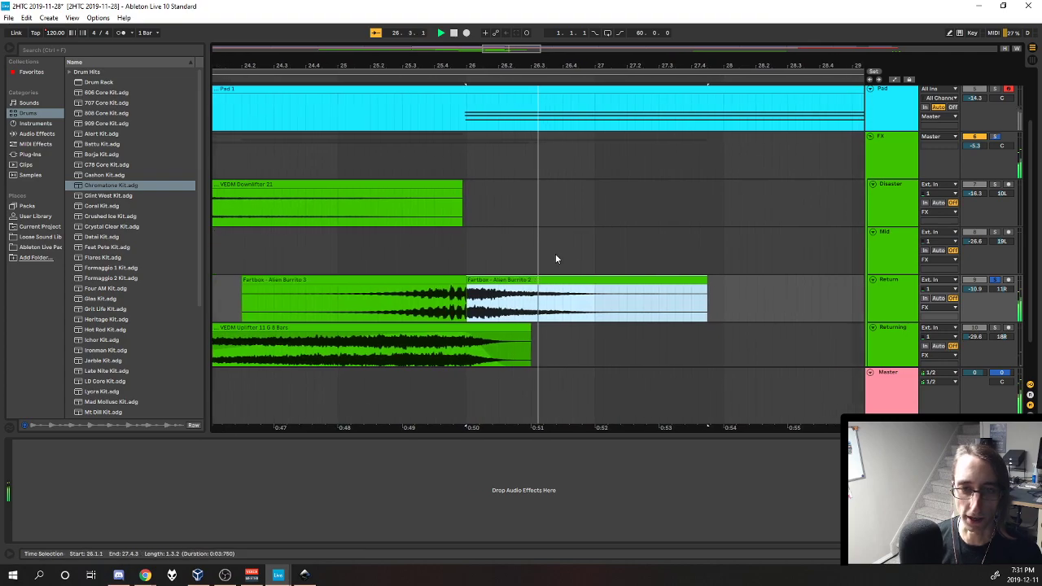
key(space)
Unsolo the Return track and play the Fartbox - Alien Burrito 3 clip in the full mix
click(994, 280)
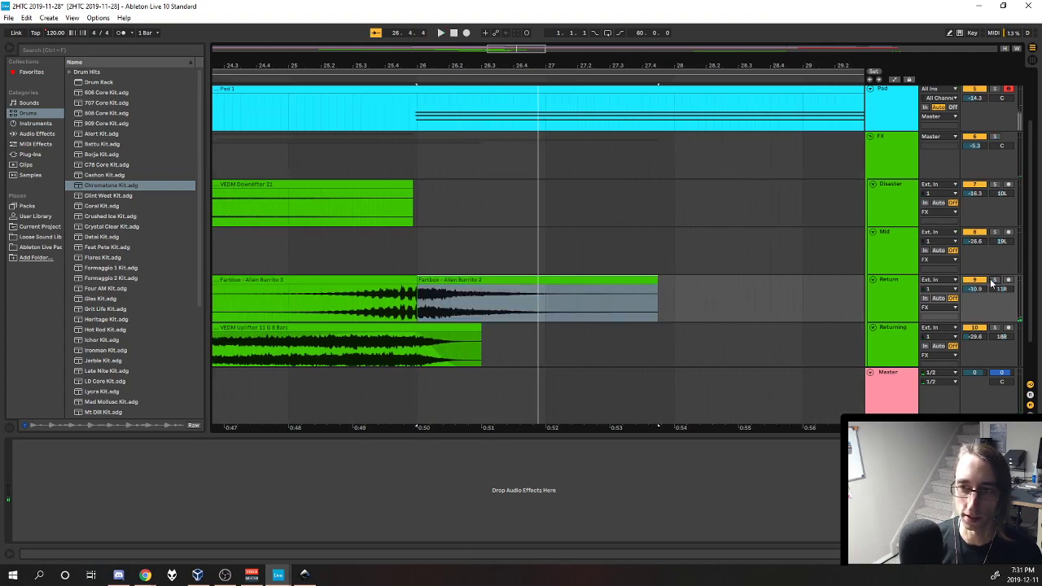
click(320, 285)
key(space)
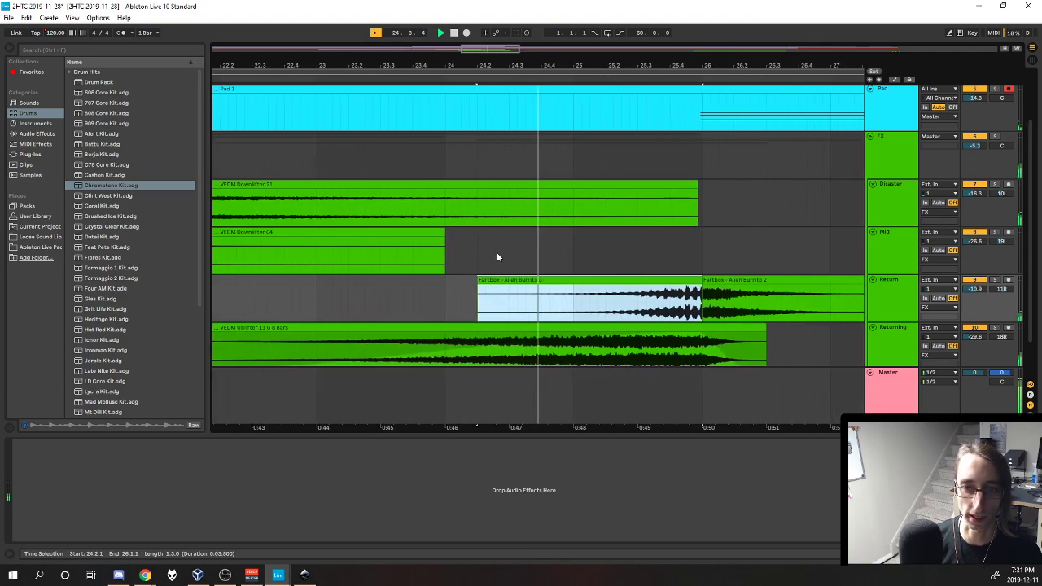
Fold the Returning, Return, Mid and Disaster tracks in the FX group
scroll(496, 251, down, 4)
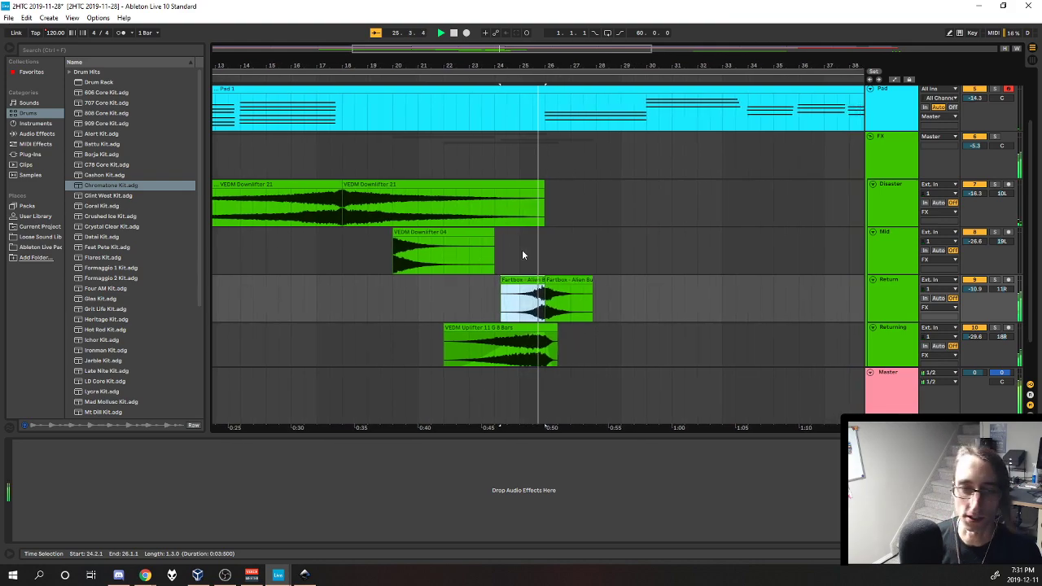
click(872, 328)
click(872, 280)
click(872, 232)
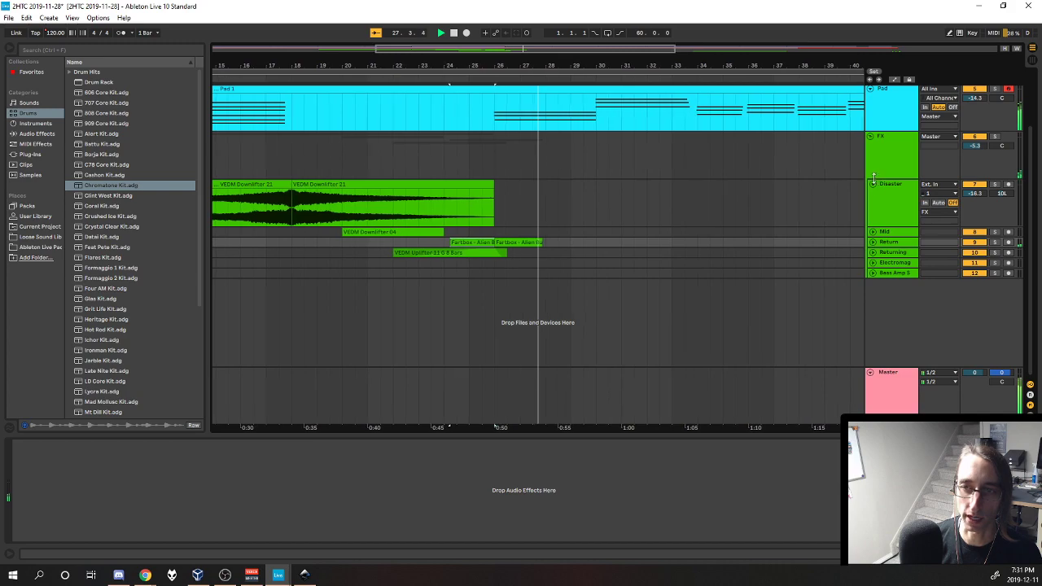
click(873, 184)
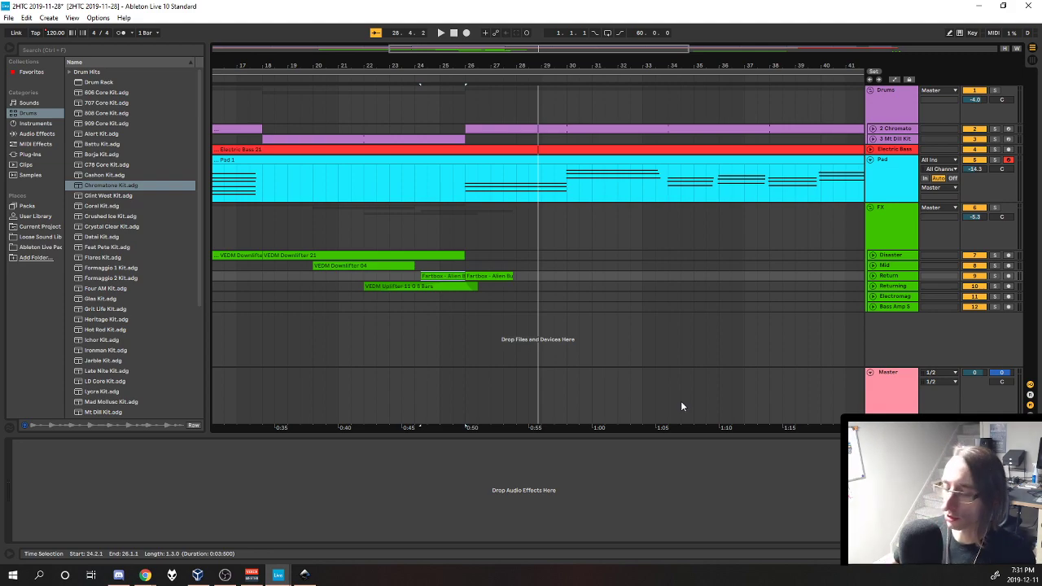
Unfold the Return track, examine the Fartbox - Alien Burrito 3 clip's sample waveform and settings, and hide the clip's detail view
click(873, 276)
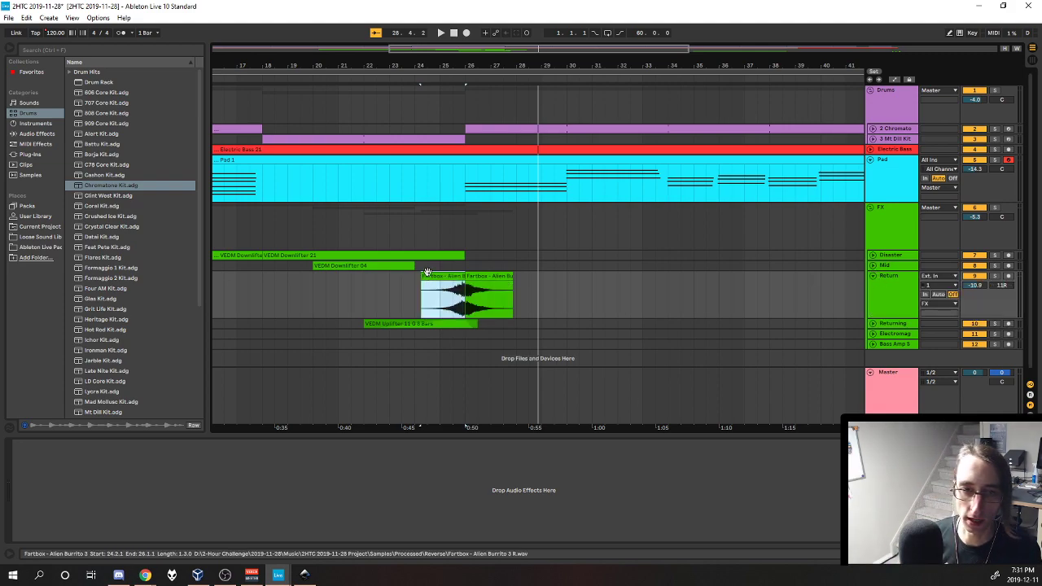
scroll(467, 296, up, 5)
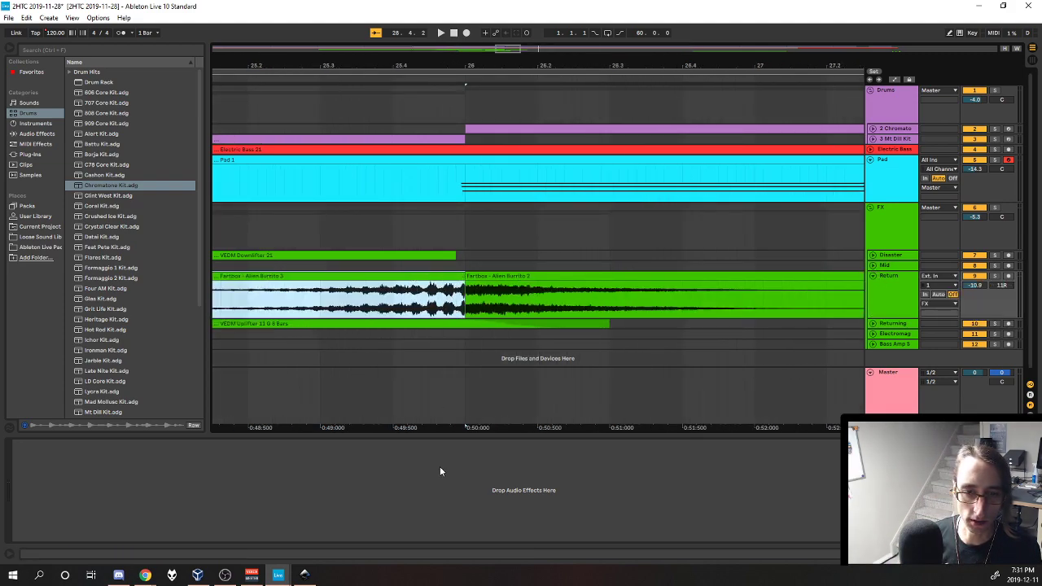
double_click(423, 276)
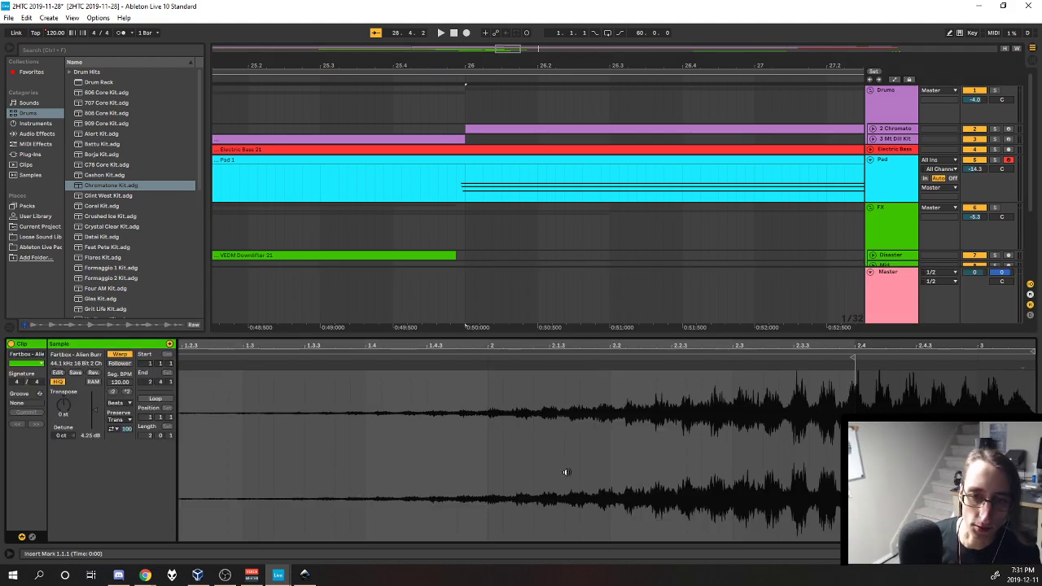
drag(483, 328, 908, 301)
scroll(607, 255, down, 5)
scroll(600, 255, down, 4)
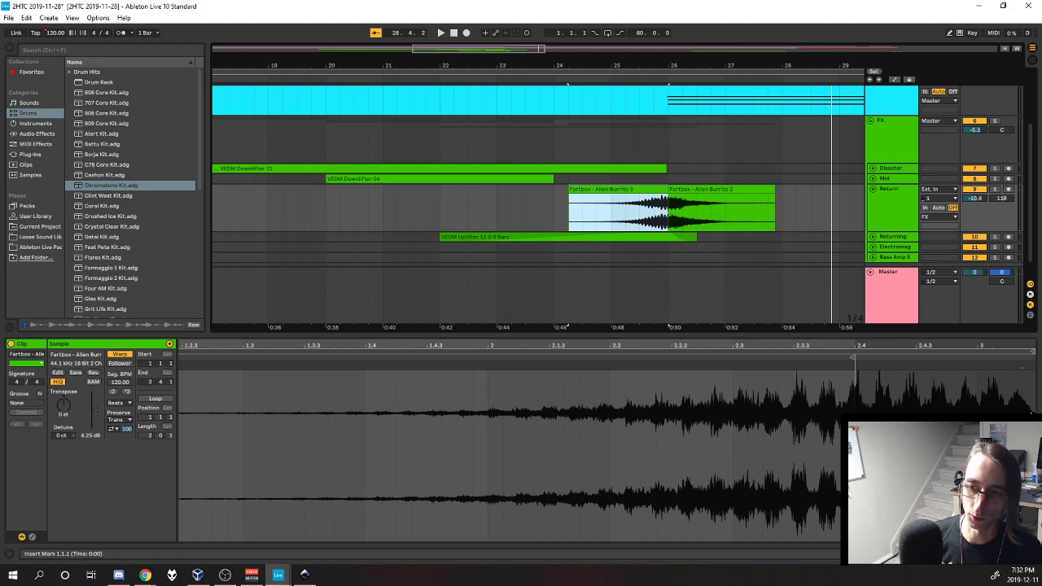
drag(853, 359, 1019, 360)
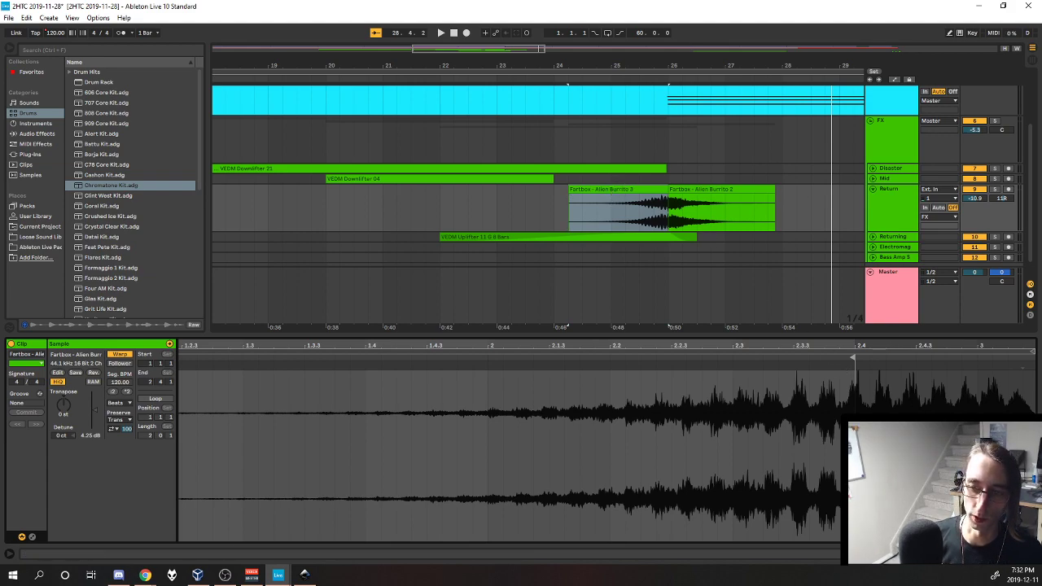
click(976, 553)
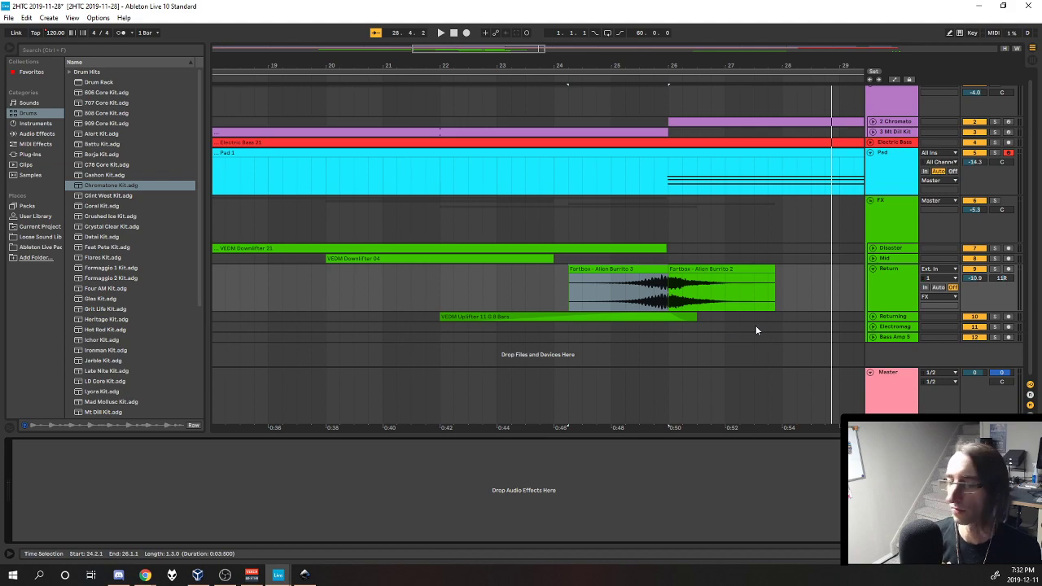
Select the Fartbox - Alien Burrito 2 clip and fold the Return track
click(710, 269)
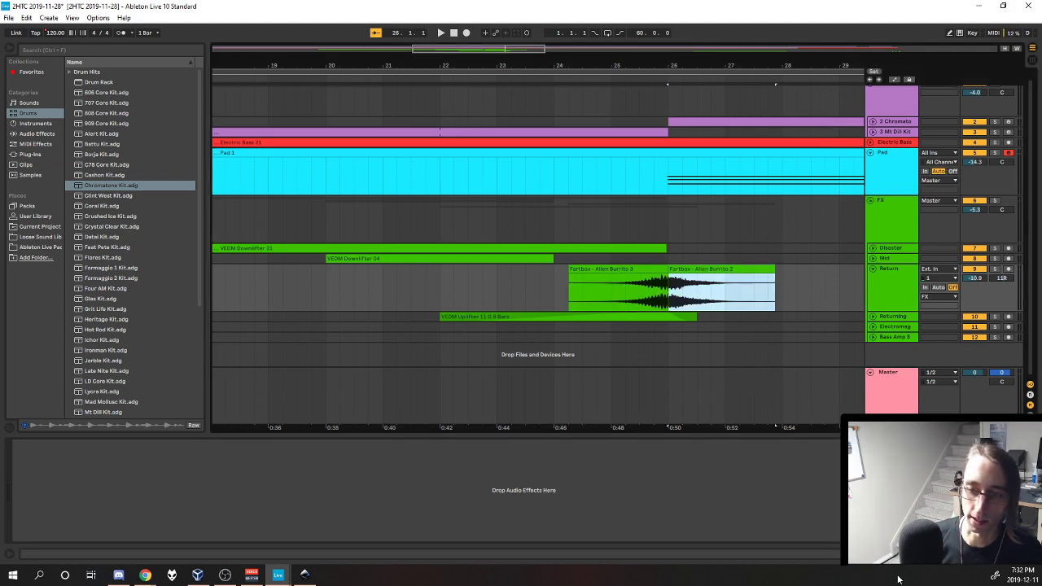
click(900, 556)
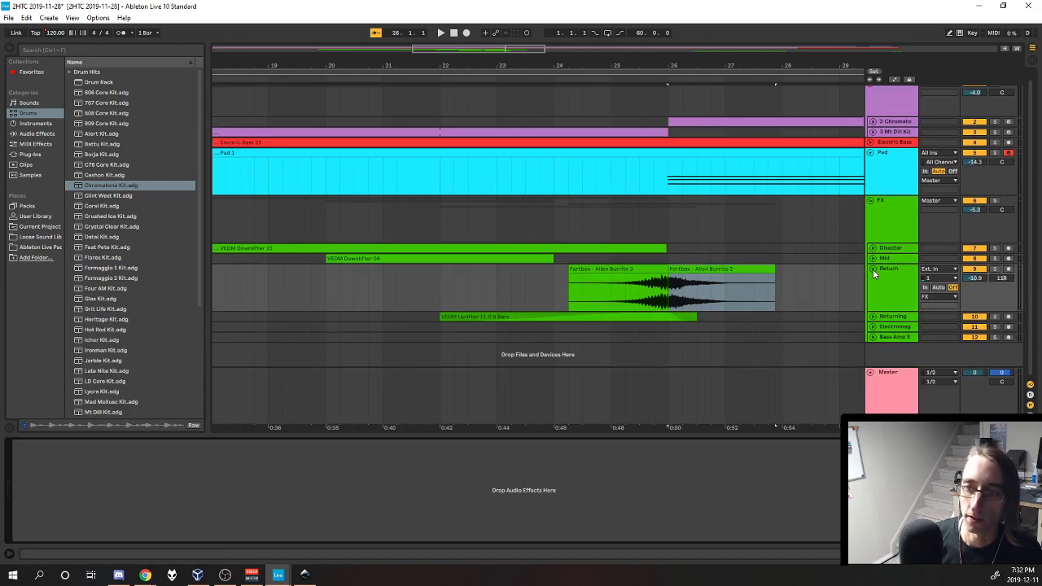
click(872, 270)
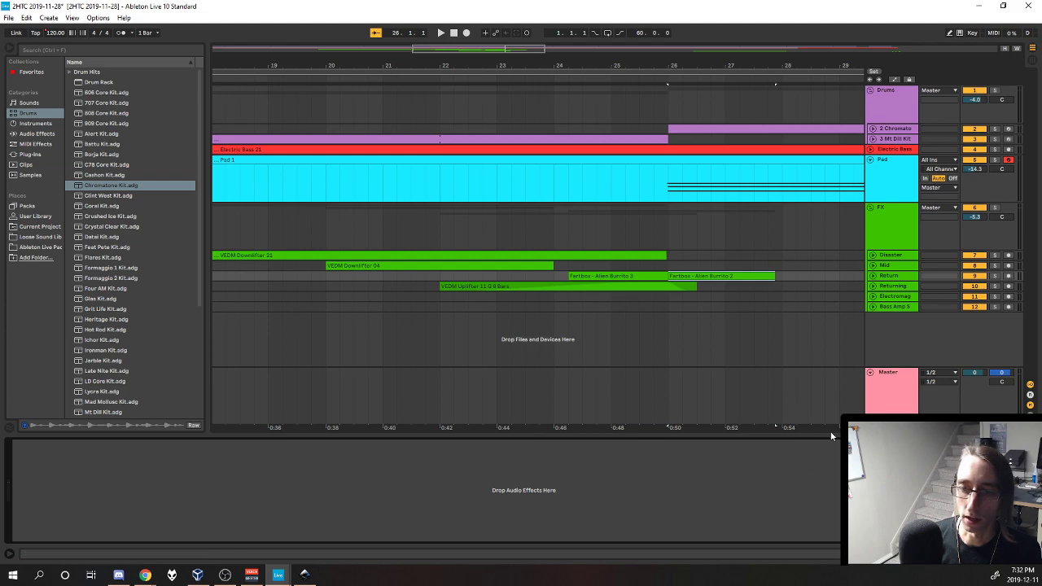
Select the 3D Printer - In Motion 2 clip at bar 42 and unfold its Electromag track to show the effect chain
scroll(666, 407, right, 5)
drag(798, 428, 351, 399)
scroll(812, 410, down, 3)
drag(822, 429, 403, 417)
click(437, 296)
drag(464, 427, 675, 427)
click(874, 297)
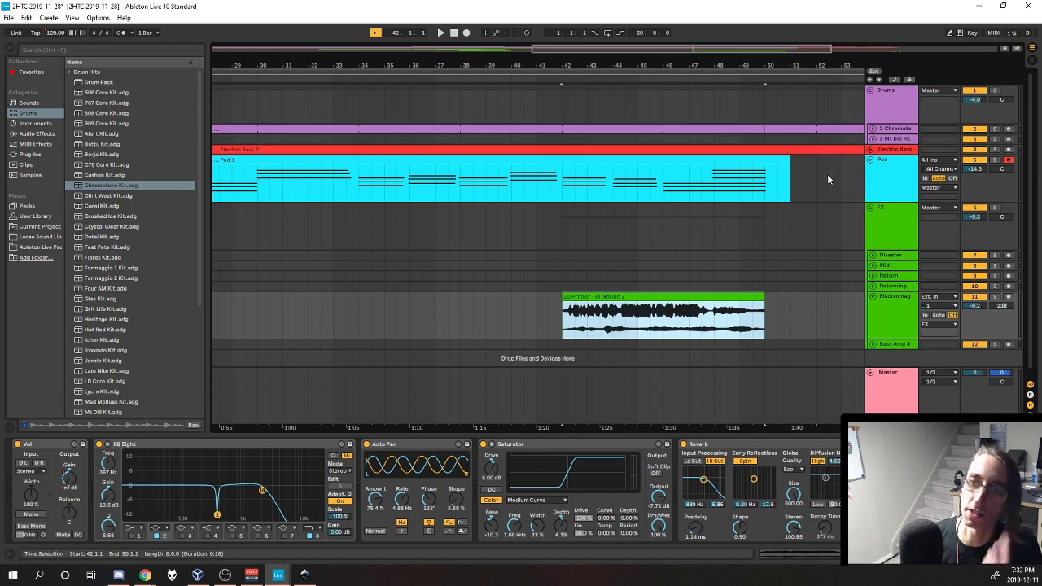
scroll(742, 190, down, 1)
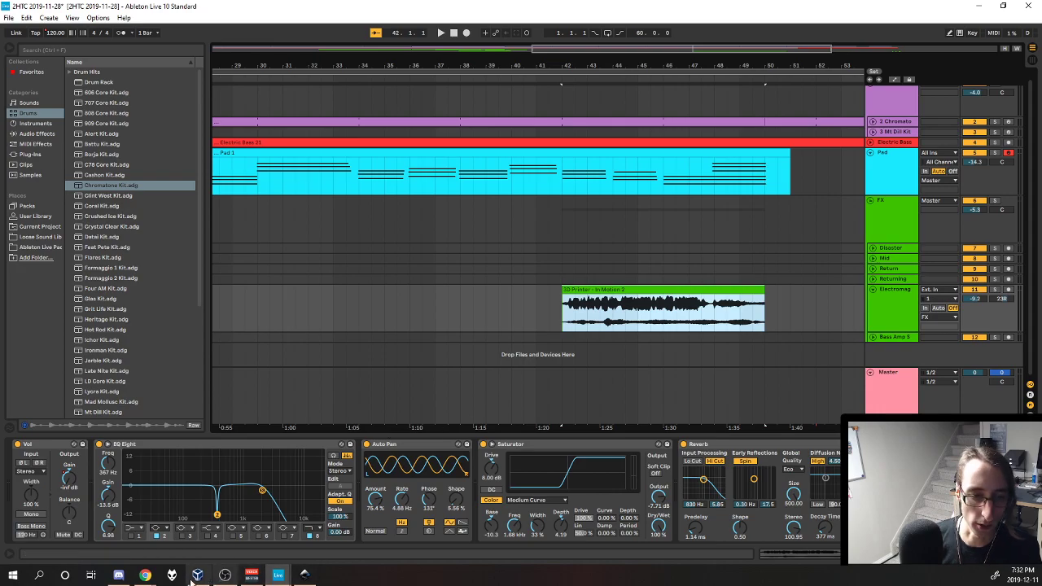
Switch to Chrome, find and open the Electromagnetic Sample Pack in the Gumroad store, and close its page
click(145, 575)
scroll(625, 293, up, 3)
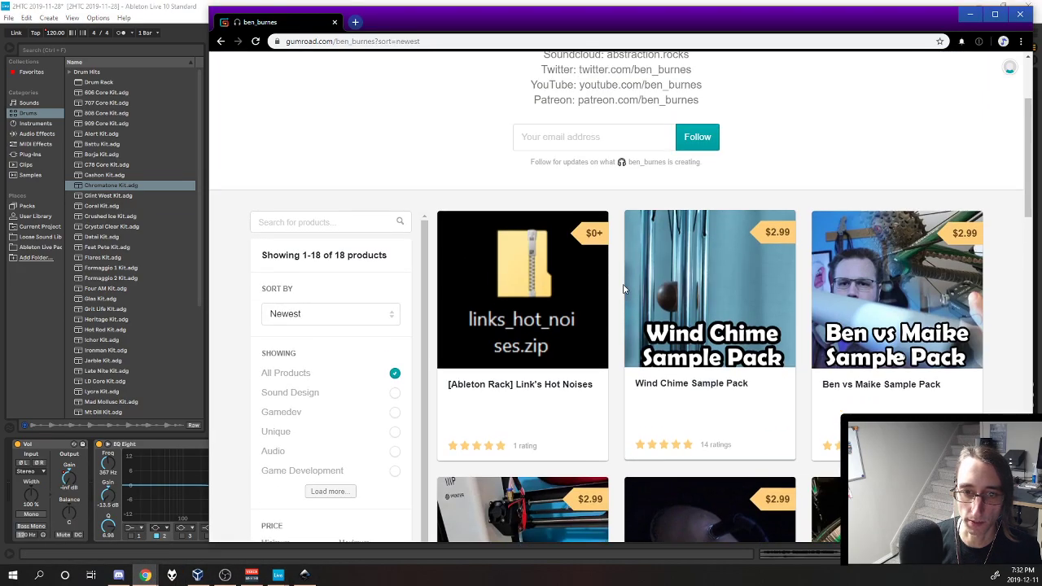
scroll(625, 293, down, 7)
scroll(590, 337, down, 3)
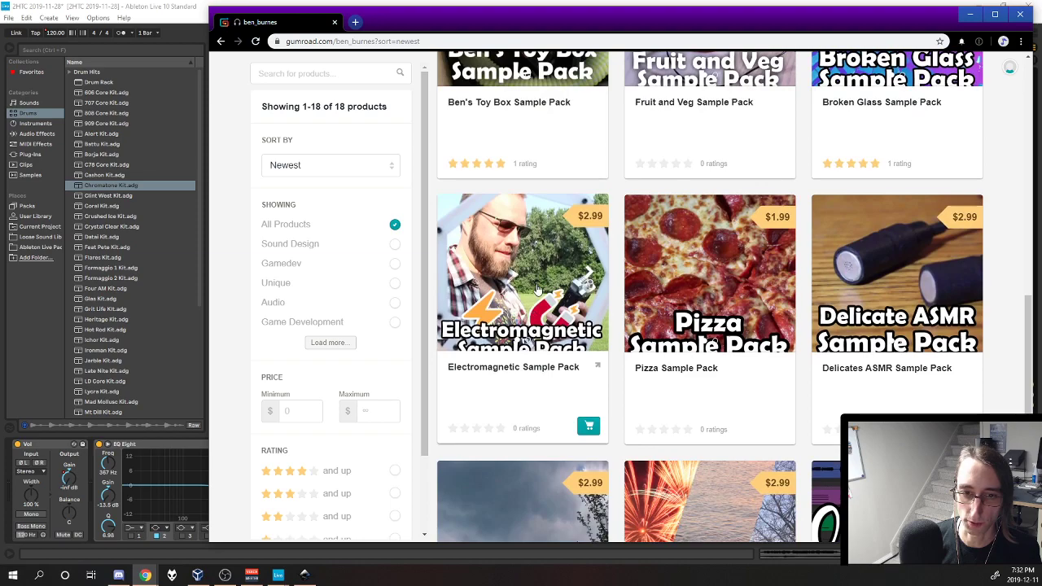
click(537, 289)
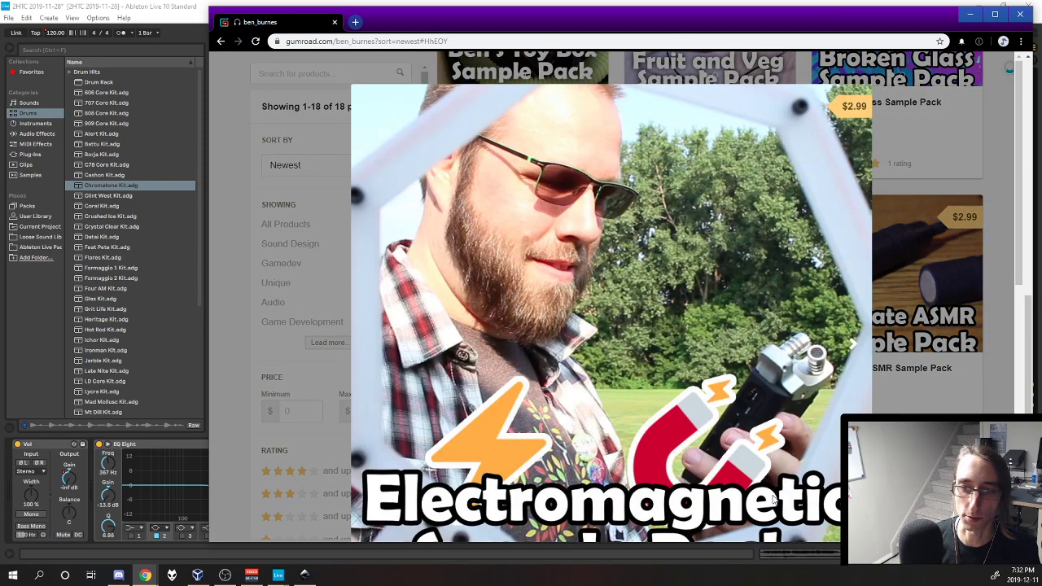
click(296, 174)
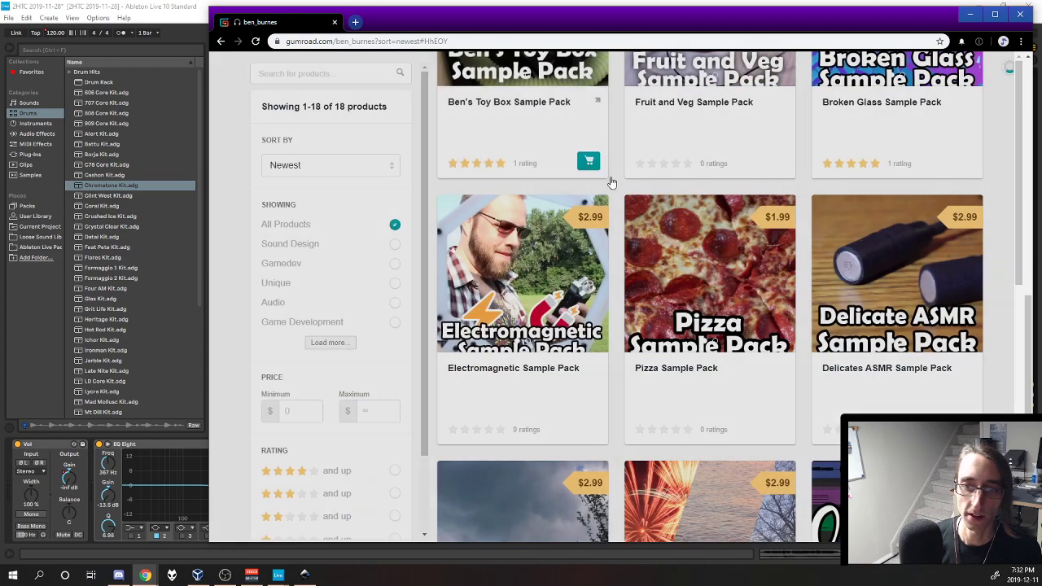
Switch to Ableton Live, solo the Electromag track and turn off EQ Eight band 2, Auto Pan, Saturator, Reverb and Delay
key(alt+Tab)
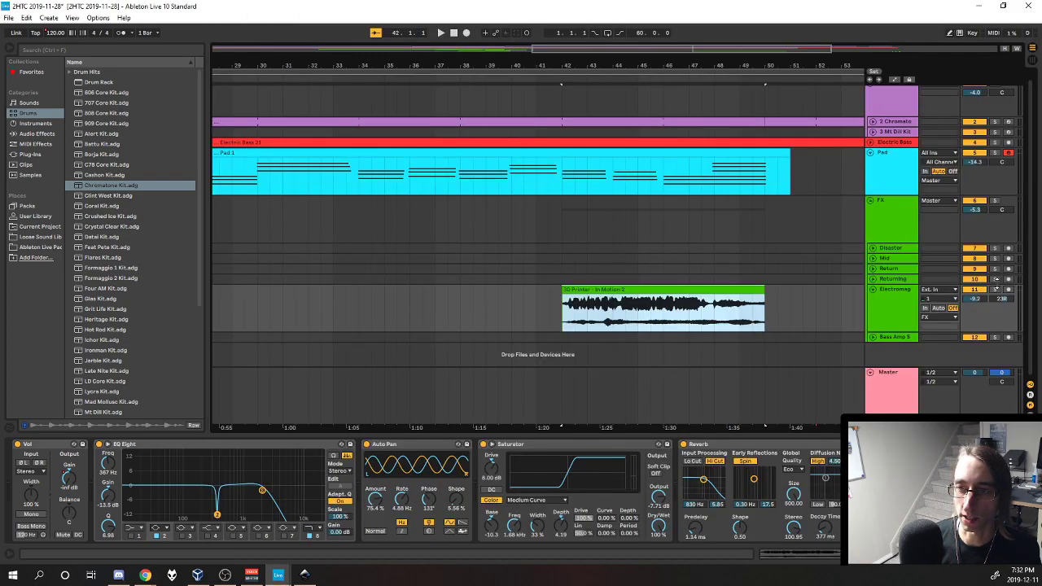
click(996, 290)
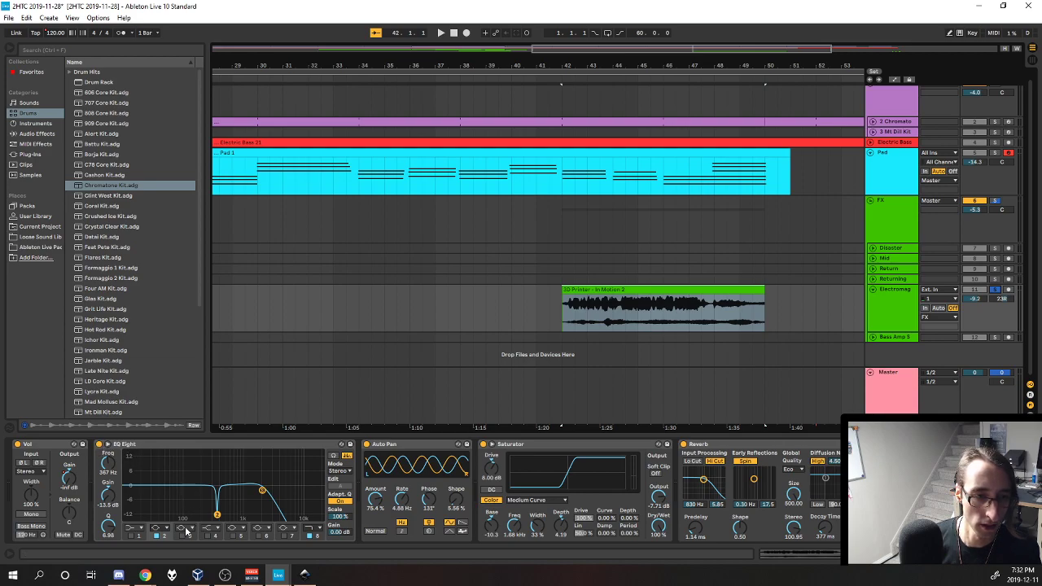
click(366, 444)
click(483, 444)
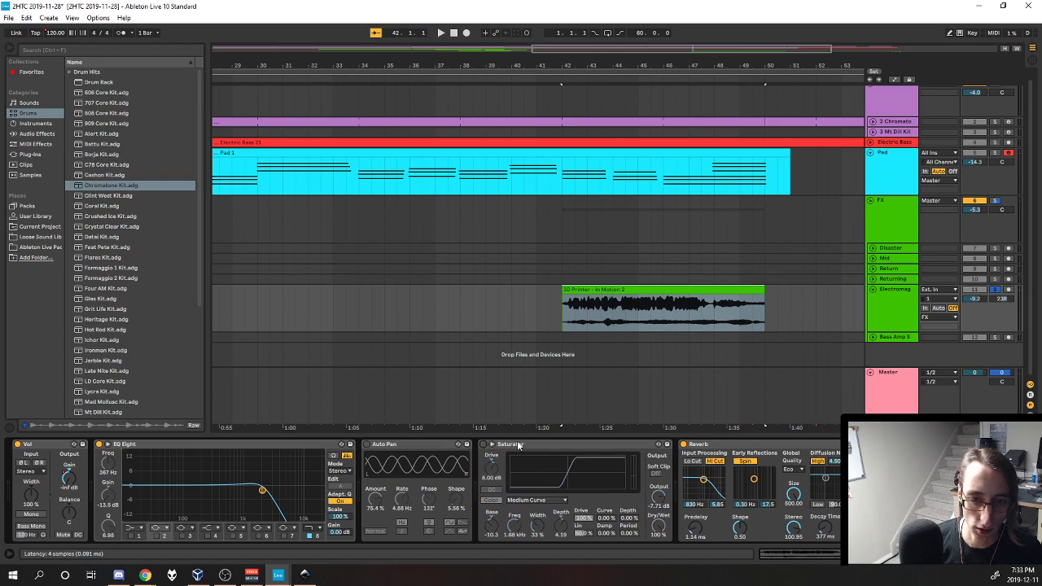
click(683, 446)
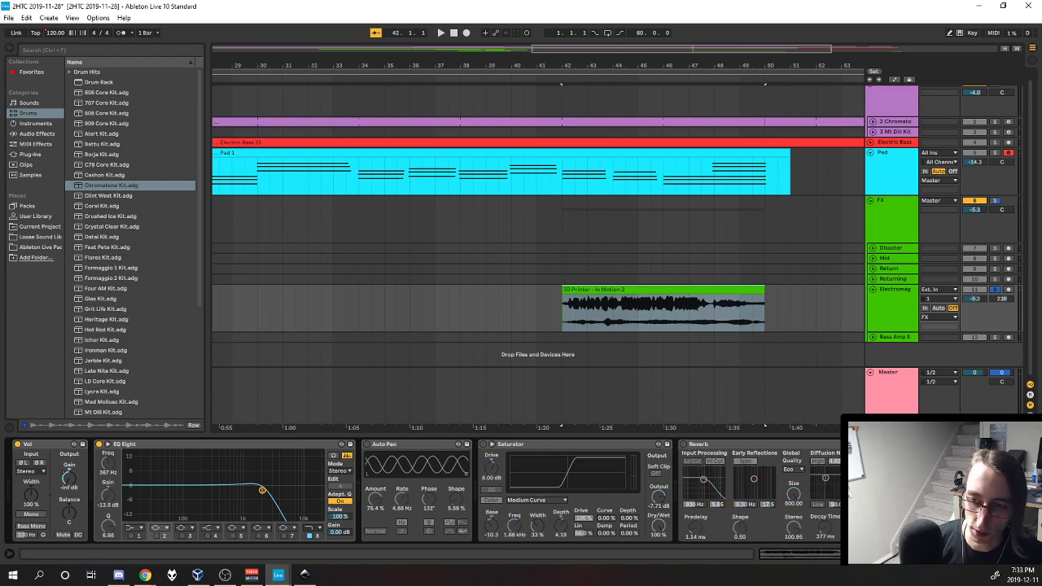
scroll(423, 488, right, 5)
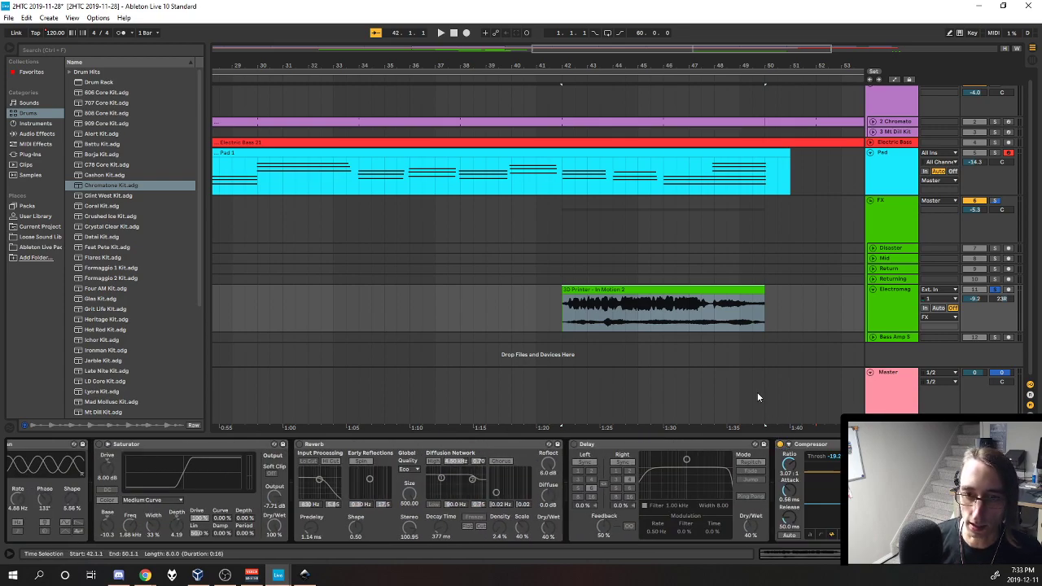
Play the 3D Printer - In Motion 2 clip from bar 42 with its effects bypassed, and select the clip again
key(space)
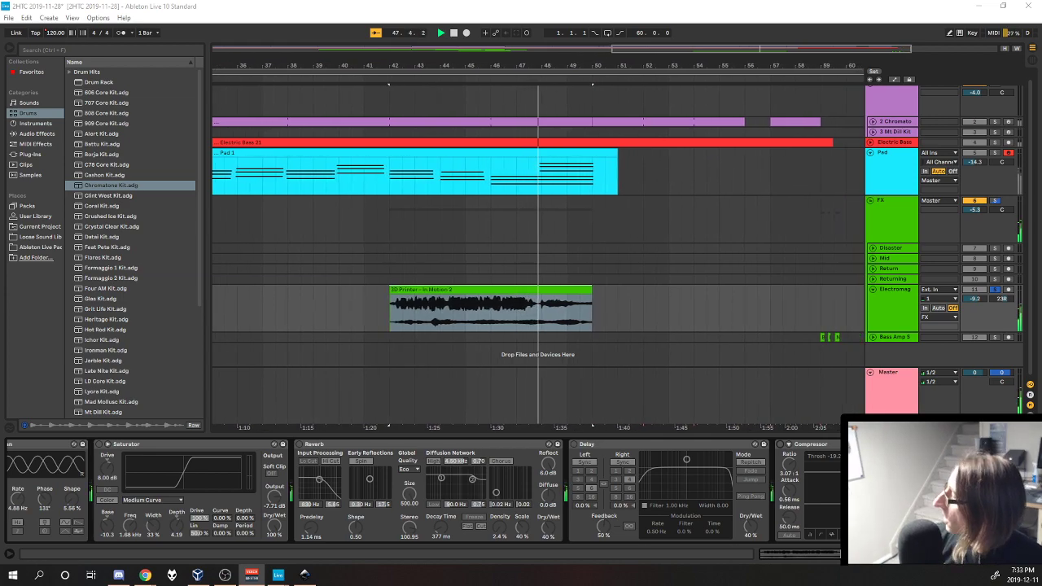
click(526, 291)
key(space)
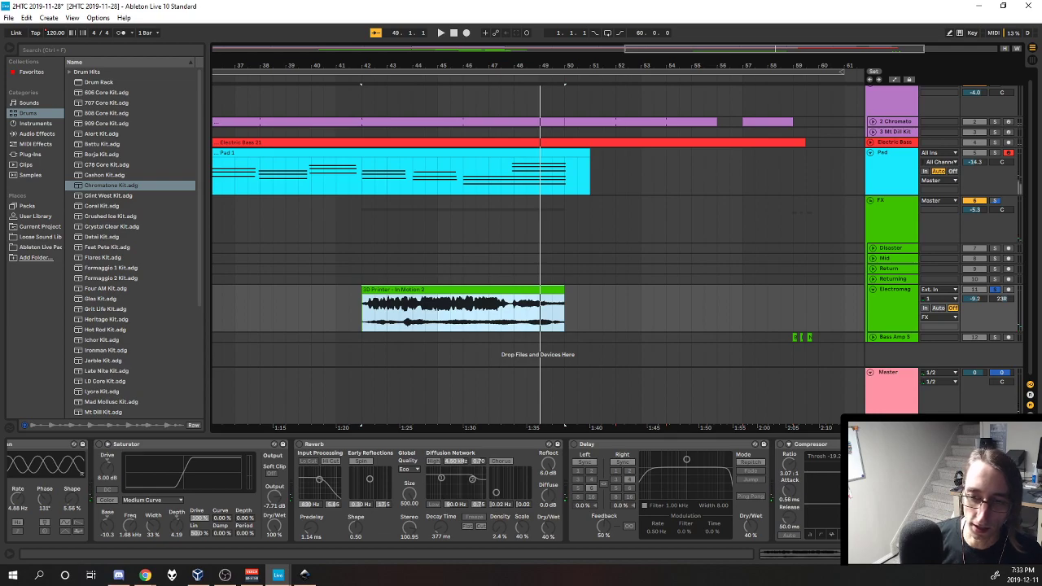
Turn EQ Eight band 2, Auto Pan, Saturator and Reverb back on in sequence, playing the 3D Printer clip from bar 42 to compare
drag(924, 554, 888, 564)
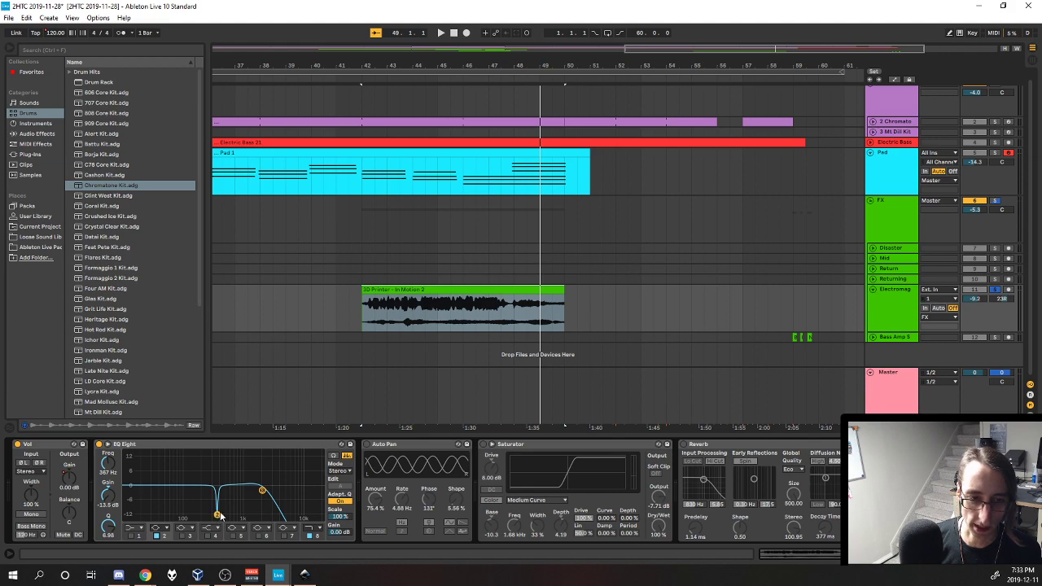
click(386, 447)
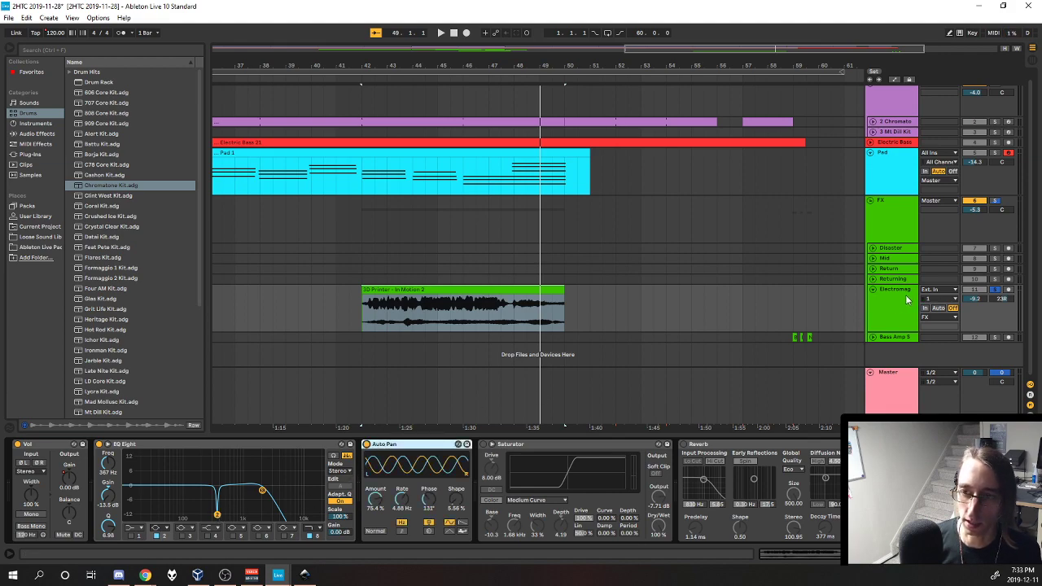
click(443, 290)
key(space)
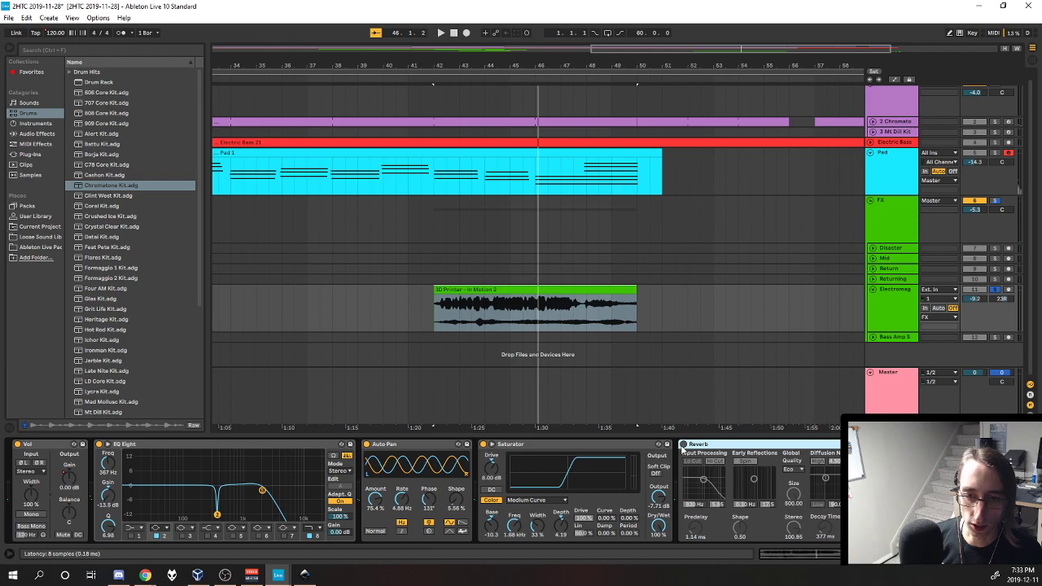
click(682, 444)
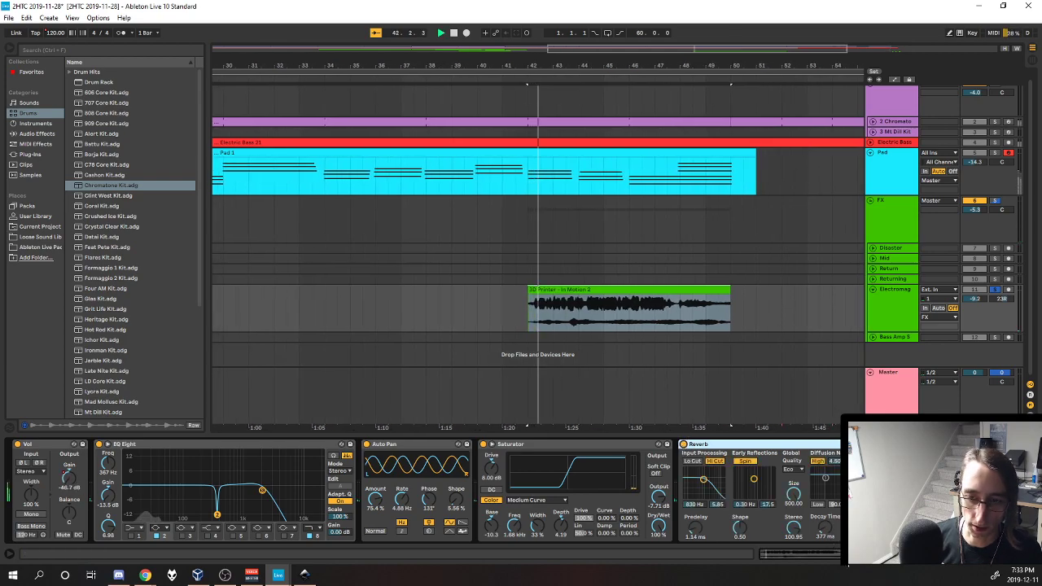
Turn on the Delay device after the Reverb in the Electromag track's effect chain
drag(920, 554, 948, 554)
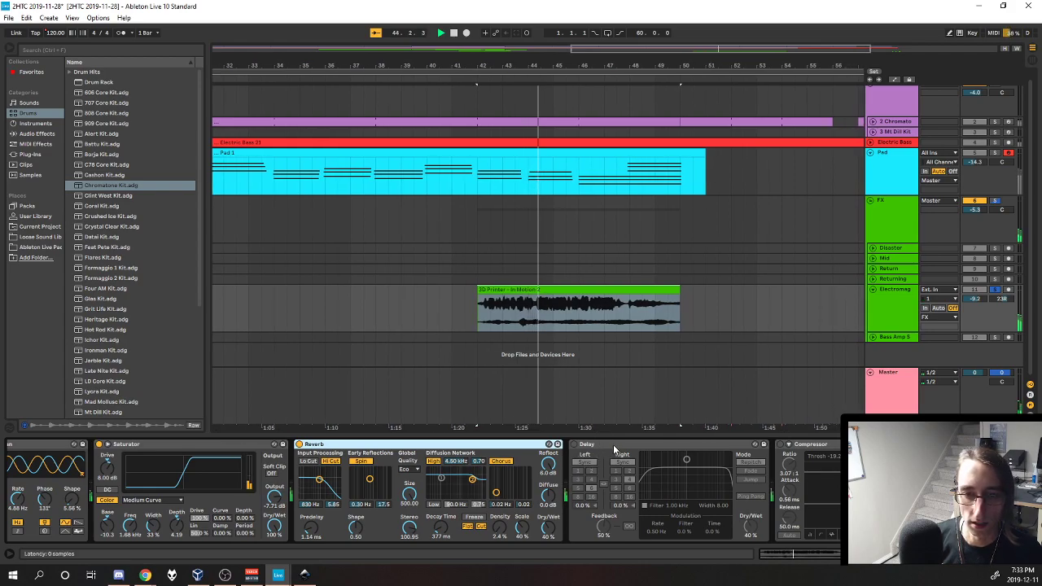
click(575, 453)
click(574, 445)
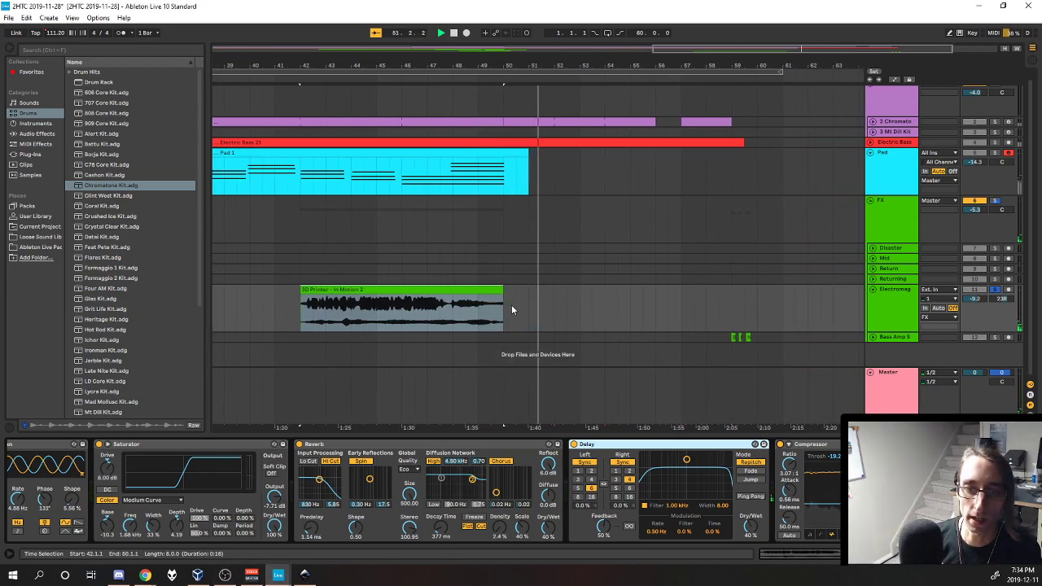
Unsolo the Electromag track and play its 3D Printer - In Motion 2 clip together with the full mix
click(888, 300)
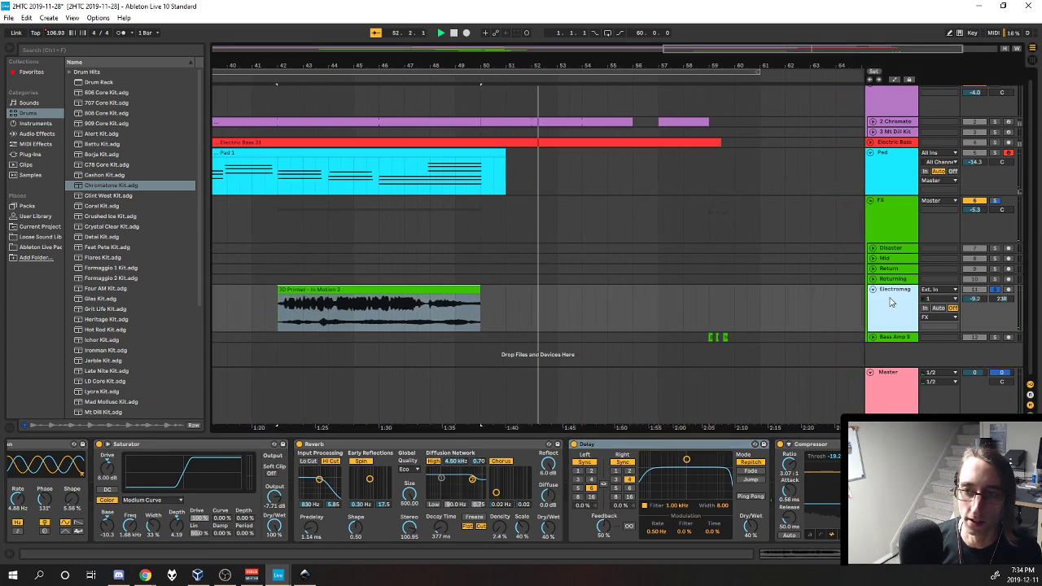
key(space)
click(996, 290)
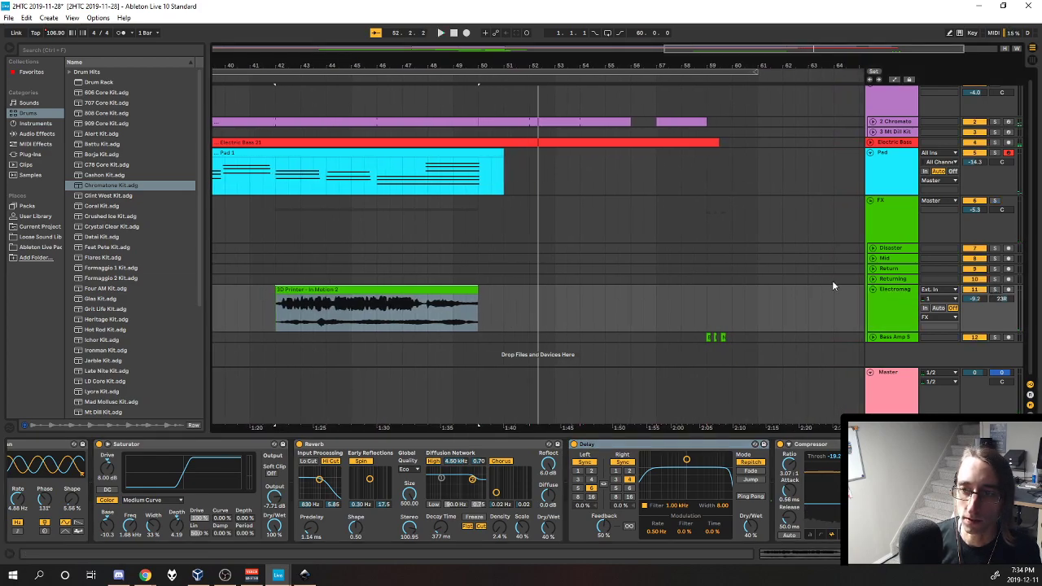
click(462, 290)
key(space)
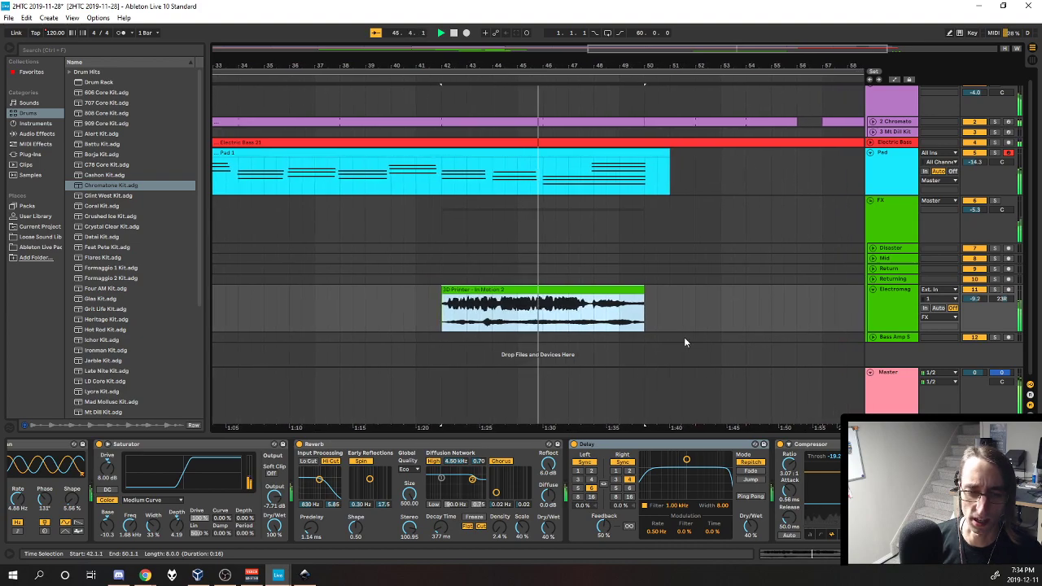
mouse_move(276, 574)
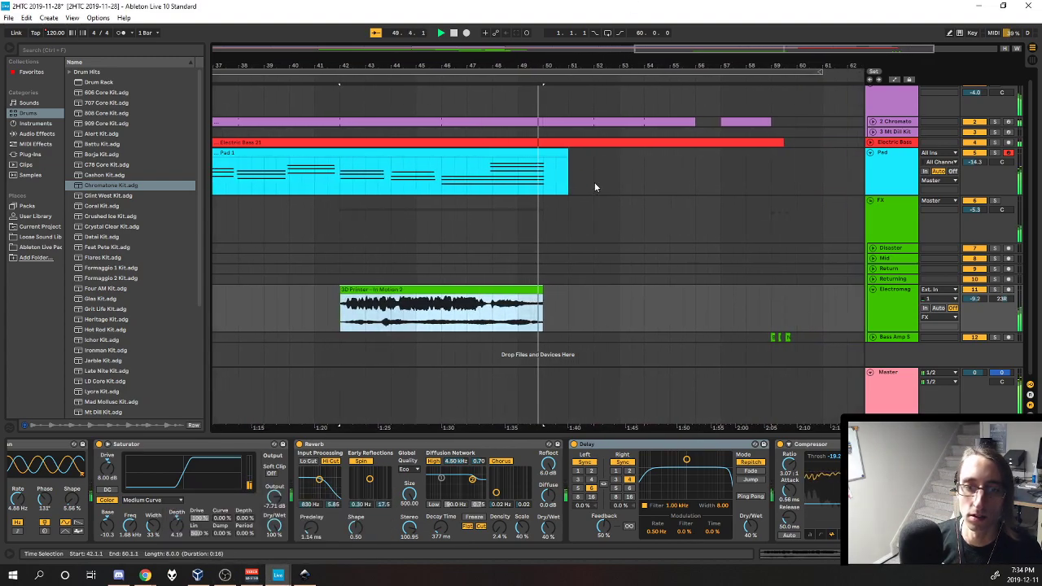
Collapse the Electromag track and expand the Bass Amp and Electric Bass tracks near the end of the arrangement
drag(754, 428, 632, 427)
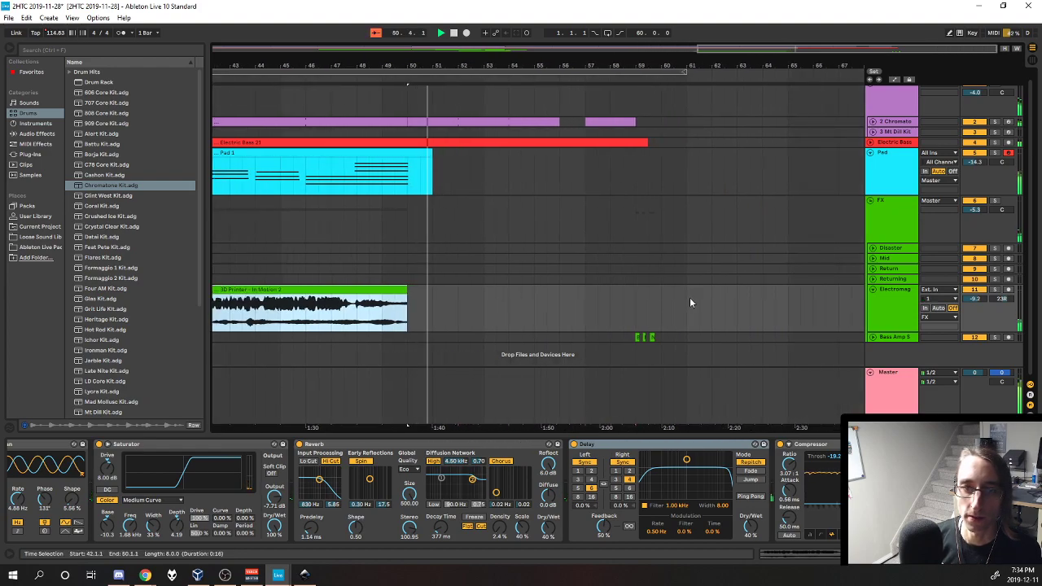
click(874, 289)
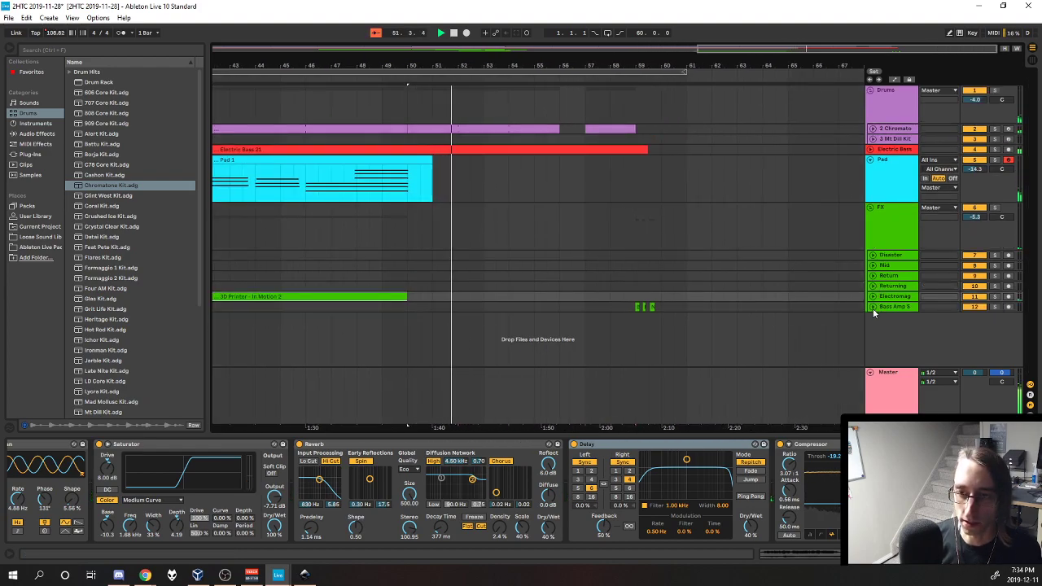
click(873, 307)
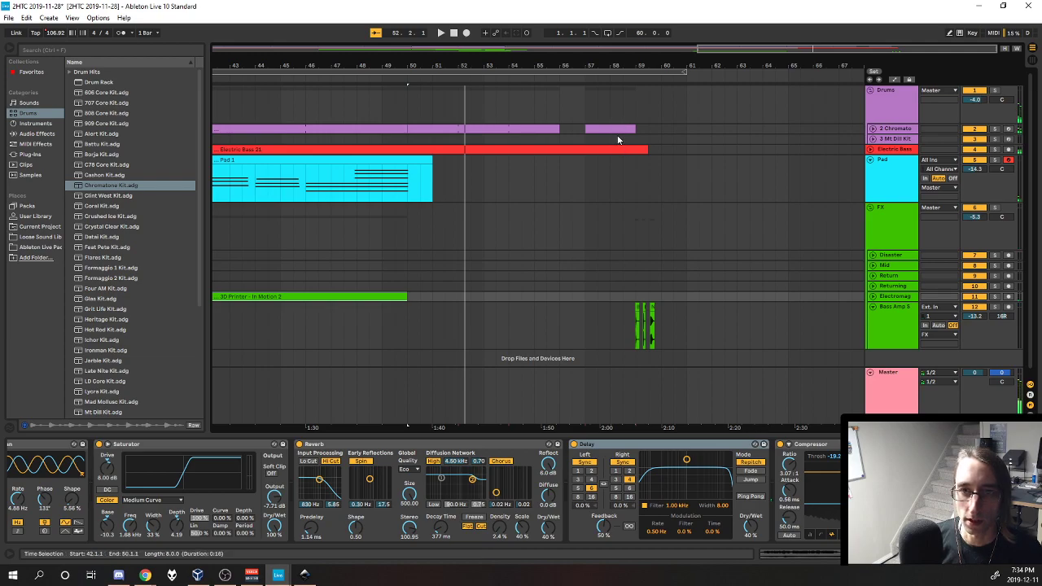
click(871, 149)
Play the end of the song from bar 57 and stop after the Bass Amp clips
click(622, 171)
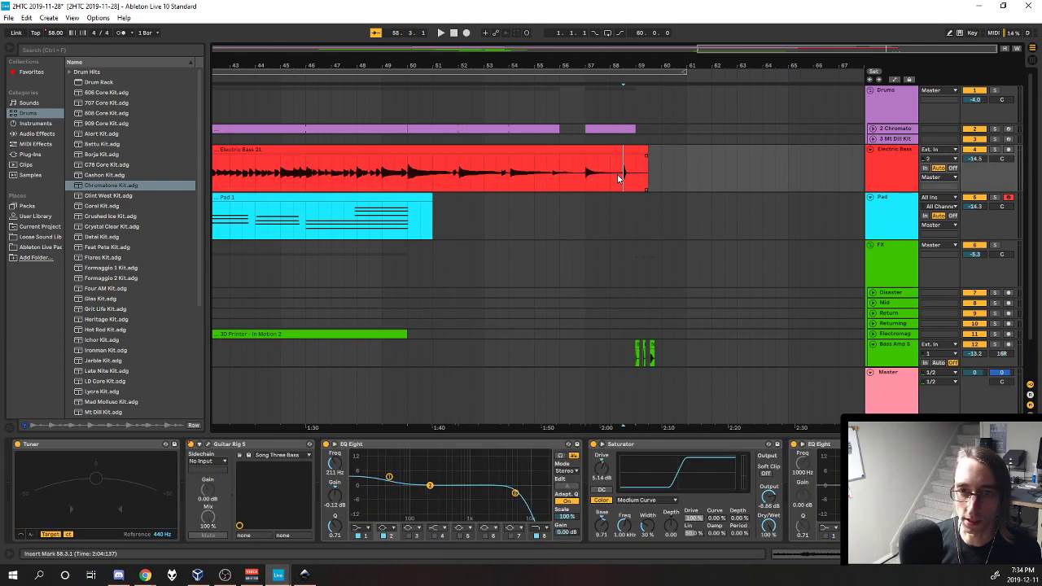
click(583, 182)
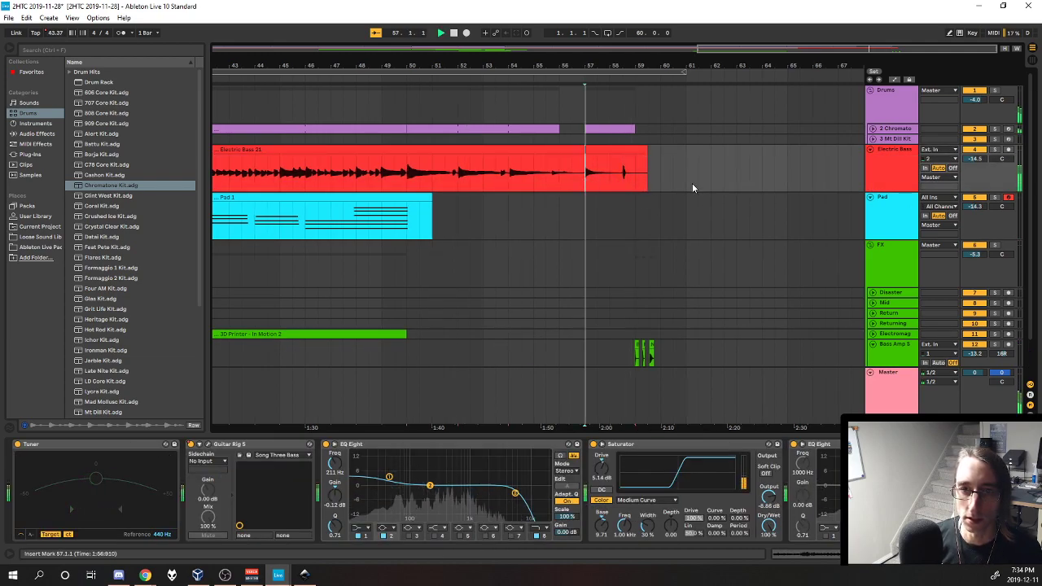
key(space)
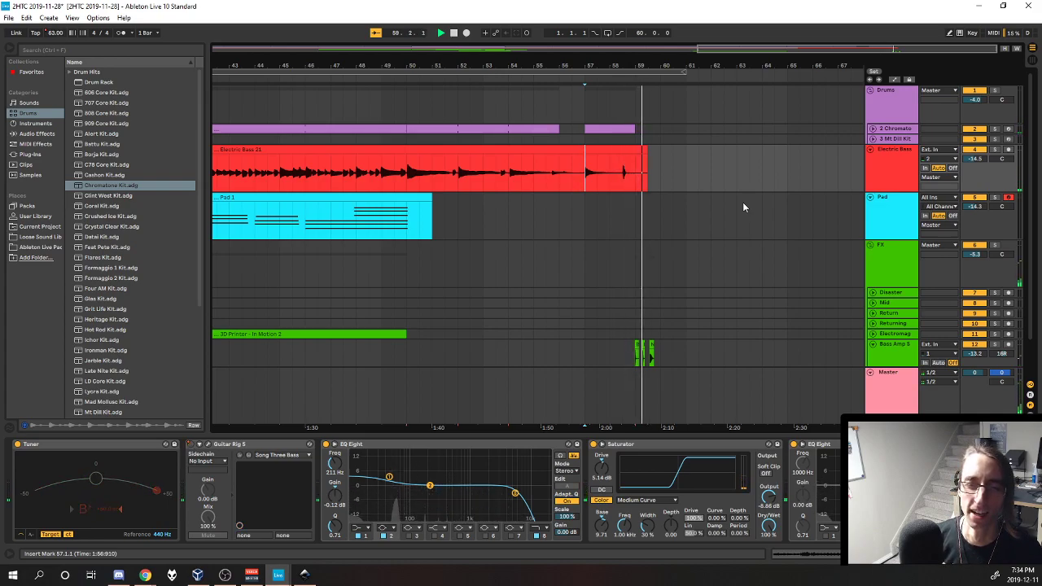
scroll(656, 293, down, 2)
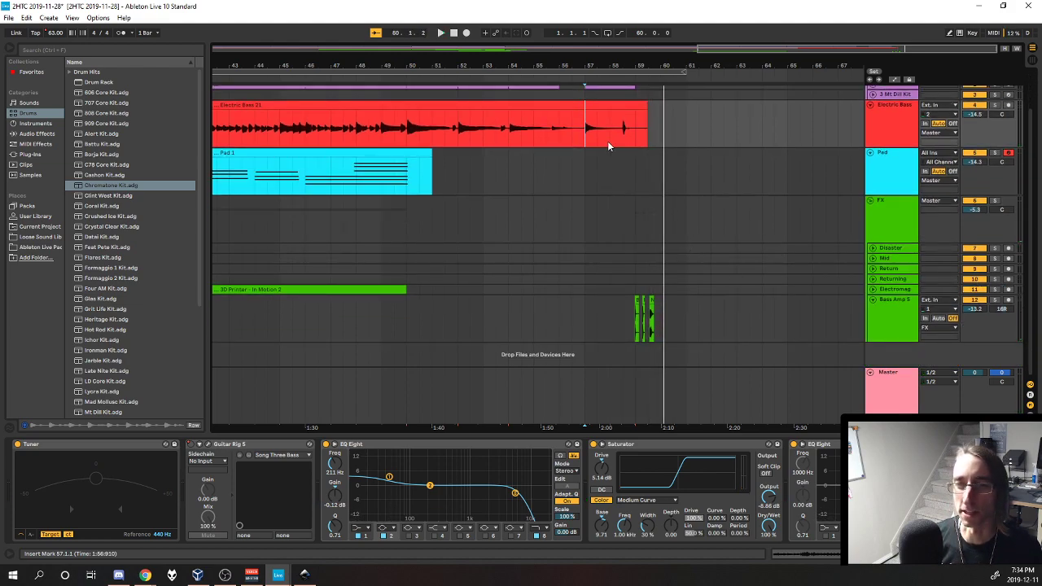
Zoom in on the three clips of the Bass Amp track and open the track's name for renaming
click(877, 302)
scroll(680, 323, up, 5)
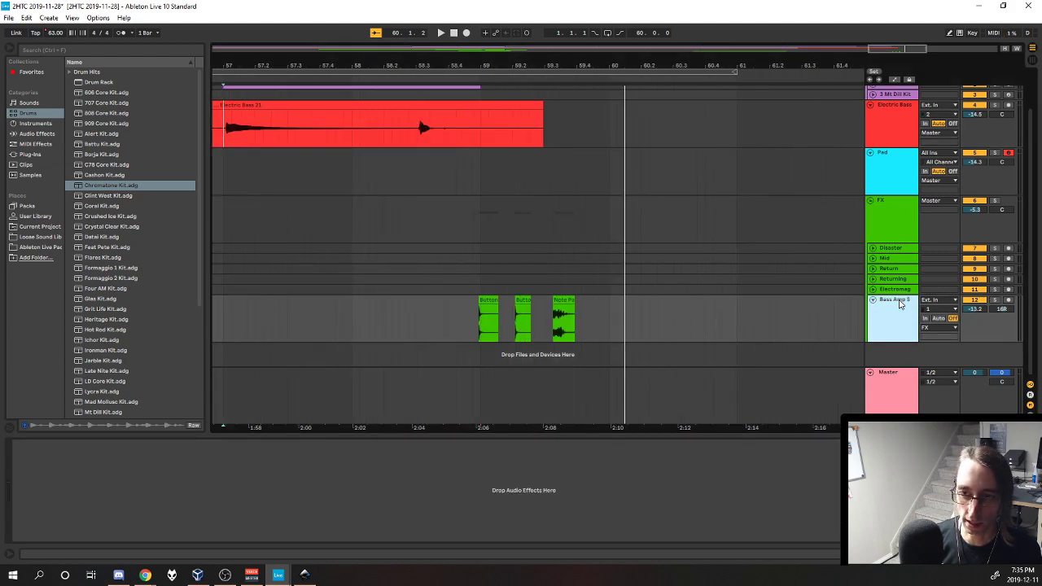
right_click(901, 311)
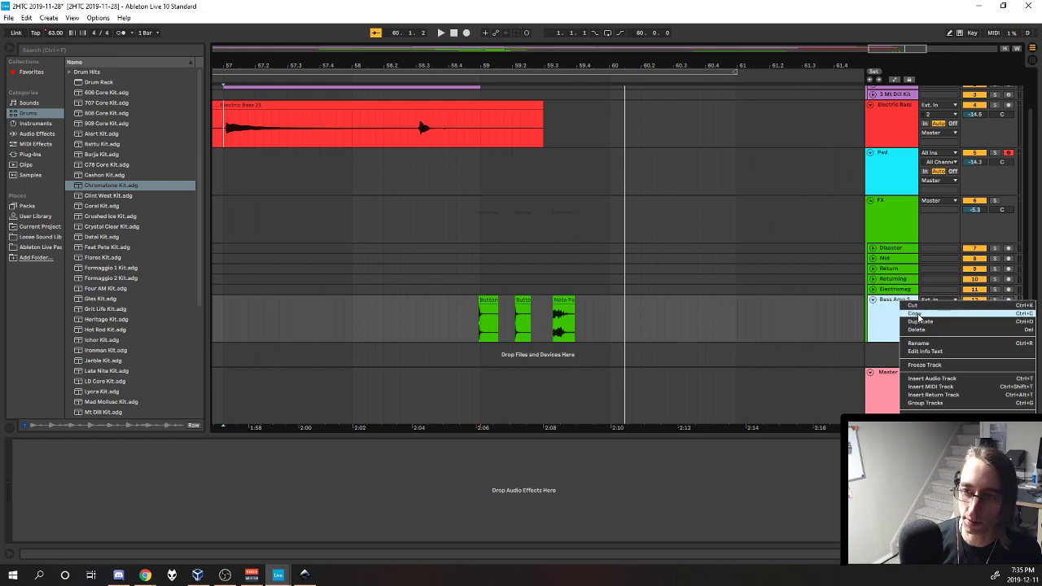
click(922, 343)
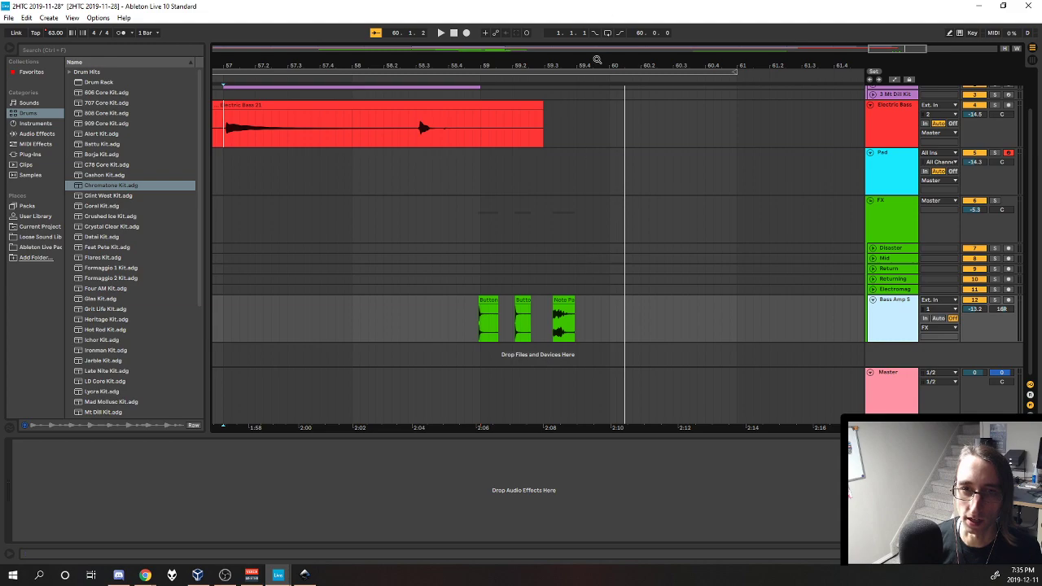
Turn on automation view and show the Guitar Rig 5 Device On automation on the Electric Bass track
click(897, 136)
click(895, 80)
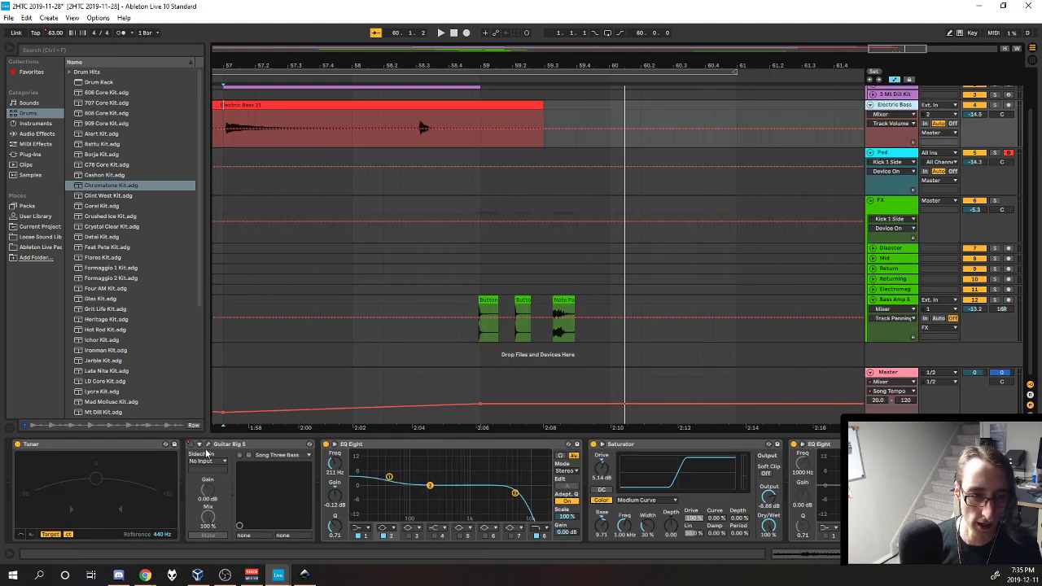
right_click(192, 447)
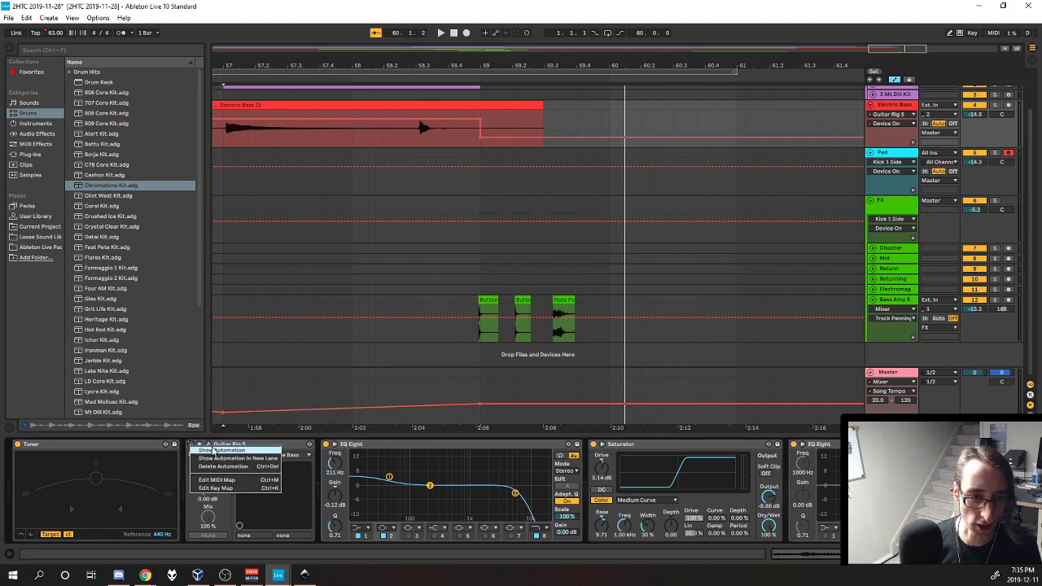
click(214, 451)
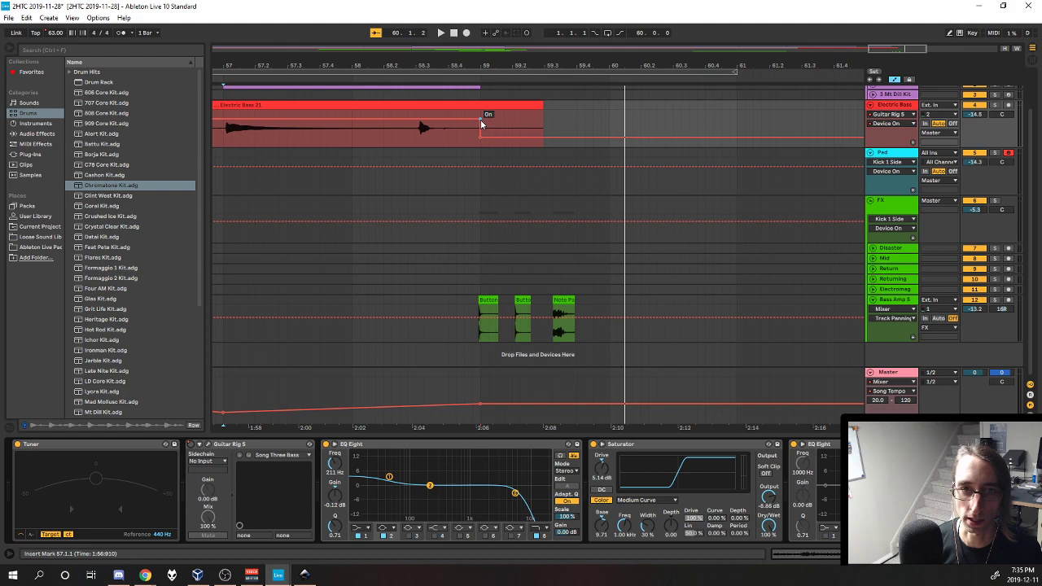
Solo the Electric Bass track and play it from 58.4.1 through the Guitar Rig 5 switch-off
click(441, 145)
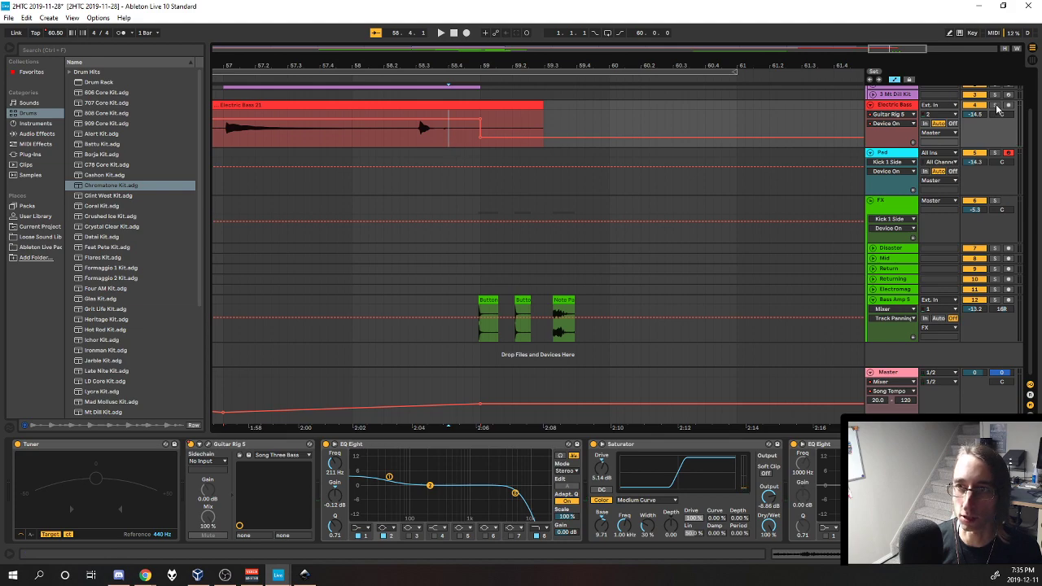
click(995, 106)
key(space)
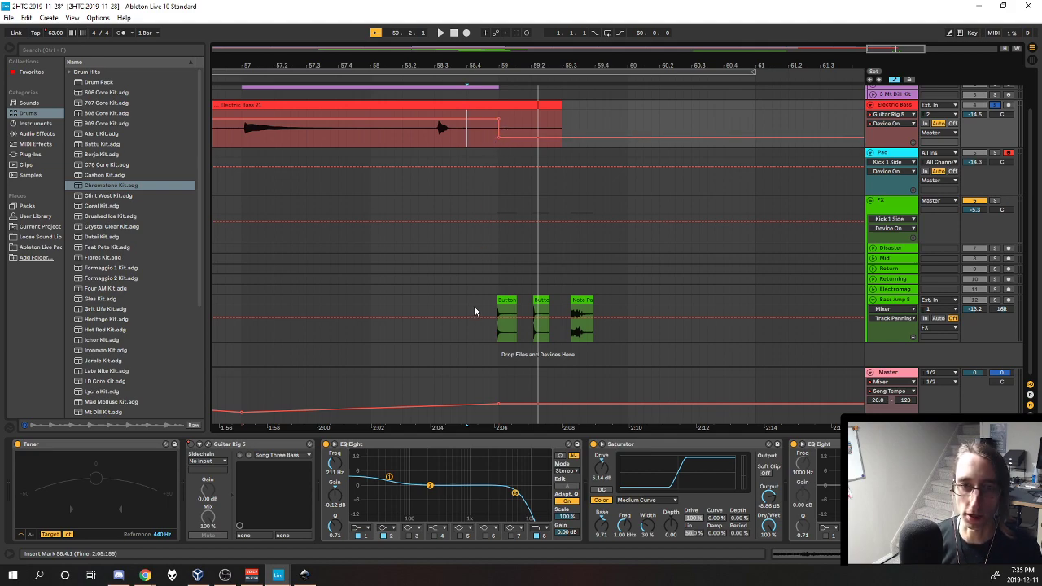
Select the Button Pluck 2 clip on the Bass Amp track and zoom in on it
click(507, 320)
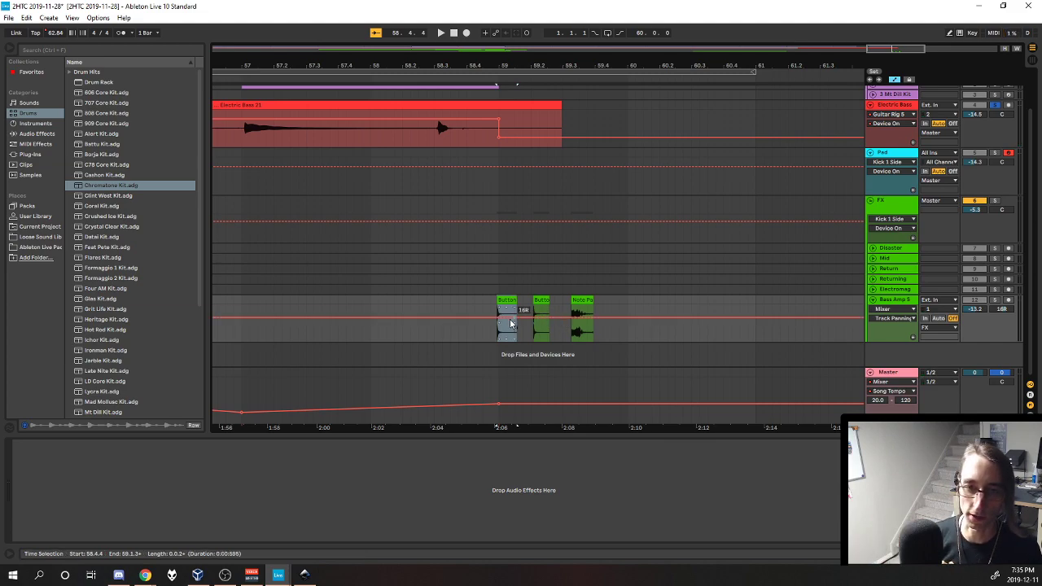
scroll(557, 325, up, 5)
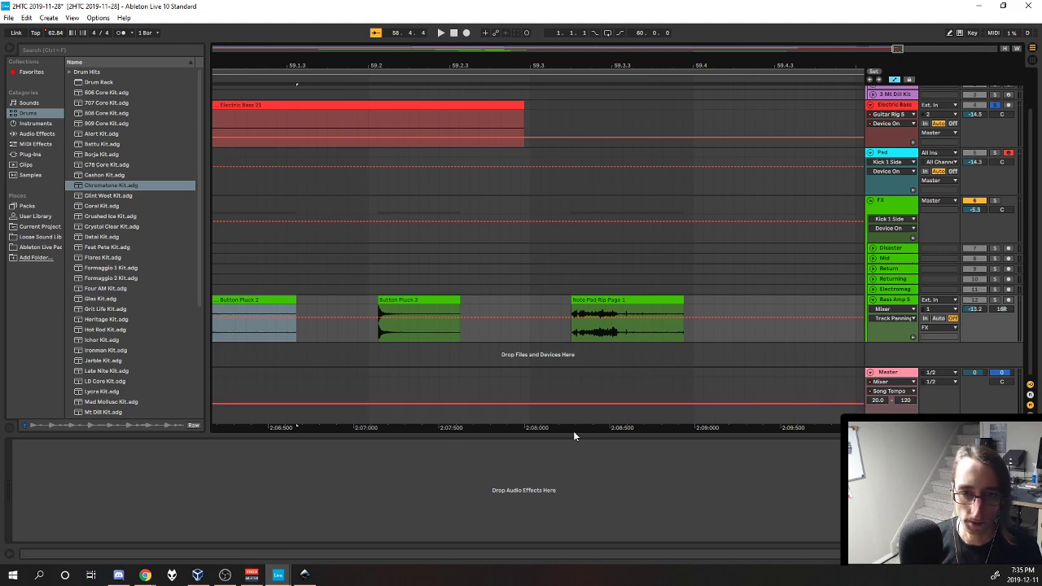
drag(573, 435, 761, 434)
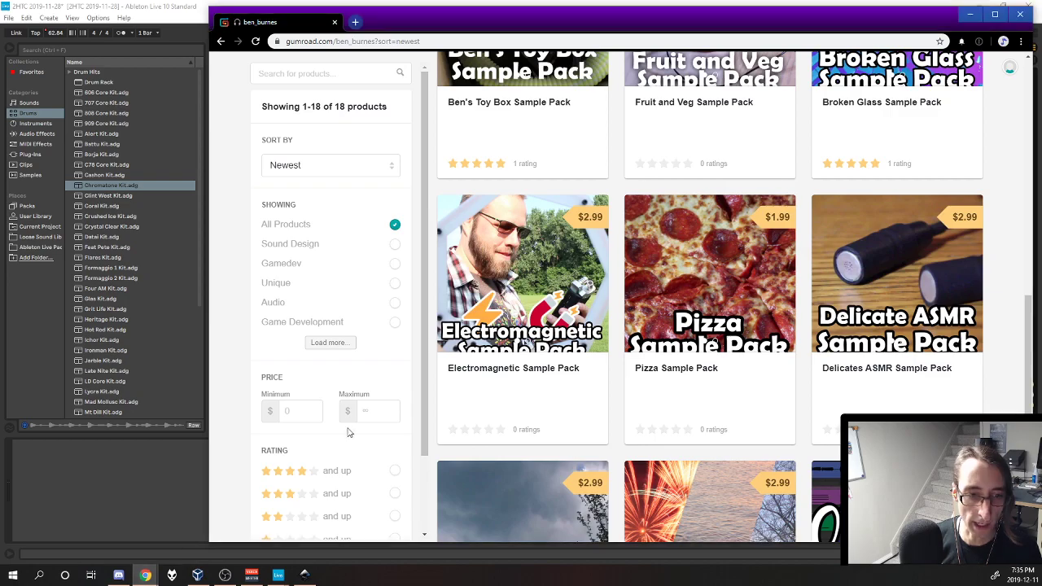
Switch to Chrome, read the Delicates ASMR Sample Pack description on Gumroad, and close the product view
click(145, 574)
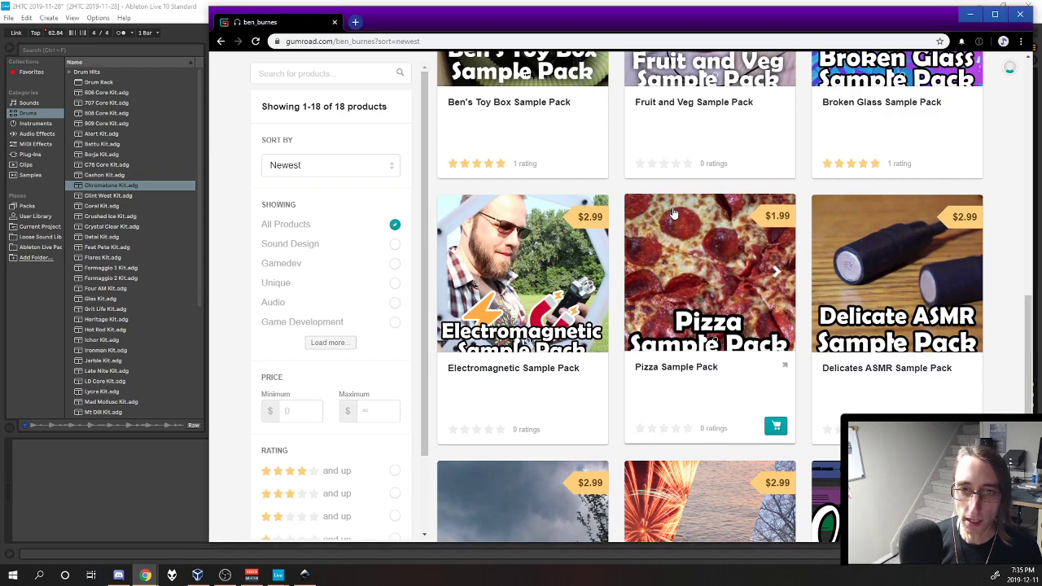
scroll(674, 214, down, 1)
scroll(673, 215, down, 2)
scroll(724, 244, up, 2)
click(761, 214)
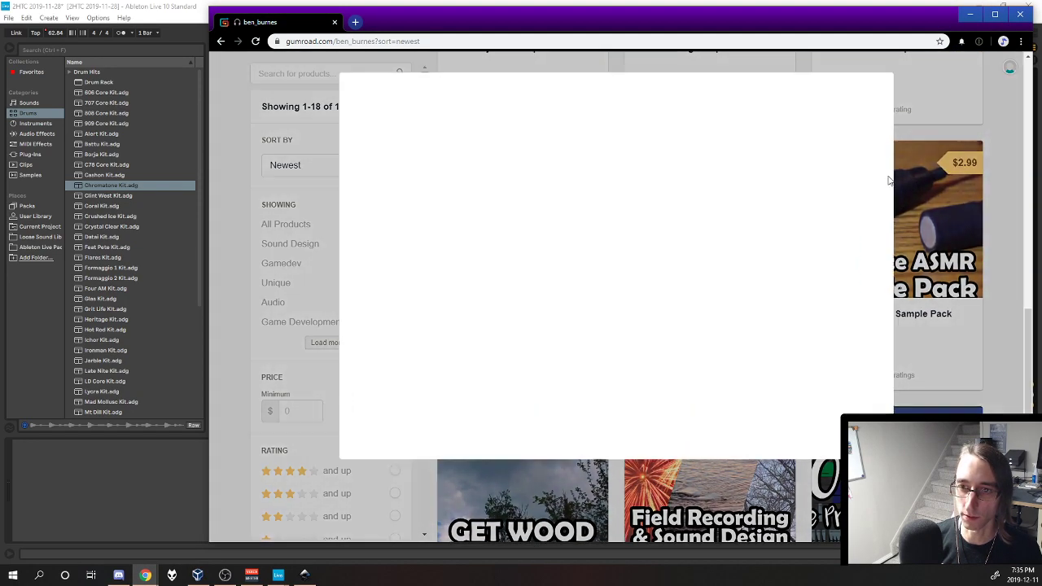
scroll(705, 220, down, 5)
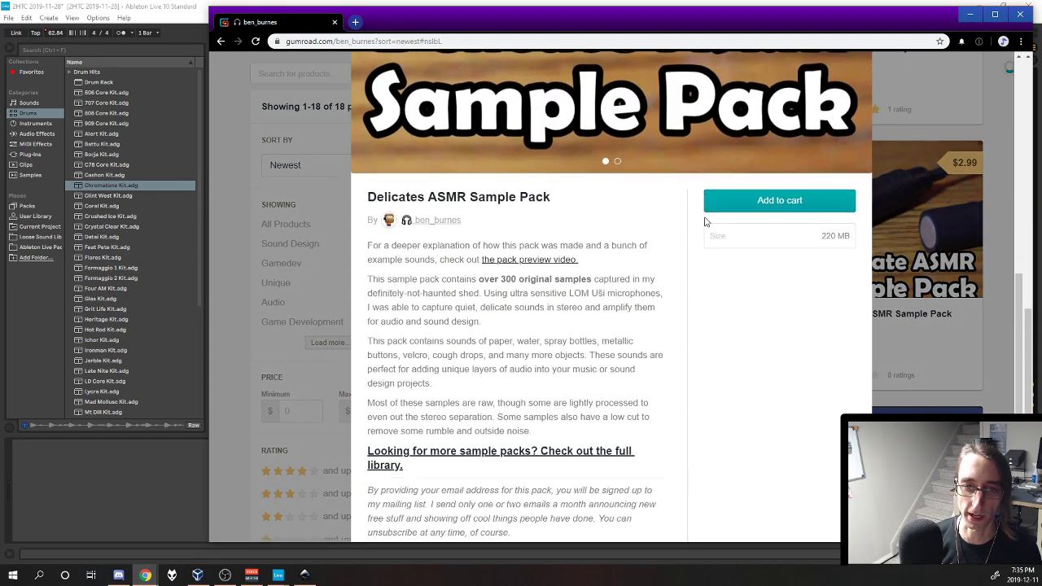
scroll(705, 219, up, 5)
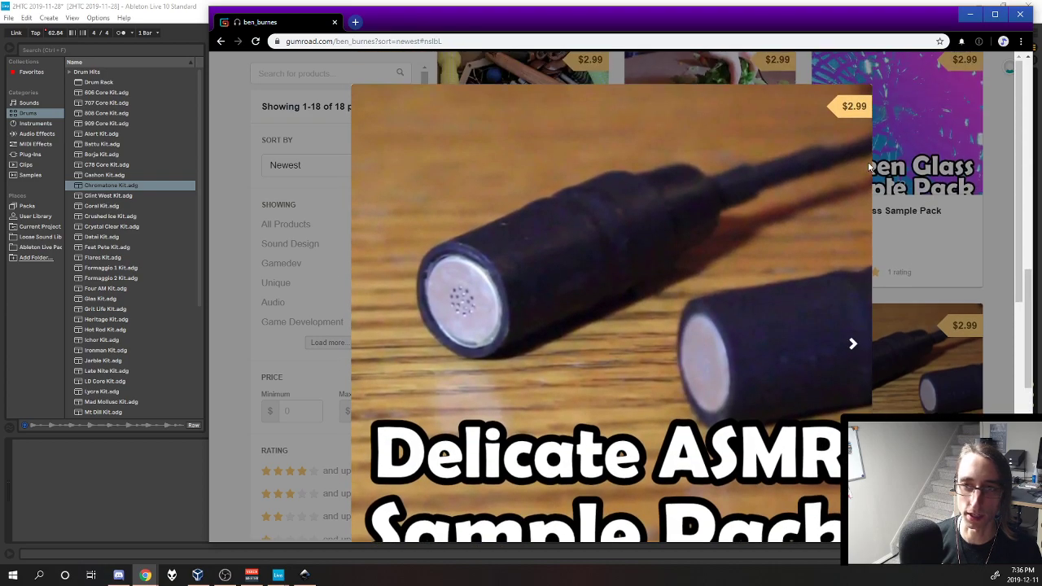
click(911, 165)
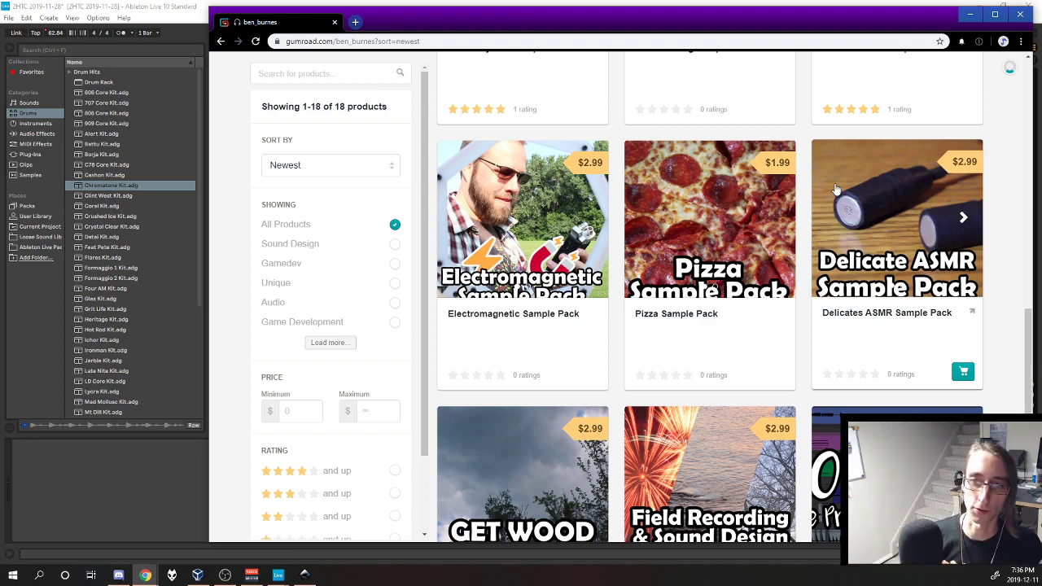
Switch back to Ableton Live and play the soloed Bass Amp track from the Button Pluck 2 clip
key(alt+Tab)
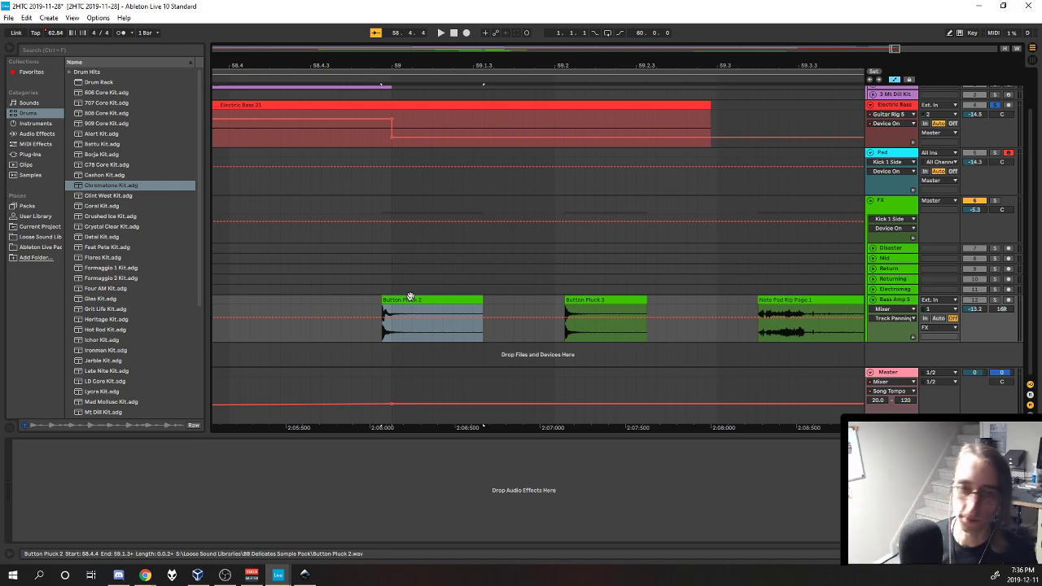
key(space)
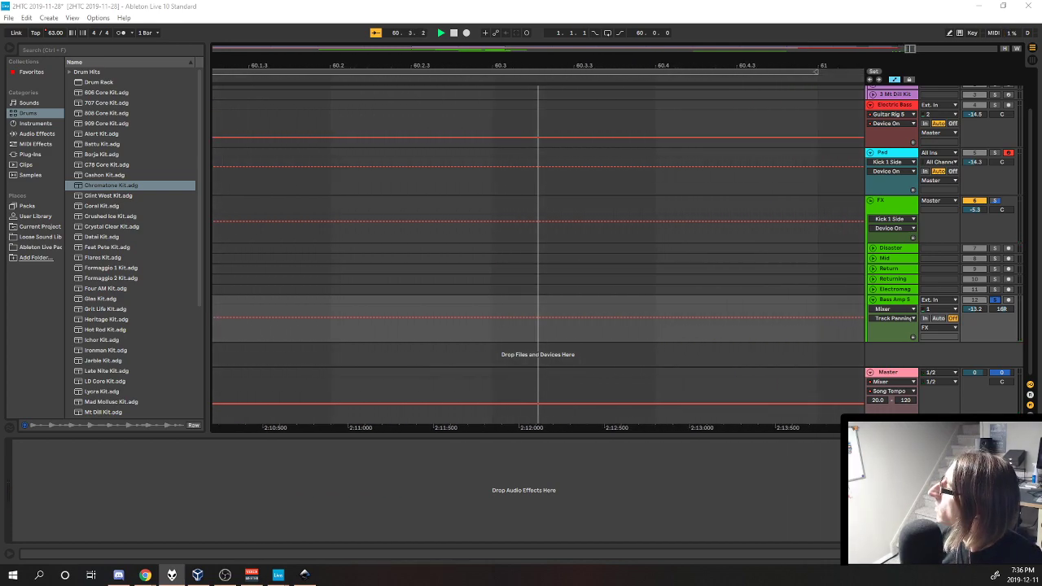
key(space)
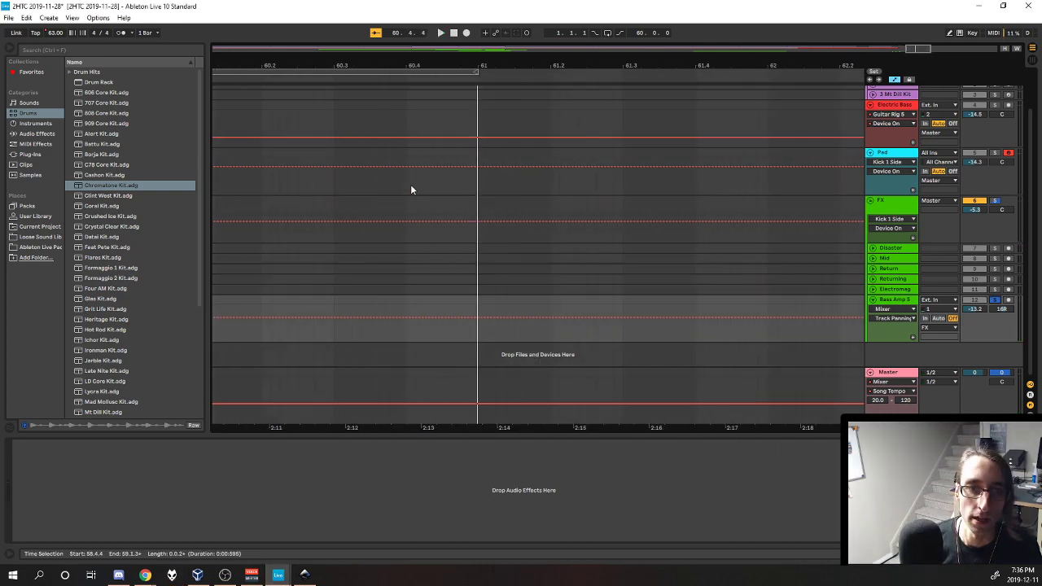
Select the Note Pad Rip Page 1 clip on the Bass Amp track and zoom in on it
scroll(410, 186, down, 8)
scroll(660, 335, up, 6)
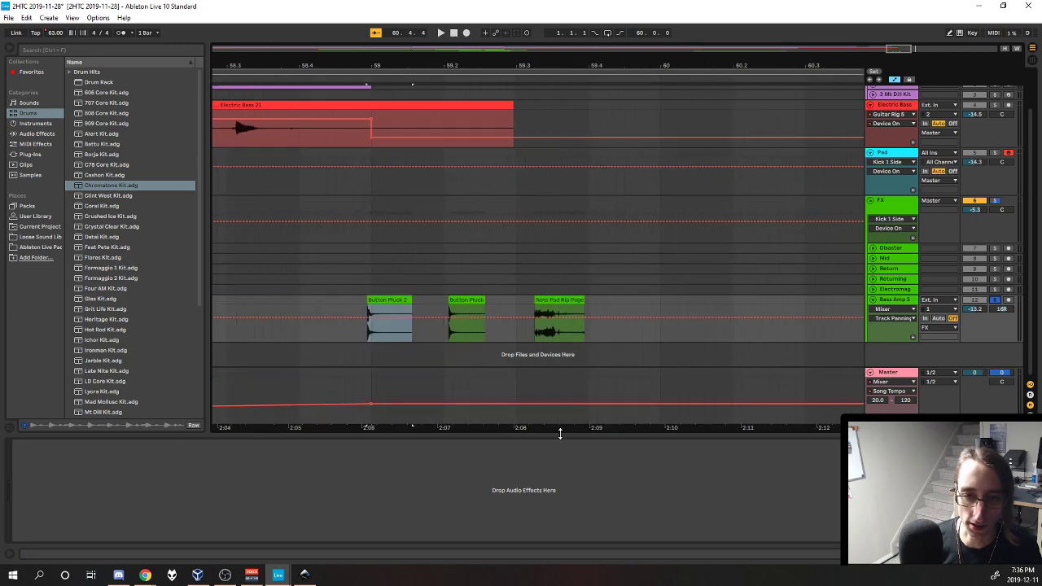
drag(561, 428, 651, 427)
click(640, 299)
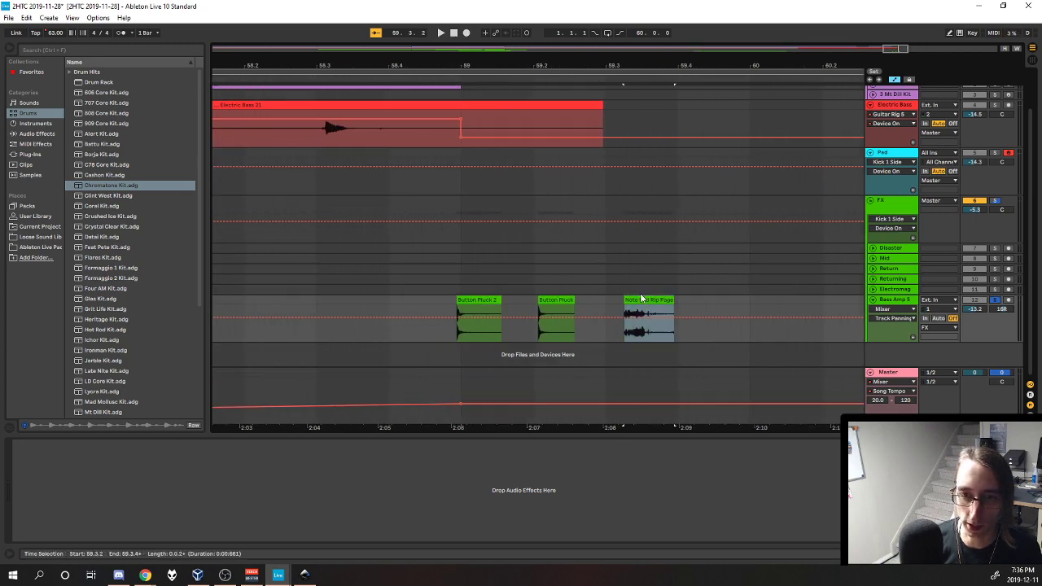
scroll(667, 333, up, 3)
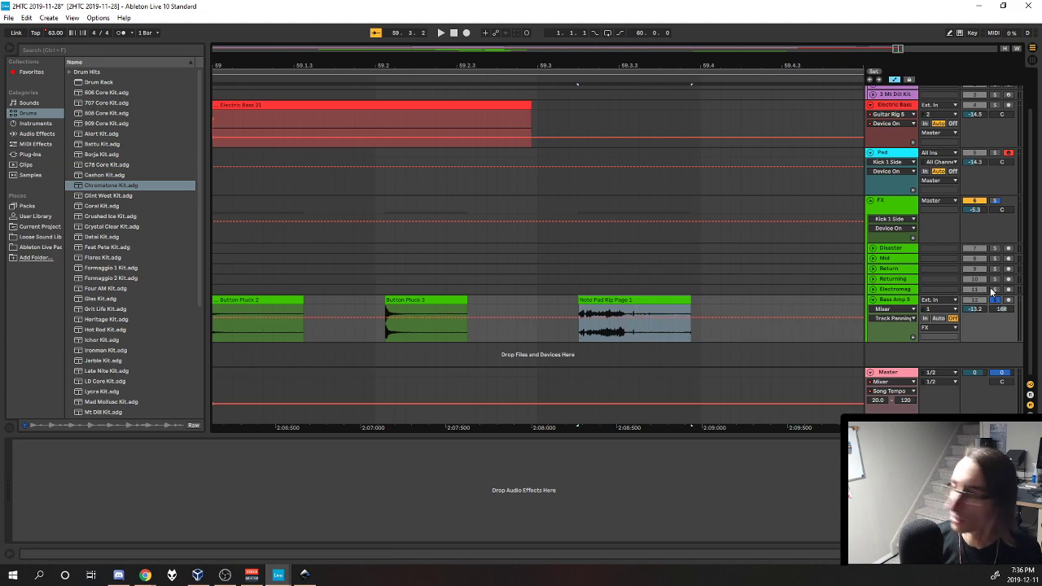
Play the soloed Bass Amp track from the Note Pad Rip Page 1 clip
click(252, 574)
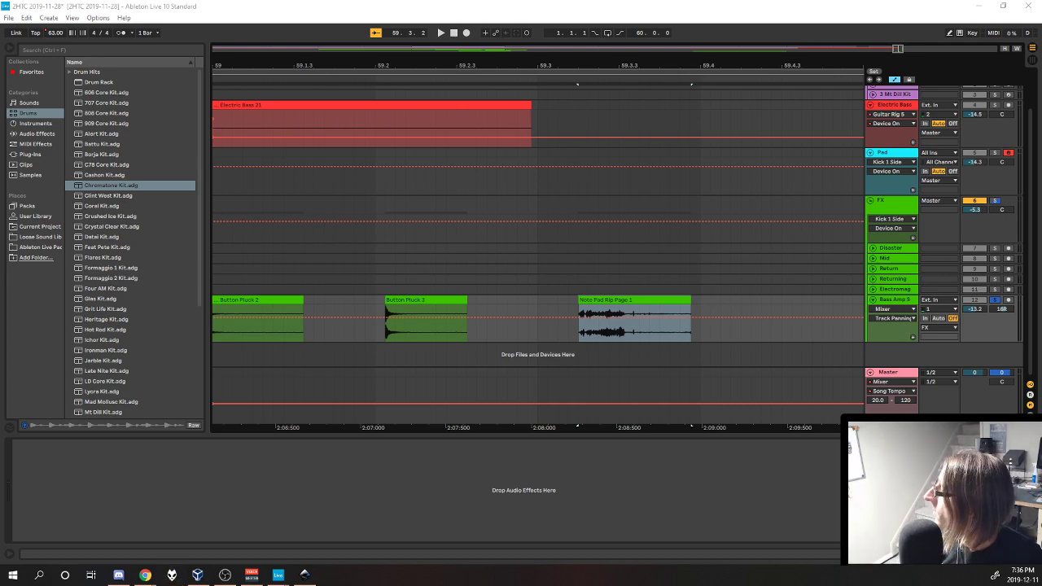
click(469, 4)
key(space)
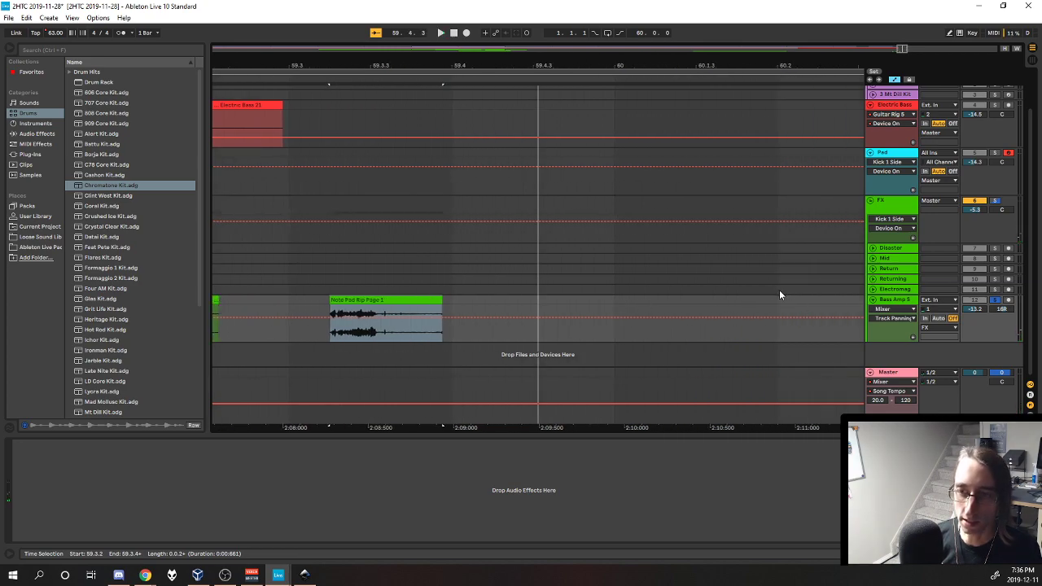
scroll(557, 279, down, 3)
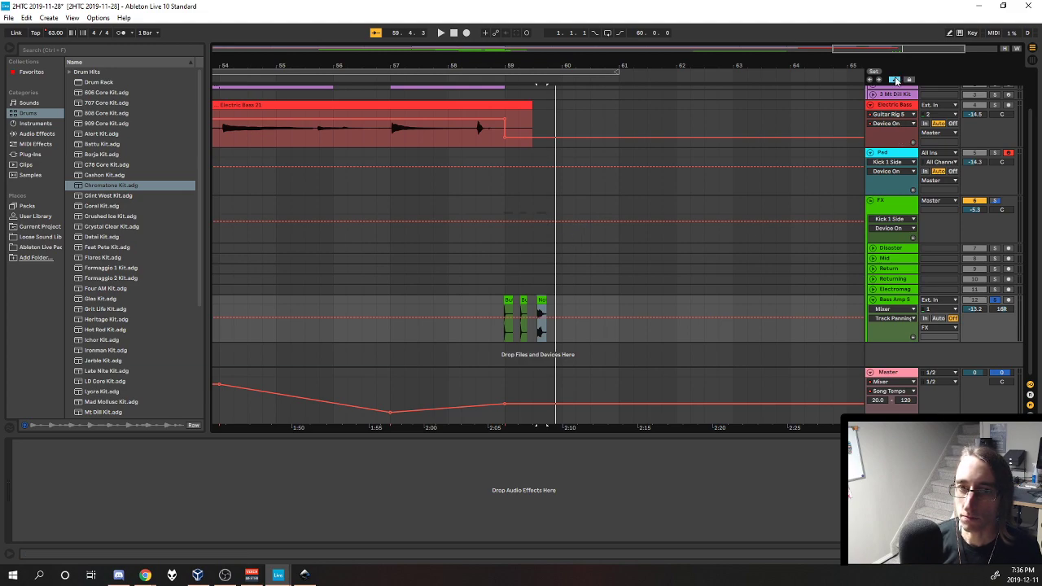
Hide the automation lanes across the arrangement and fold the Bass Amp track
key(a)
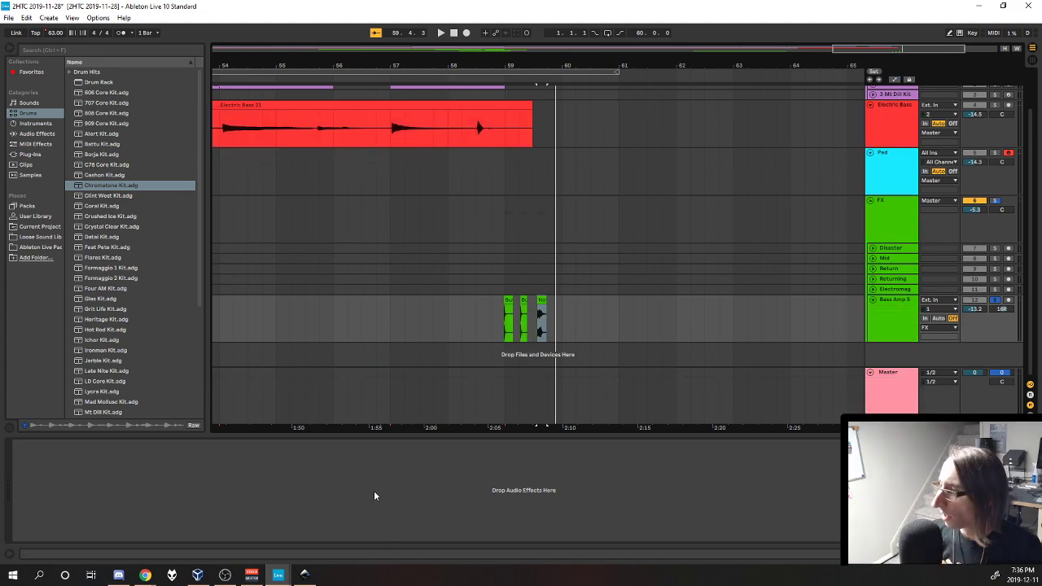
click(144, 575)
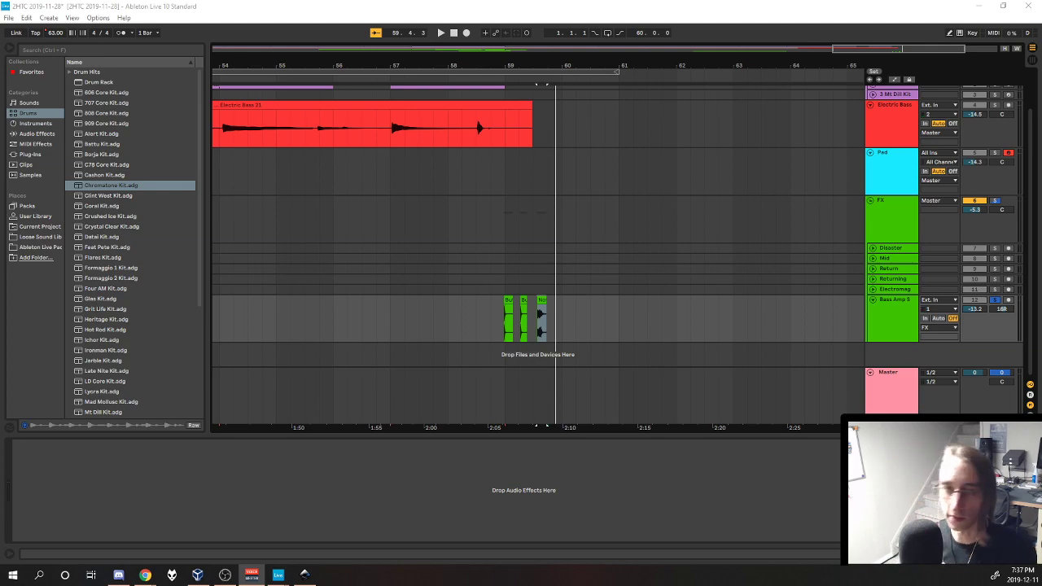
scroll(547, 242, down, 3)
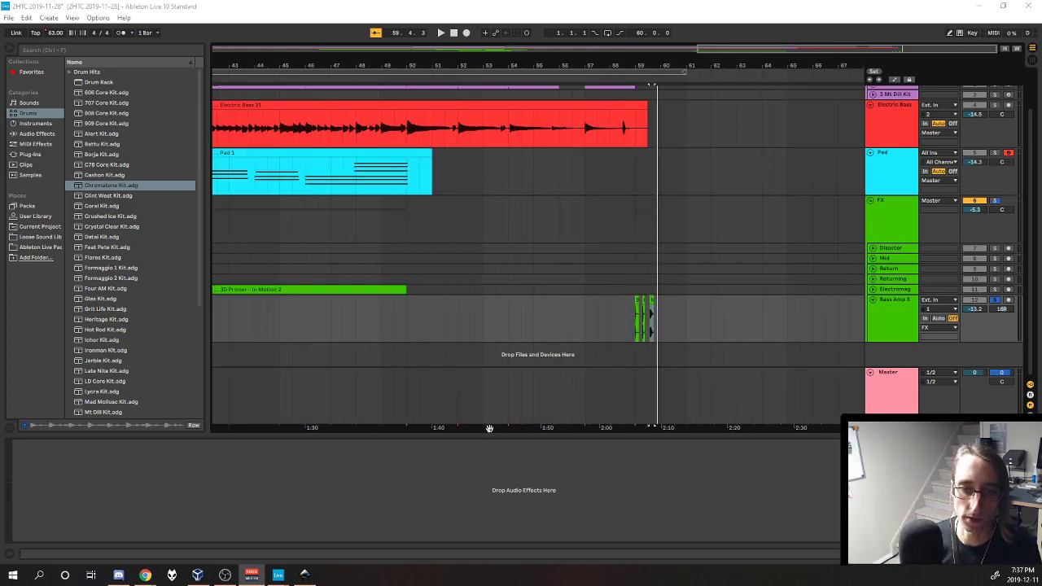
click(872, 300)
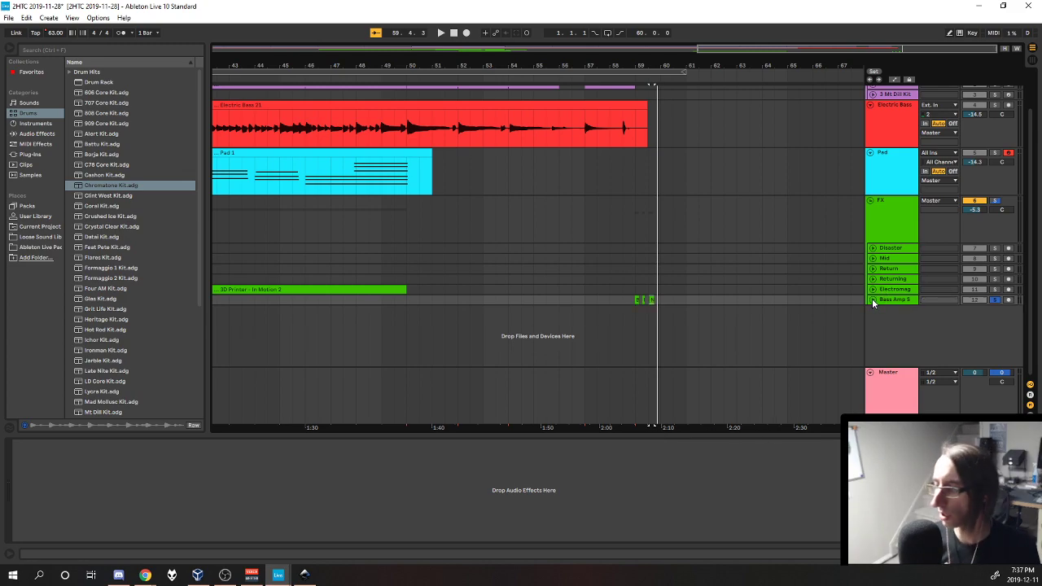
scroll(707, 241, up, 2)
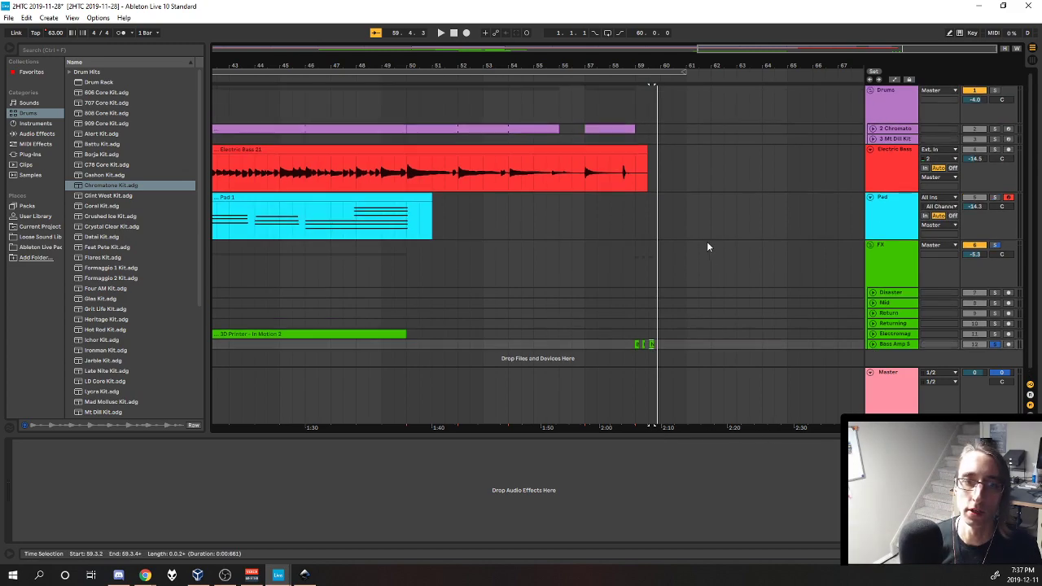
Fold the FX, Pad, Electric Bass and Drums tracks so only slim overview lanes are shown
click(871, 244)
click(871, 197)
click(871, 149)
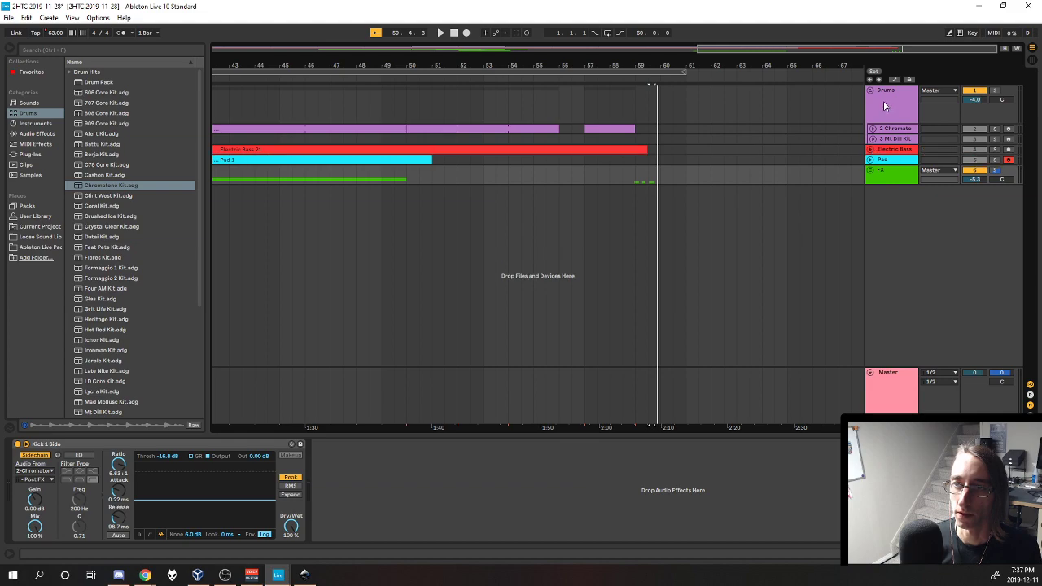
click(870, 90)
Play the arrangement briefly and move the insert marker to the start of the song
drag(717, 426, 1041, 426)
drag(504, 427, 968, 427)
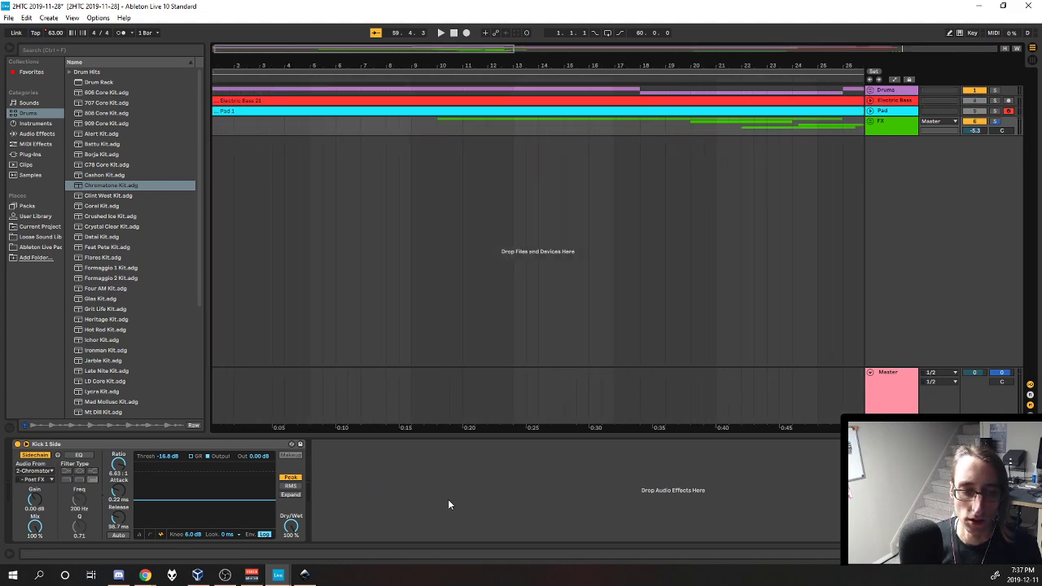
key(space)
key(space)
key(Home)
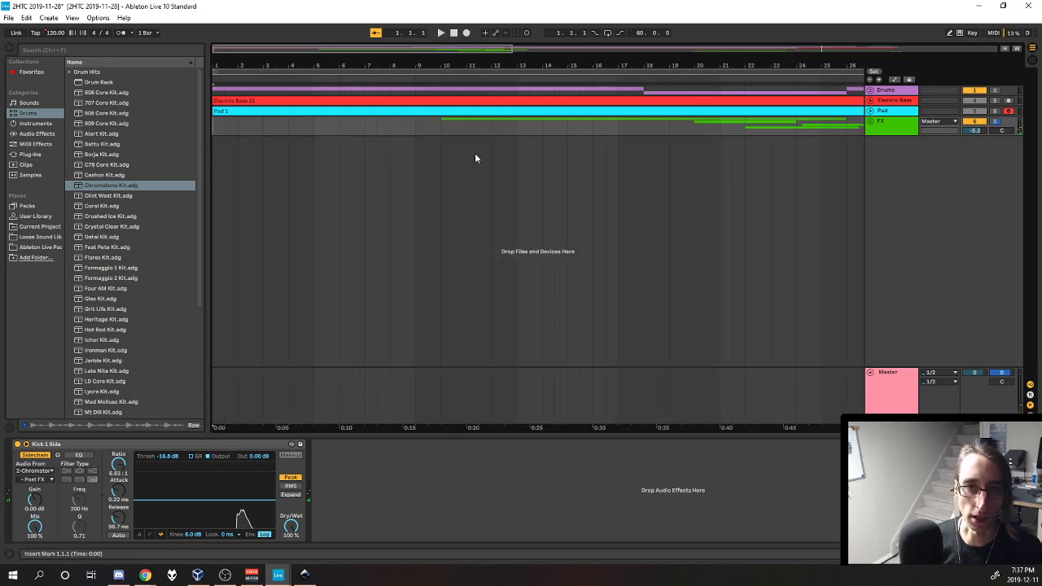
drag(741, 428, 909, 388)
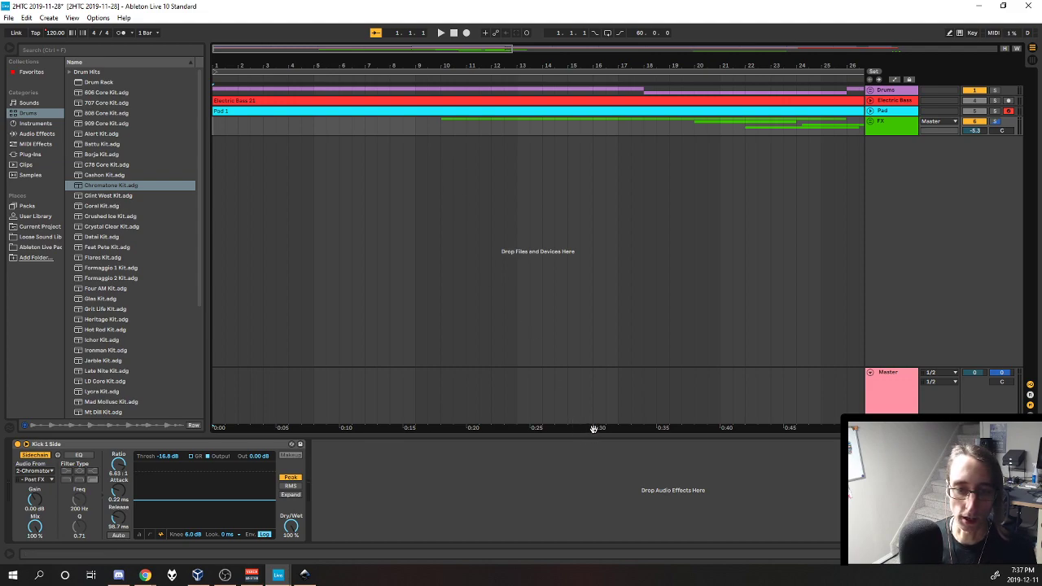
drag(593, 429, 802, 416)
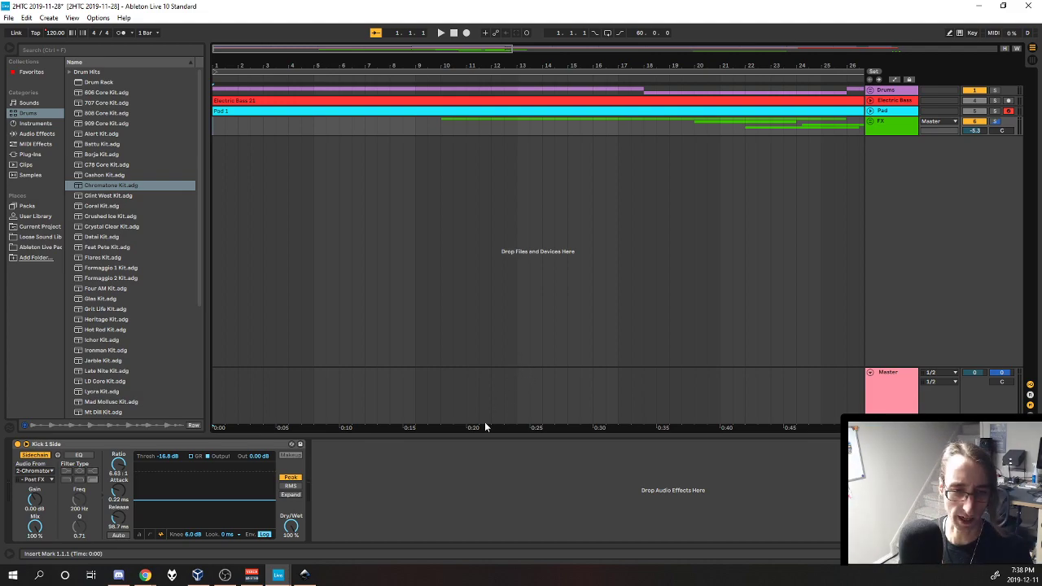
Switch to Inkscape and replace the title placeholder text under the date with "Back In Bass"
click(305, 575)
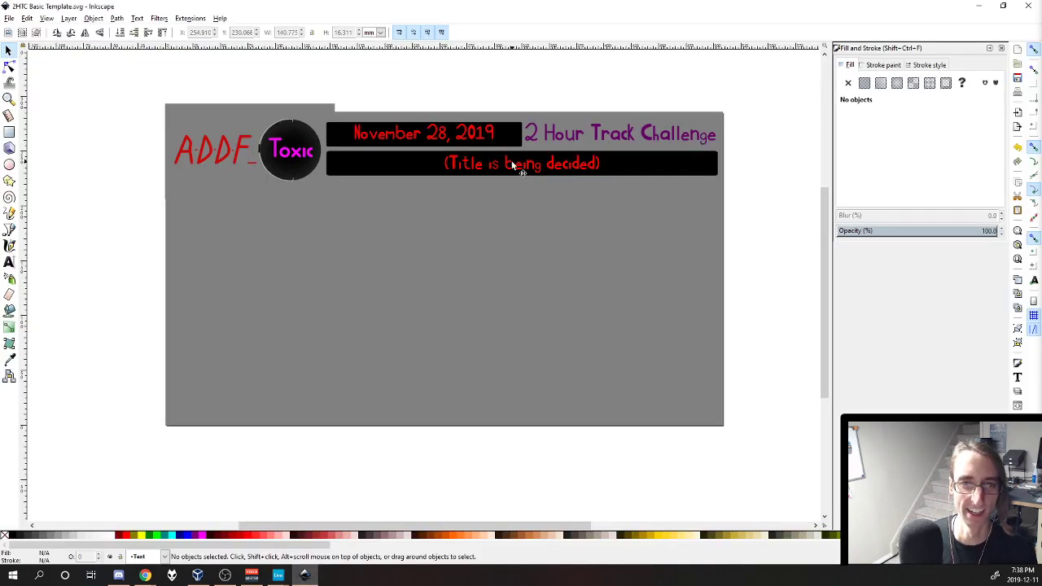
double_click(516, 167)
key(ctrl+a)
text(B)
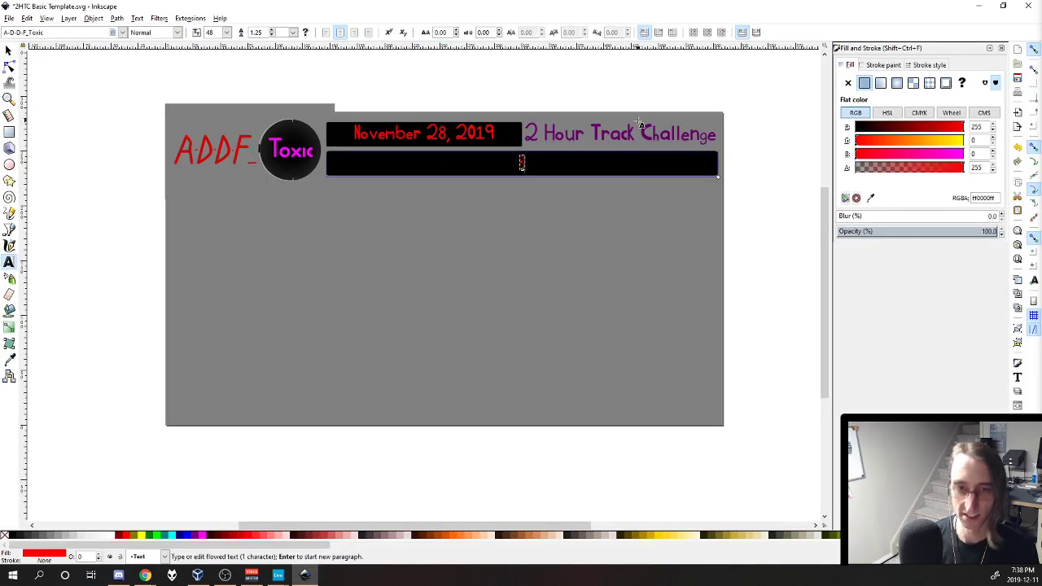
text(ack In Bass)
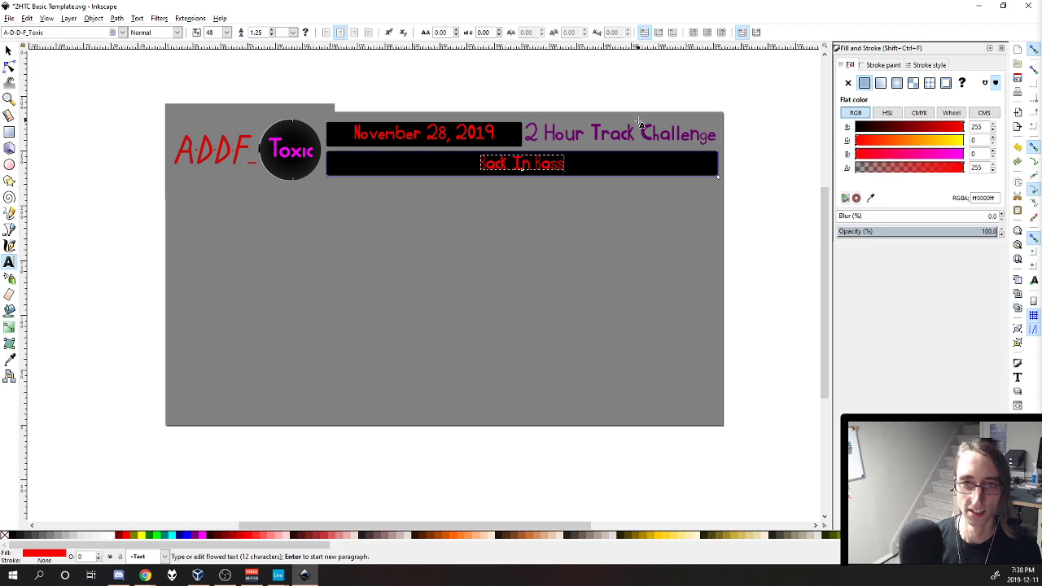
click(8, 50)
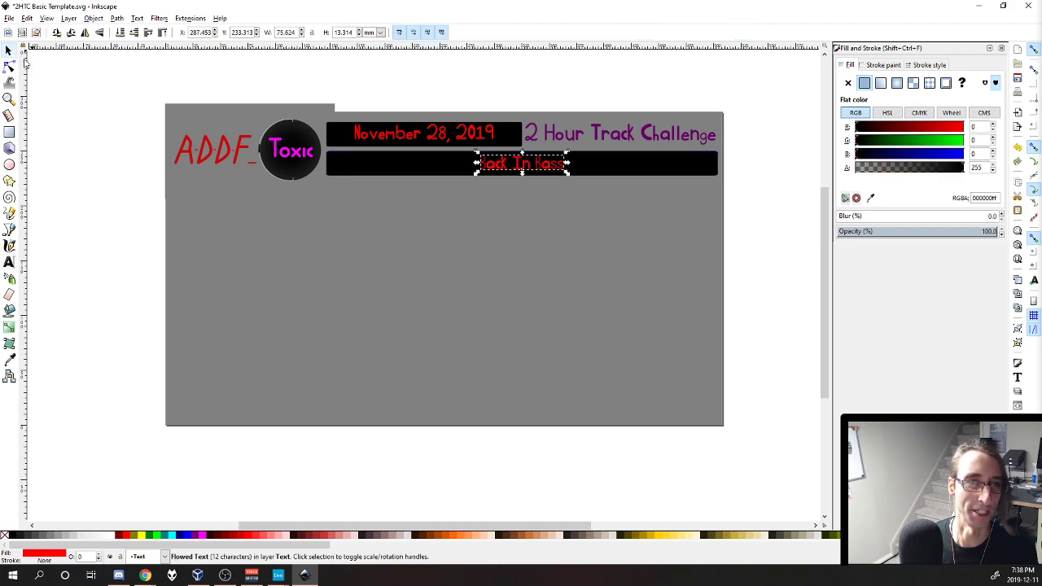
click(88, 91)
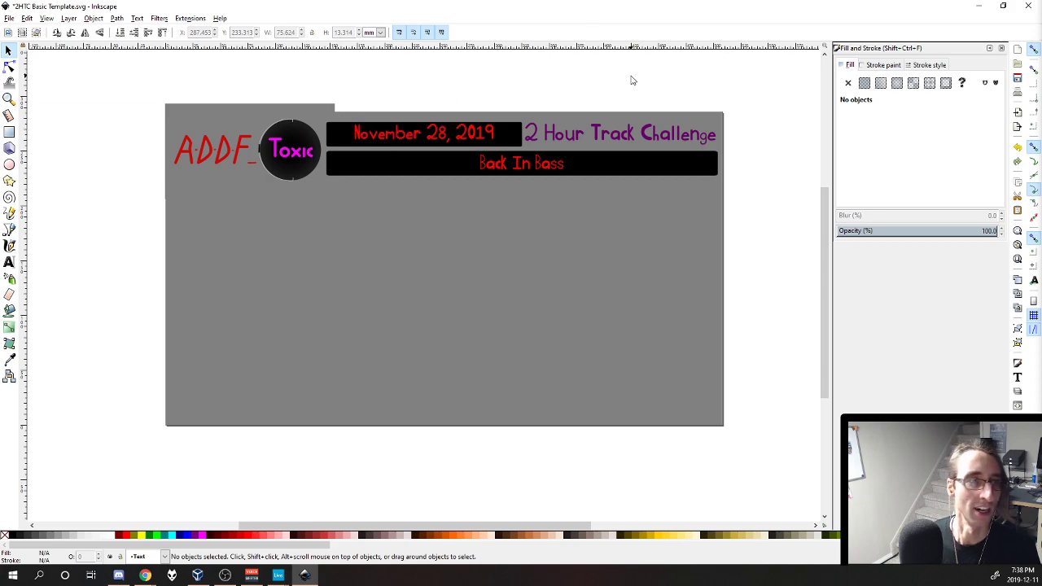
Export the page as Backing.png to the 2019-11-28 Video folder, with the export dialog set to close when complete
key(shift+ctrl+e)
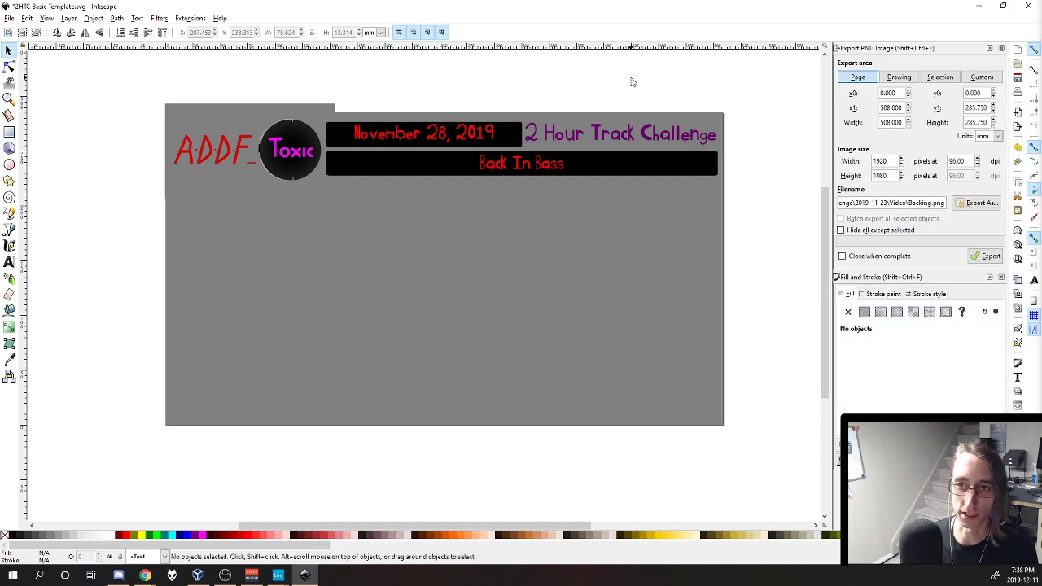
click(886, 202)
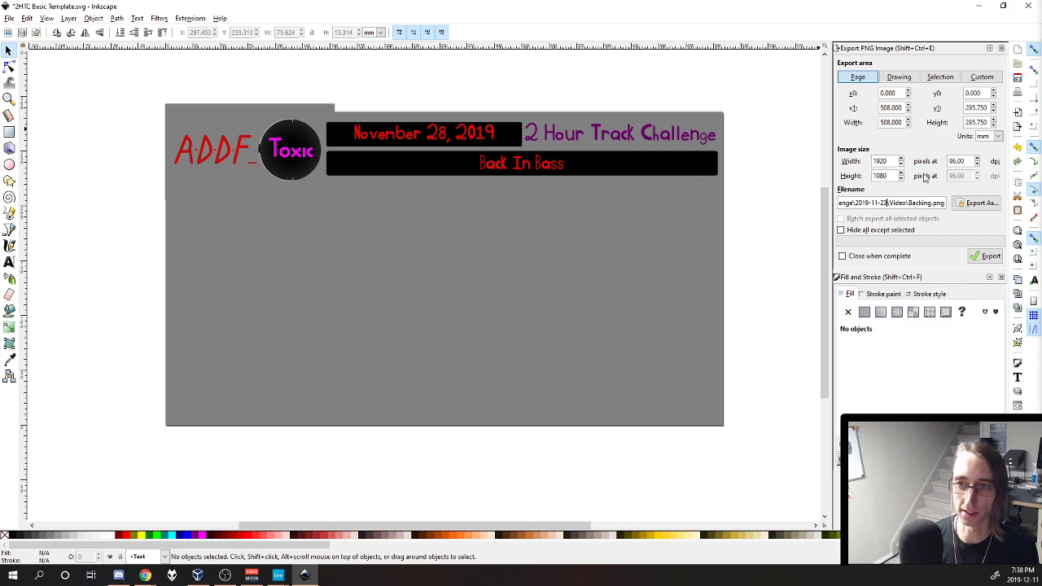
key(BackSpace)
text(8)
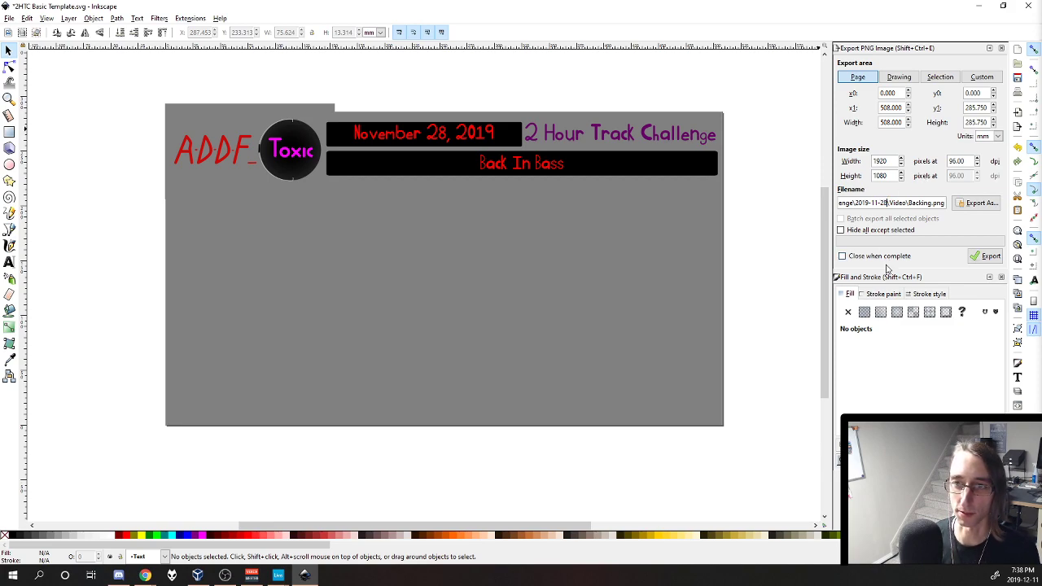
click(887, 257)
click(985, 256)
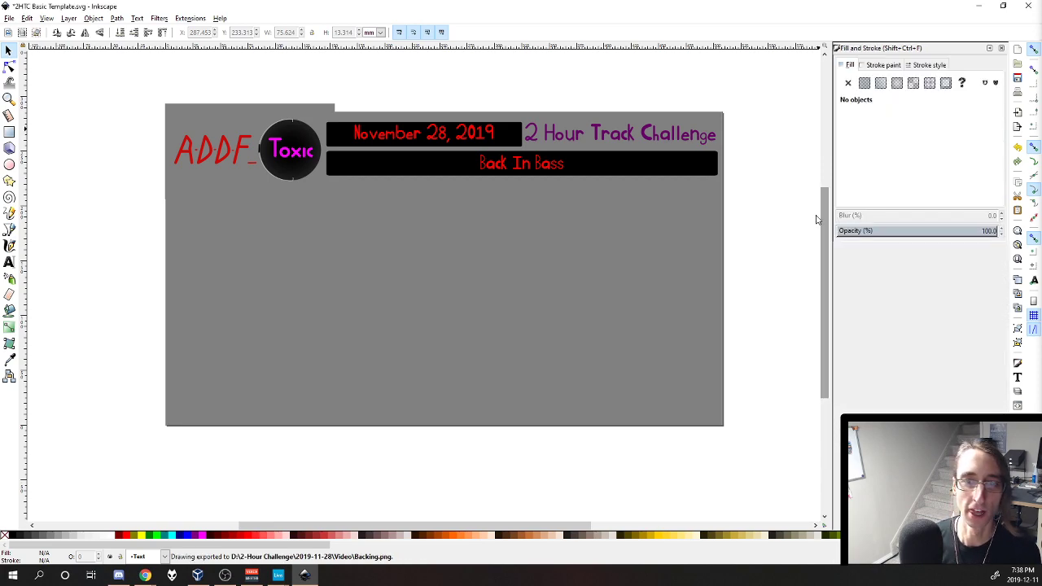
Save the 2HTC Basic Template drawing and close Inkscape
key(ctrl+s)
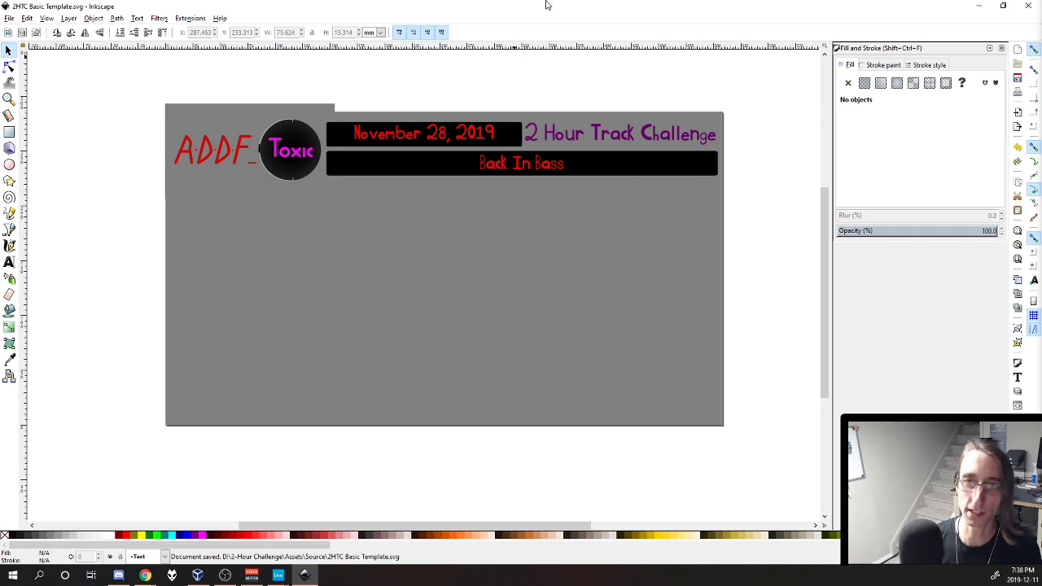
click(1027, 6)
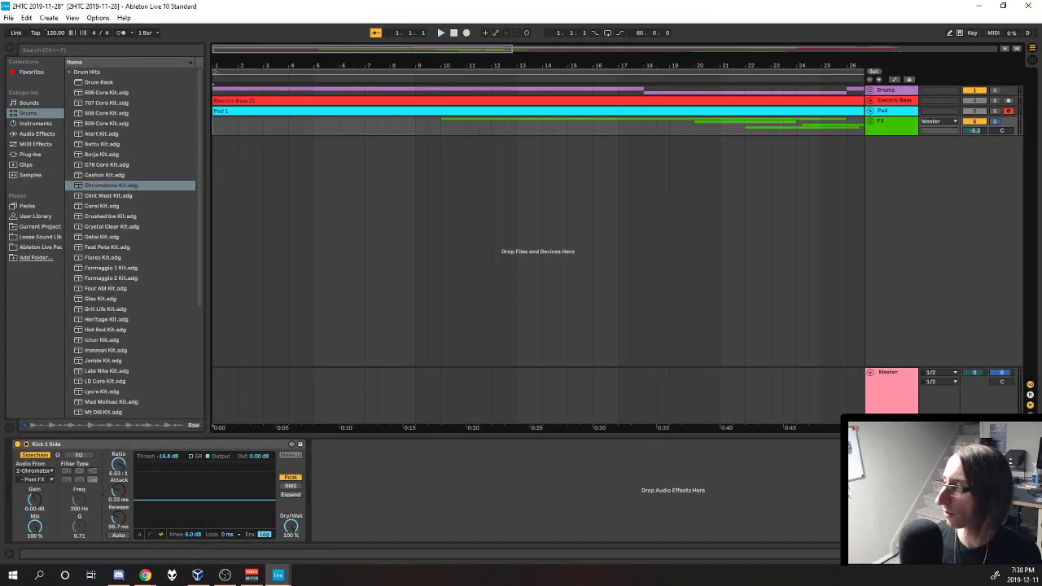
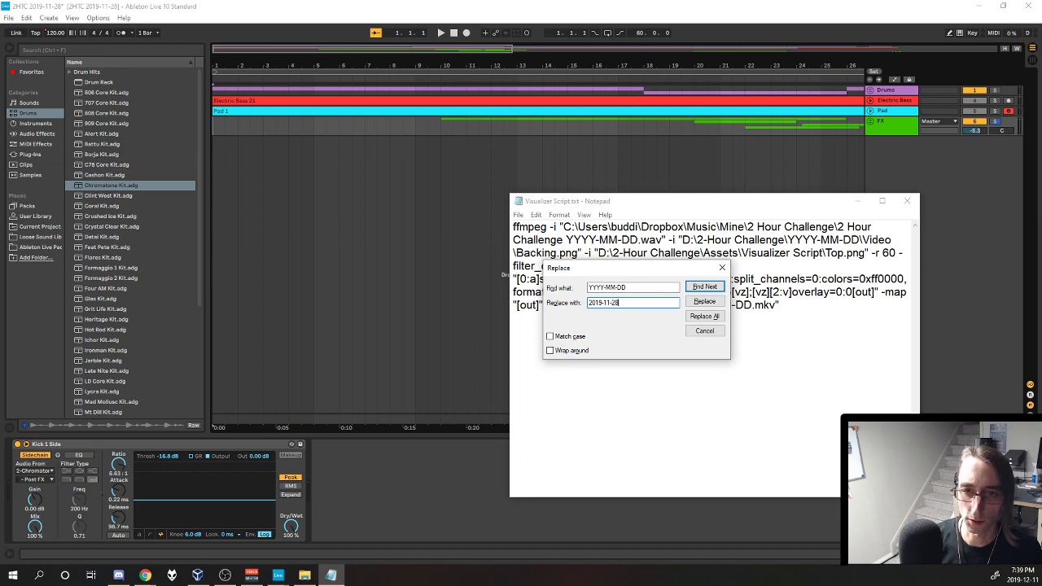
Replace every YYYY-MM-DD in Visualizer Script.txt with 2019-11-28, select the whole script and save the file
click(704, 316)
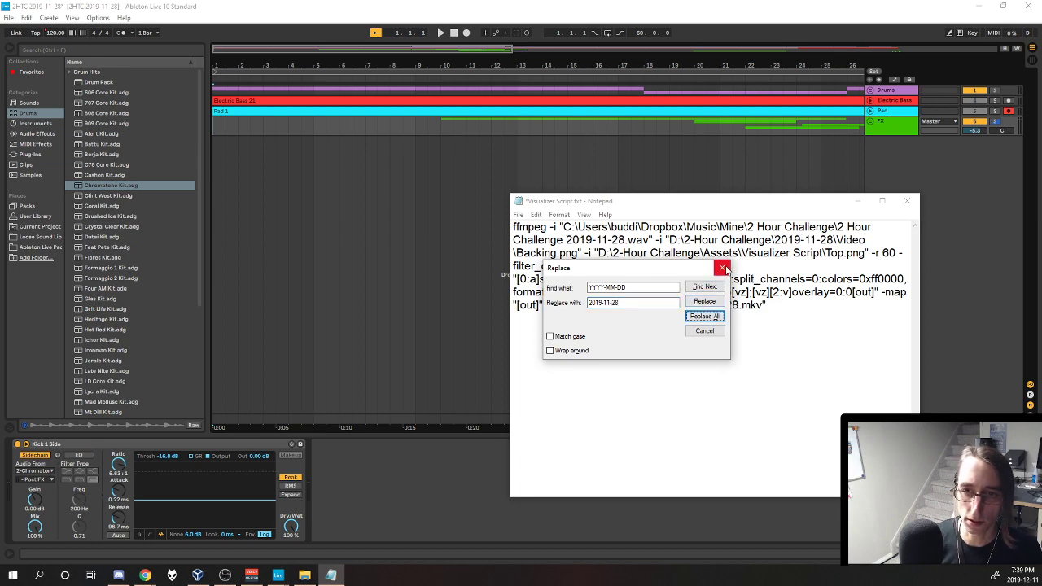
click(722, 267)
key(ctrl+a)
key(ctrl+s)
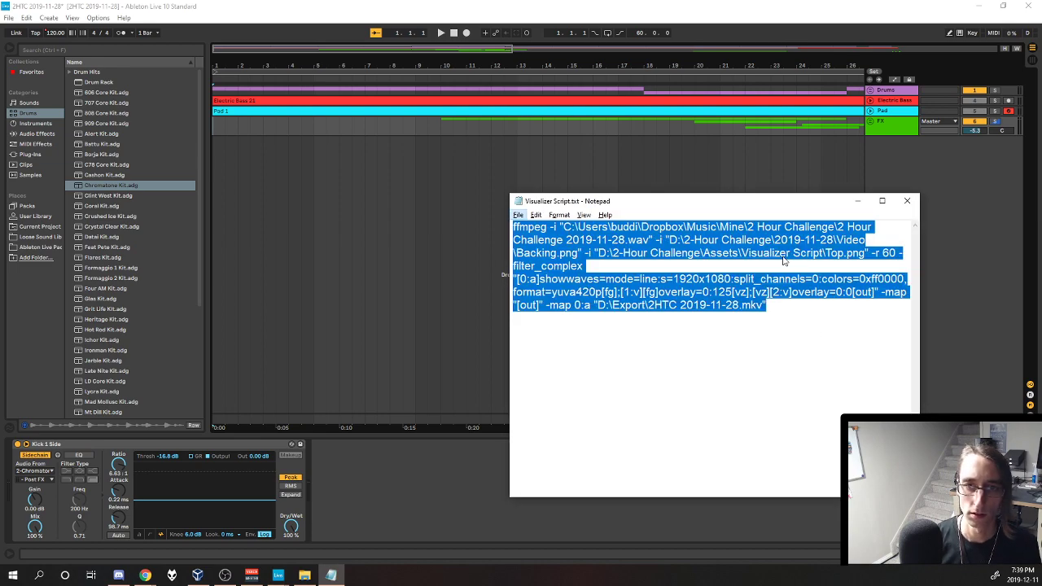
Switch to Command Prompt, run the ffmpeg visualizer command for the 2019-11-28 track, and close the Notepad script
key(alt+Tab)
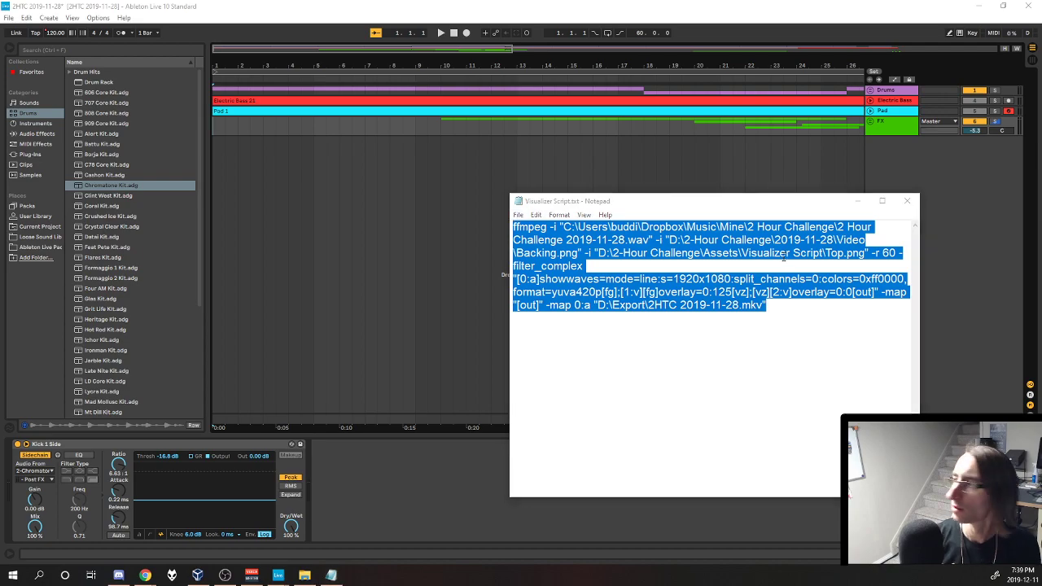
key(Return)
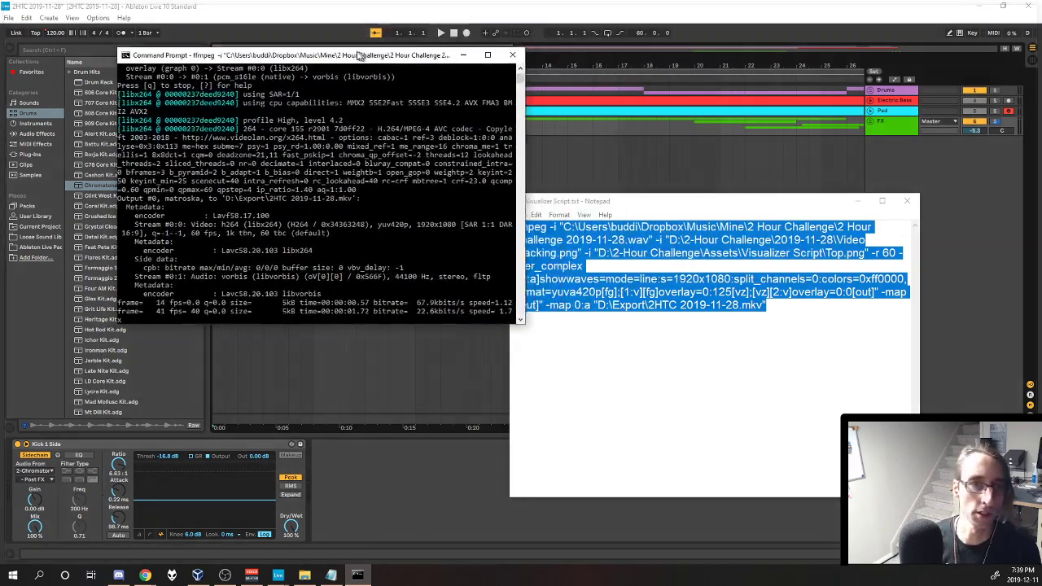
click(668, 350)
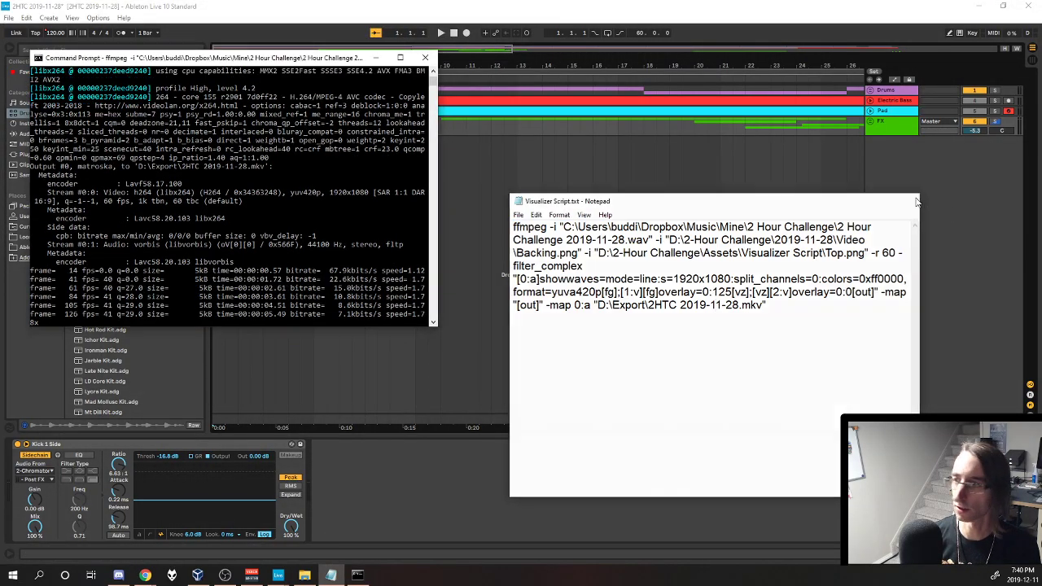
click(906, 201)
key(alt+Tab)
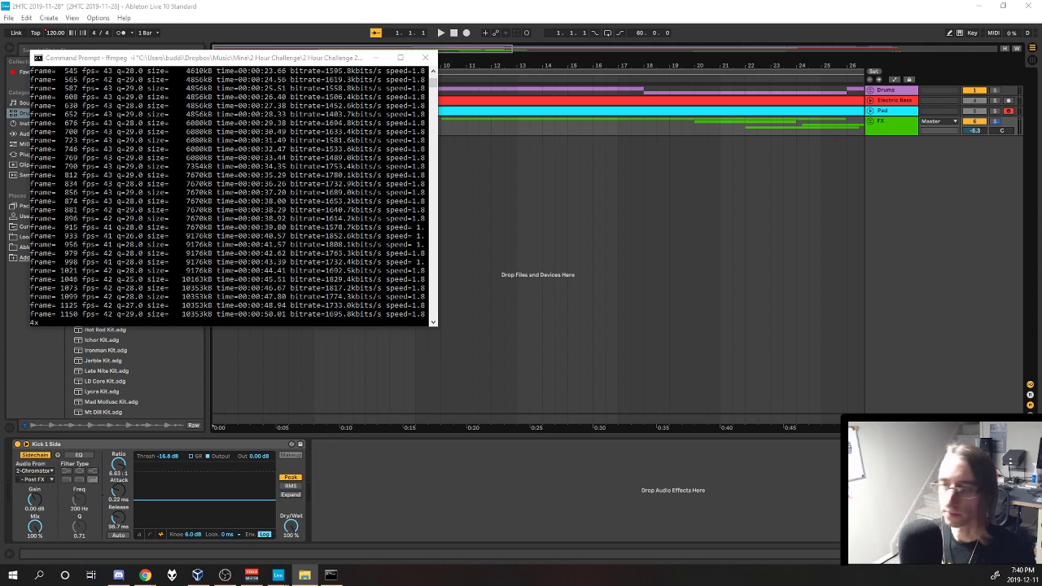
Switch back to Ableton Live and unfold the FX, Pad, Electric Bass and Drums tracks
click(447, 4)
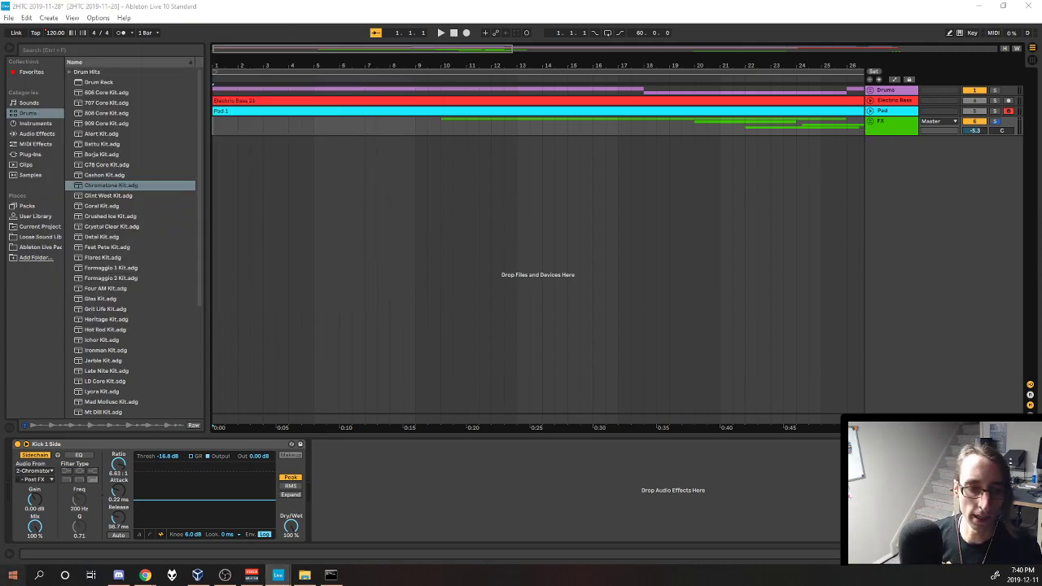
key(super)
click(397, 118)
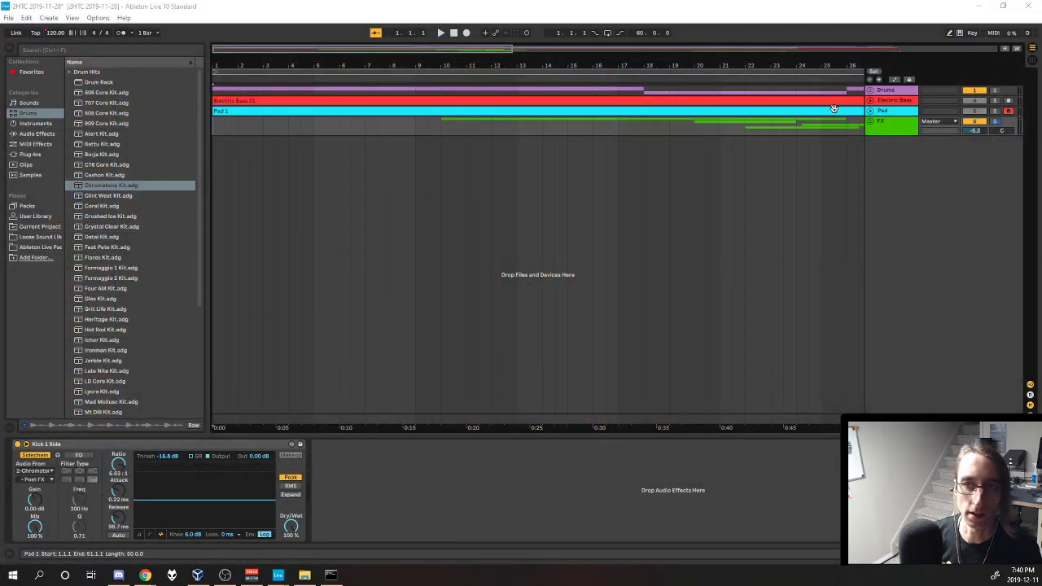
click(872, 120)
click(870, 111)
click(870, 100)
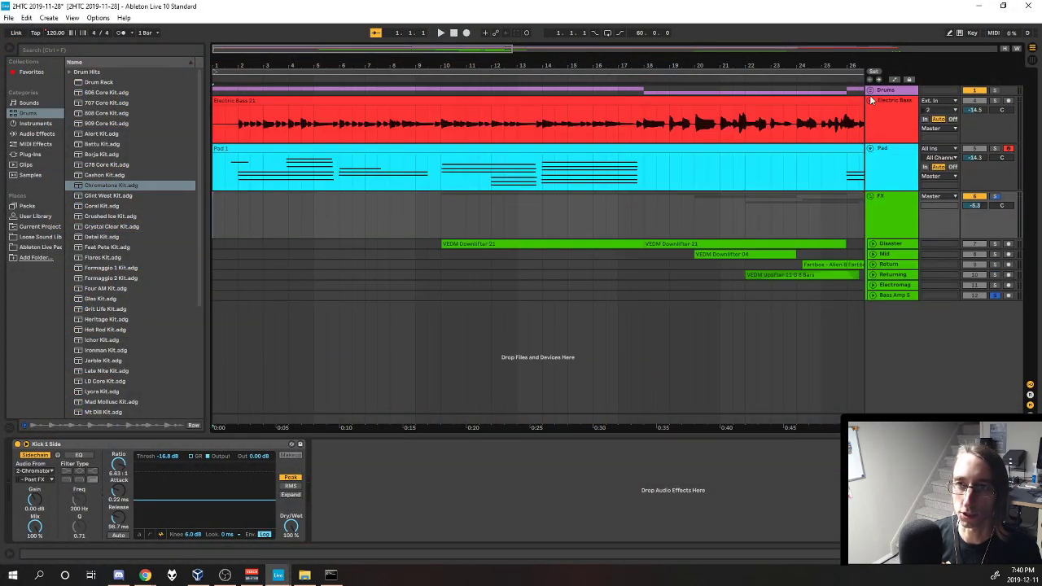
click(870, 91)
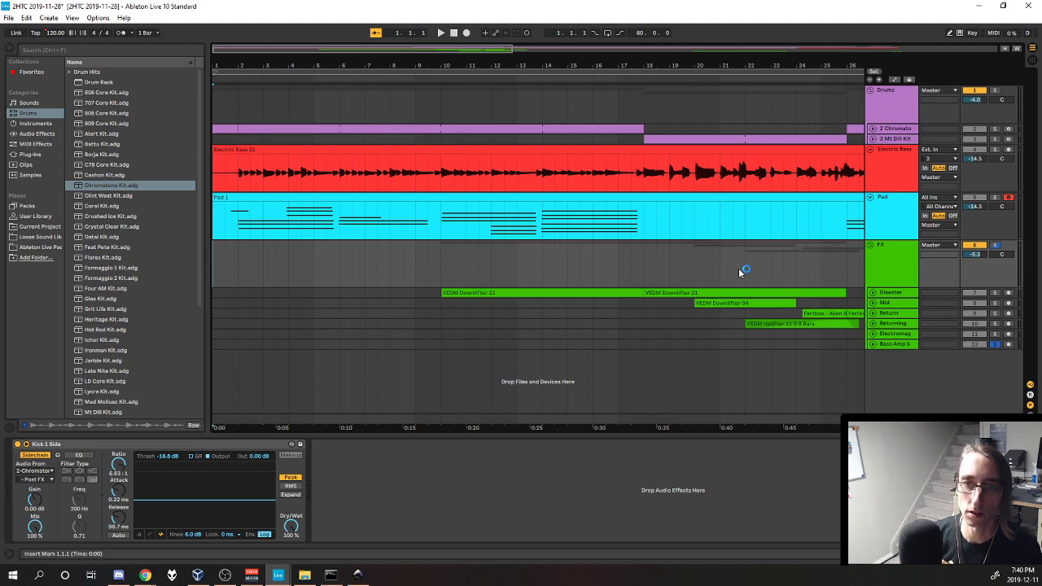
Turn off solo on the FX group and show the master track's device chain, with the whole arrangement in view
scroll(738, 271, down, 2)
scroll(738, 275, down, 1)
scroll(738, 275, up, 2)
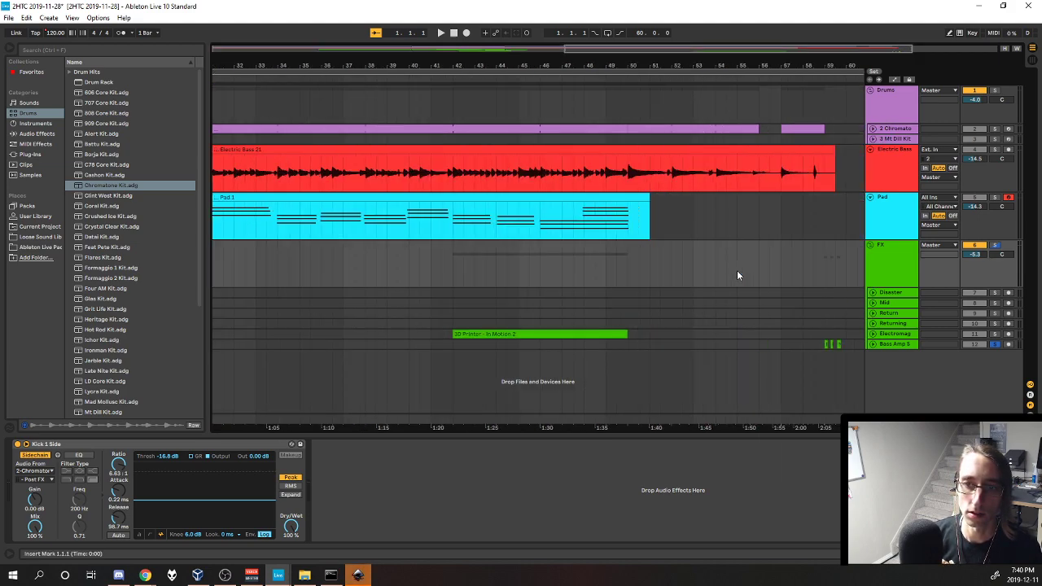
drag(642, 424, 919, 423)
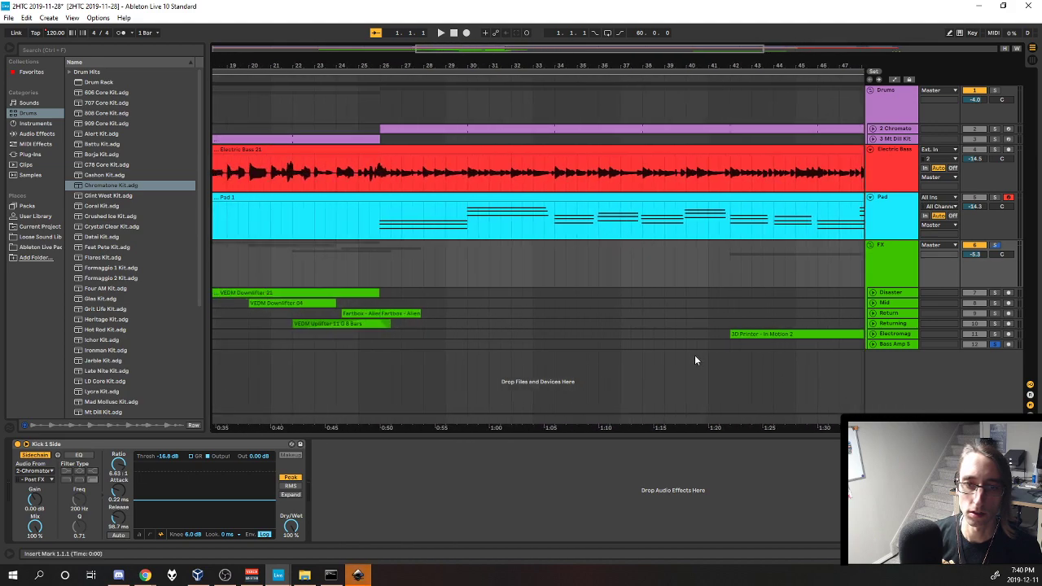
scroll(694, 356, down, 2)
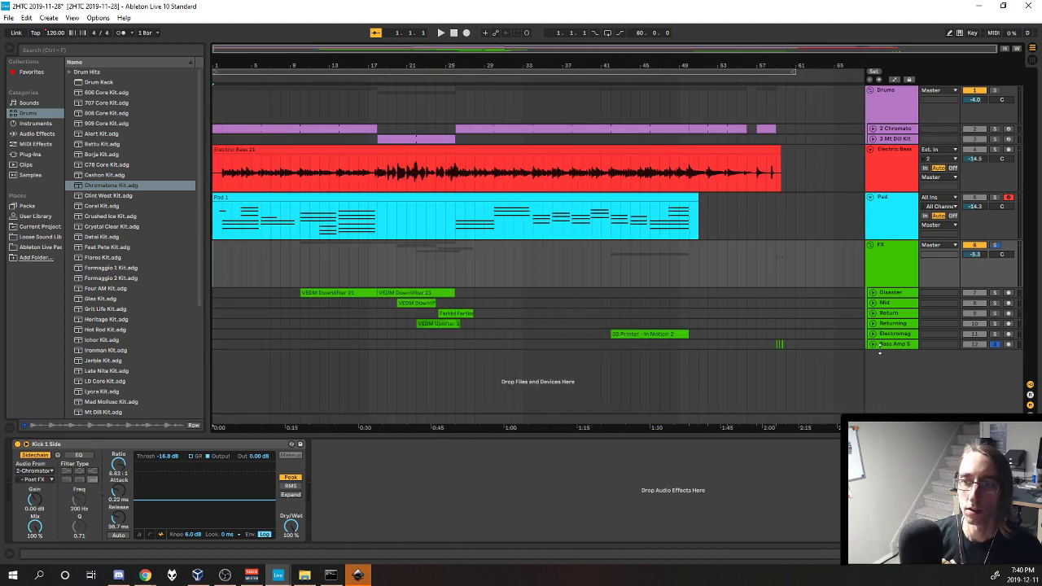
click(995, 246)
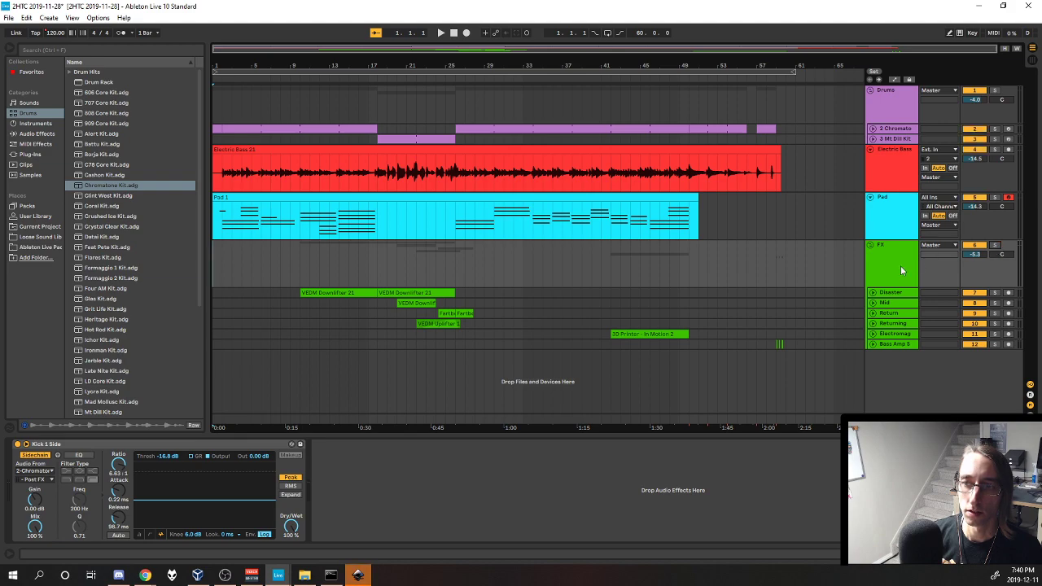
click(634, 417)
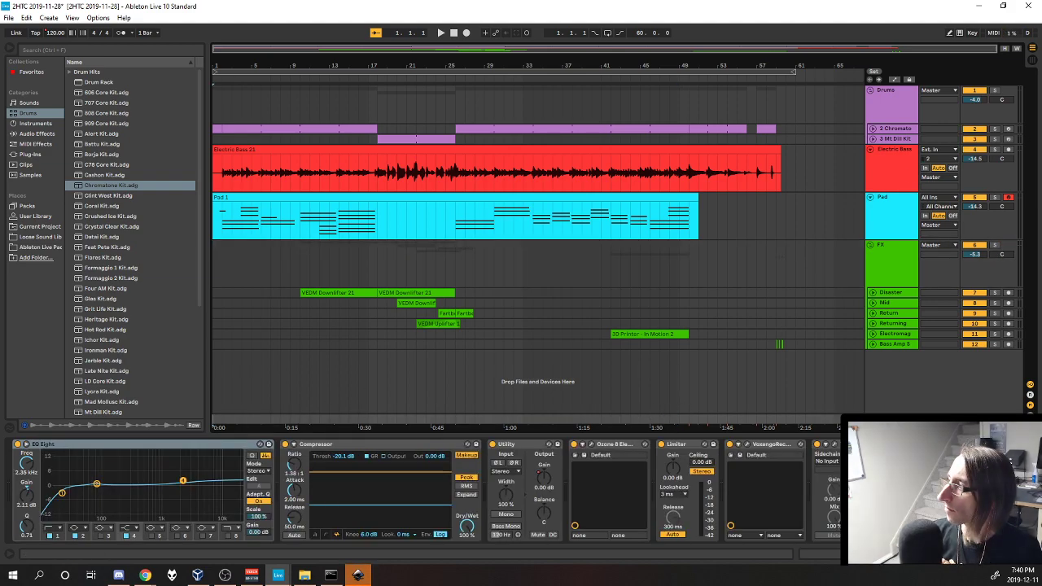
Switch to Inkscape and open the recent drawing 2HTC Premiere Thumbnail.svg
click(358, 575)
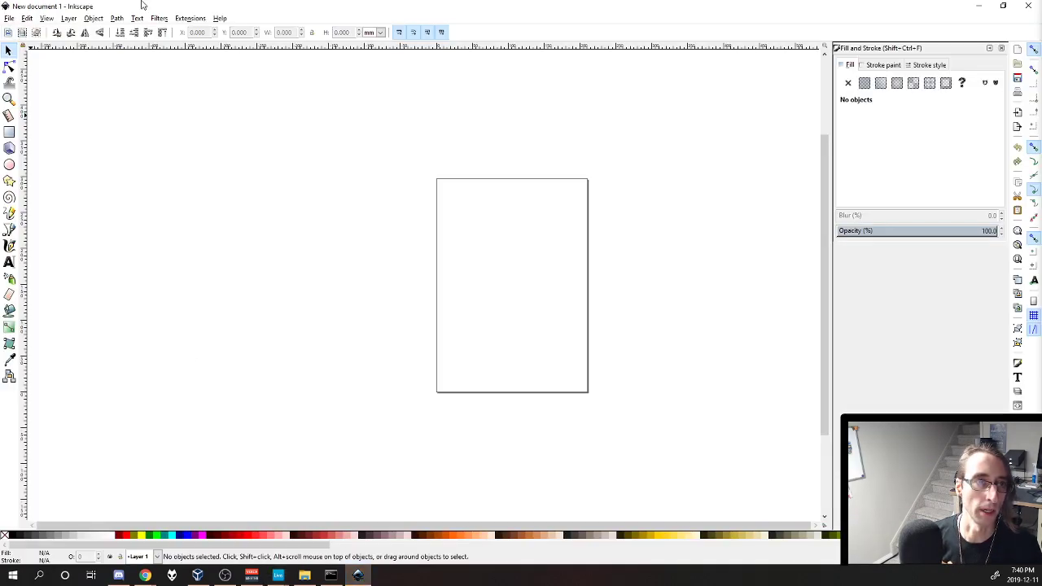
click(9, 17)
mouse_move(47, 64)
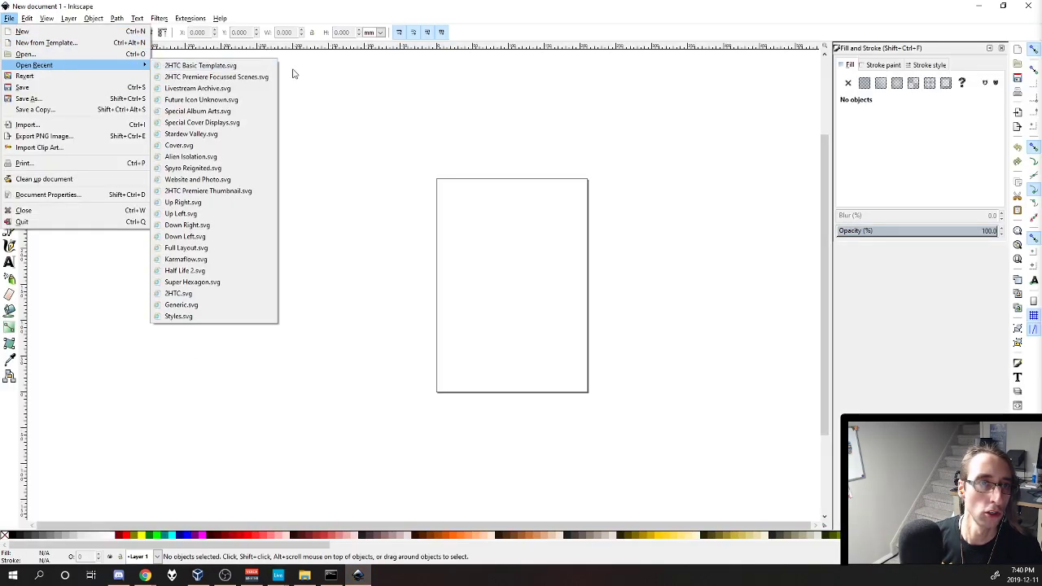
click(239, 192)
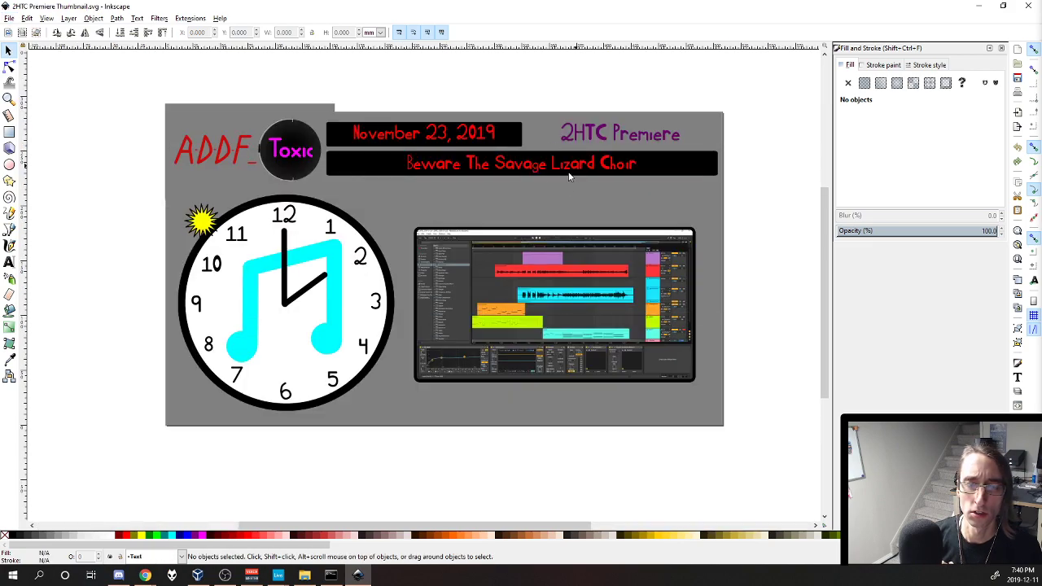
Change the thumbnail's date to November 28, 2019 and its song title to "Back In Bass"
double_click(444, 136)
key(shift+Left)
text(8)
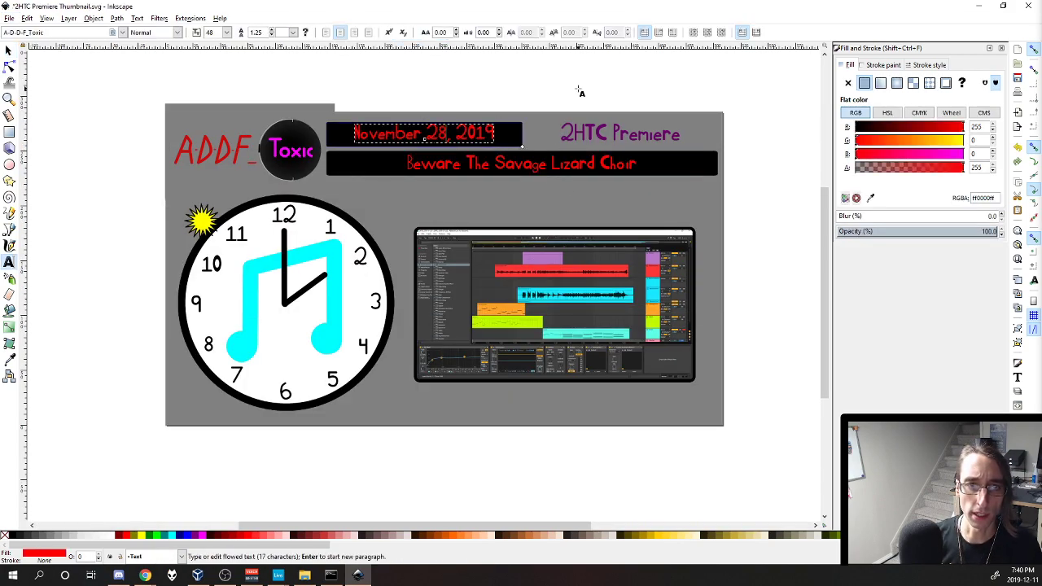
click(607, 165)
key(ctrl+a)
text(B)
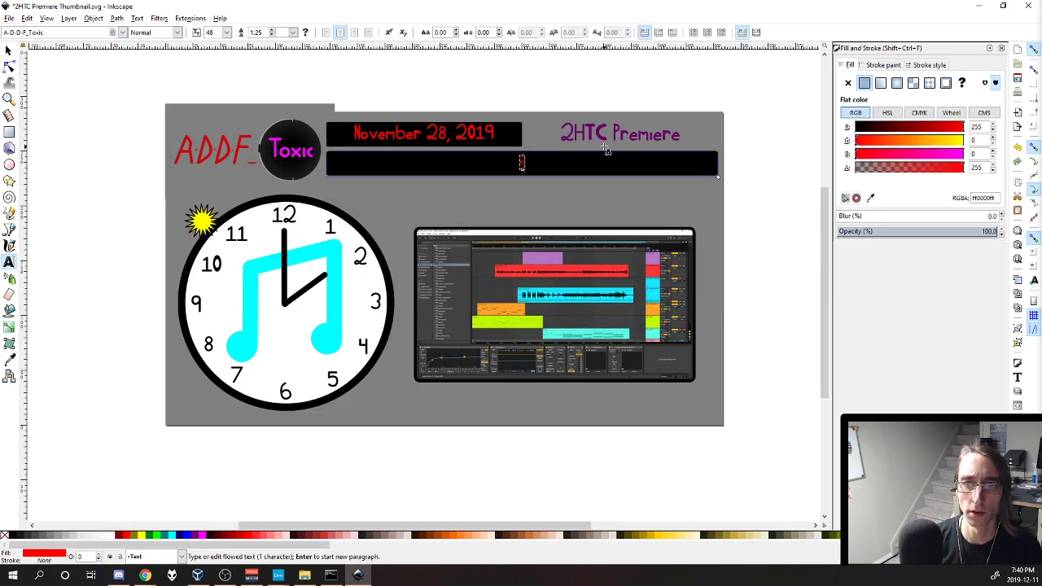
text(ack In Bass)
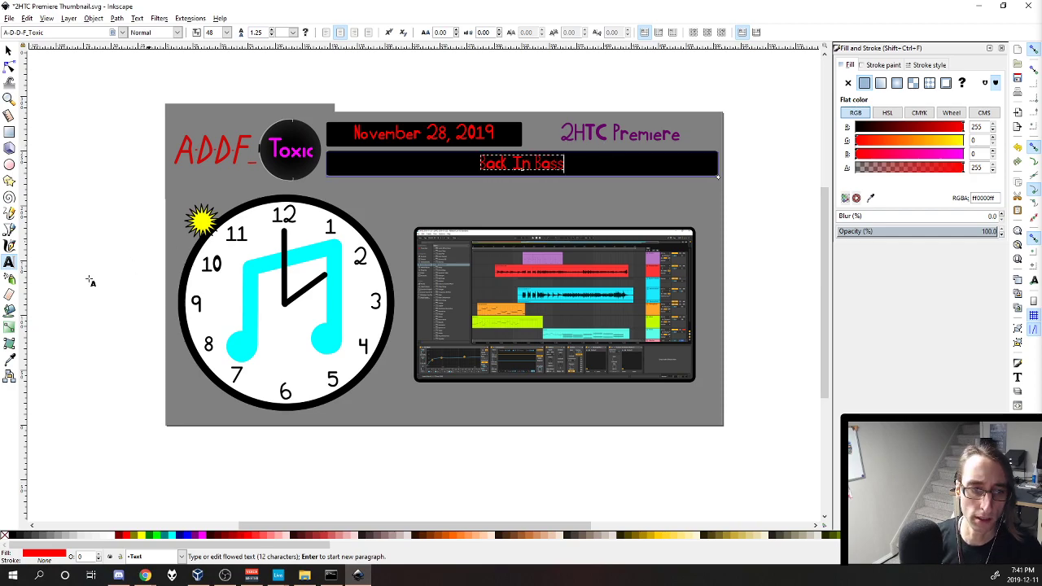
click(8, 49)
Switch to Ableton Live, capture a full-screen screenshot of the arrangement, and return to Inkscape
key(alt+Tab)
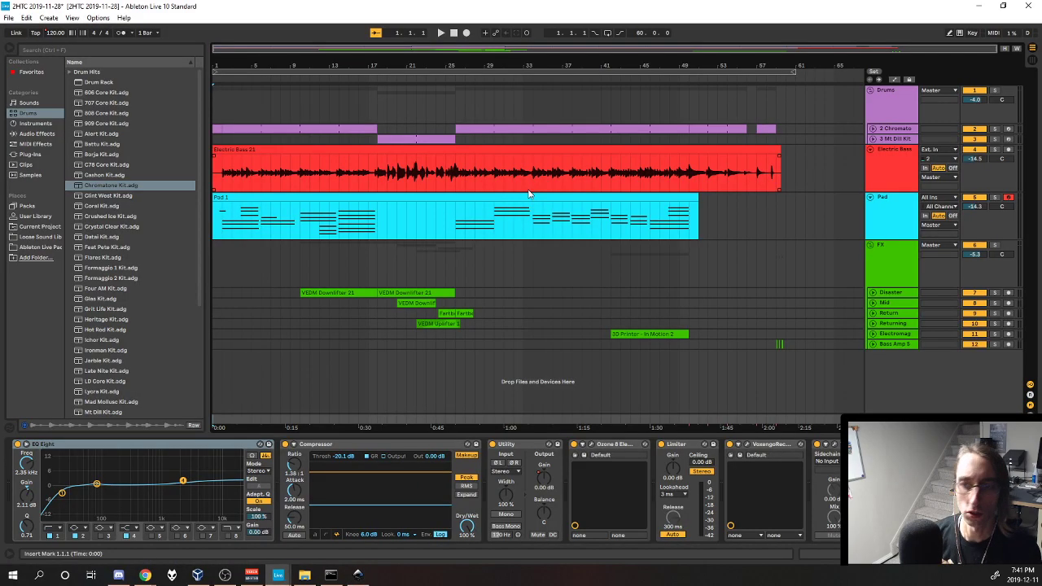
key(Print)
click(536, 237)
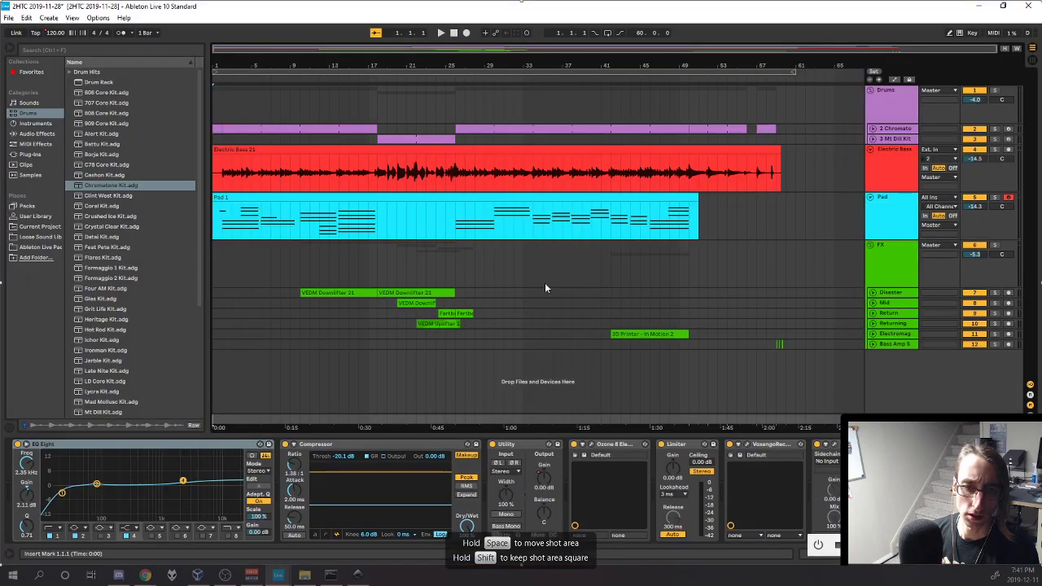
key(alt+Tab)
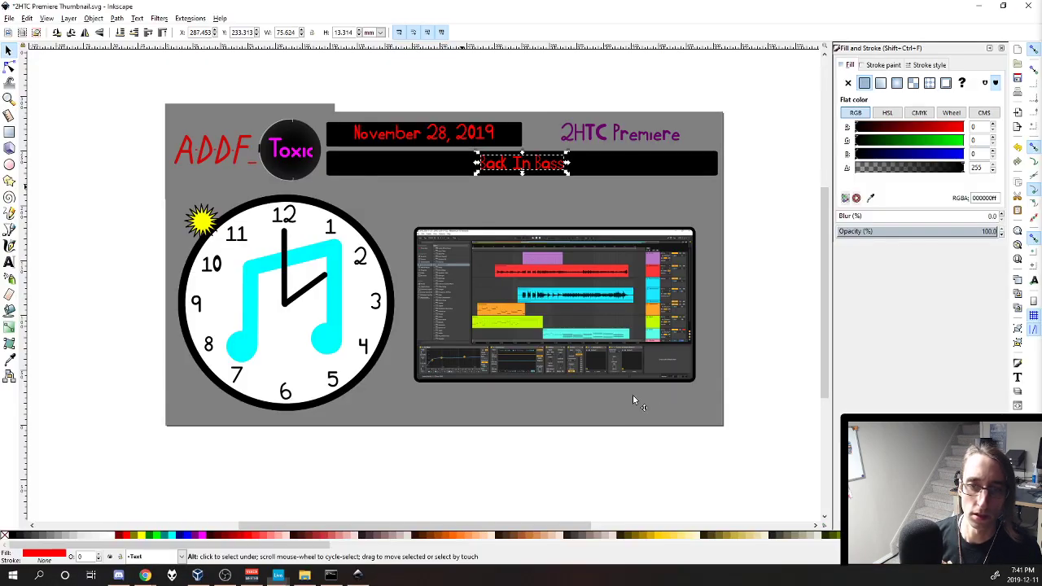
Delete the old project screenshot from the thumbnail and paste the new Ableton Live capture in its place
click(570, 291)
key(Delete)
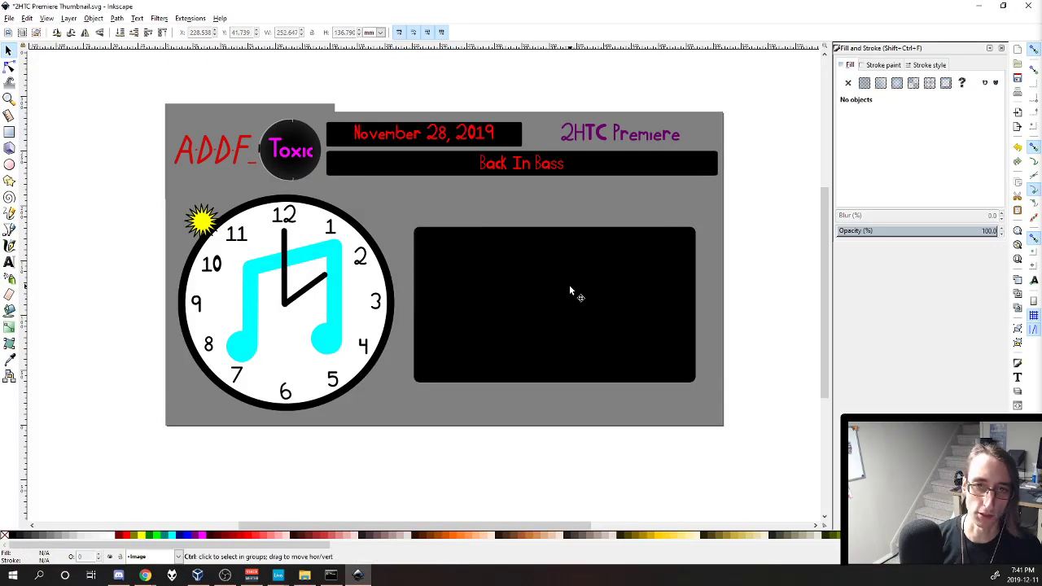
key(ctrl+v)
drag(686, 307, 574, 296)
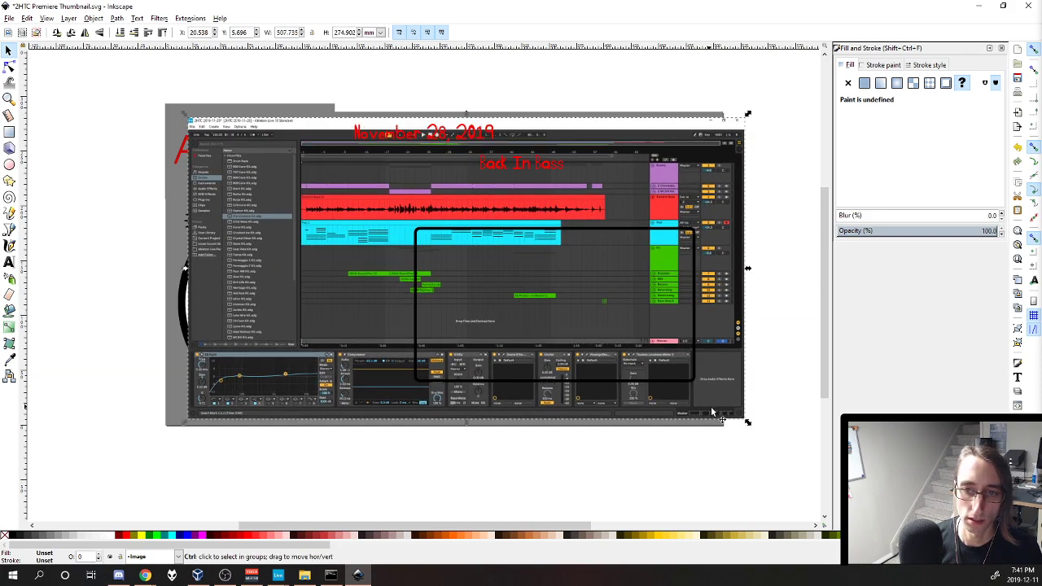
Scale the pasted screenshot to about 253 mm wide and fit it inside the rounded black frame
drag(748, 423, 542, 360)
drag(541, 310, 513, 297)
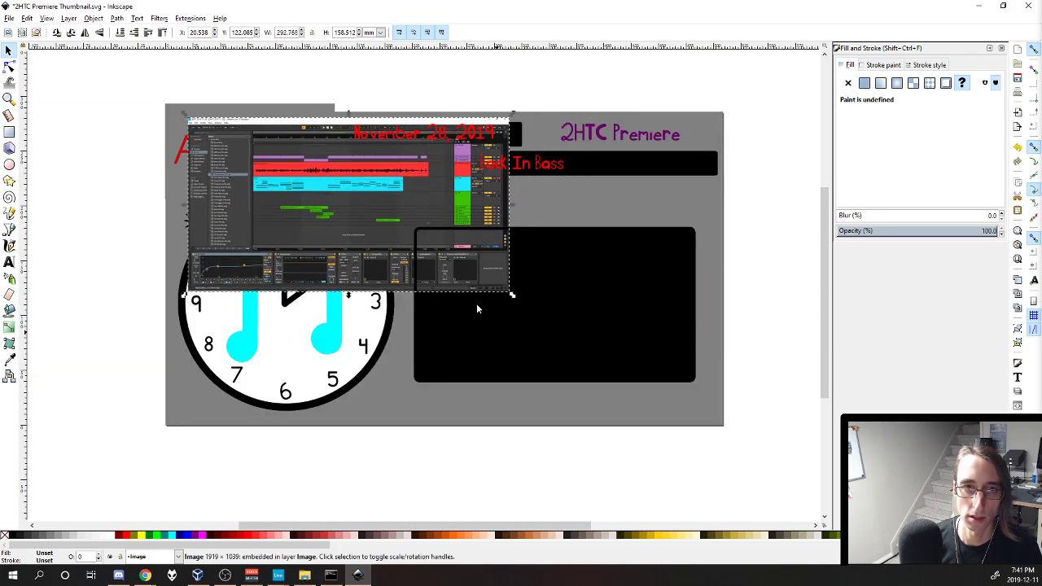
drag(452, 249, 678, 362)
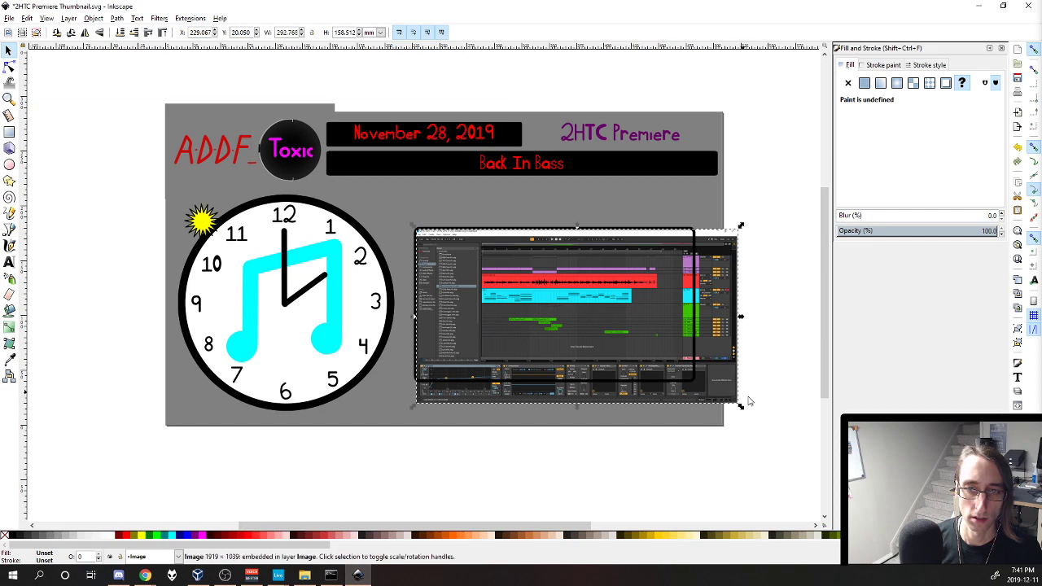
drag(740, 410, 708, 384)
click(783, 352)
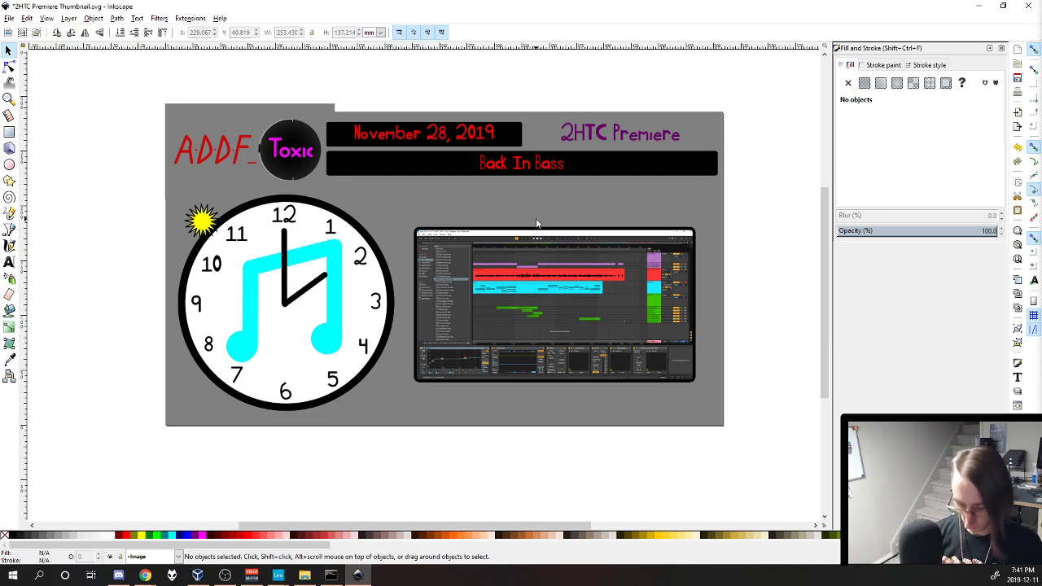
Export the page as Thumbnail.png into the 2019-11-28 Premiere folder, with the export settings closing when complete
key(shift+ctrl+e)
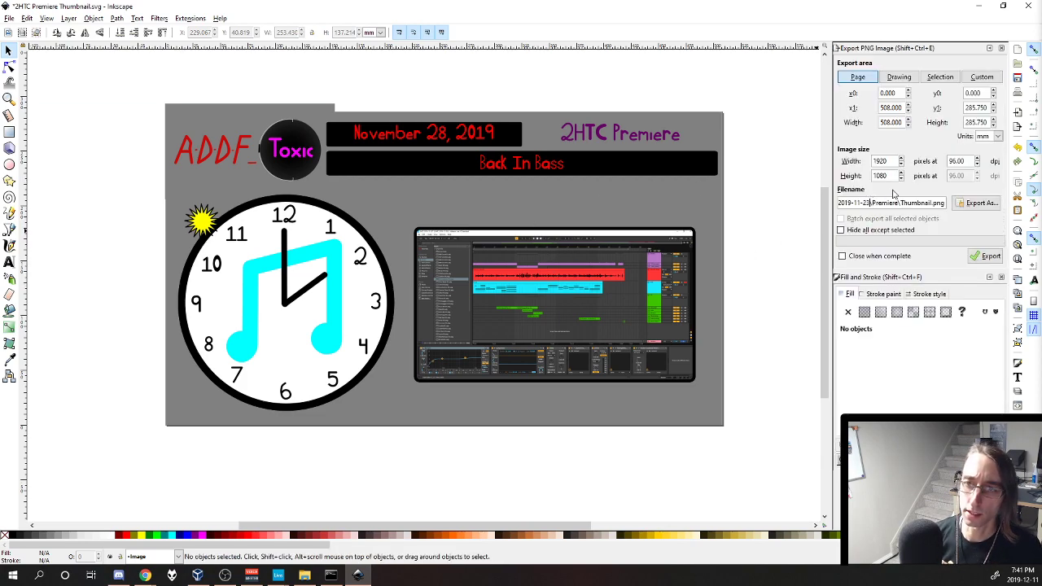
text(8)
click(867, 255)
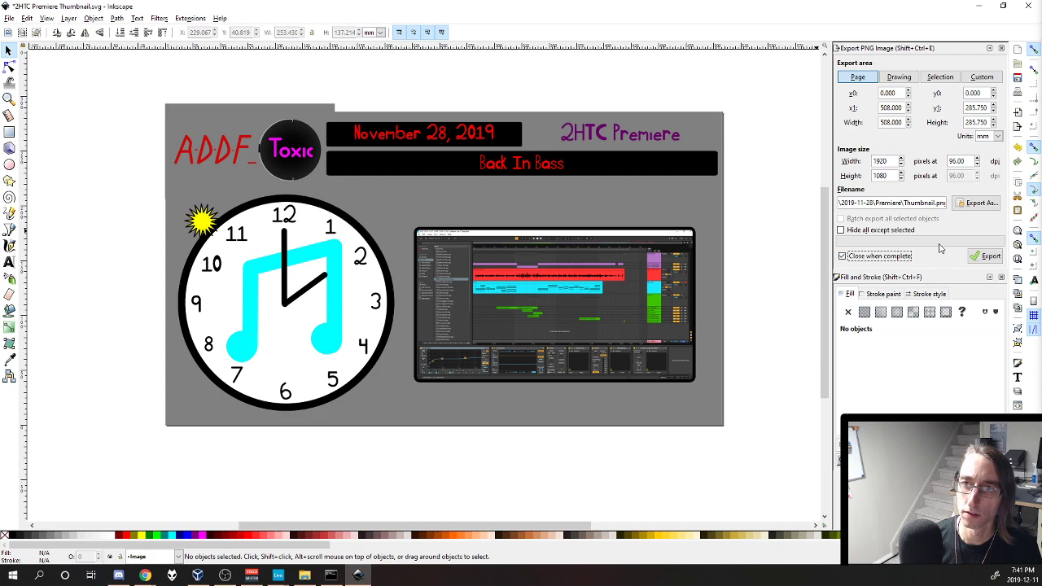
click(987, 255)
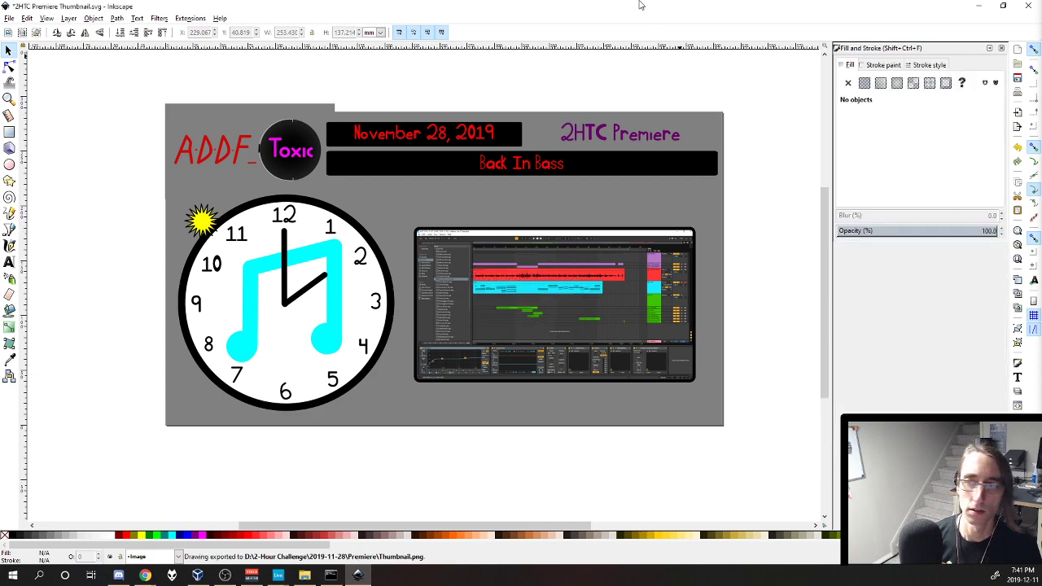
Save the thumbnail drawing, then close Inkscape, Ableton Live without saving its changes, and the Gumroad browser tab
key(ctrl+s)
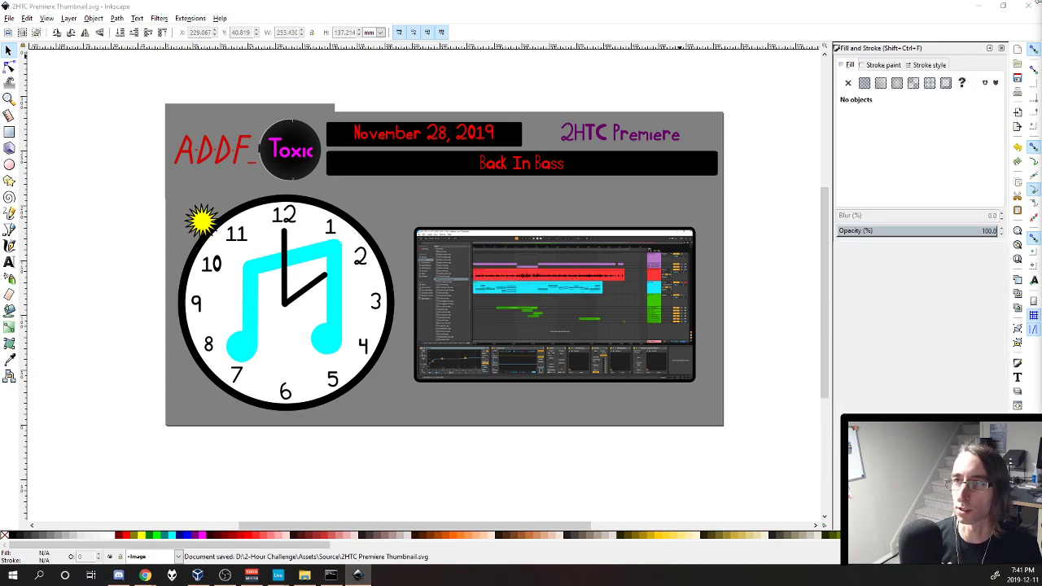
click(1031, 7)
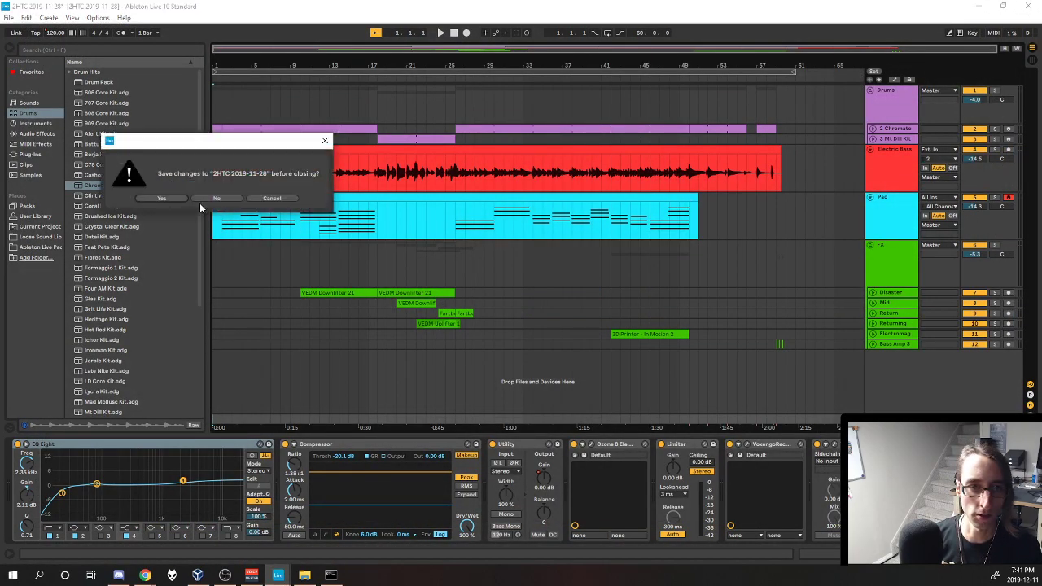
click(215, 198)
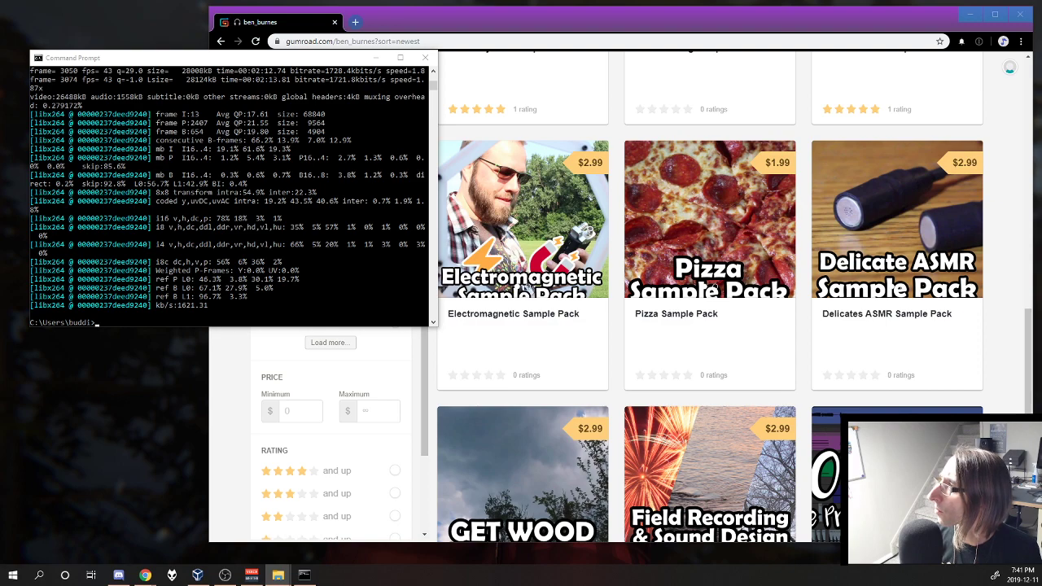
middle_click(264, 23)
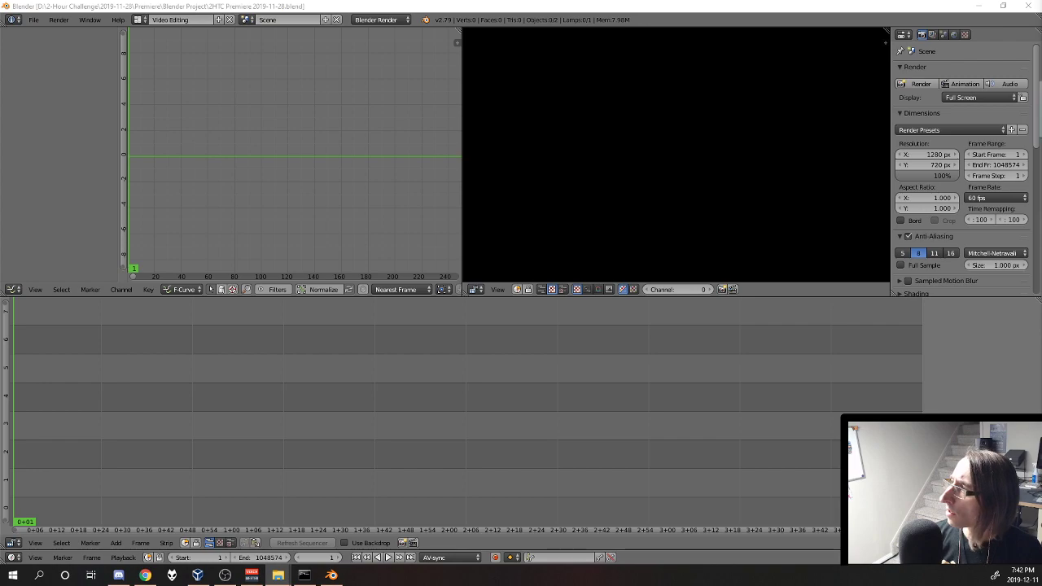
mouse_move(53, 477)
mouse_down()
mouse_move(35, 481)
mouse_move(47, 462)
mouse_up()
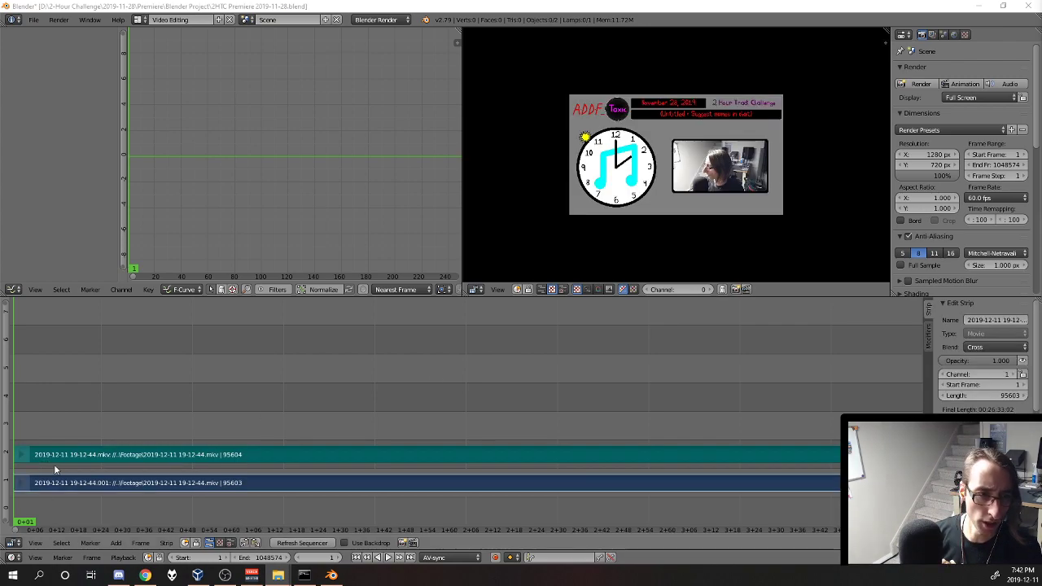
right_click(70, 482)
shift+right_click(88, 454)
key(g)
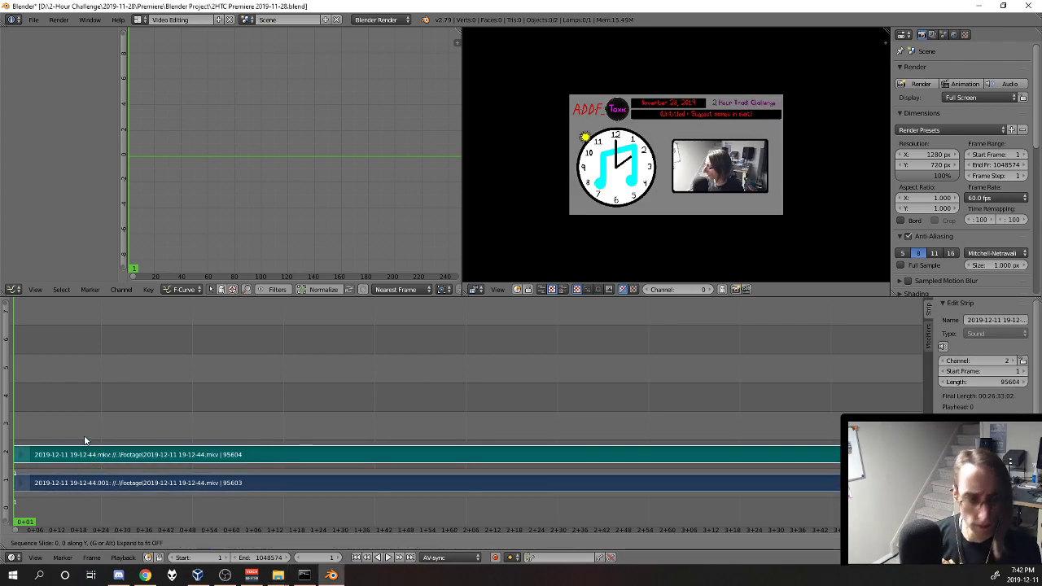
click(87, 429)
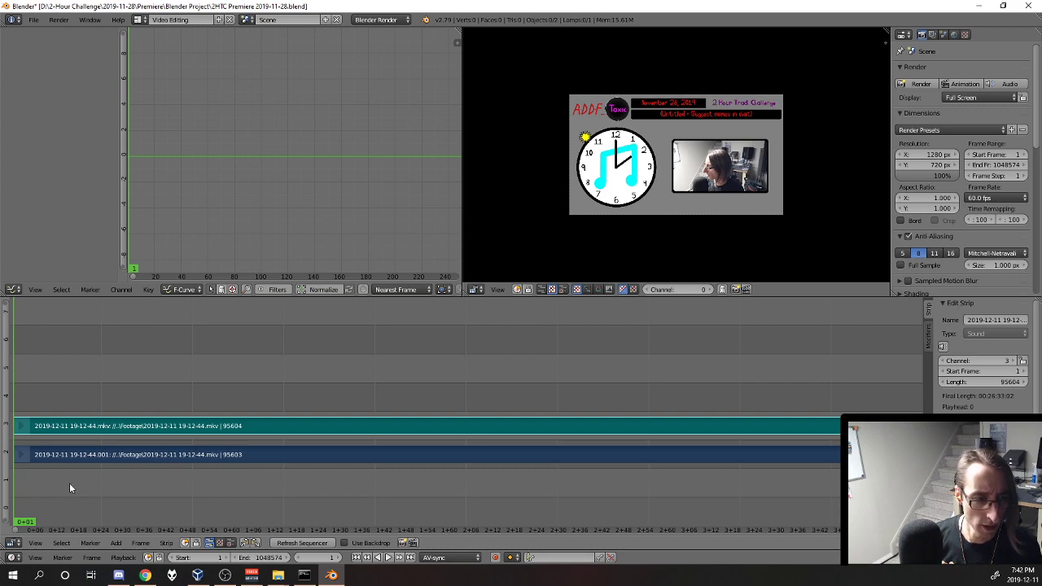
Add a Color effect strip at the start of channel 1 and set its length to 30 frames
key(shift+a)
mouse_move(66, 551)
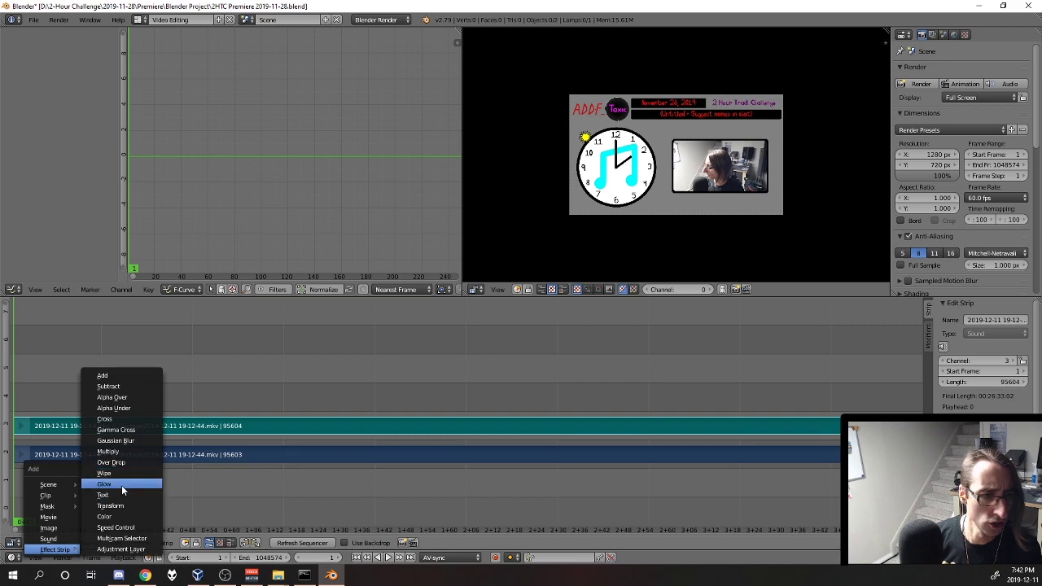
click(122, 517)
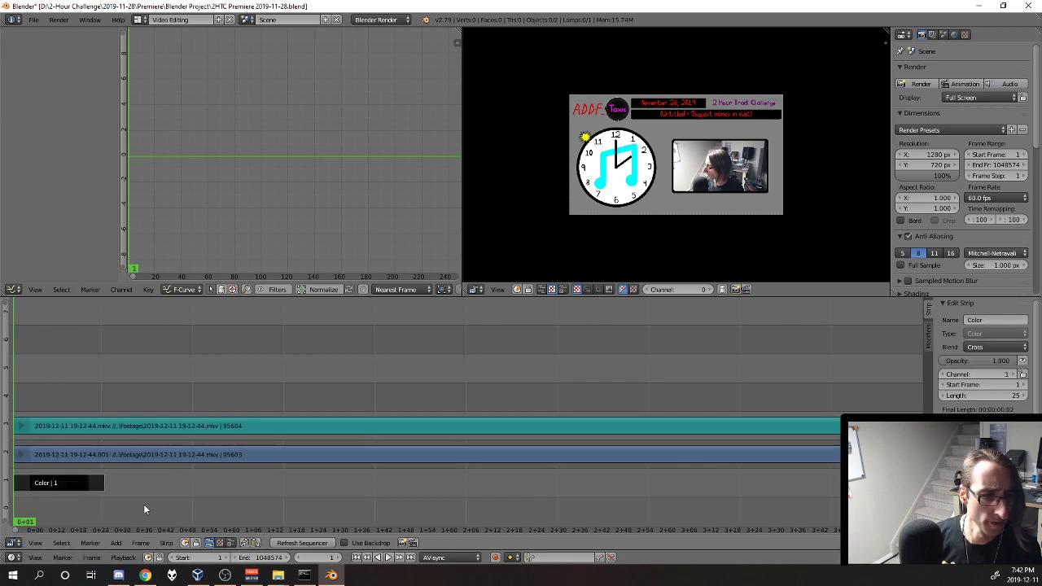
click(1003, 396)
text(30)
key(Return)
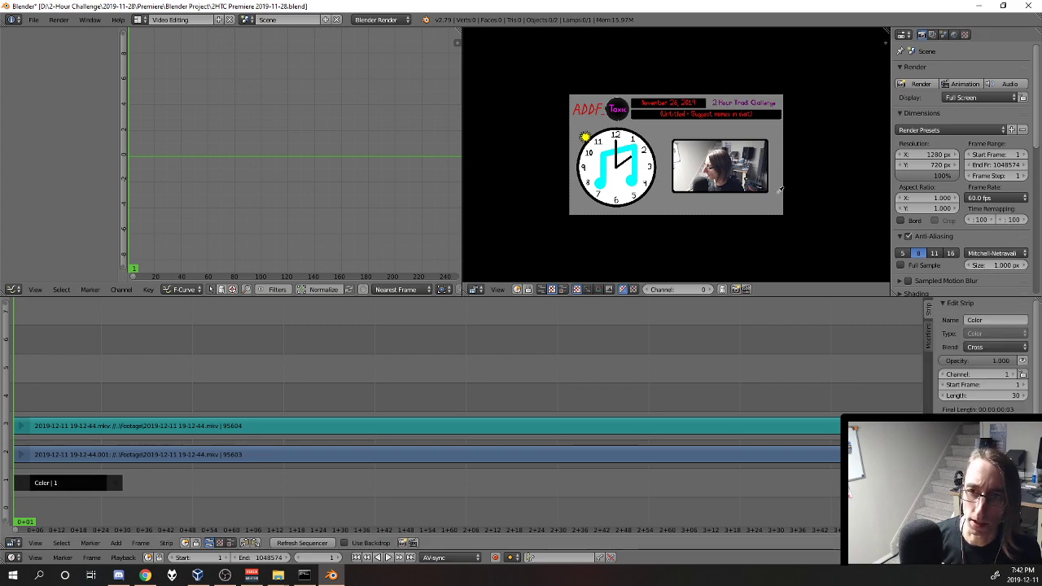
Turn on the waveform display for the footage's sound strip in channel 3
scroll(780, 189, up, 3)
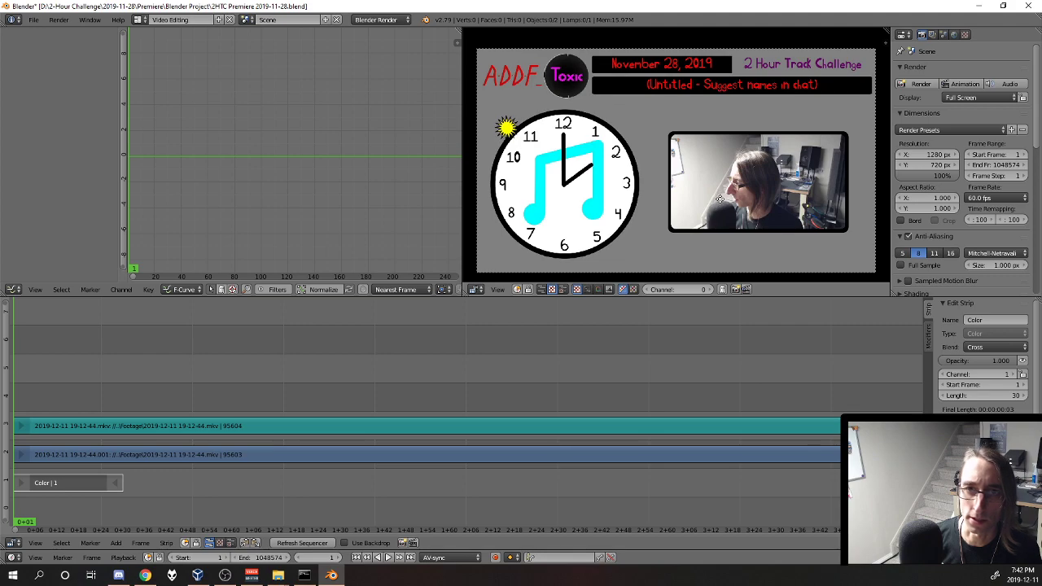
drag(719, 199, 721, 195)
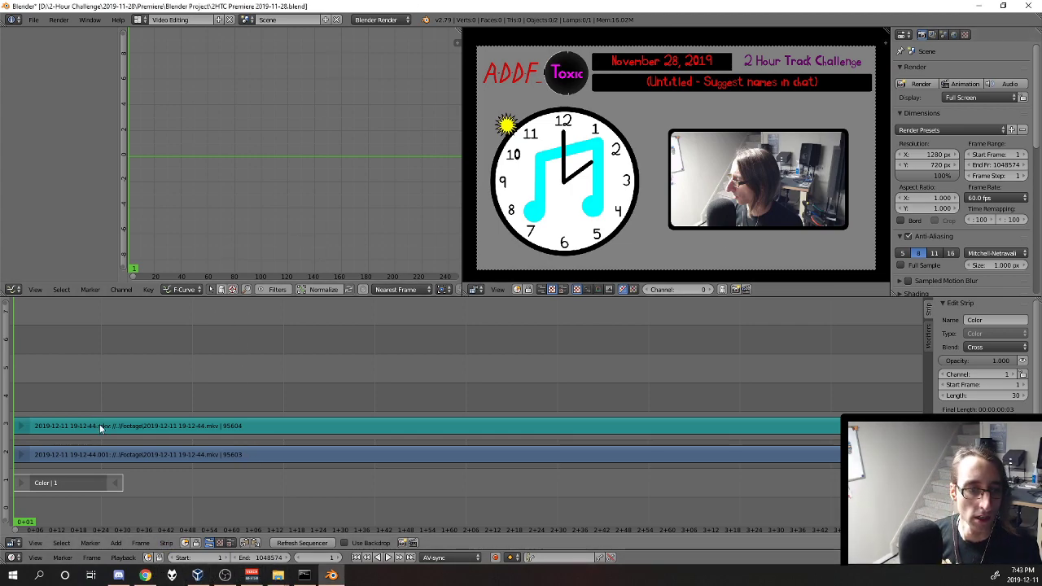
right_click(189, 426)
click(944, 489)
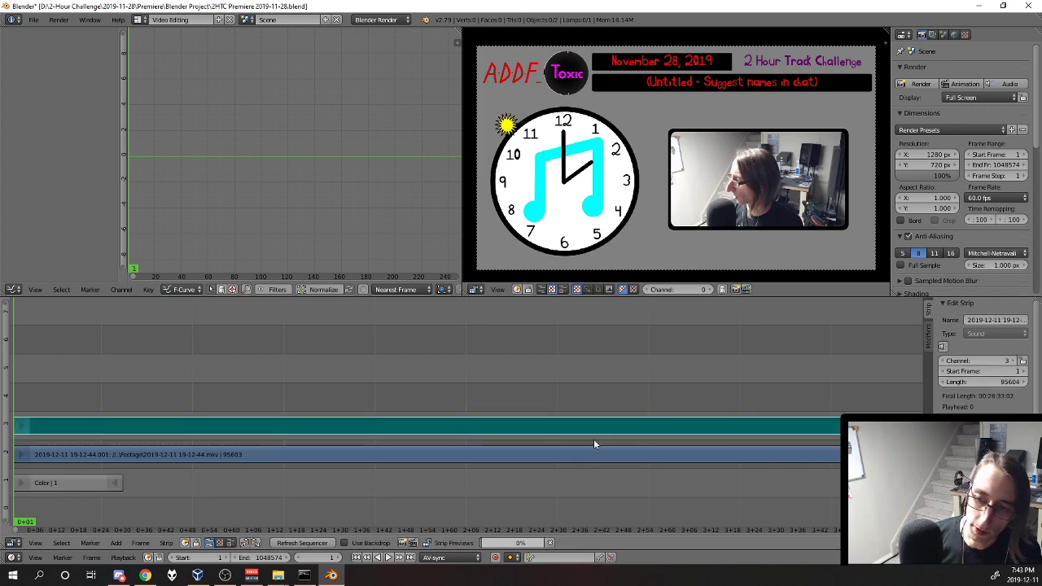
Cut the footage's video and sound strips at frame 287, just before the speech begins, and erase the part before the cut
scroll(407, 376, down, 4)
click(322, 368)
key(alt+a)
scroll(521, 398, down, 5)
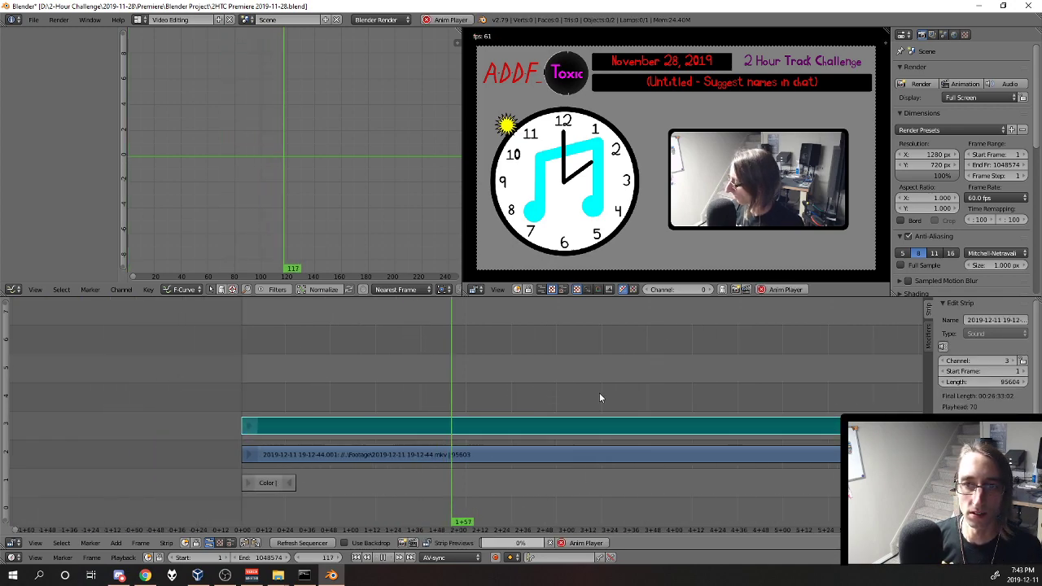
drag(635, 392, 370, 367)
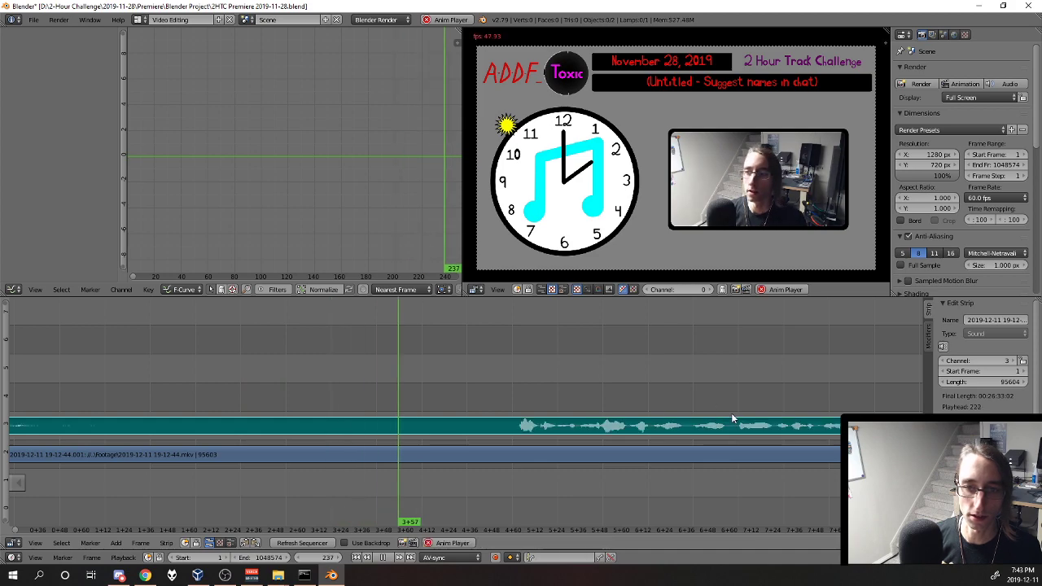
key(alt+a)
drag(507, 427, 489, 428)
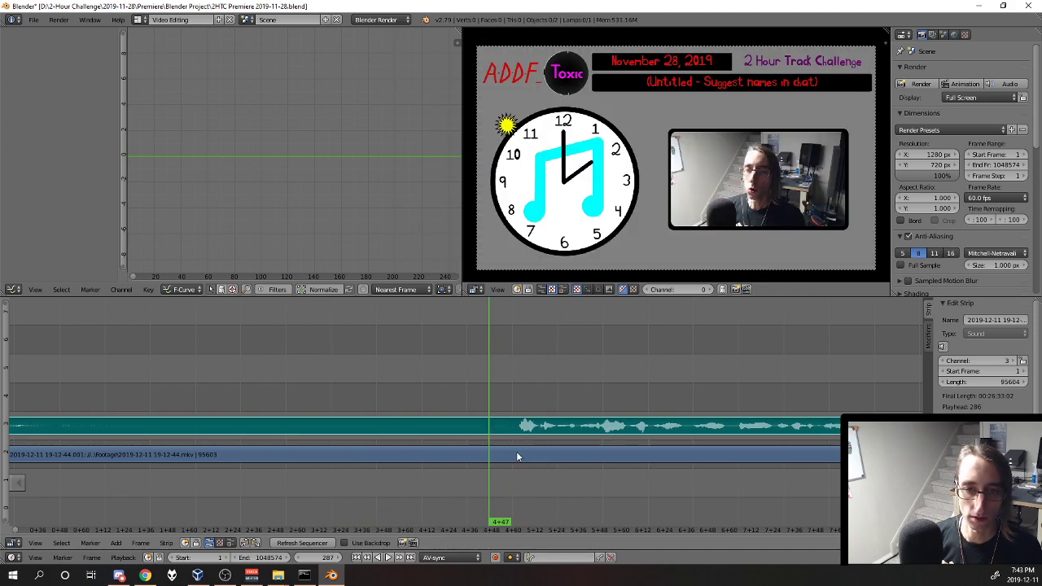
key(k)
right_click(424, 455)
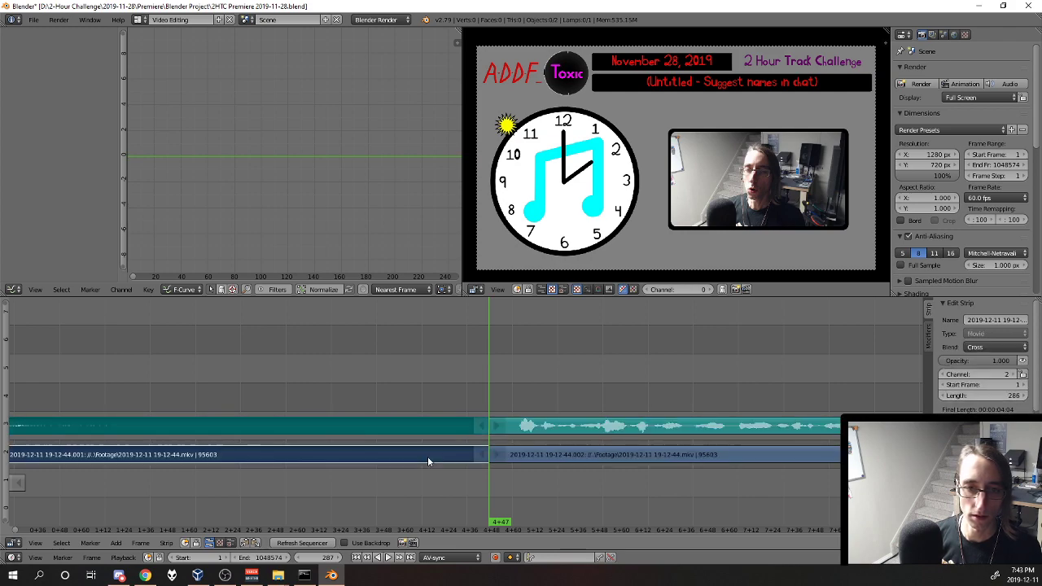
key(shift+Left)
key(x)
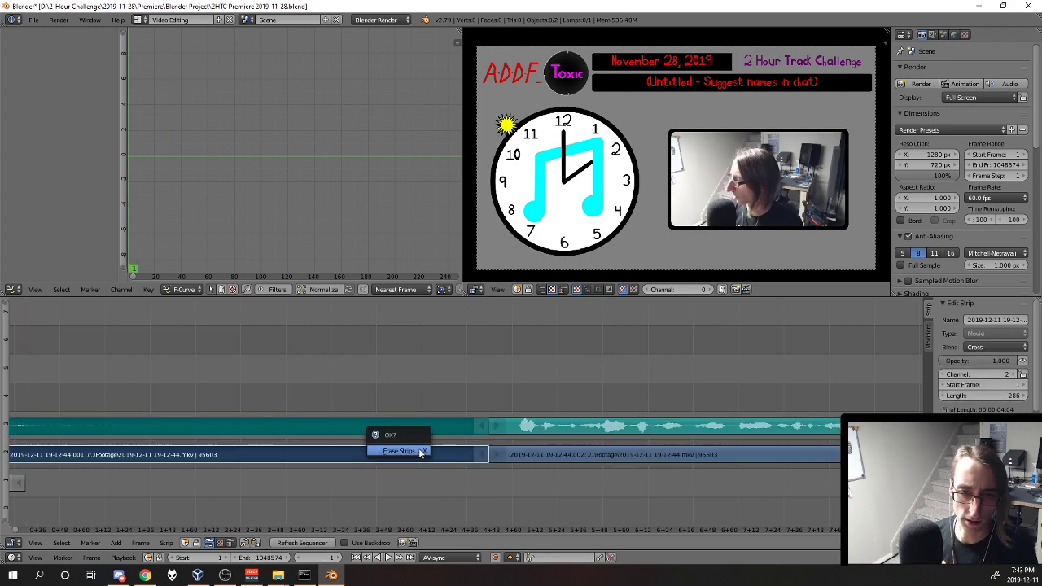
click(419, 453)
Move the remaining video and sound strips back so the footage begins at frame 1
right_click(660, 455)
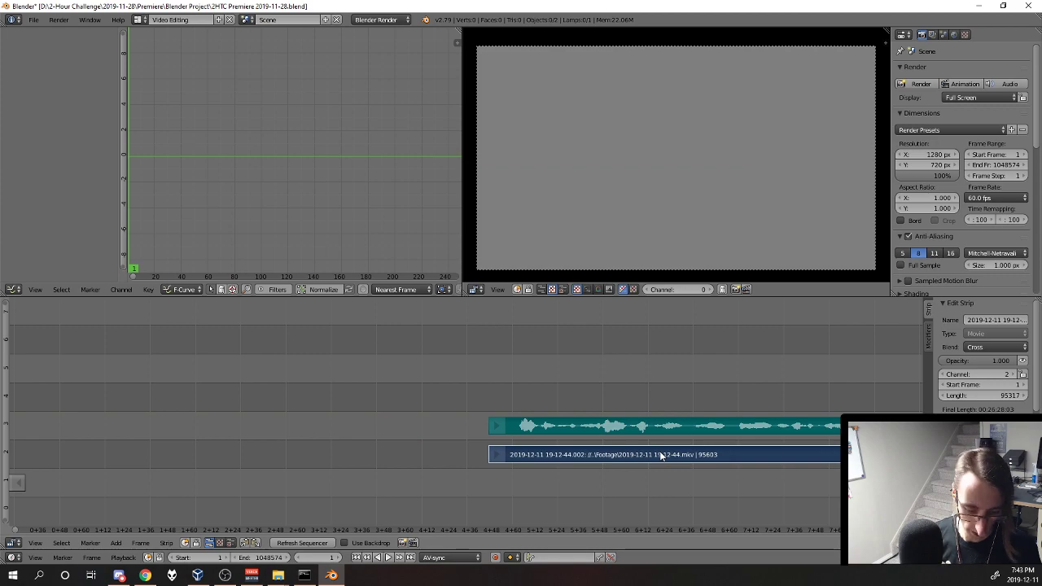
key(BackSpace)
drag(233, 450, 722, 397)
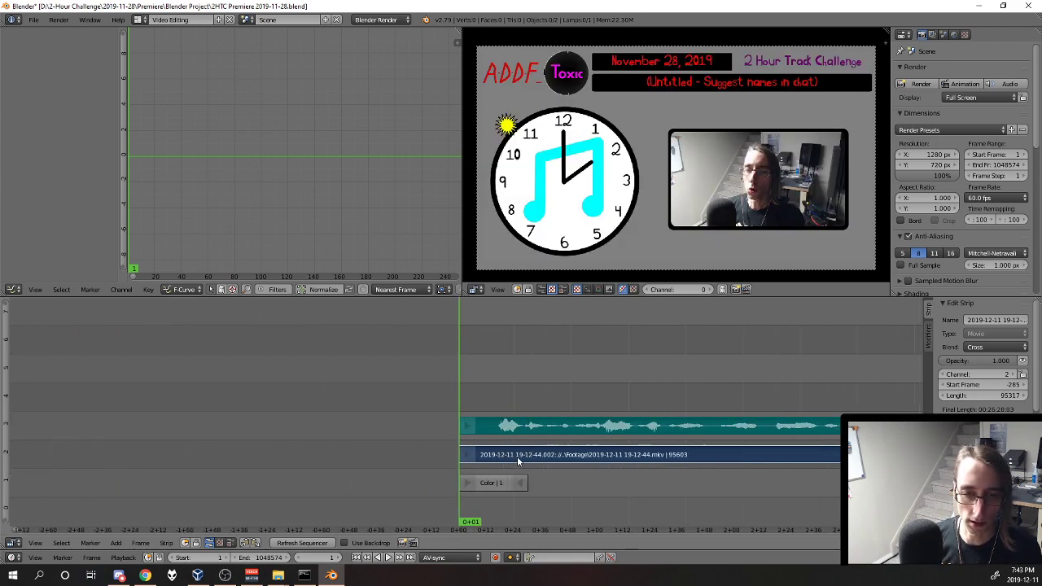
Slide the footage's video and sound strips 18 frames later and extend their start back to frame 1
scroll(529, 456, up, 3)
key(g)
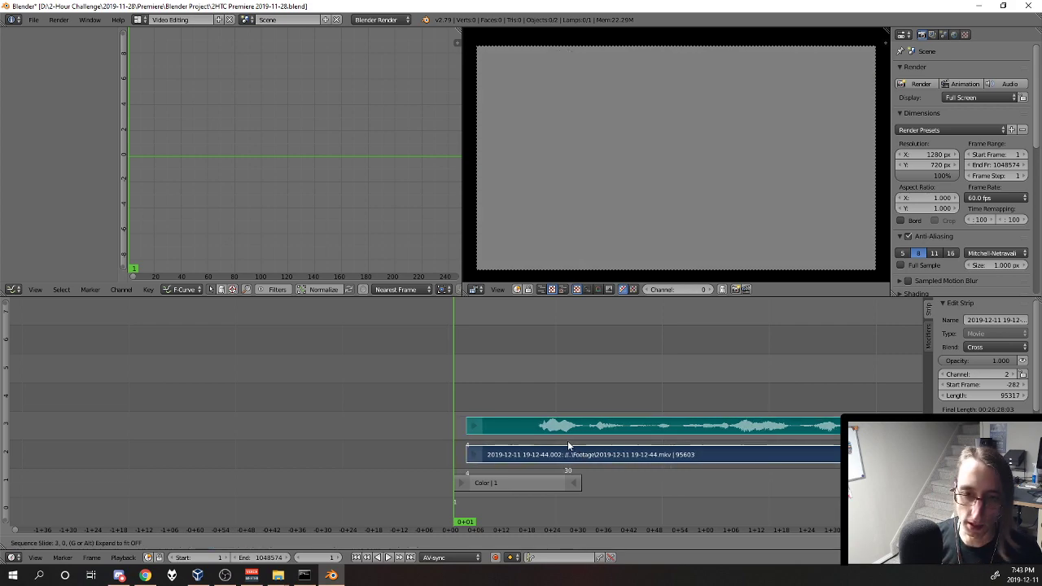
click(630, 450)
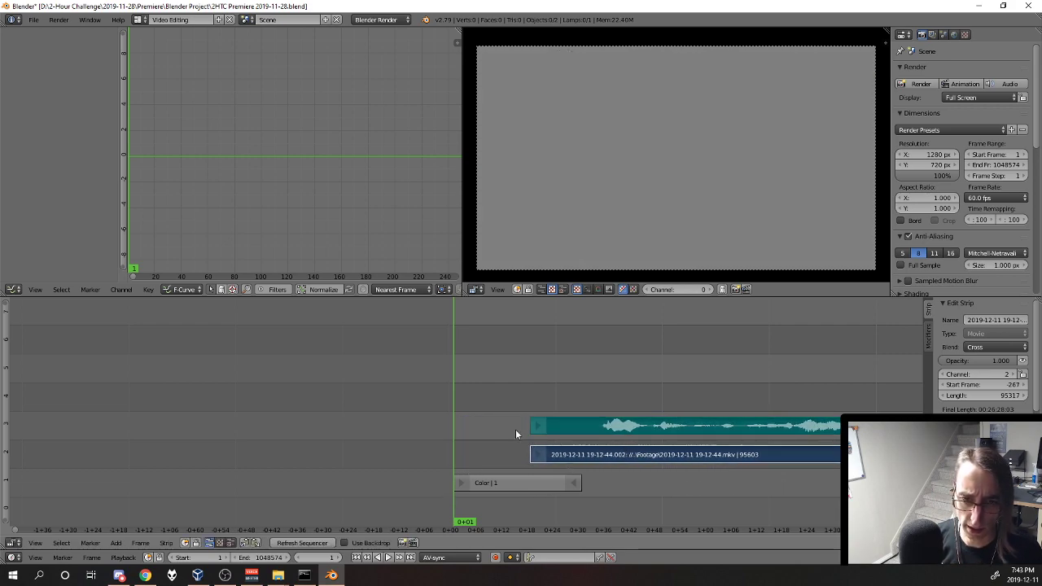
key(shift+s)
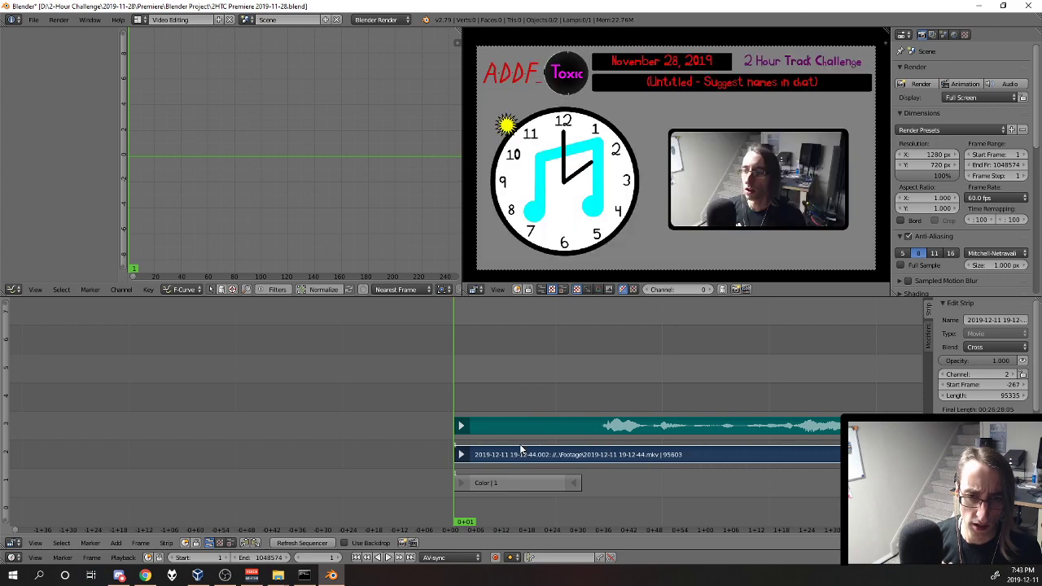
Add a Cross effect strip between the Color strip and the footage's video strip over the first 30 frames
click(591, 431)
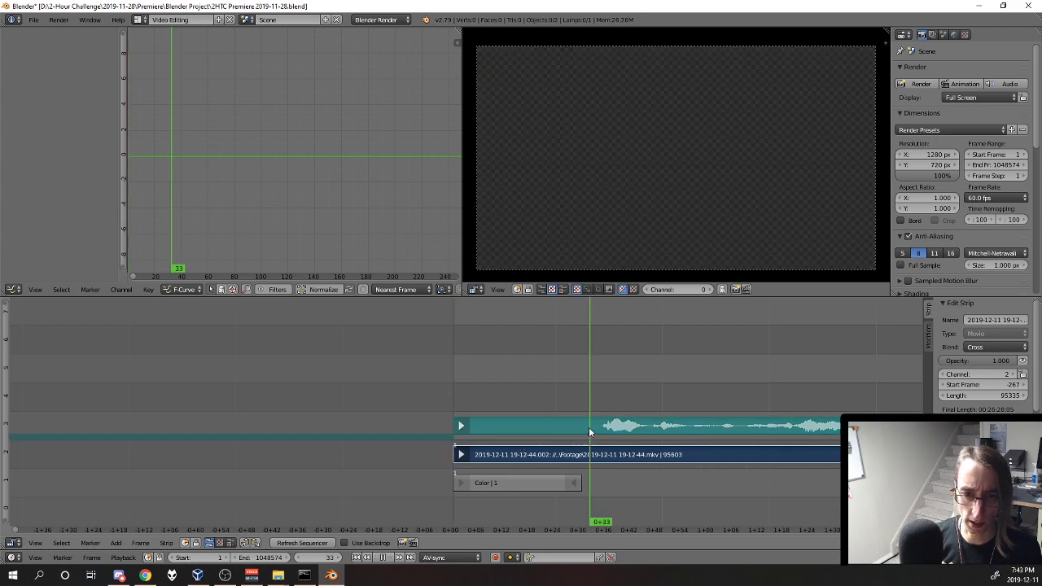
key(Left)
key(Left)
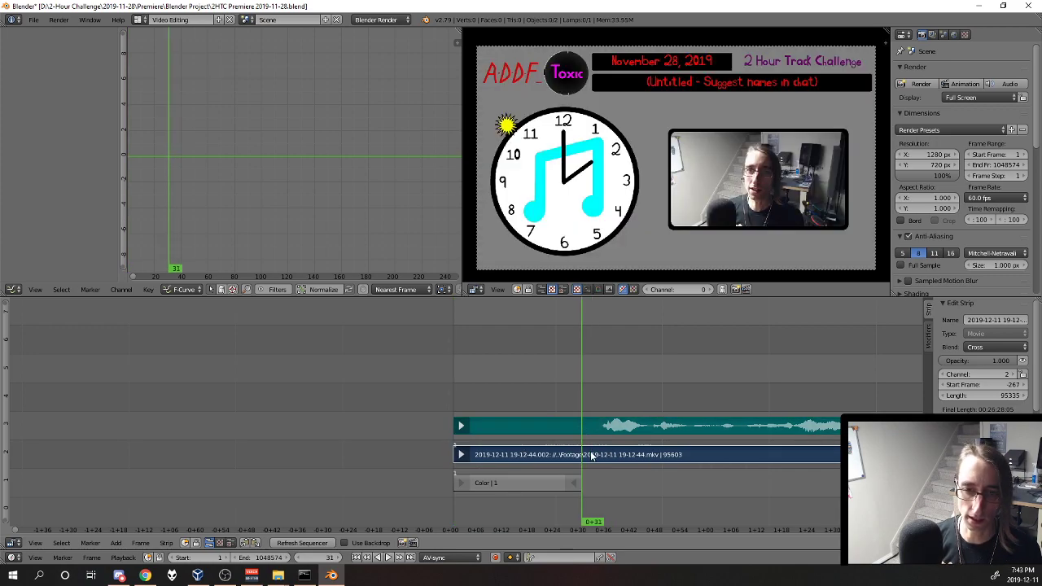
key(shift+a)
mouse_move(545, 459)
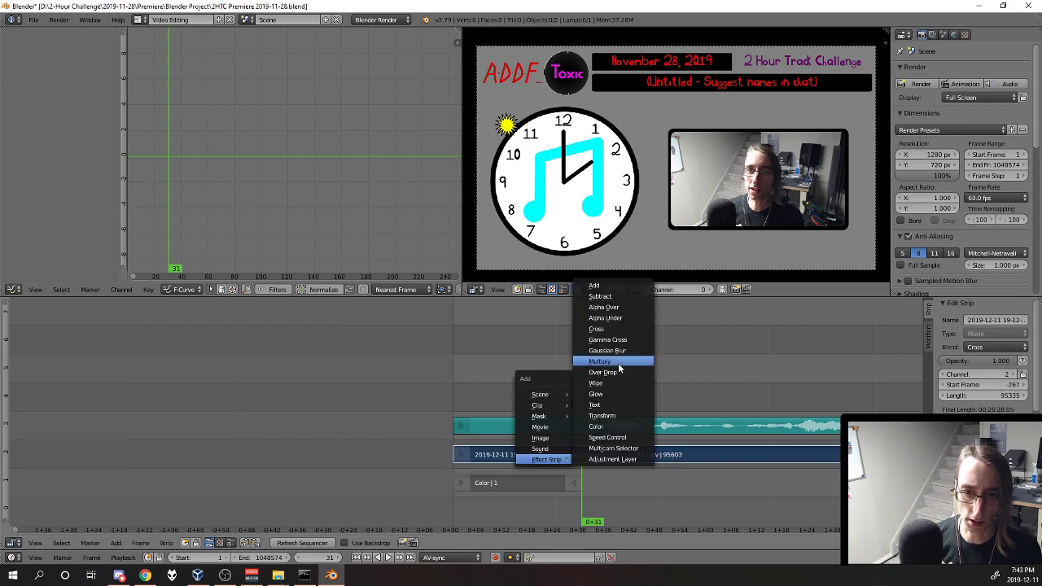
click(612, 329)
Play the sequence from the beginning twice to review the cross-fade into the footage
click(437, 390)
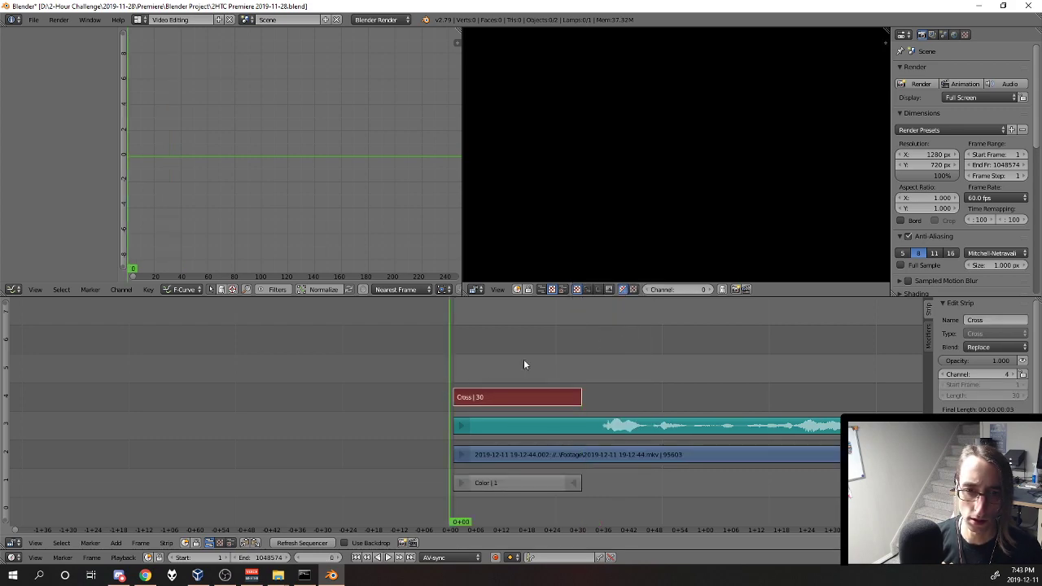
key(alt+a)
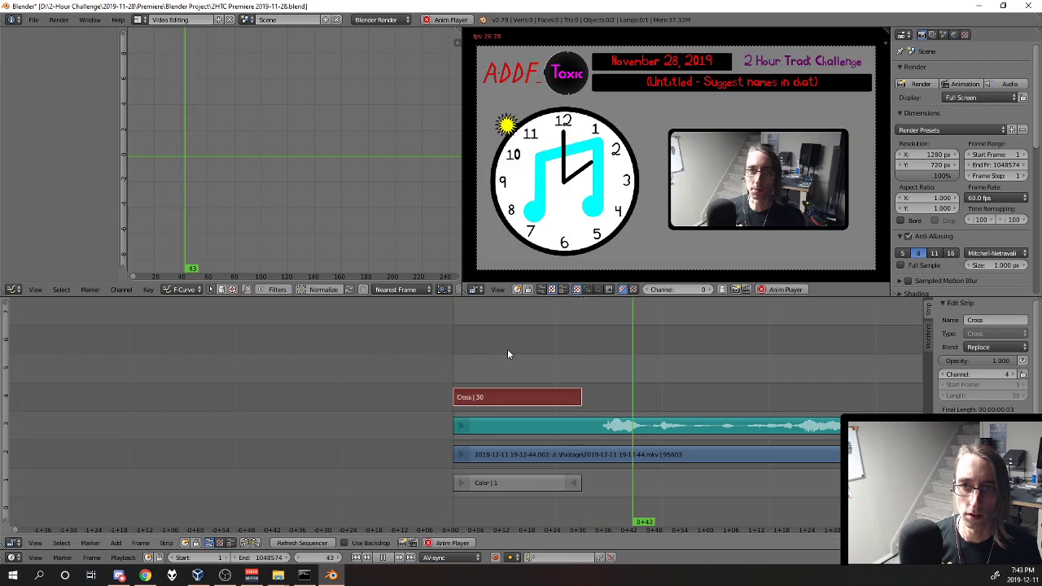
key(shift+Left)
key(alt+a)
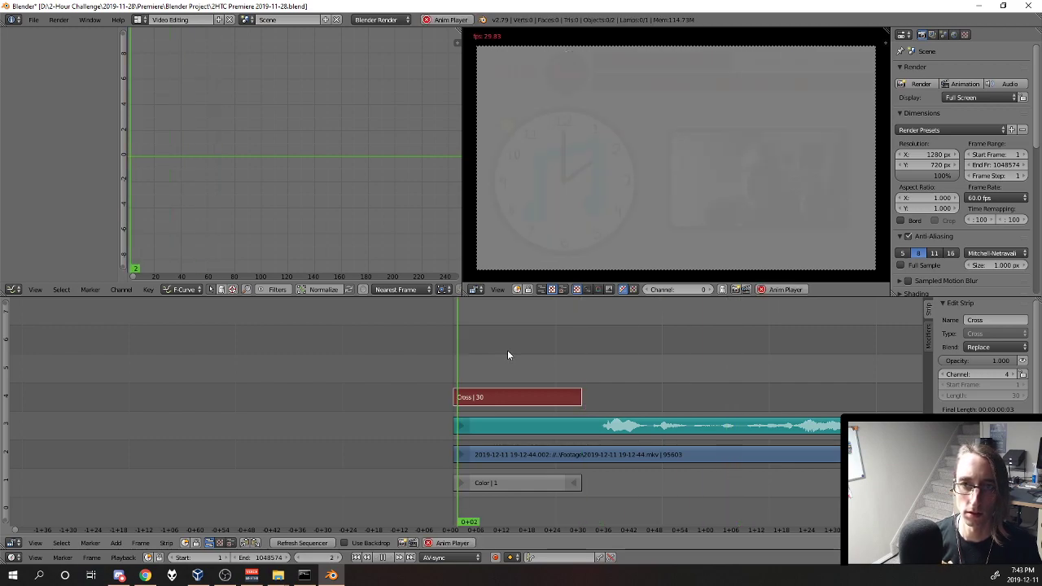
Play through the spoken introduction and follow the waveform to the silent gap before the music starts
scroll(723, 358, down, 4)
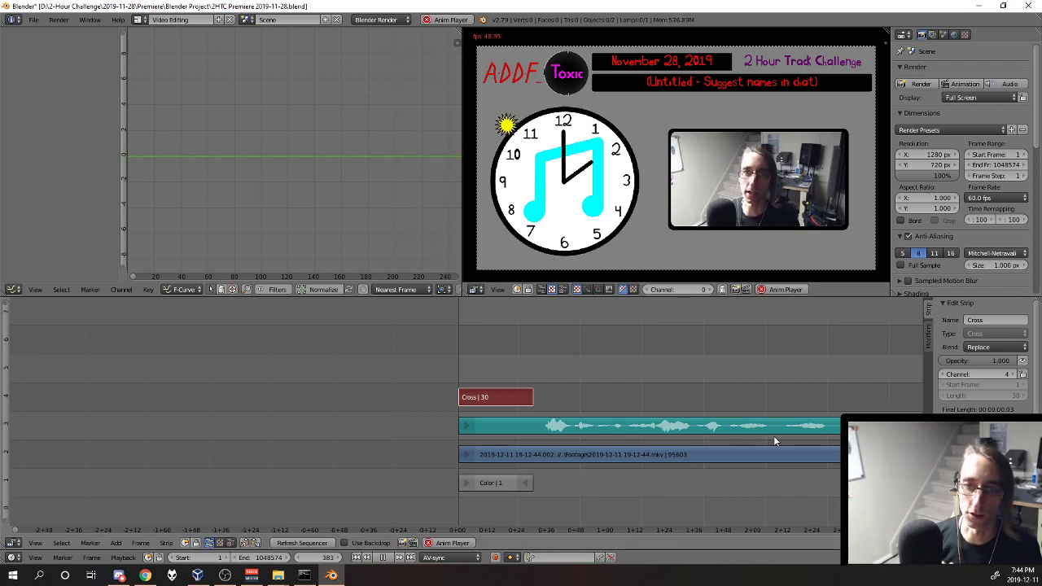
scroll(607, 442, down, 5)
drag(801, 423, 431, 407)
scroll(682, 403, down, 5)
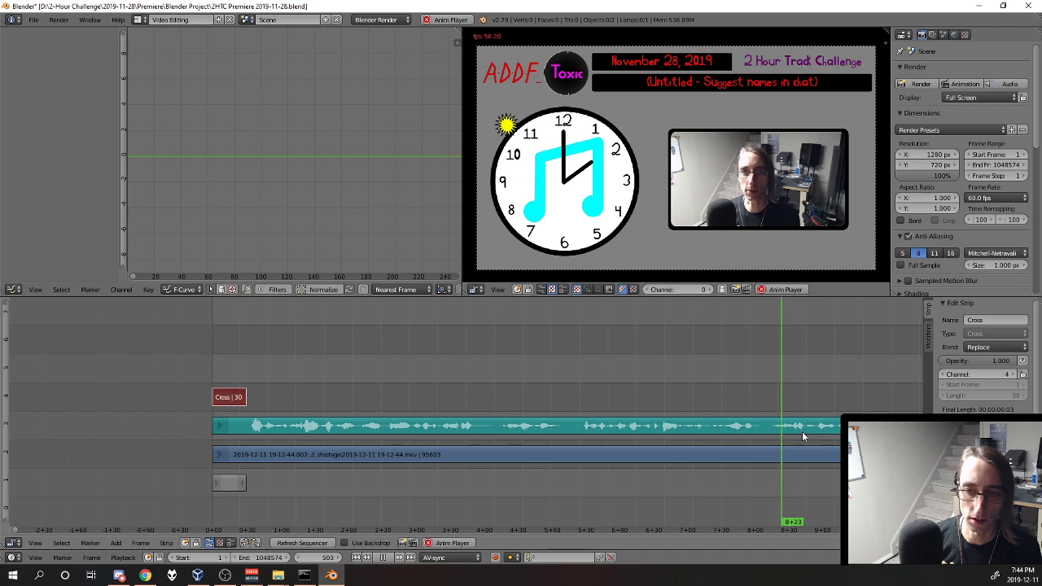
drag(802, 431, 492, 404)
scroll(708, 417, down, 2)
drag(715, 418, 521, 404)
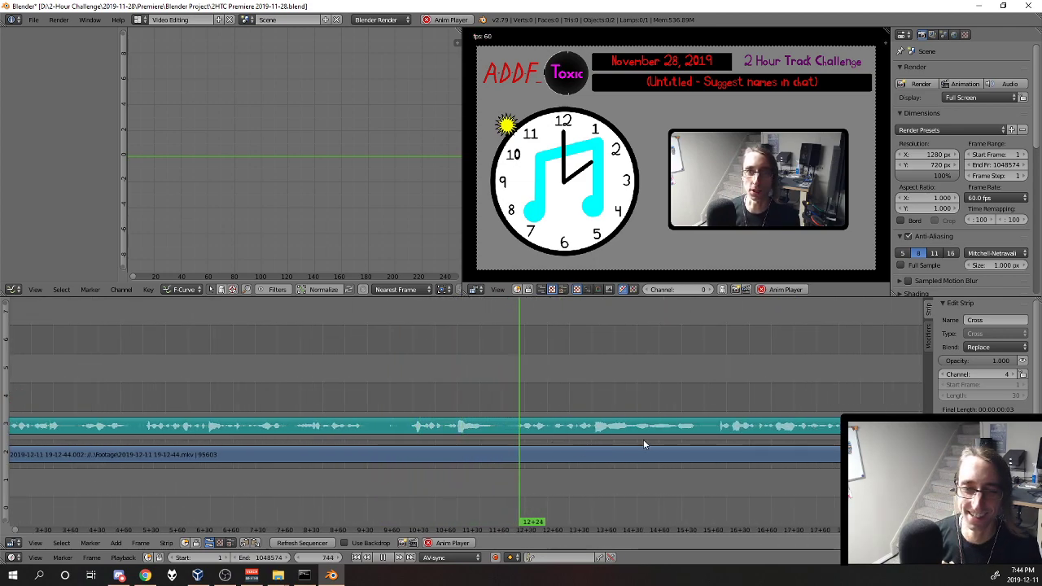
drag(643, 439, 454, 419)
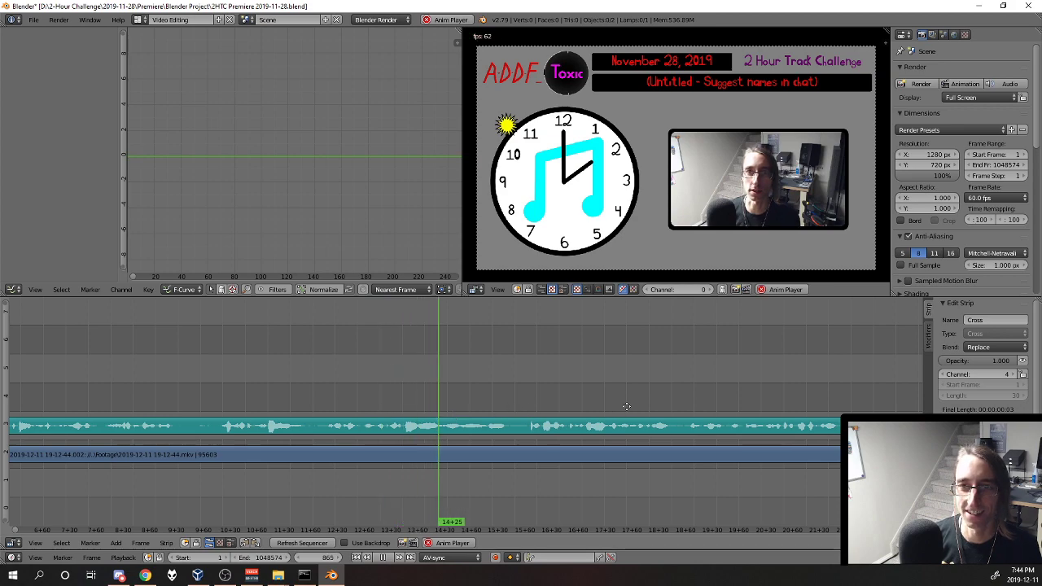
drag(615, 409, 351, 405)
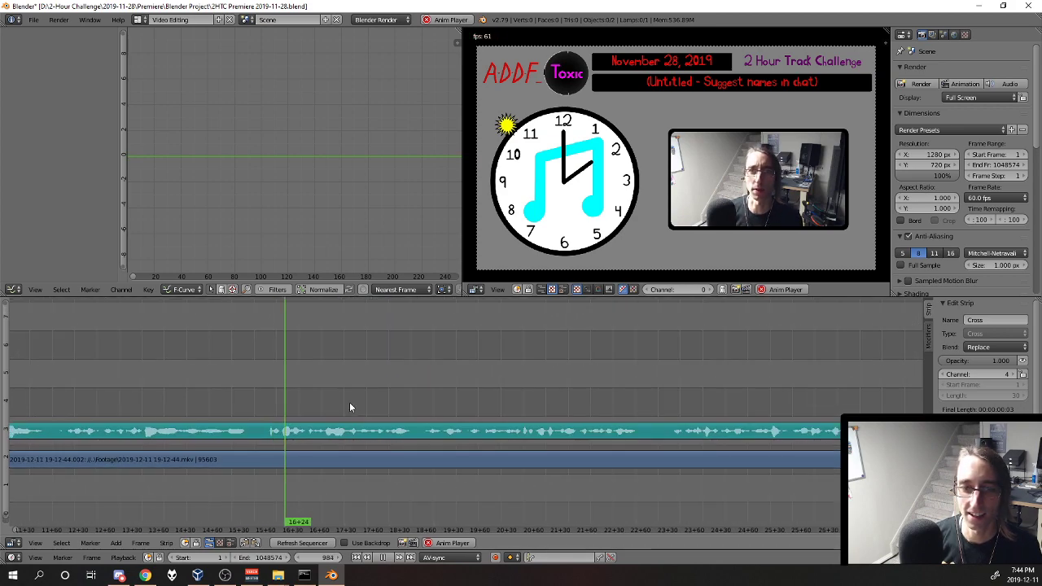
drag(500, 377, 470, 375)
drag(551, 395, 451, 368)
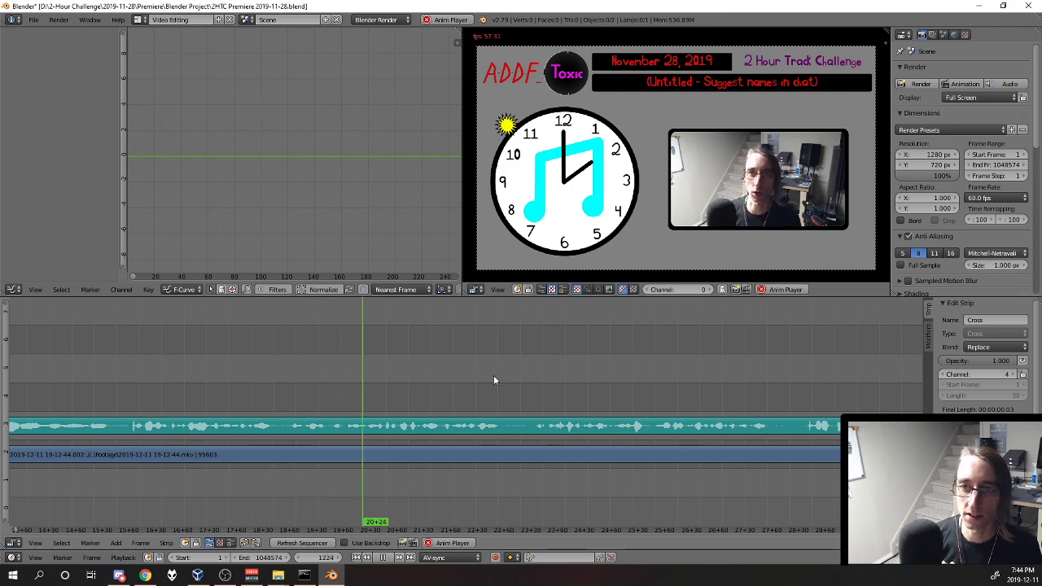
drag(566, 379, 348, 365)
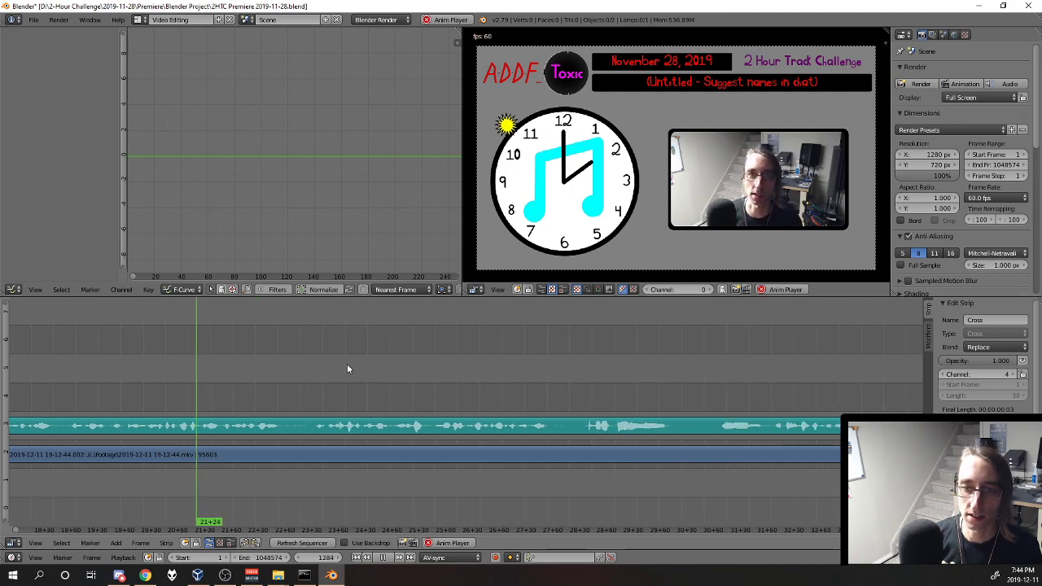
click(643, 418)
drag(750, 427, 577, 402)
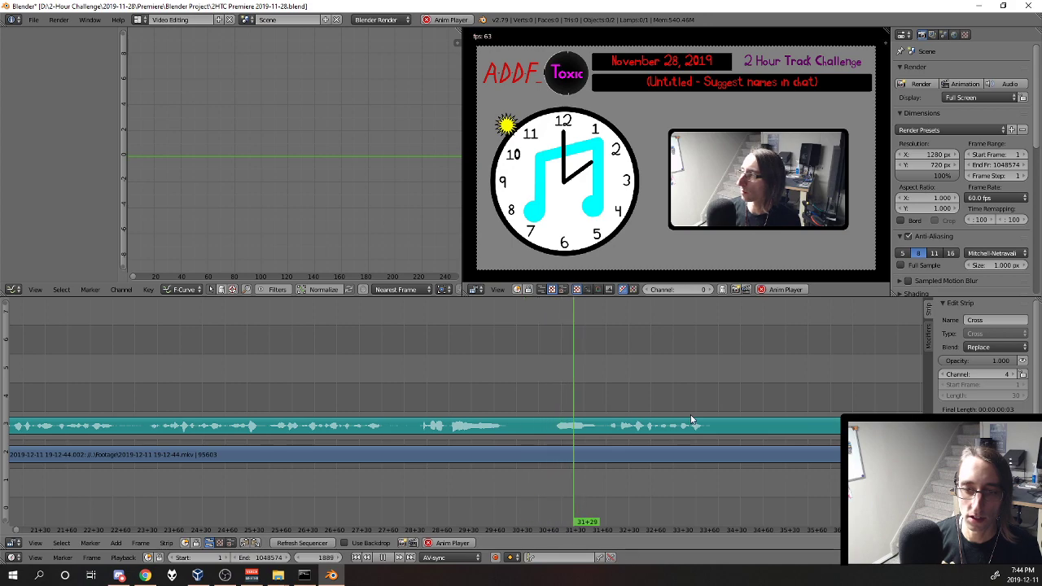
drag(705, 419, 482, 399)
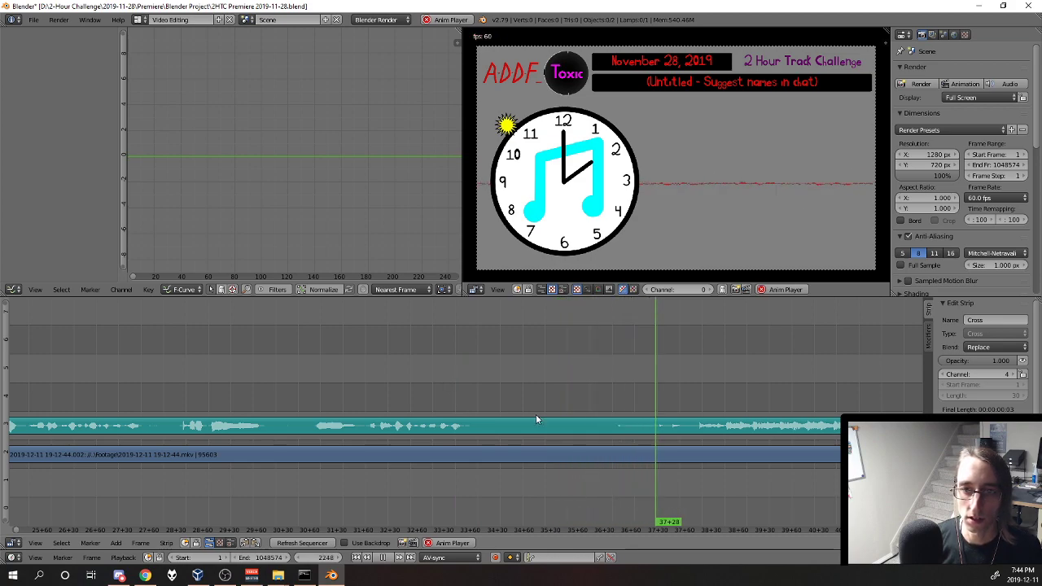
Find the end of the spoken introduction by playback and cut the video and sound strips at frame 2081
click(496, 398)
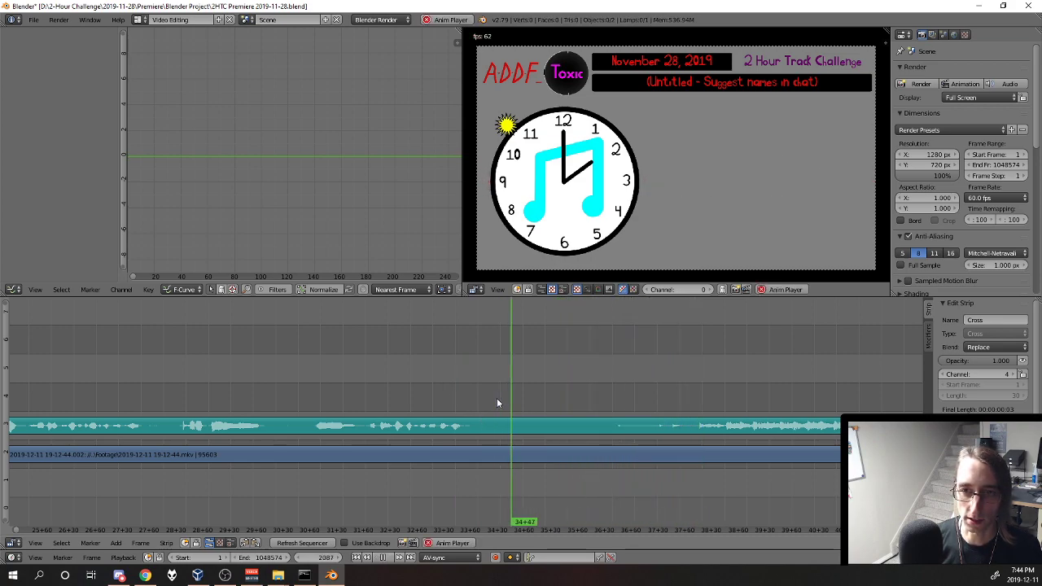
key(alt+a)
click(461, 410)
key(alt+a)
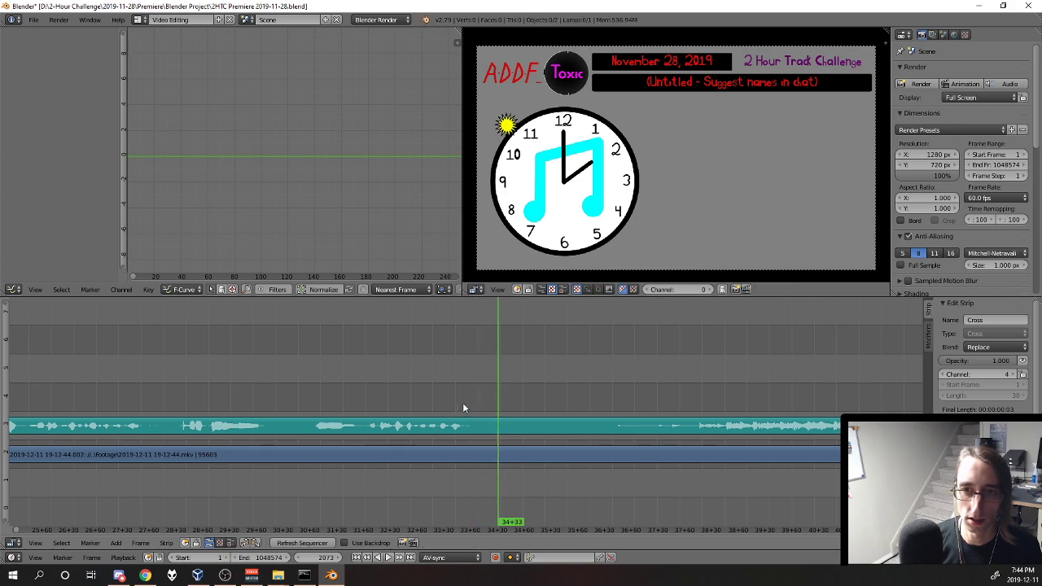
click(461, 409)
key(alt+a)
key(alt+a)
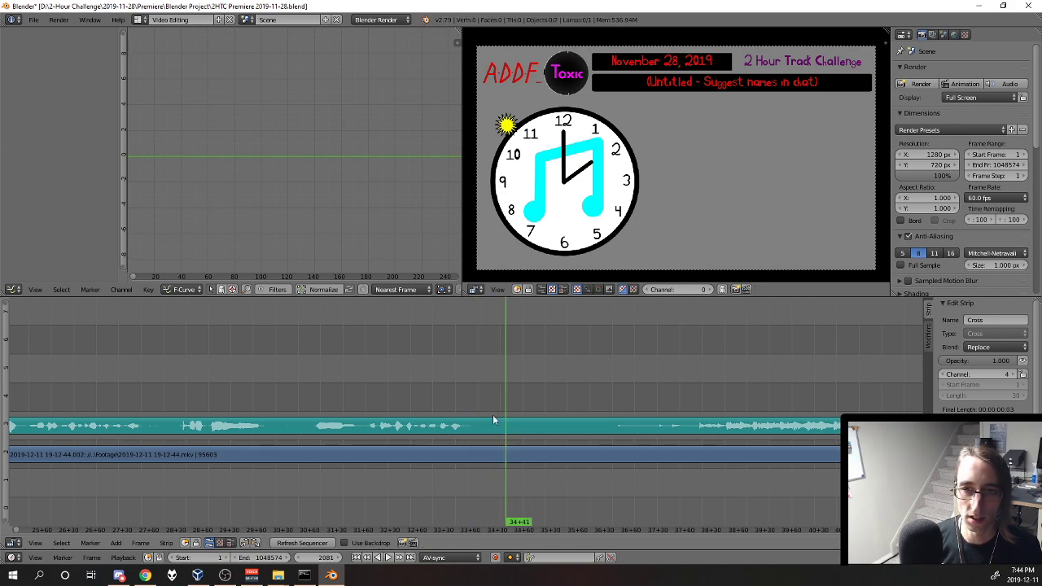
right_click(562, 421)
shift+right_click(563, 455)
key(k)
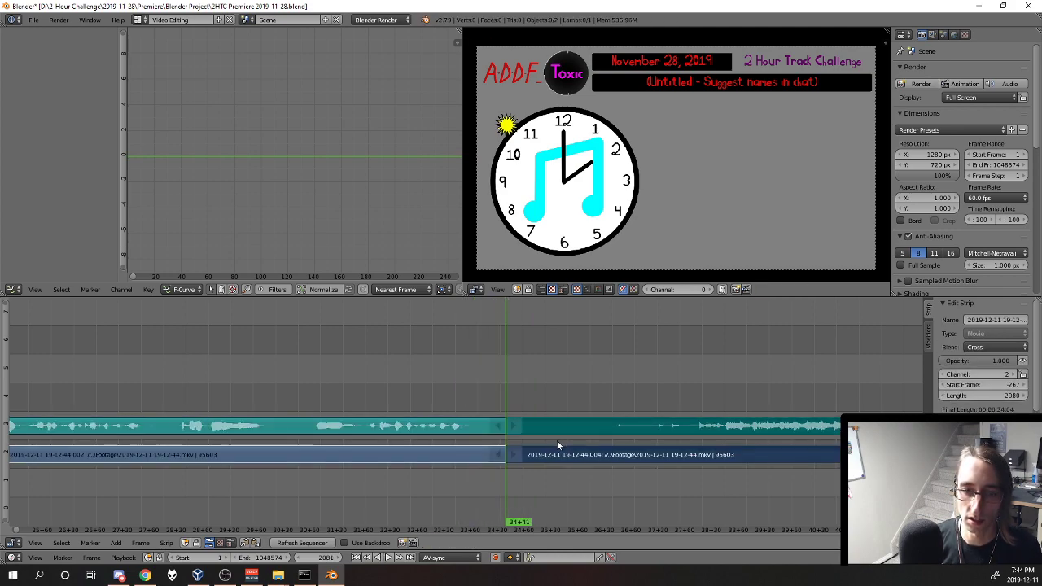
Cut both footage strips again at frame 2201 and delete the silent segment between the two cuts
click(613, 425)
key(k)
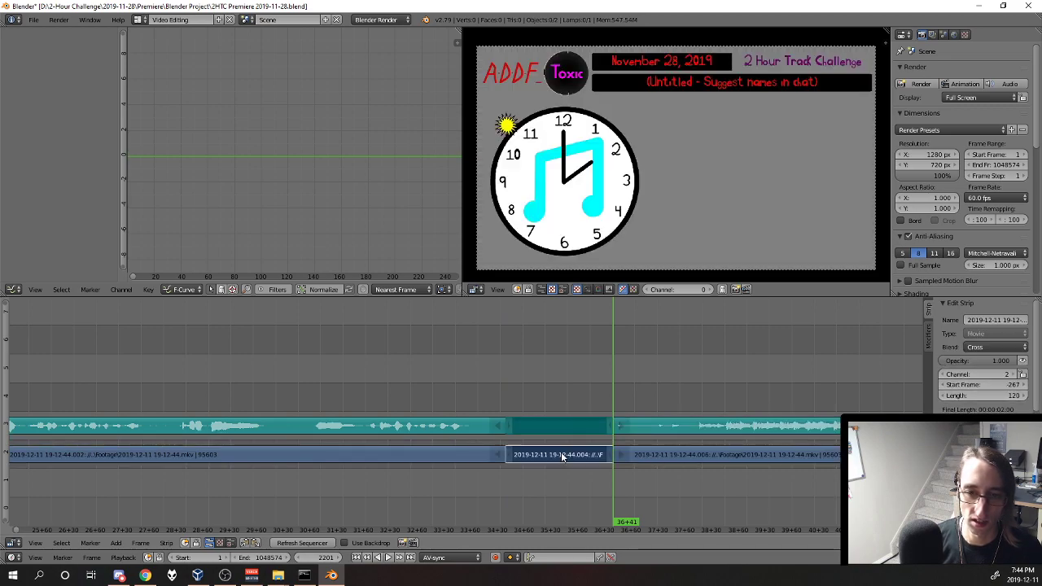
key(Delete)
Snap the video and sound strips after the gap to frame 2081 and play back the join
key(Page_Down)
right_click(674, 427)
shift+right_click(682, 456)
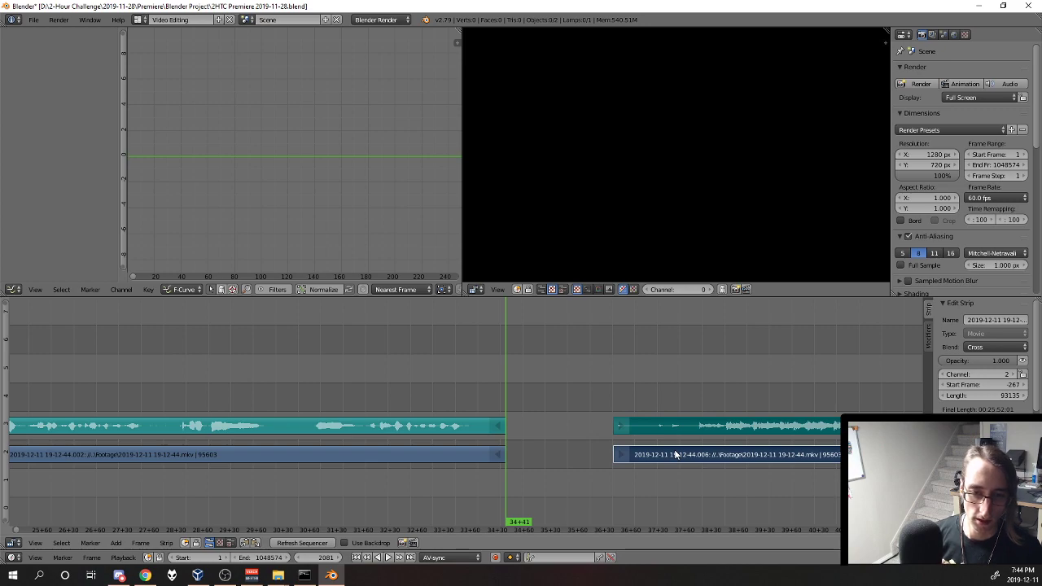
key(Page_Up)
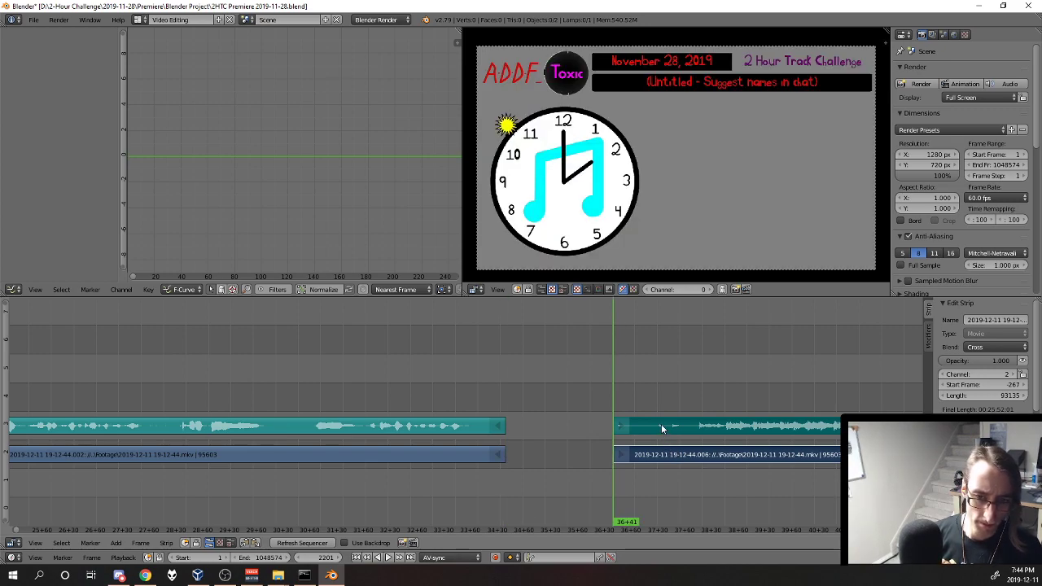
key(Page_Down)
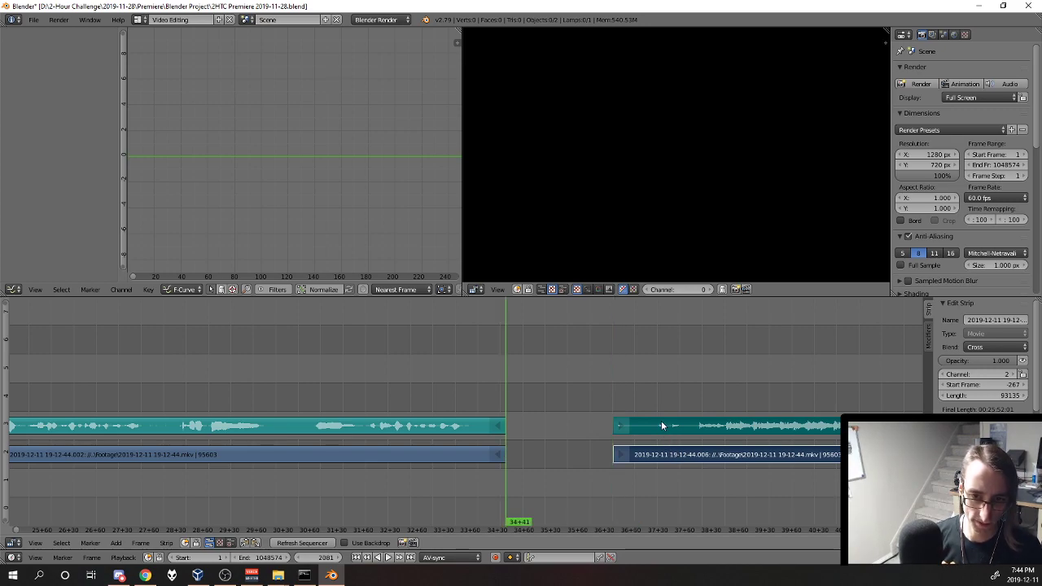
key(shift+s)
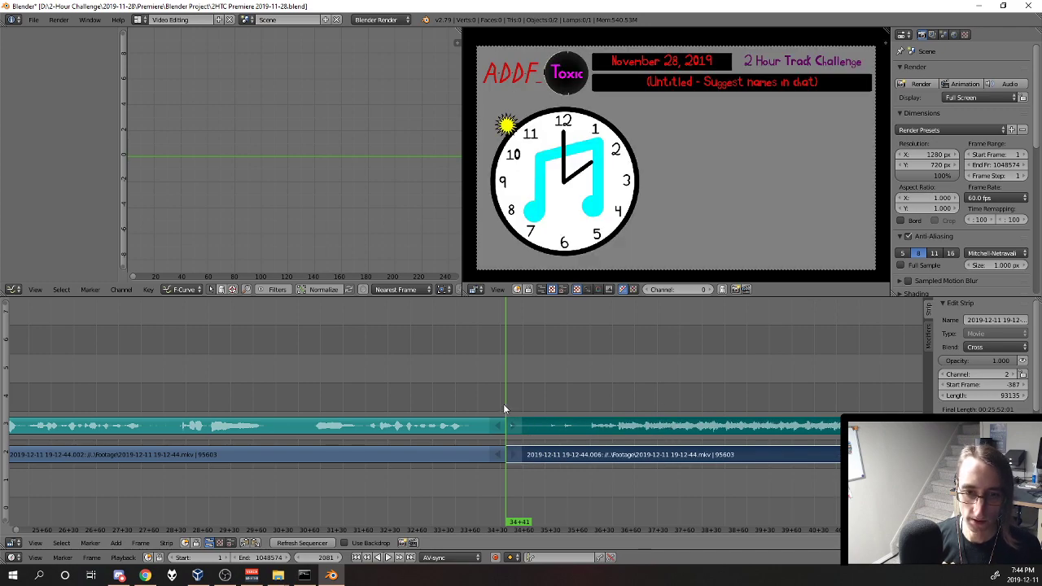
click(452, 397)
key(alt+a)
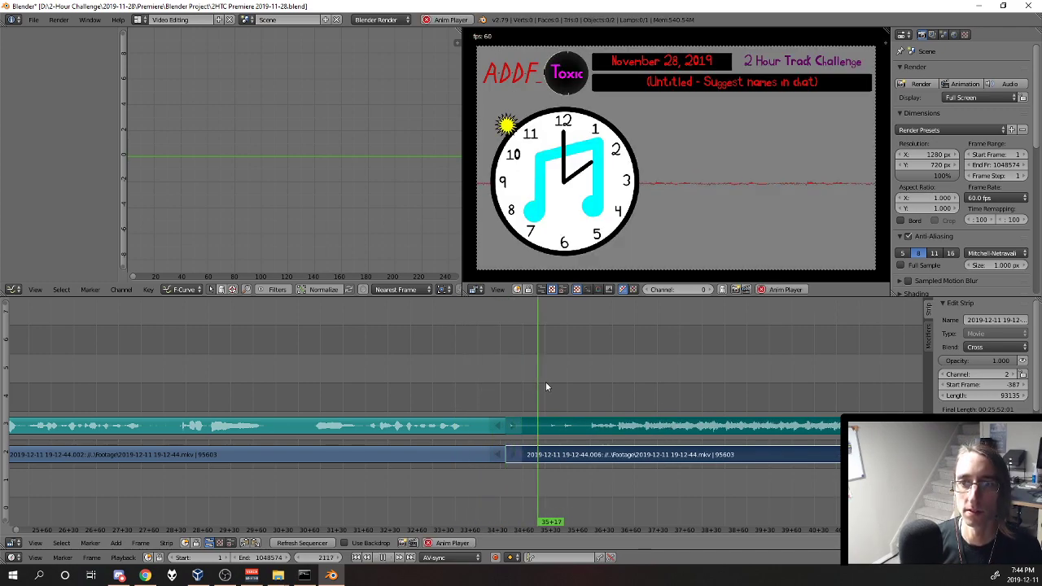
Follow the waveform through the music section with spot playback to the silence after the track ends
scroll(598, 366, down, 3)
scroll(599, 367, down, 1)
drag(651, 374, 495, 358)
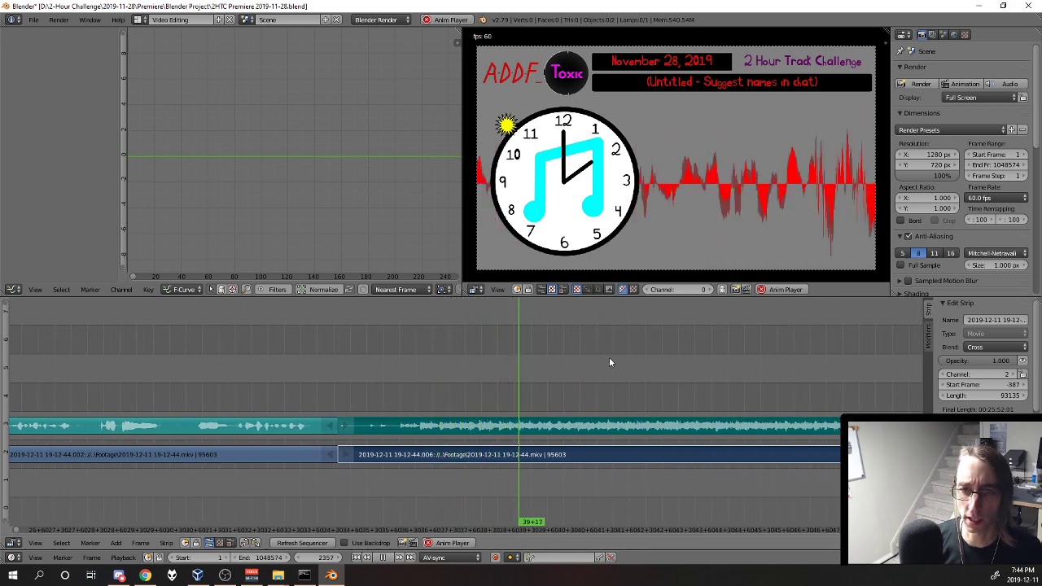
scroll(692, 373, down, 4)
drag(905, 392, 534, 395)
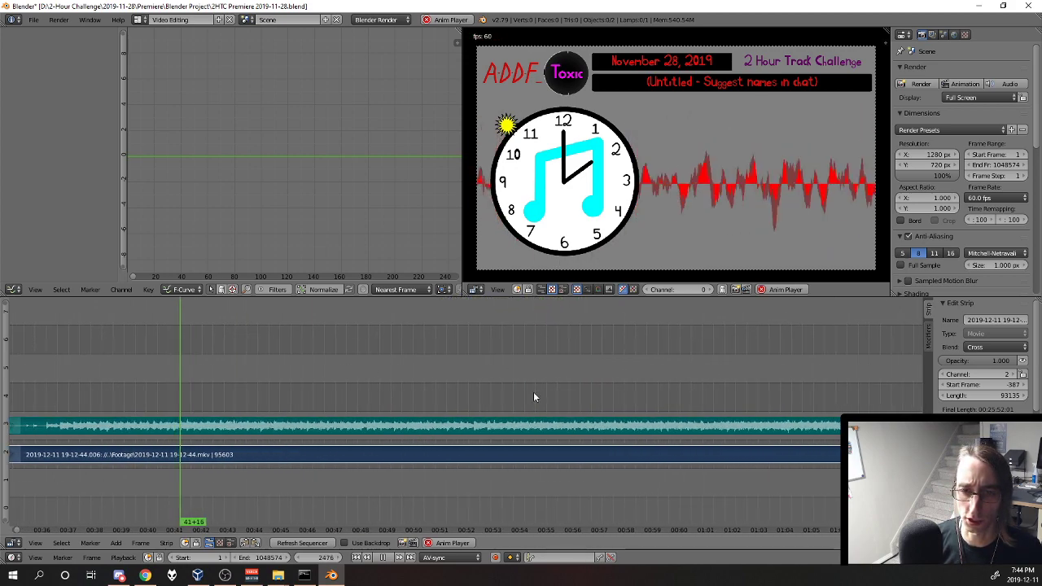
scroll(538, 397, down, 4)
drag(887, 407, 587, 413)
click(519, 414)
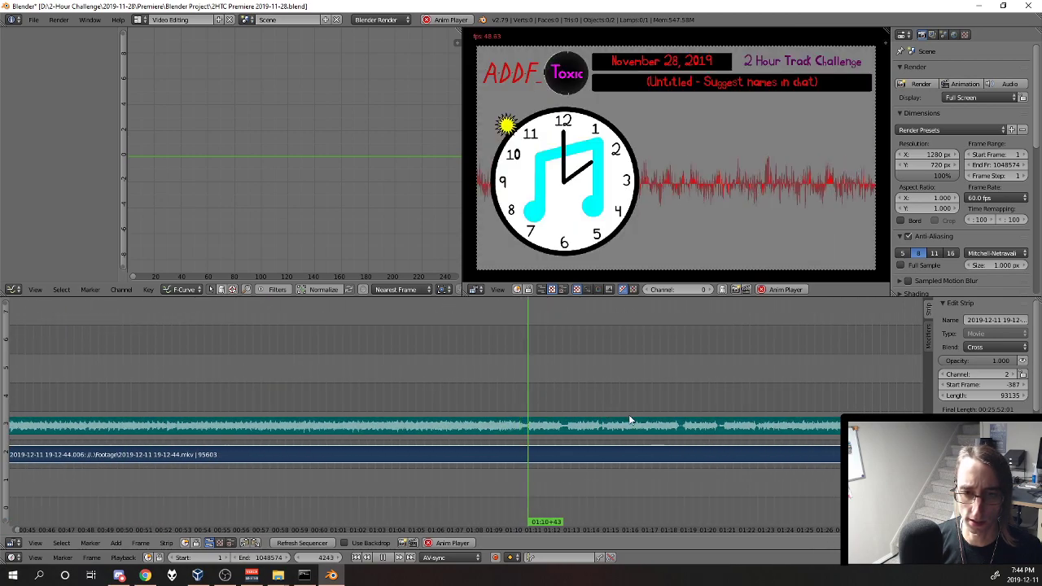
drag(726, 420, 231, 419)
click(485, 423)
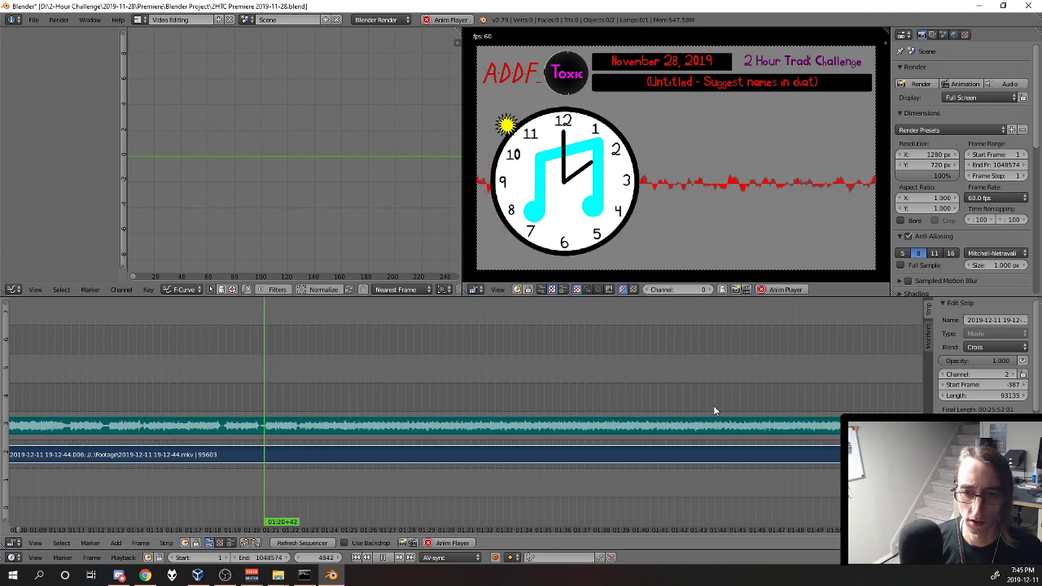
click(713, 406)
click(806, 406)
drag(806, 406, 378, 383)
scroll(456, 392, down, 8)
drag(708, 409, 414, 404)
click(657, 422)
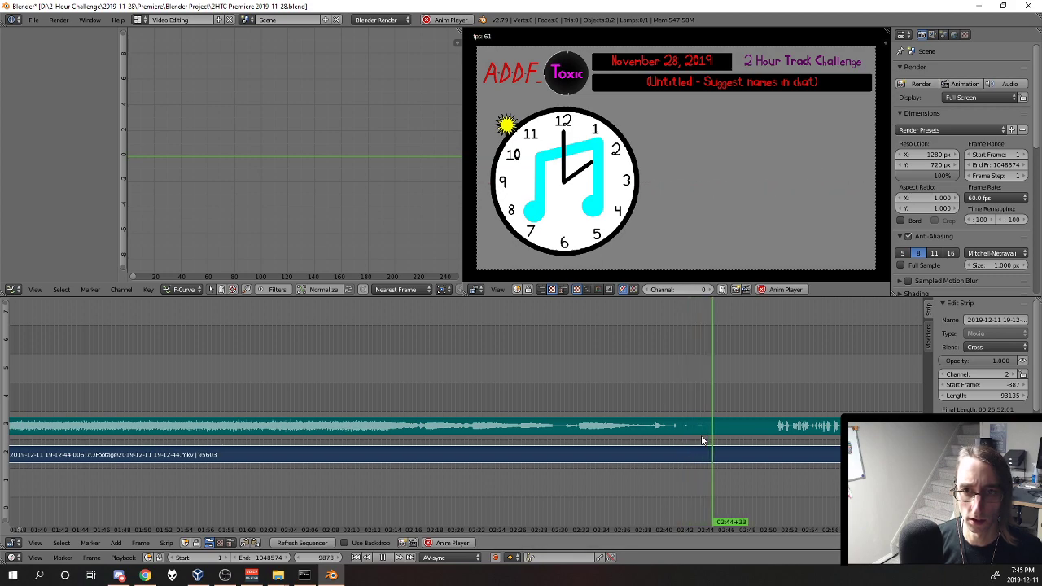
Stop playback in the silence after the track and cut the video and sound strips at frame 9929
key(alt+a)
right_click(732, 429)
shift+right_click(736, 446)
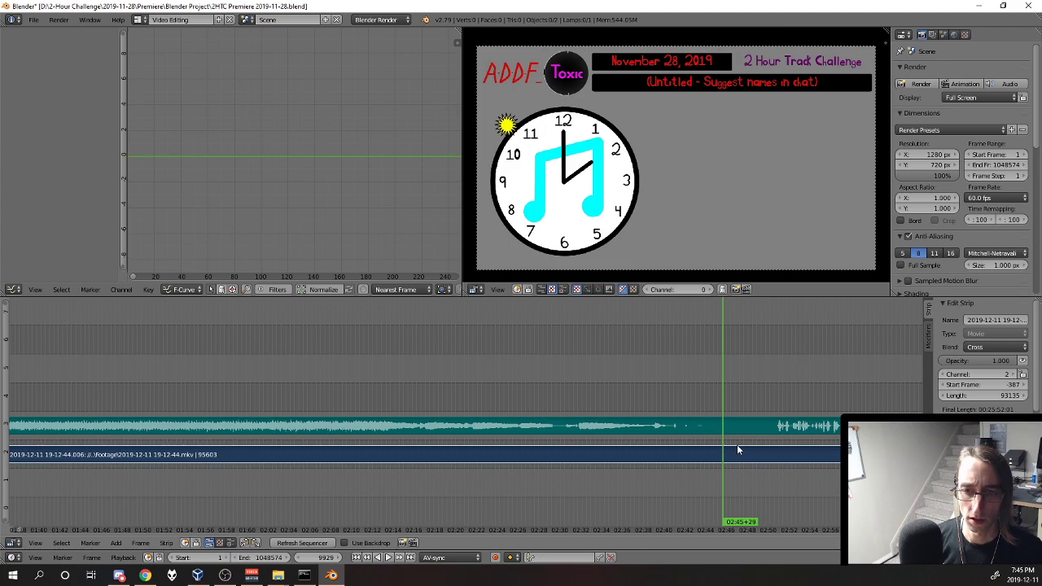
key(k)
Cut both footage strips again at frame 10182, just before the speech resumes, and delete the silent segment between the cuts
click(773, 428)
key(alt+a)
drag(773, 427, 765, 425)
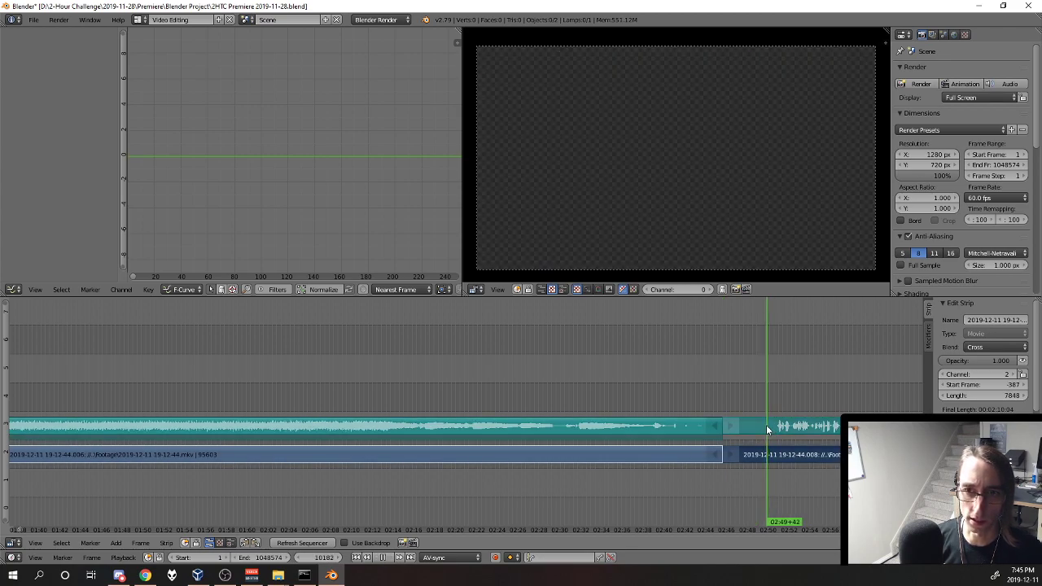
right_click(778, 427)
shift+right_click(776, 449)
key(k)
right_click(740, 454)
shift+right_click(739, 427)
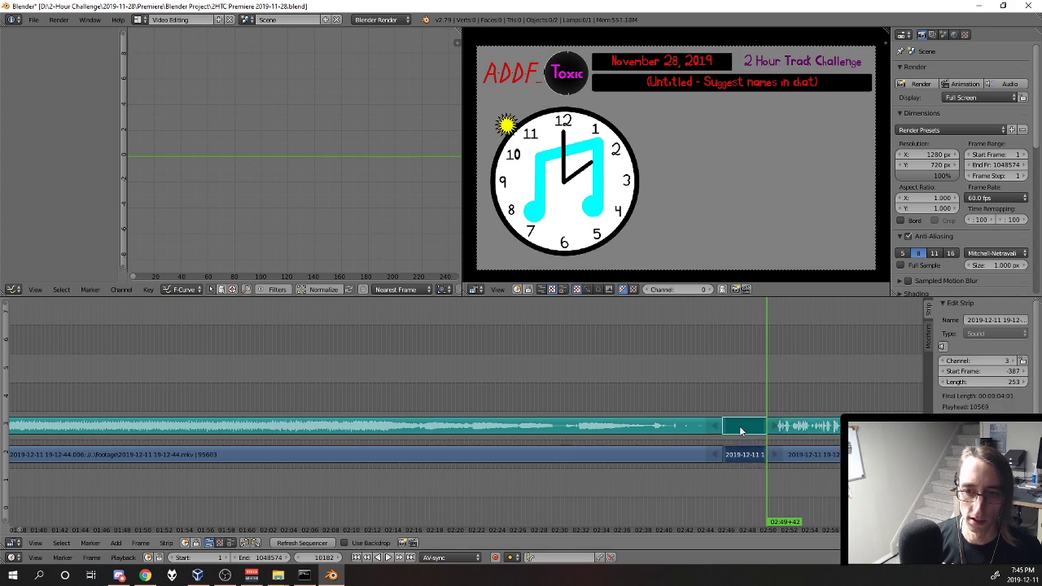
key(x)
click(737, 432)
Snap the video and sound strips after the gap to frame 9929 and play back the join
key(Page_Down)
right_click(809, 458)
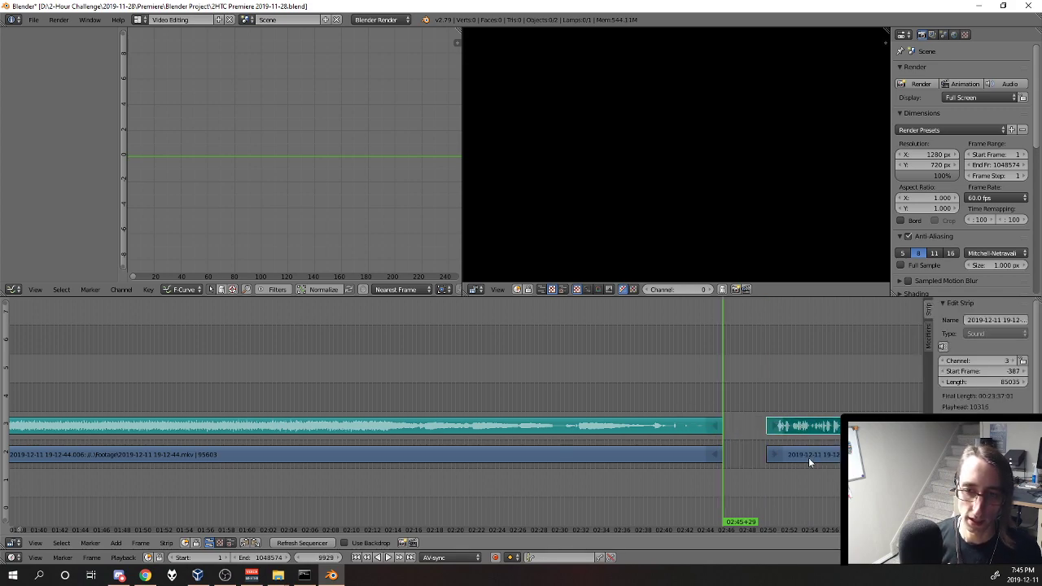
key(BackSpace)
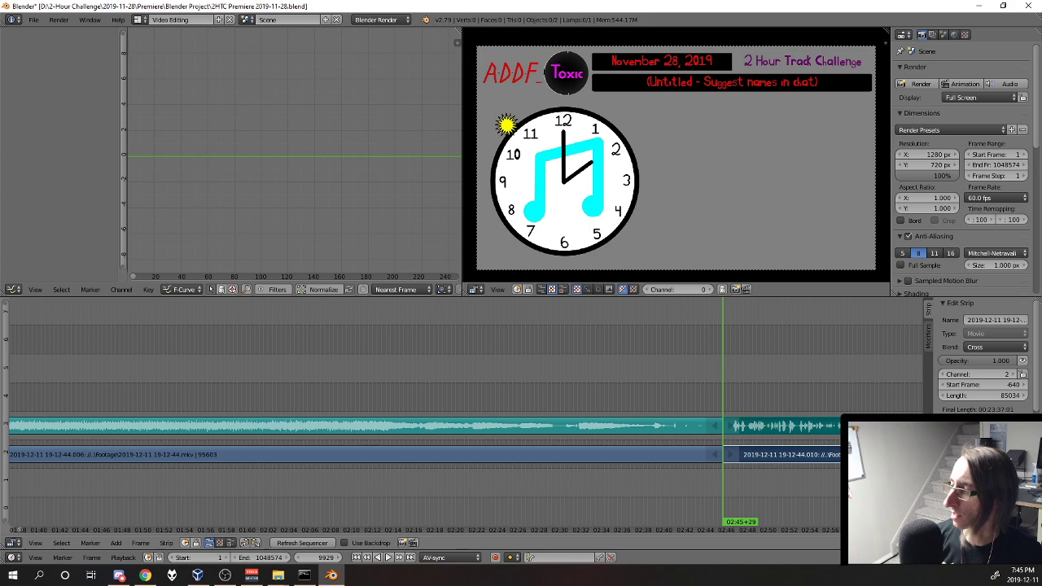
key(alt+Tab)
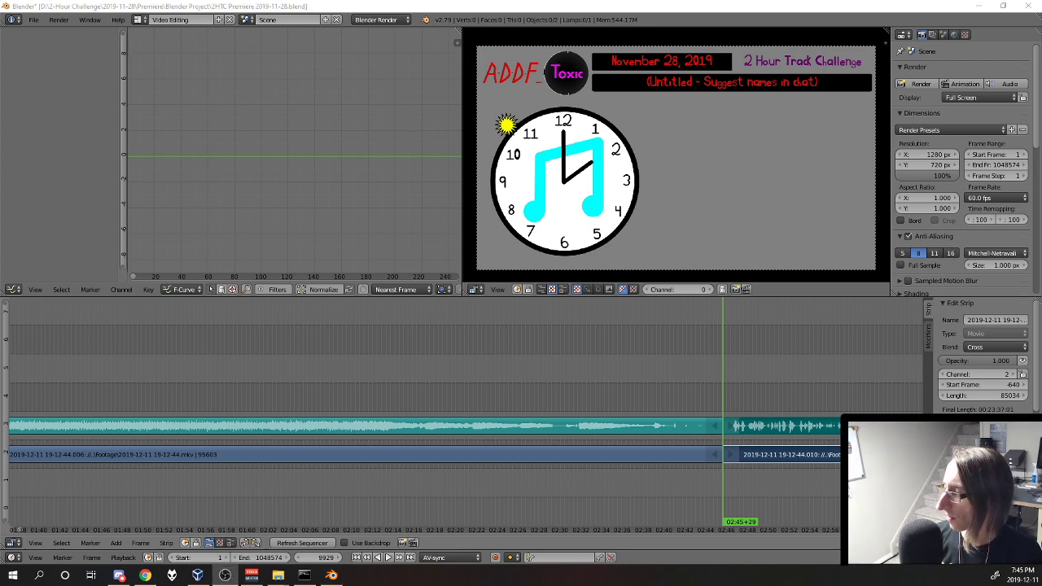
click(673, 413)
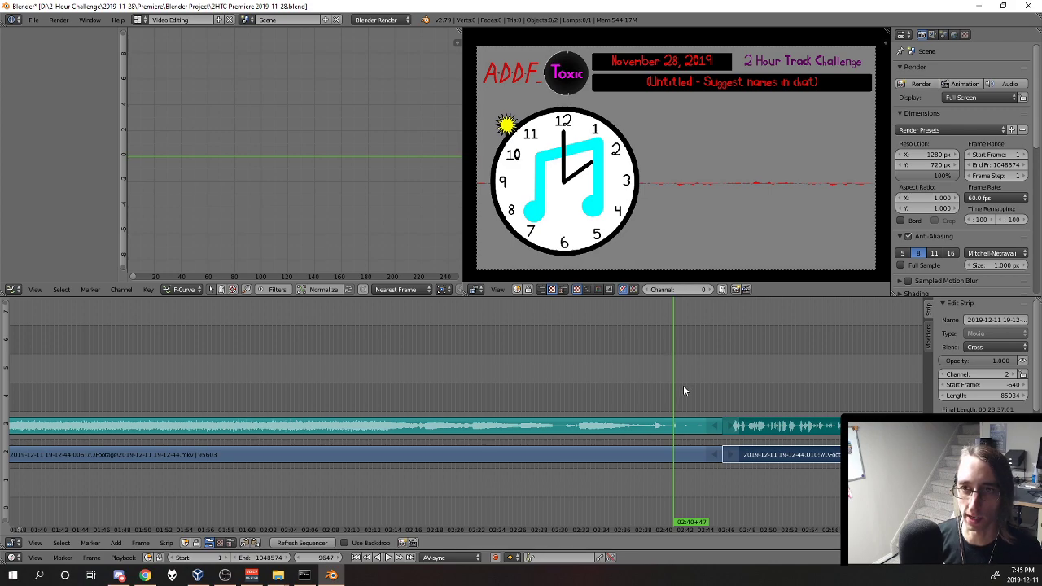
key(alt+a)
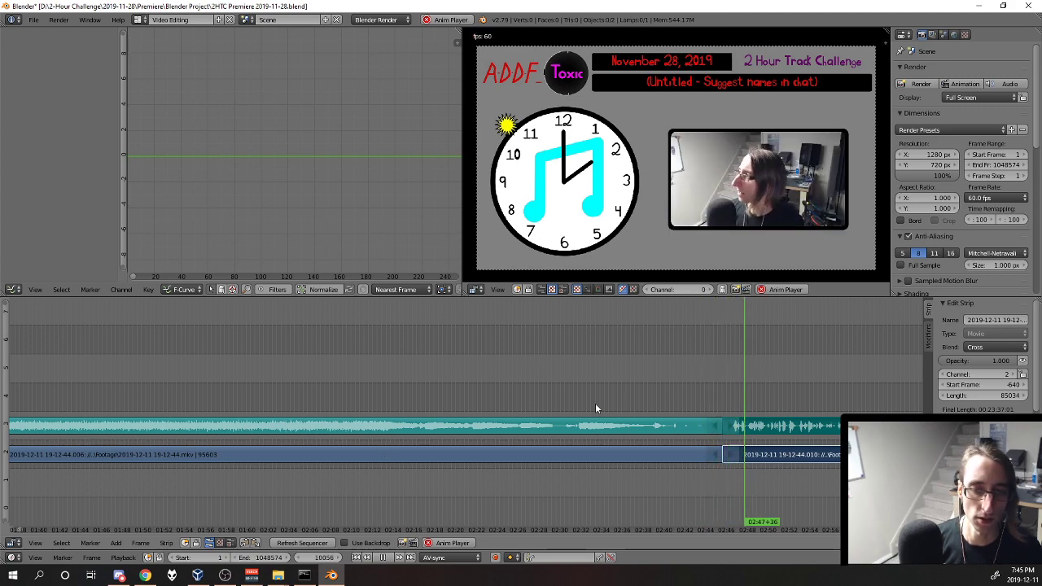
Examine the waveform of the spoken section after the music for long pauses and play back the footage around them
drag(595, 403, 152, 404)
scroll(564, 390, down, 1)
drag(658, 401, 446, 401)
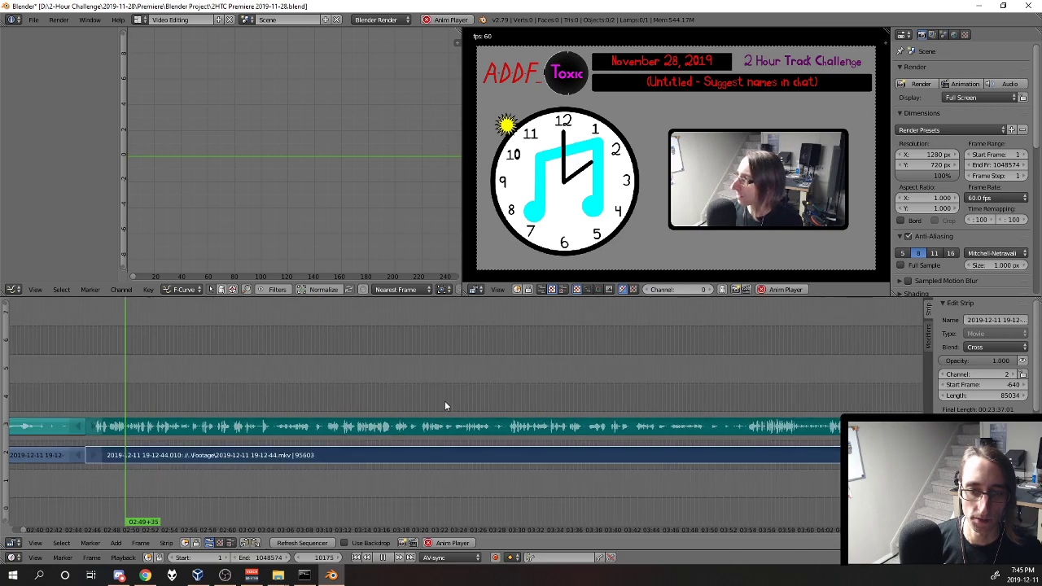
drag(735, 420, 509, 407)
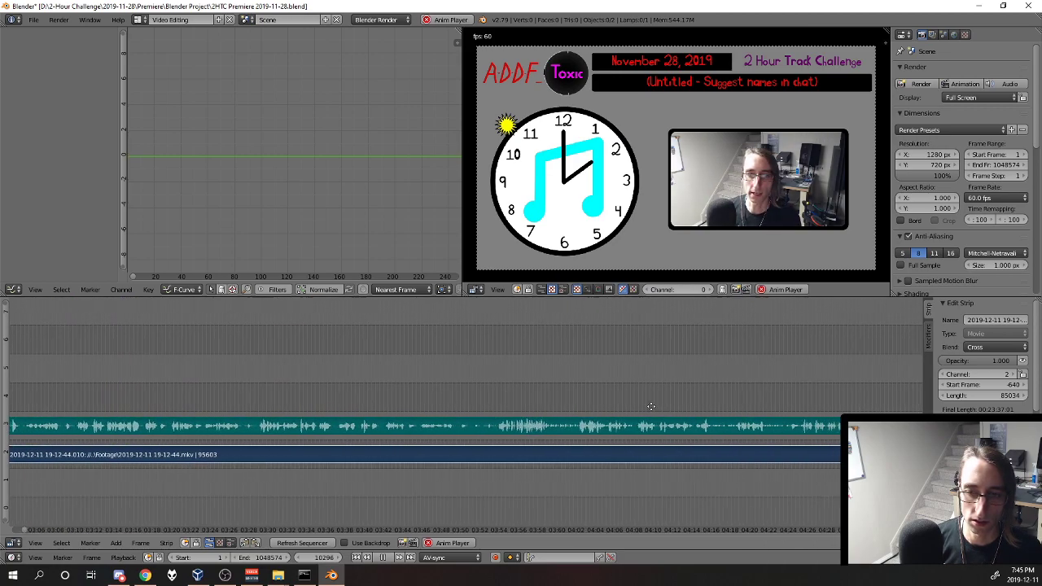
drag(651, 407, 472, 406)
drag(677, 425, 513, 412)
drag(736, 420, 488, 411)
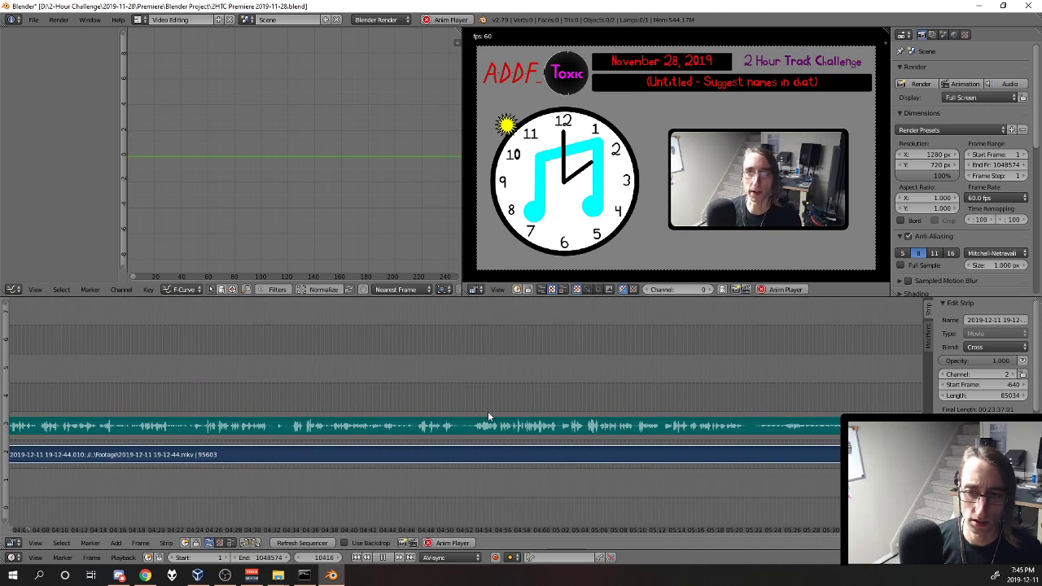
drag(247, 425, 575, 367)
drag(352, 390, 556, 356)
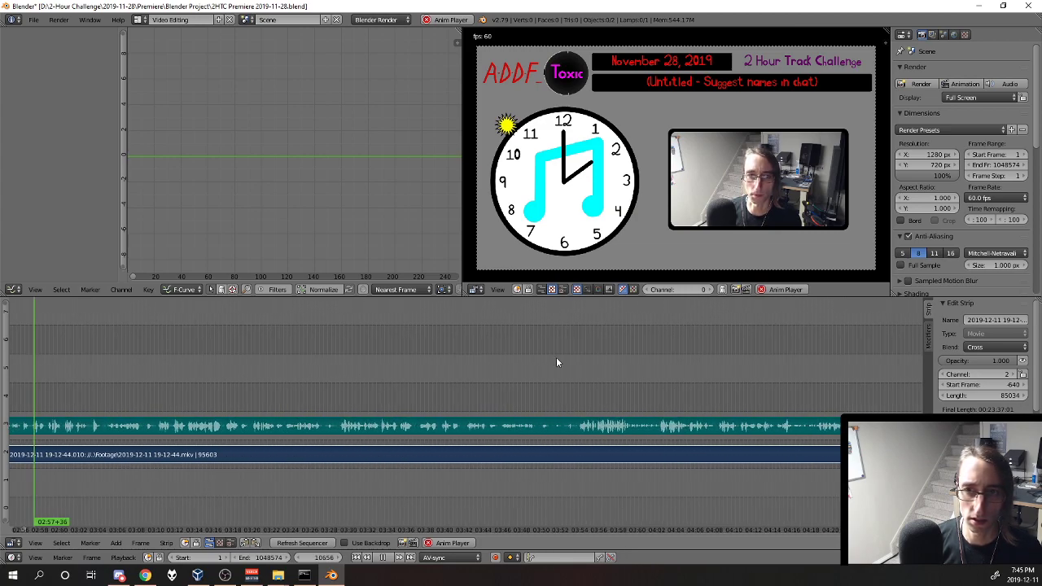
scroll(486, 376, down, 19)
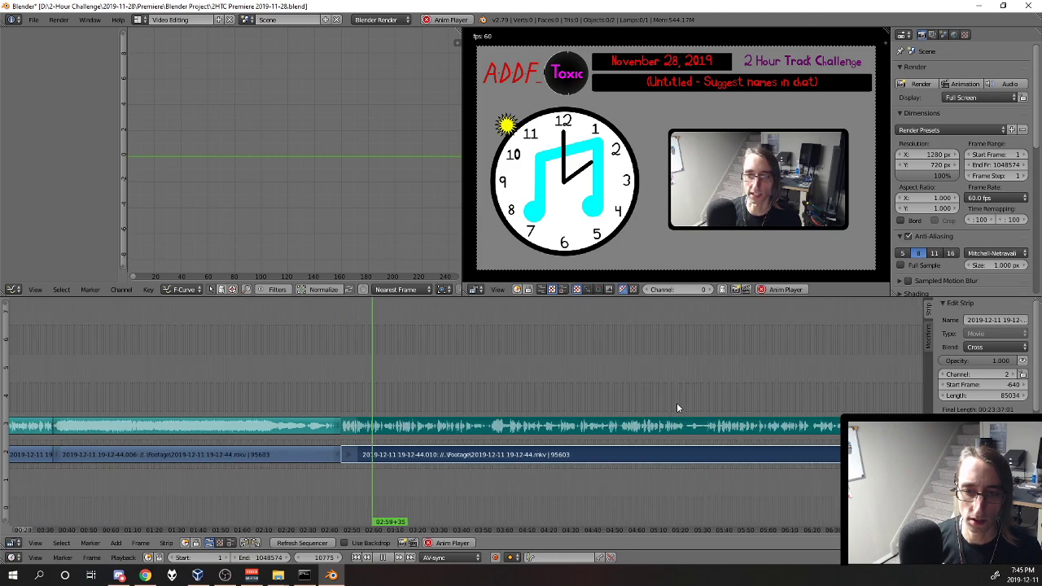
drag(691, 405, 380, 420)
scroll(714, 437, down, 5)
drag(755, 440, 617, 441)
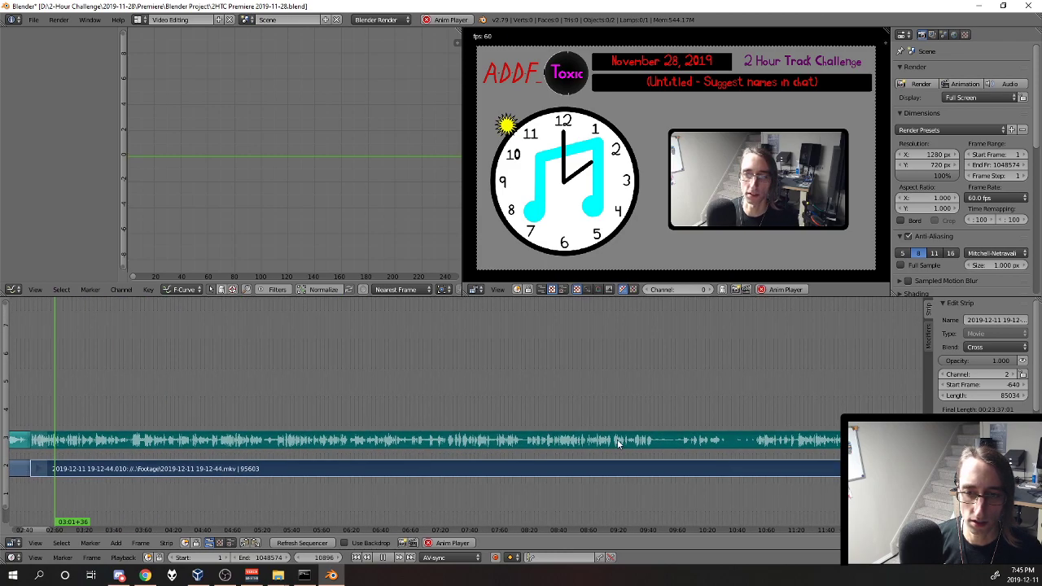
drag(683, 435, 452, 433)
drag(549, 435, 238, 428)
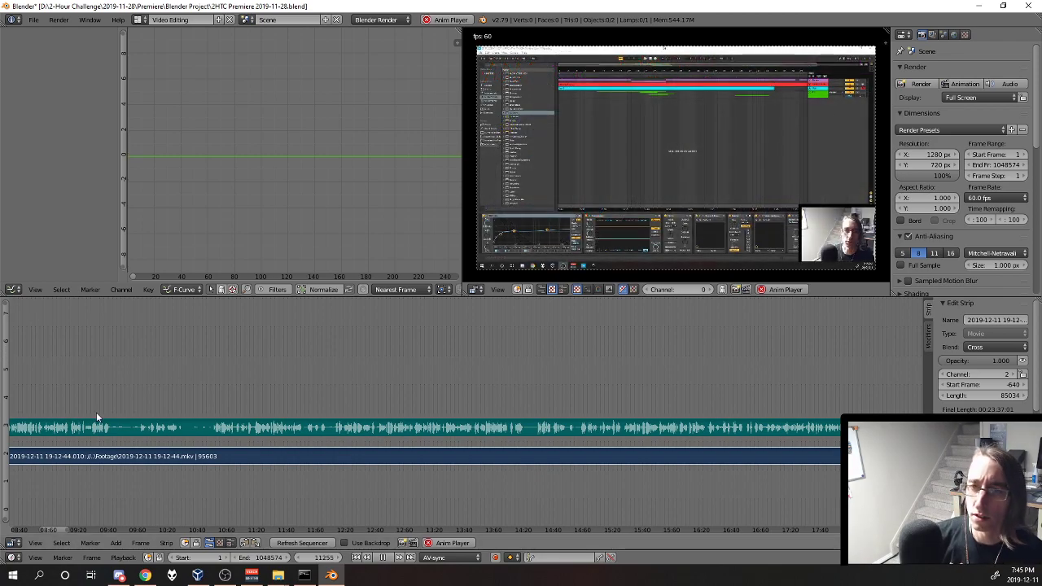
drag(286, 399, 565, 420)
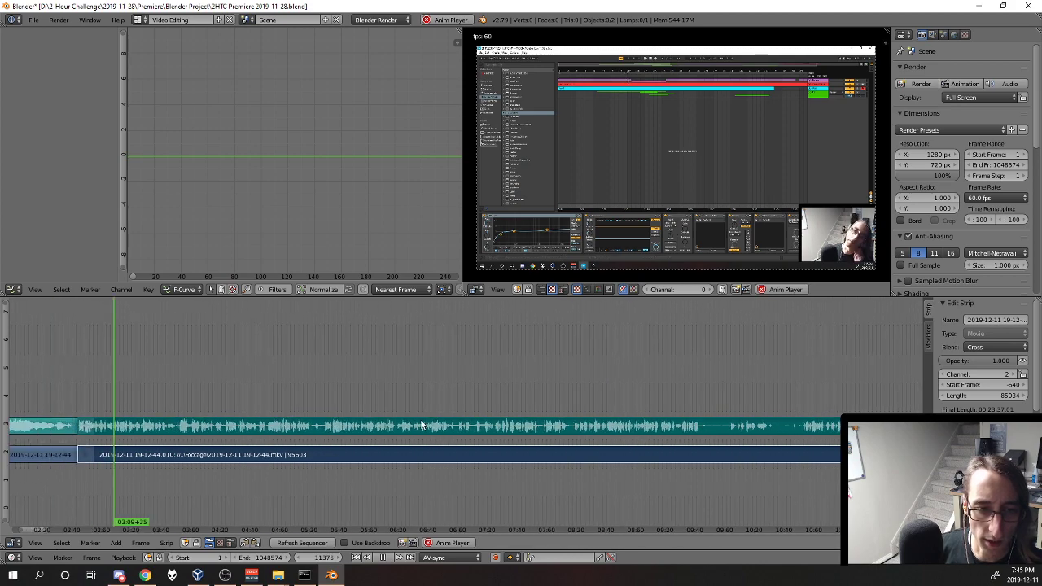
drag(697, 426, 583, 424)
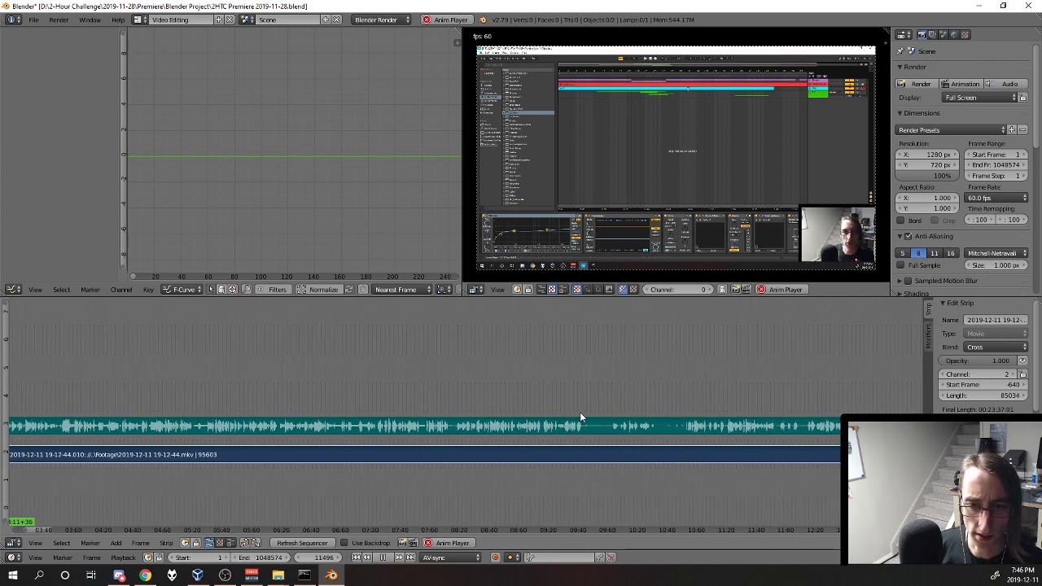
click(579, 412)
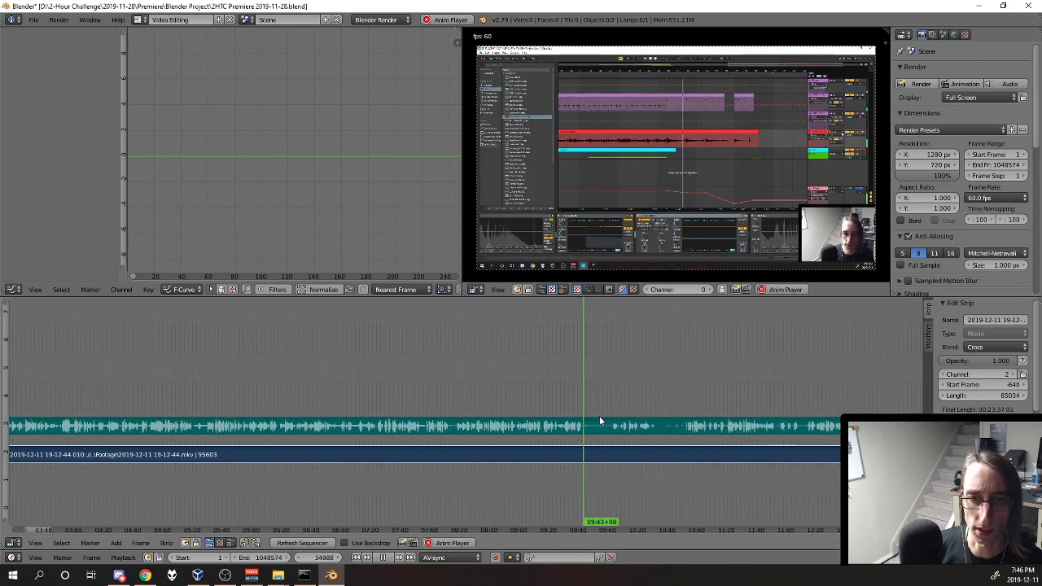
click(650, 422)
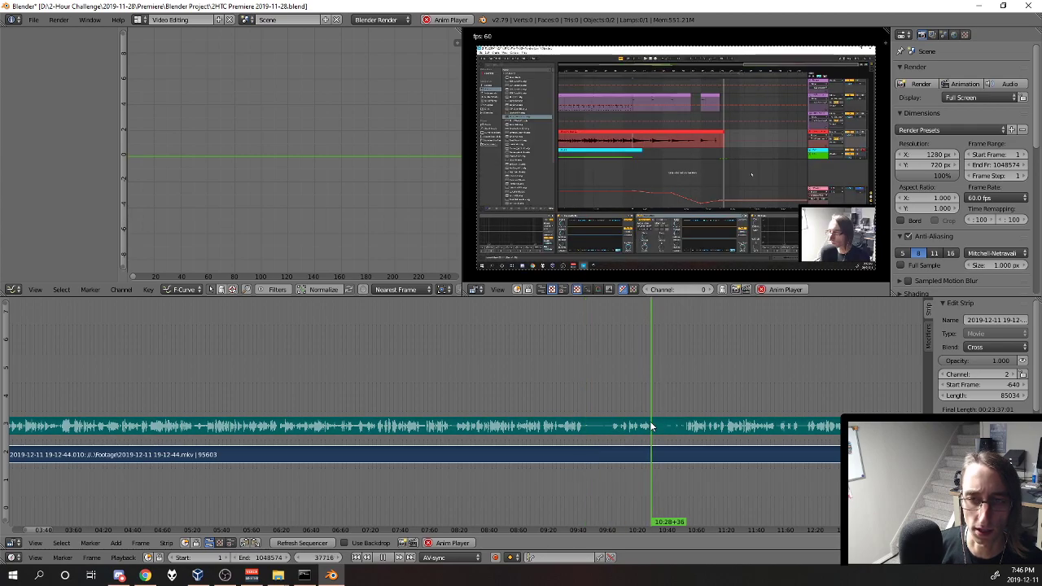
click(644, 425)
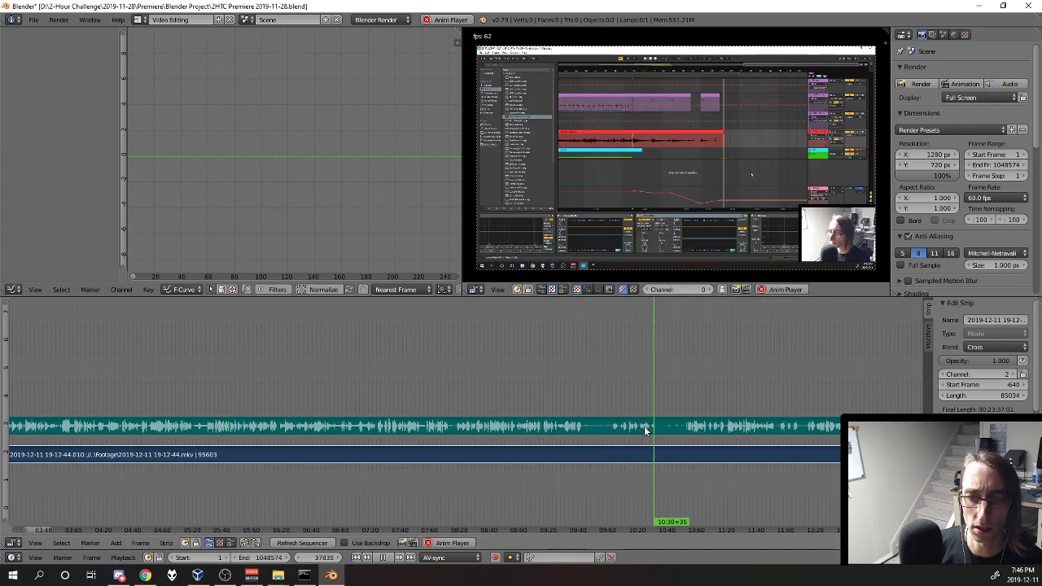
Find the start of the unwanted stretch by playback and cut the video and sound strips at frame 37187
scroll(677, 445, up, 3)
drag(781, 431, 466, 434)
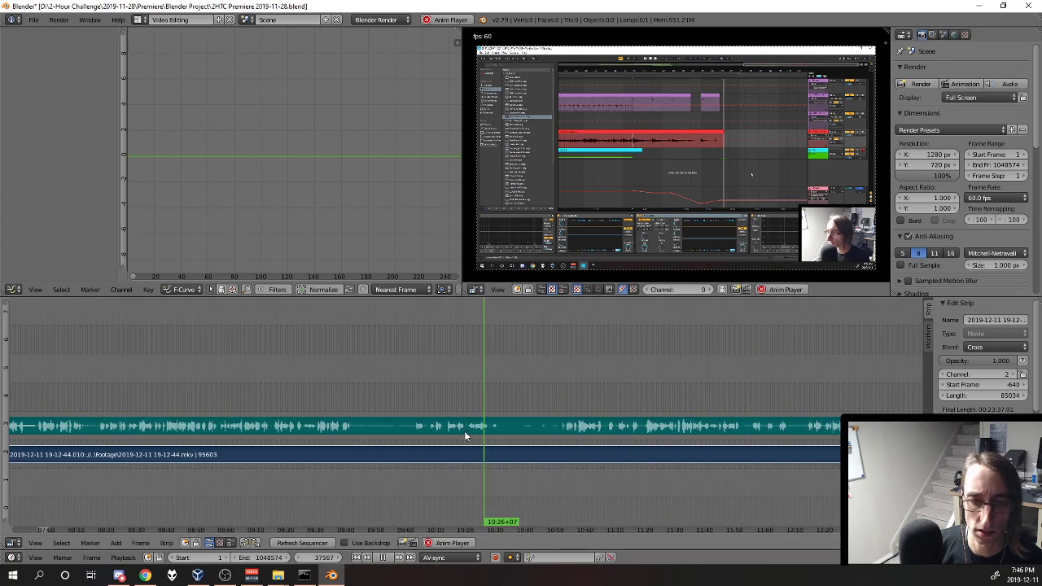
scroll(465, 434, up, 4)
click(449, 433)
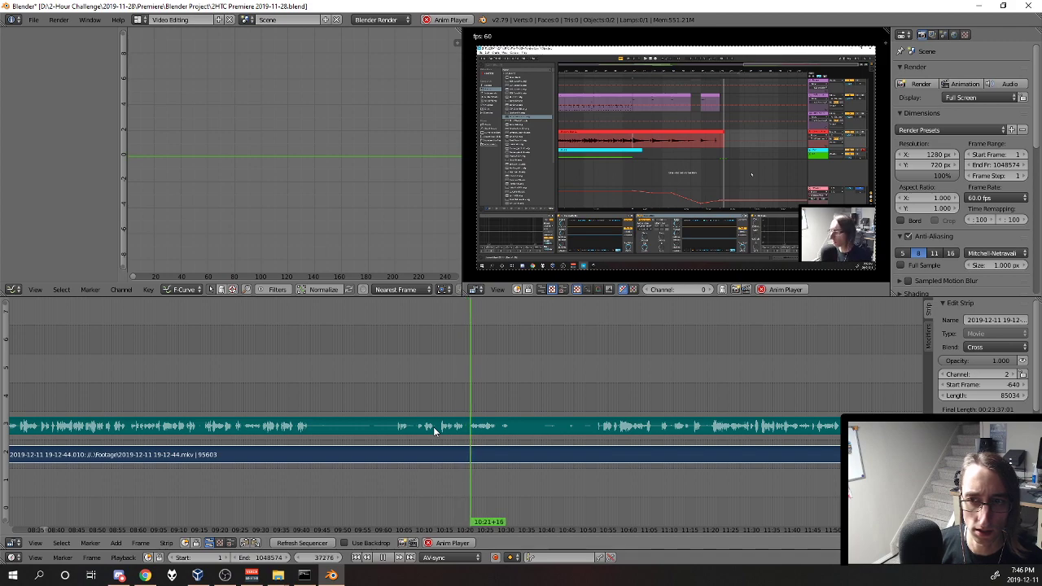
click(462, 425)
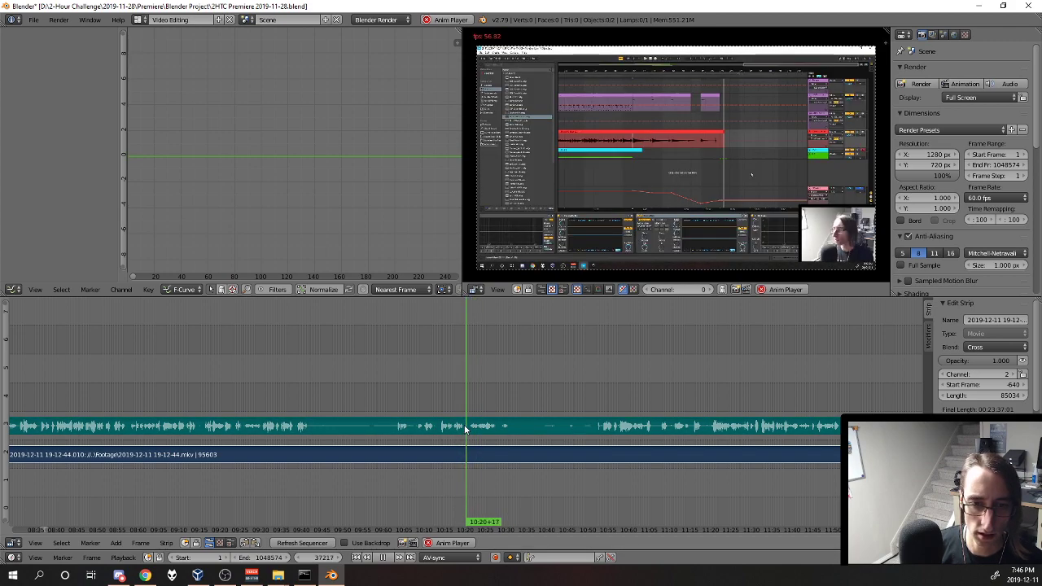
click(464, 426)
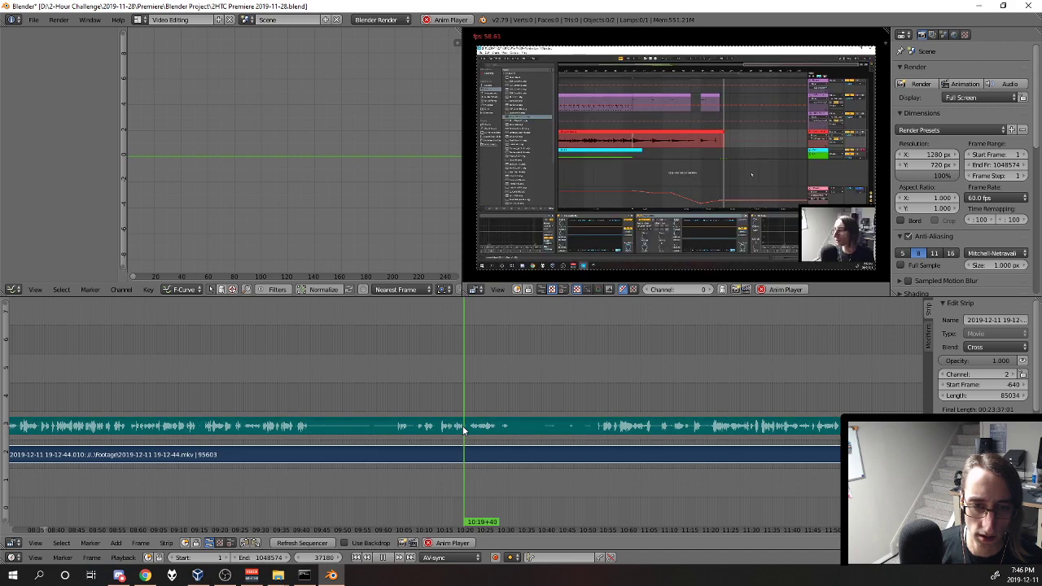
key(alt+a)
click(465, 430)
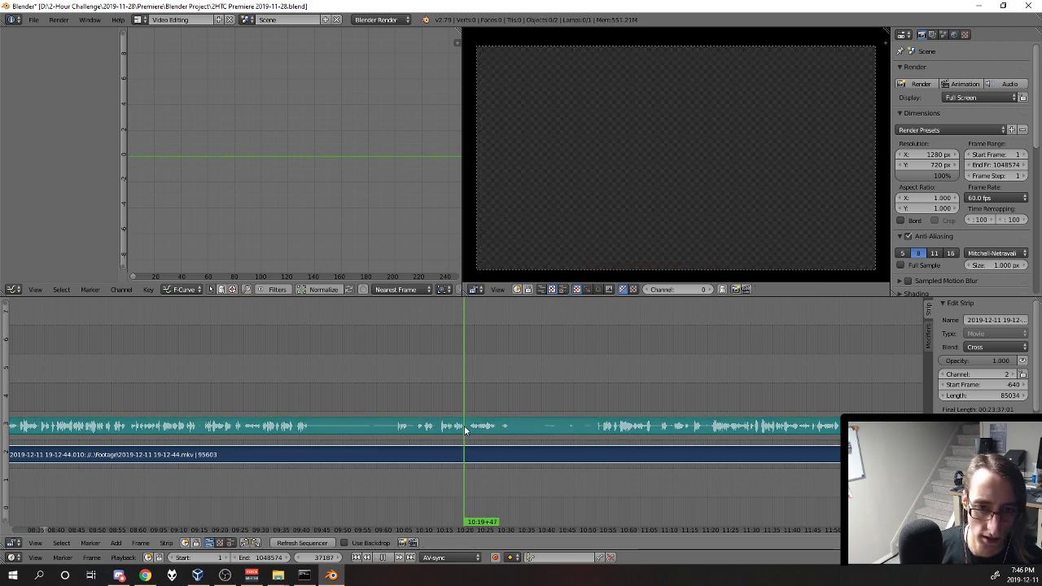
right_click(466, 428)
shift+right_click(480, 454)
key(k)
Find where the speech resumes, cut both strips again at frame 39193, and delete the segment between the two cuts
click(539, 429)
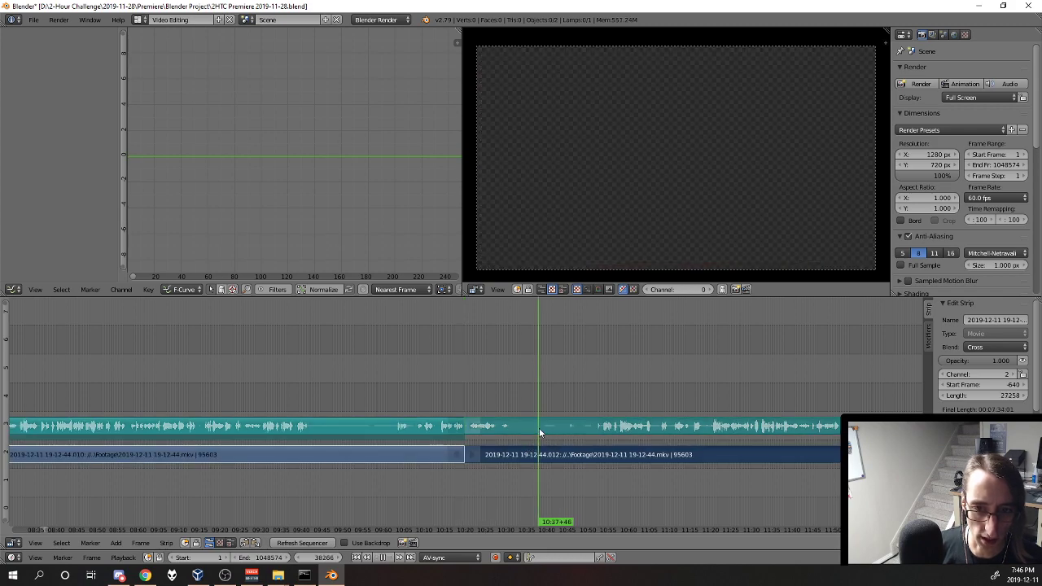
key(alt+a)
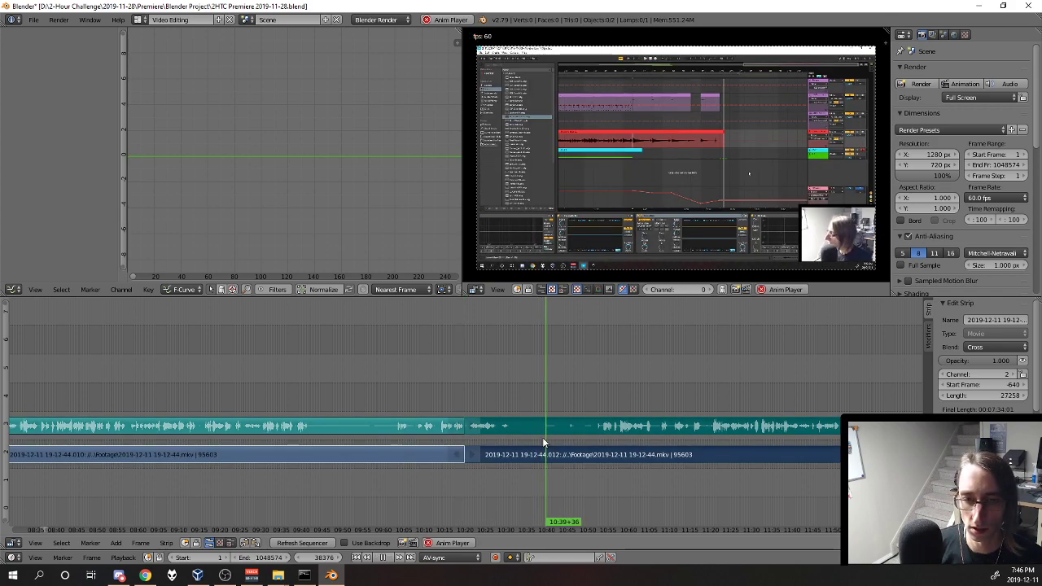
click(571, 428)
click(596, 427)
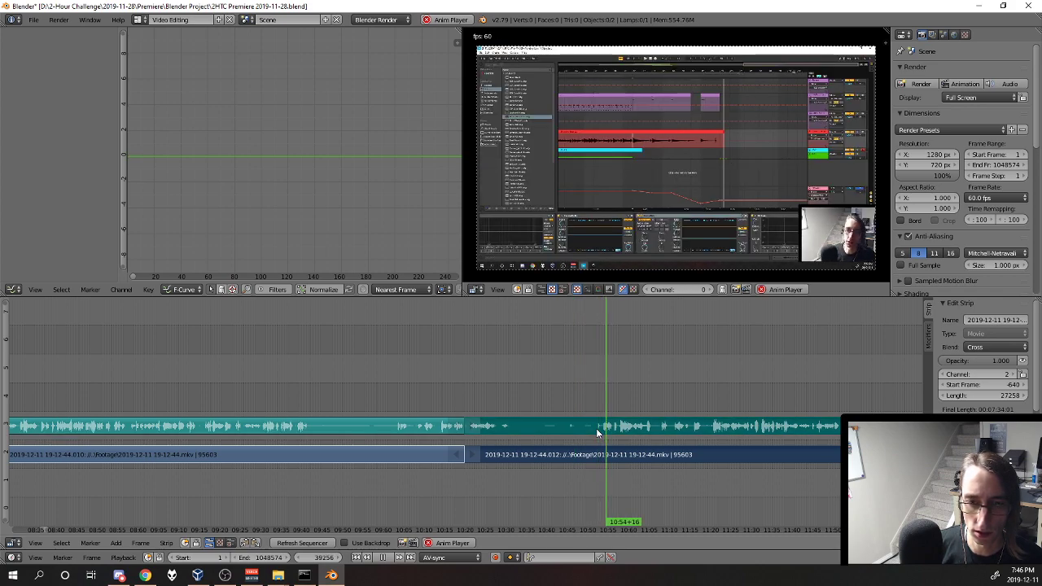
key(alt+a)
drag(597, 428, 603, 427)
right_click(590, 452)
key(k)
right_click(583, 456)
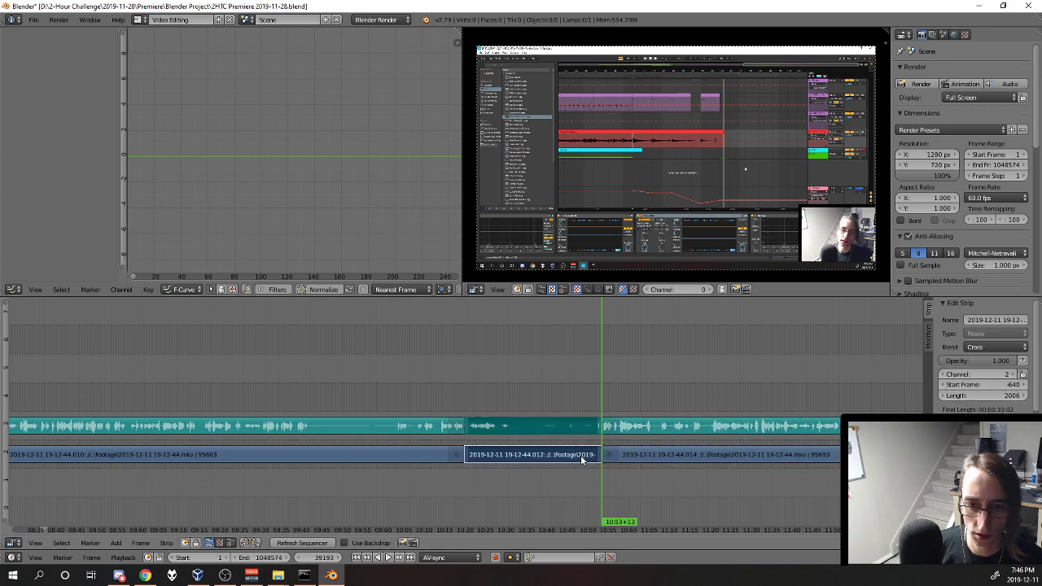
key(x)
click(598, 451)
Close the gap by moving the following video and sound strips back to frame 37187, and play back the join
key(Page_Down)
right_click(696, 447)
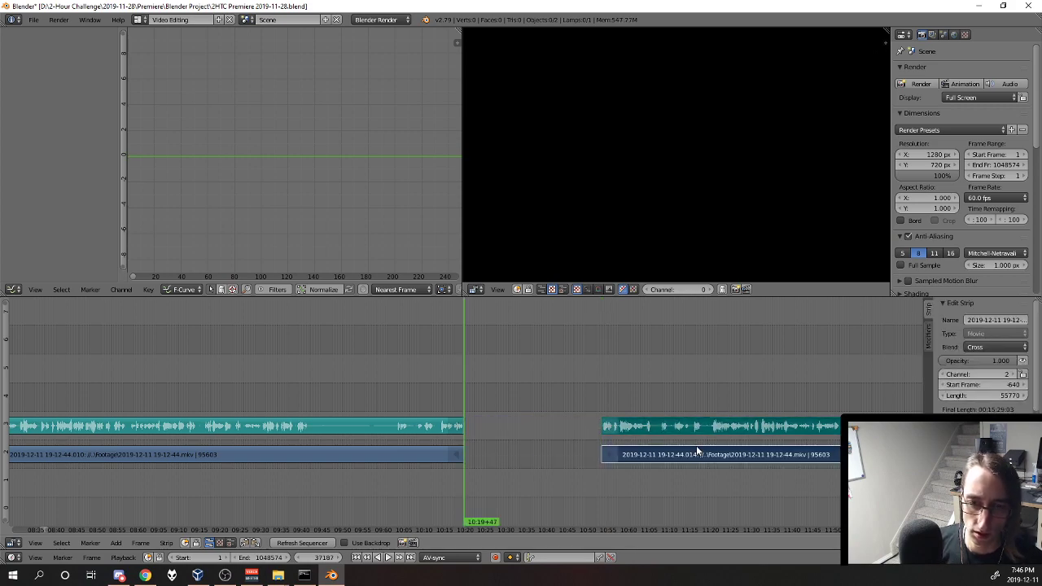
key(BackSpace)
click(435, 395)
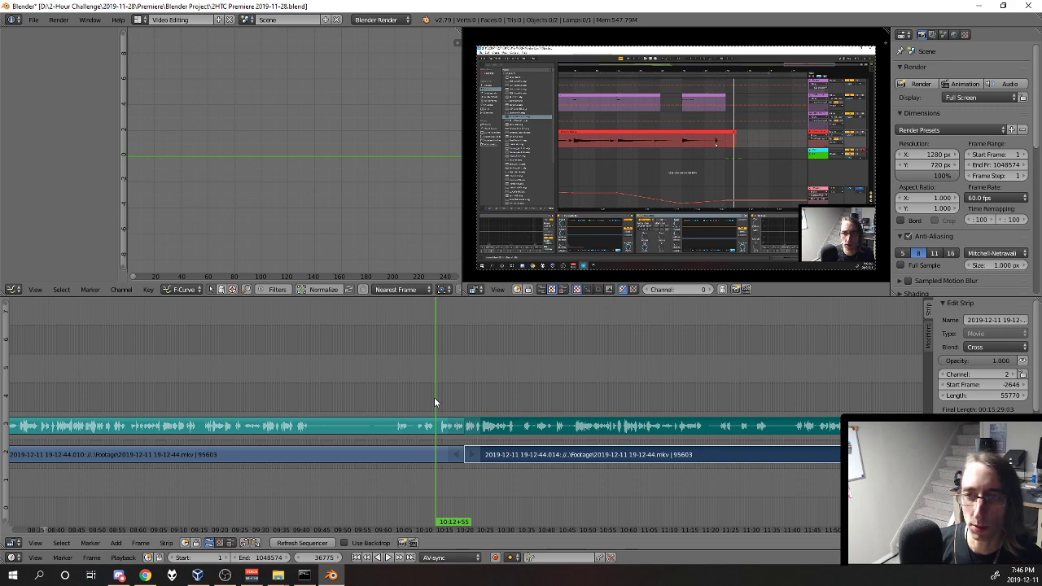
key(alt+a)
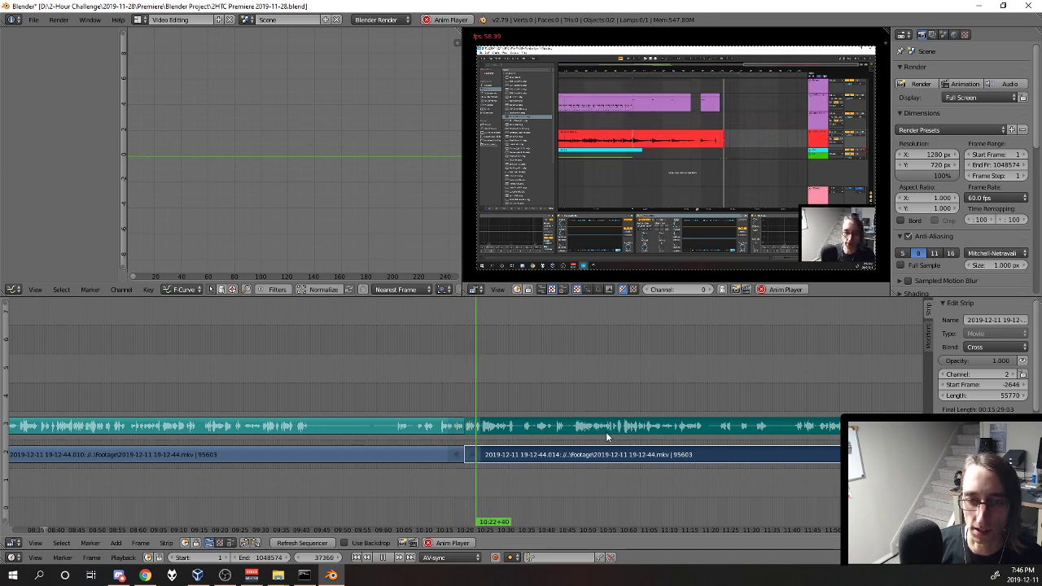
Examine the waveform of the remaining footage for long pauses up to the end of the strips
drag(608, 433, 516, 433)
drag(682, 407, 430, 399)
scroll(429, 398, down, 9)
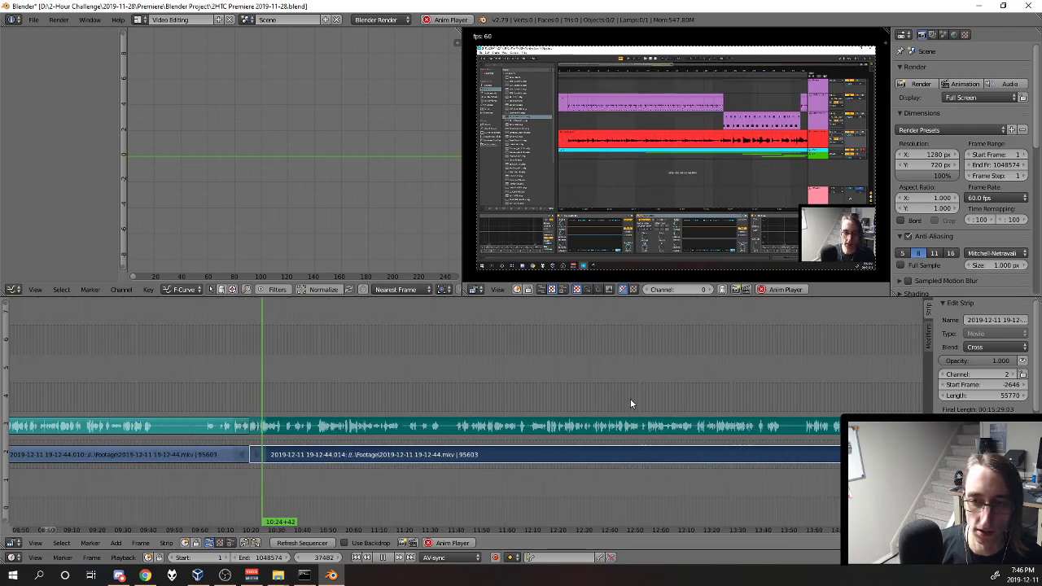
drag(630, 398, 326, 392)
drag(716, 389, 524, 384)
scroll(524, 384, down, 10)
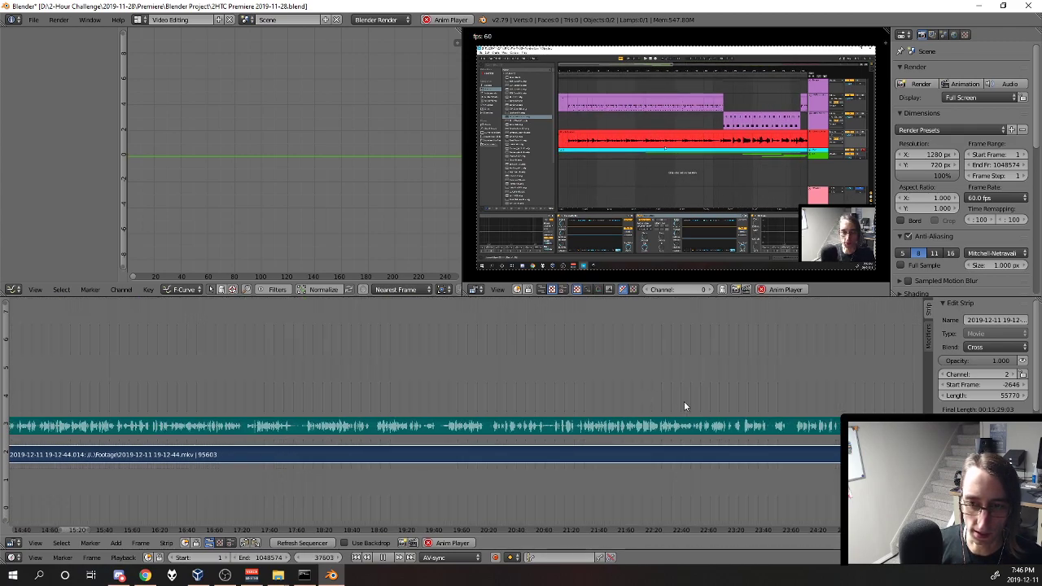
drag(854, 407, 695, 425)
click(676, 420)
scroll(717, 428, up, 11)
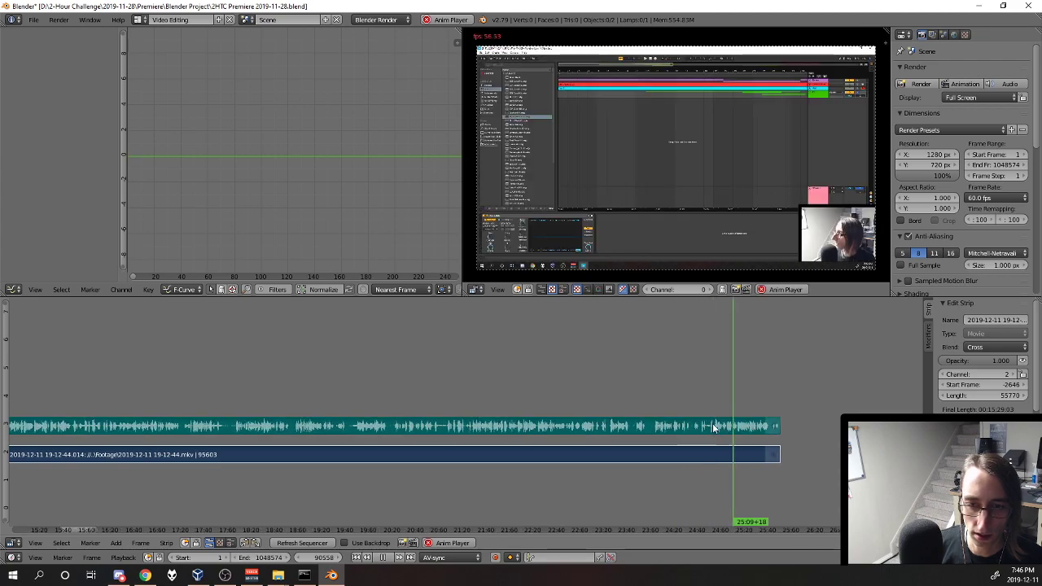
drag(772, 425, 521, 411)
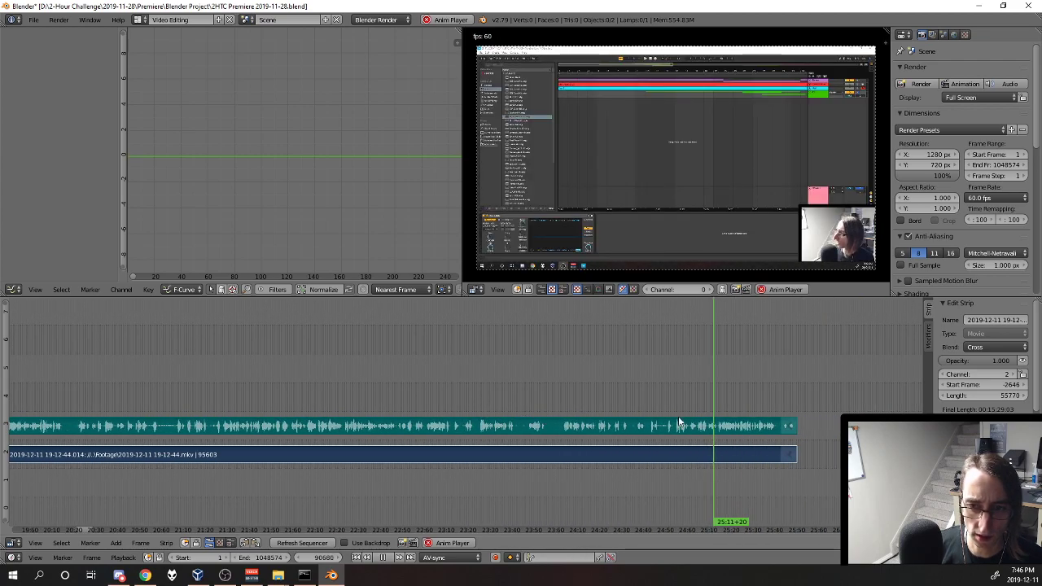
scroll(716, 421, up, 5)
drag(801, 428, 443, 407)
scroll(570, 416, up, 4)
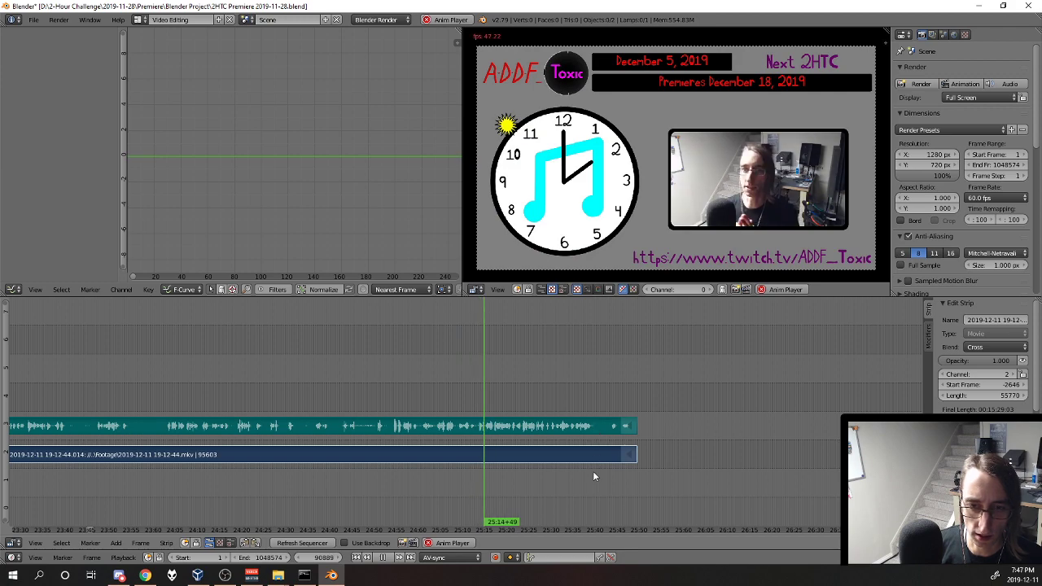
Play back the closing seconds of the footage to locate where the final speech ends
key(alt+a)
click(591, 429)
scroll(598, 436, up, 12)
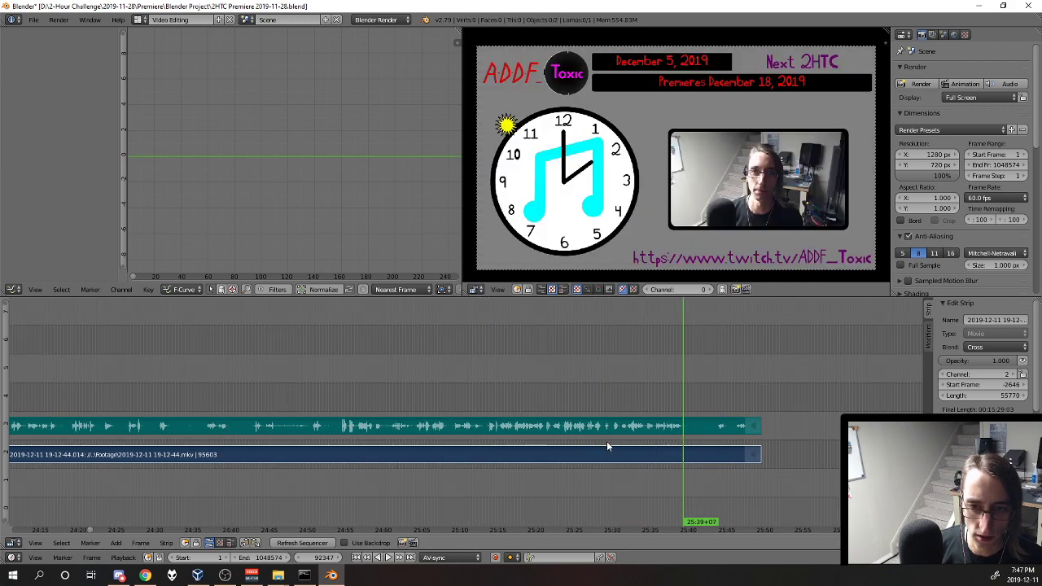
key(alt+a)
drag(705, 442, 414, 422)
key(alt+a)
click(489, 428)
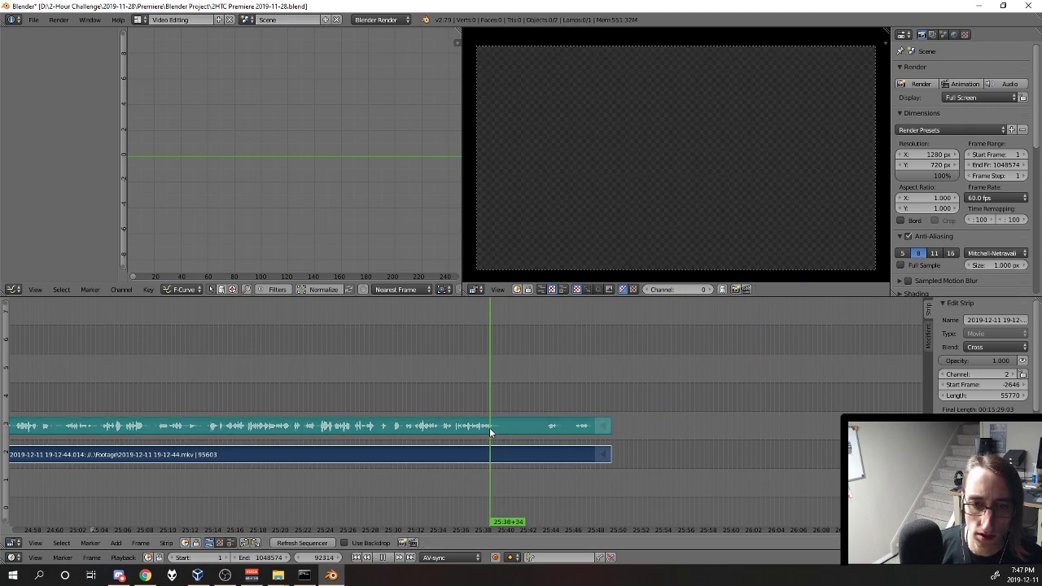
key(alt+a)
key(alt+a)
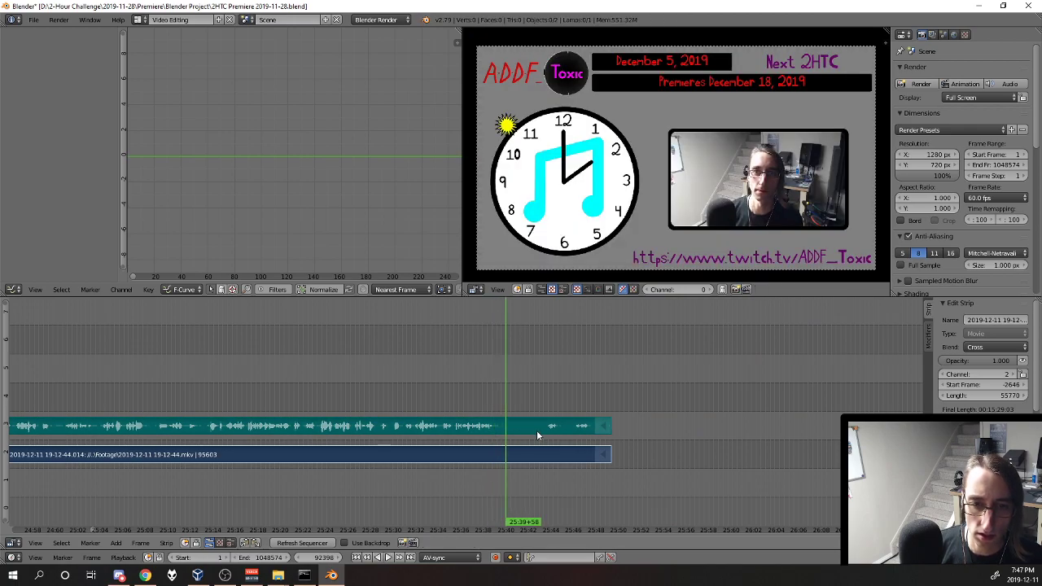
Add a Color effect strip at frame 92398, set its length to 30 frames, and make it grey
key(shift+a)
mouse_move(542, 470)
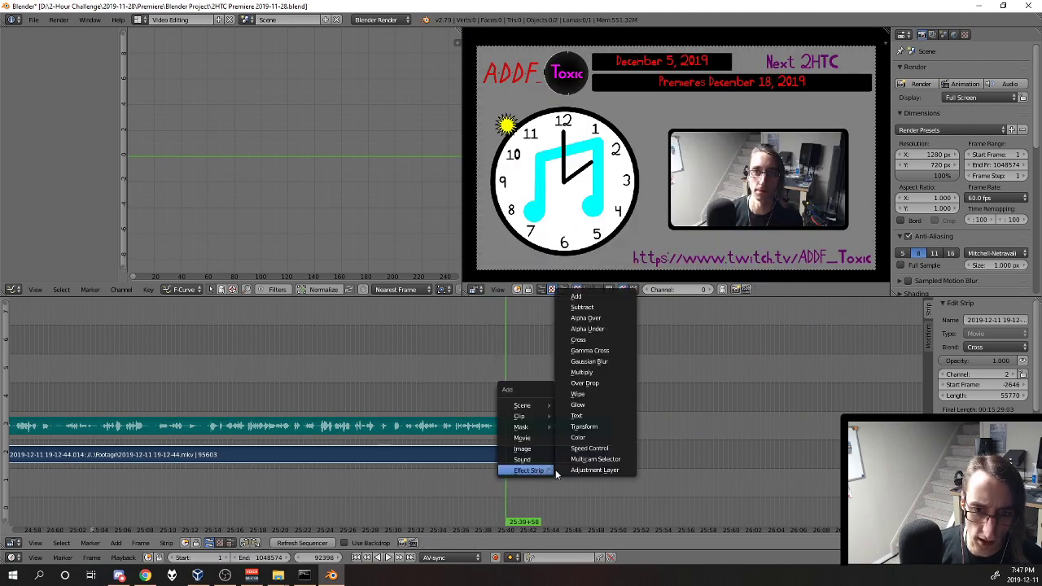
click(600, 439)
click(977, 395)
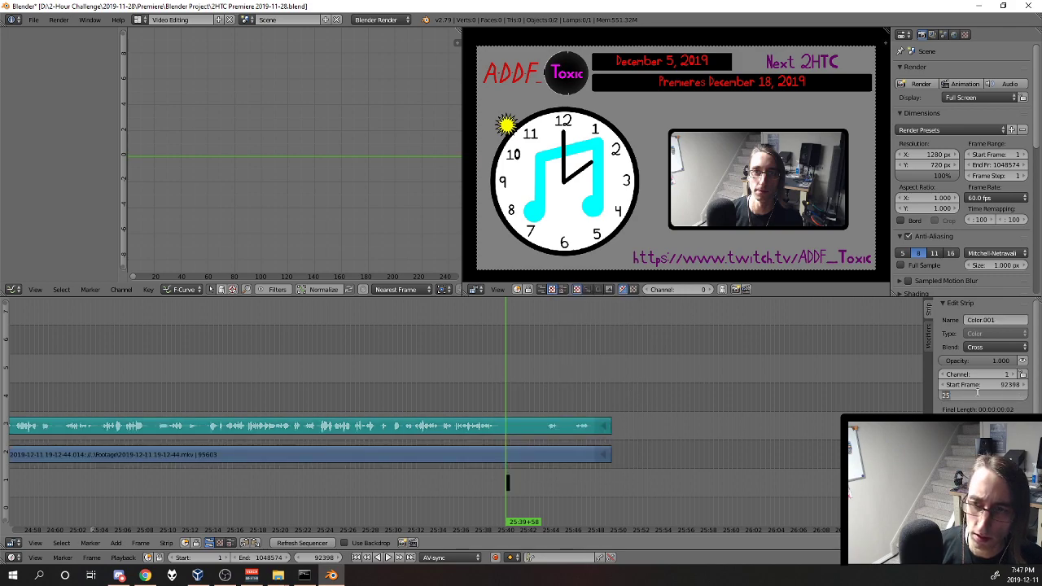
text(30)
key(Return)
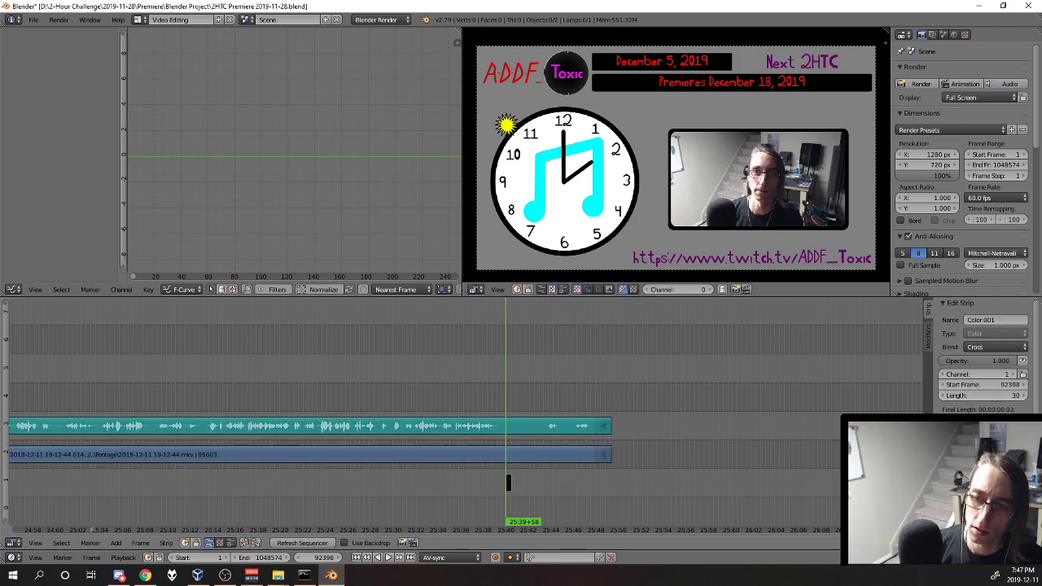
click(979, 489)
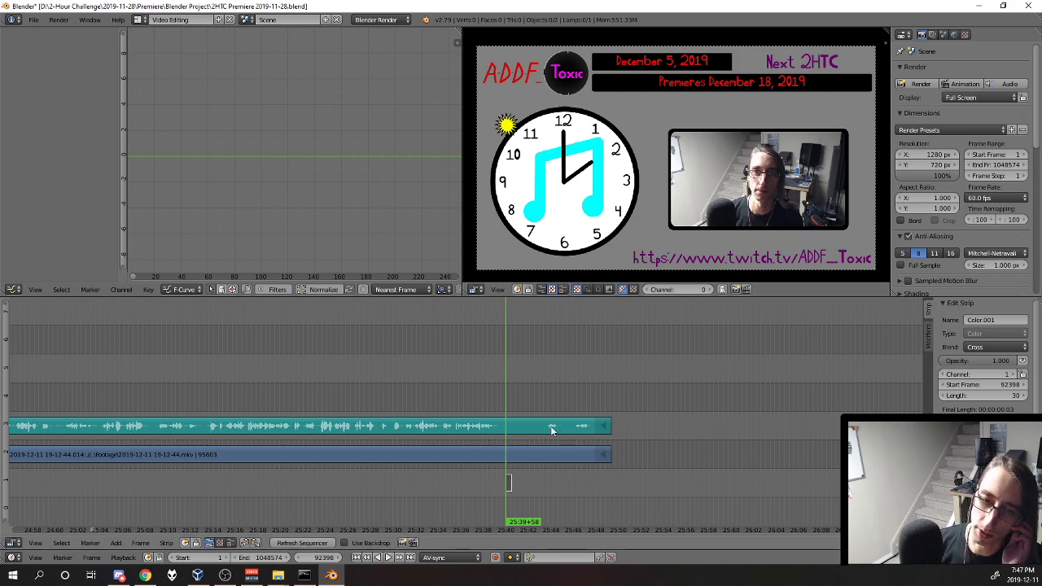
Move the colour strip along its channel so it starts at frame 92413
scroll(533, 456, up, 4)
scroll(602, 450, up, 1)
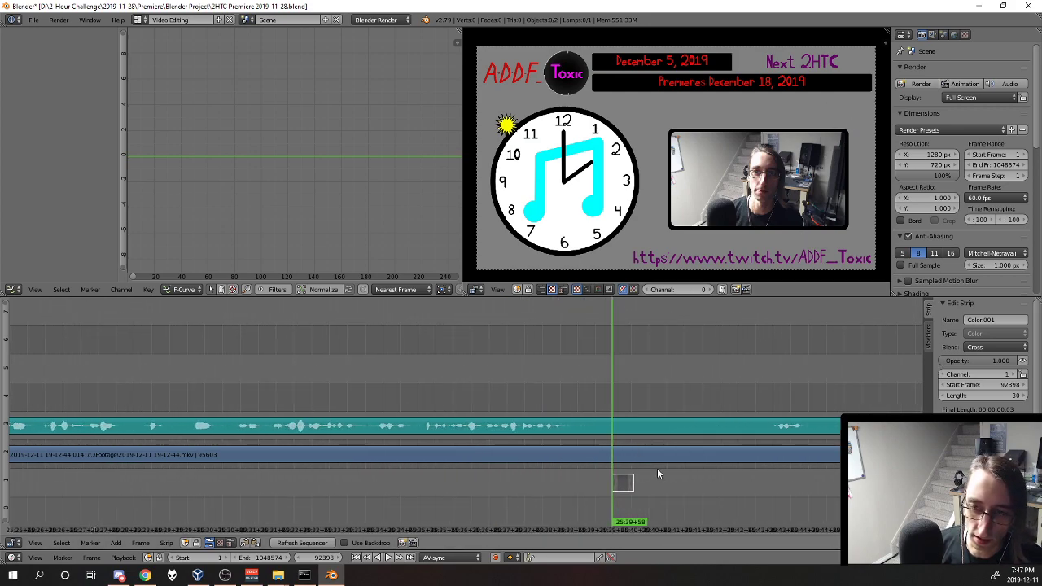
key(g)
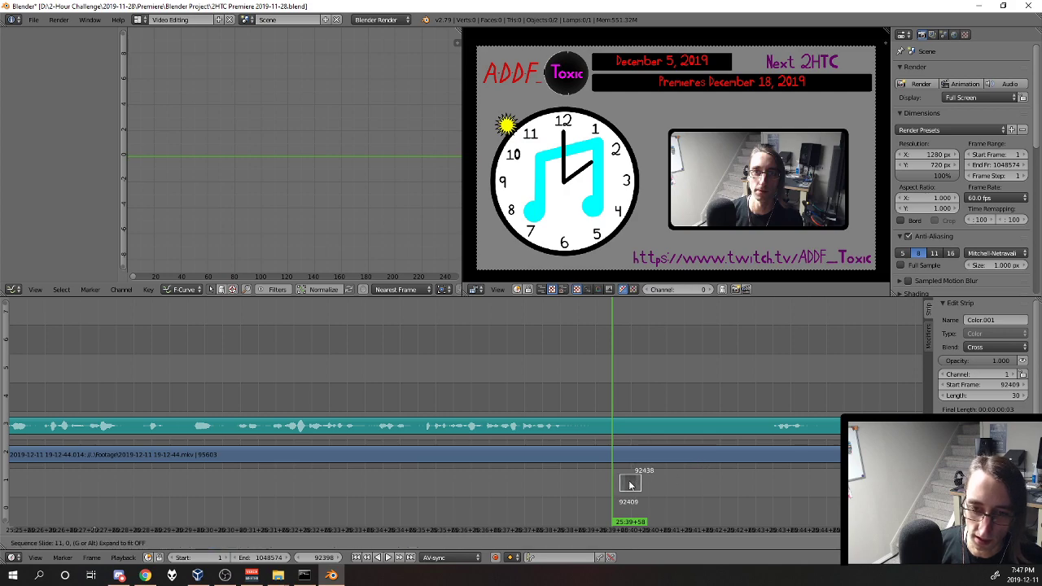
click(632, 479)
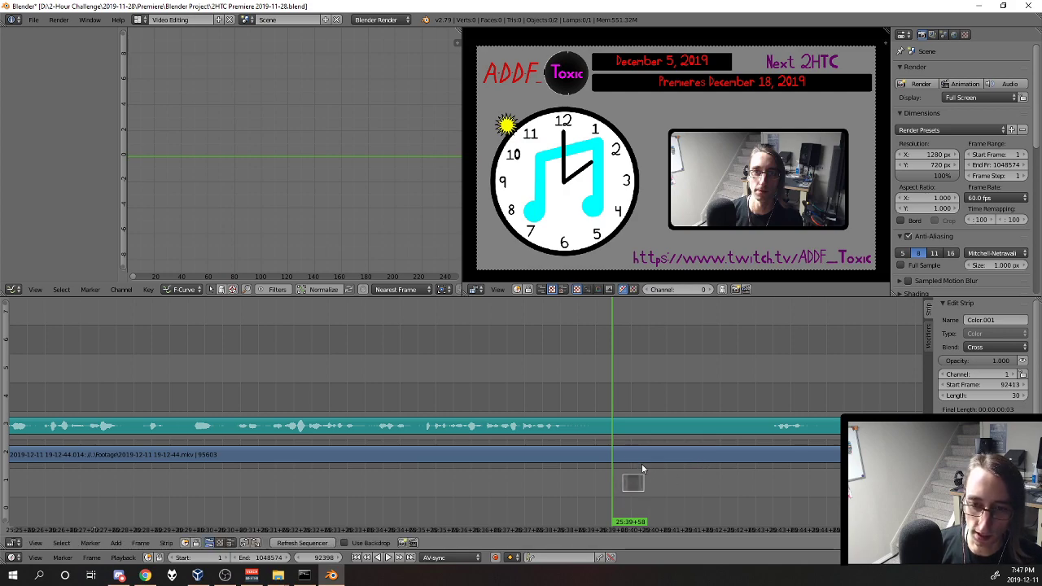
Cut the video and sound strips at frame 92443 and delete the segments after the cut
click(642, 464)
right_click(684, 454)
shift+right_click(698, 429)
key(k)
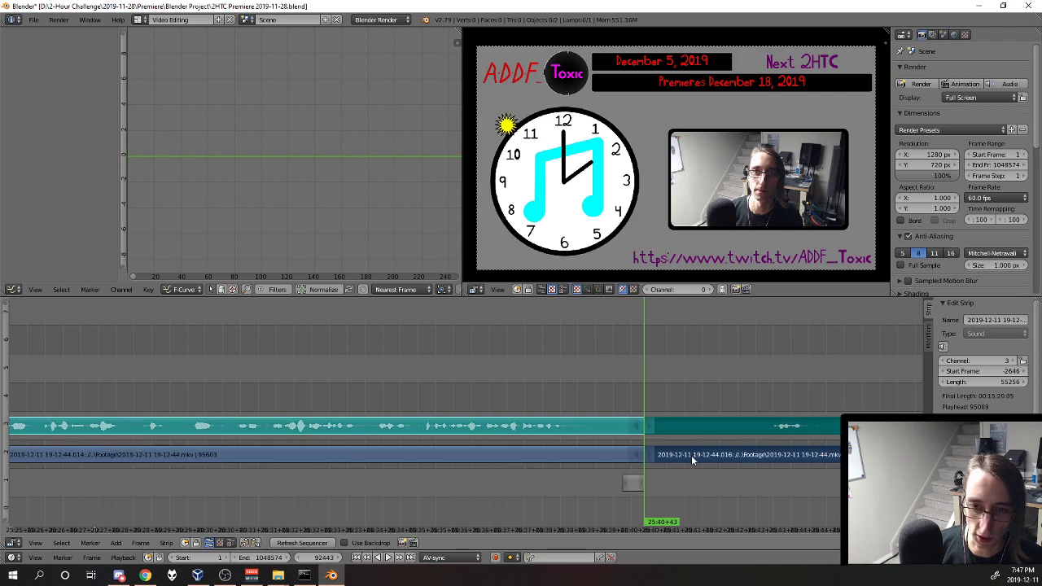
right_click(691, 455)
shift+right_click(708, 426)
key(x)
click(704, 423)
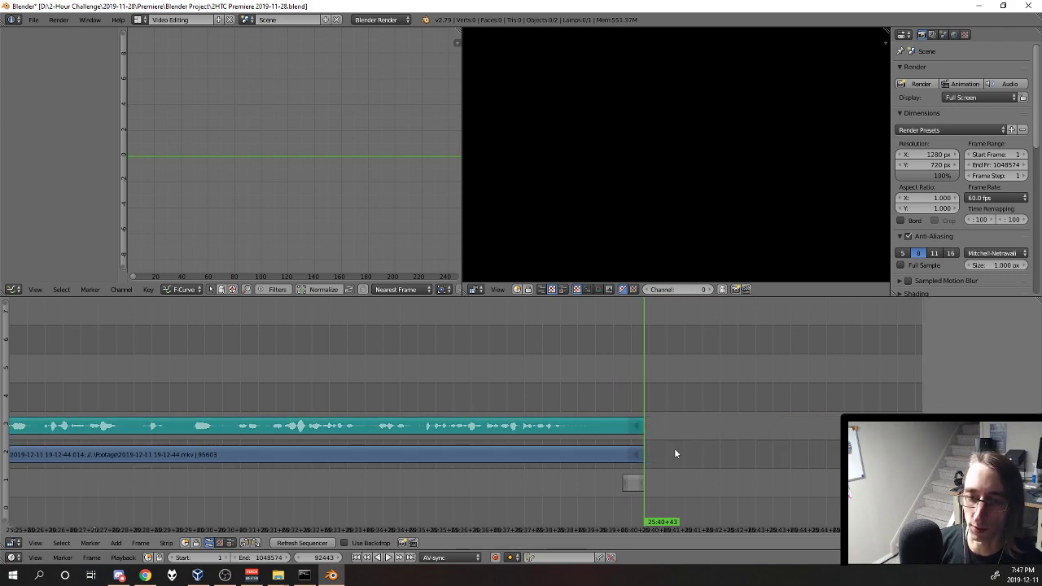
Add a Cross effect that fades from the last video strip to the colour strip
right_click(616, 463)
right_click(636, 488)
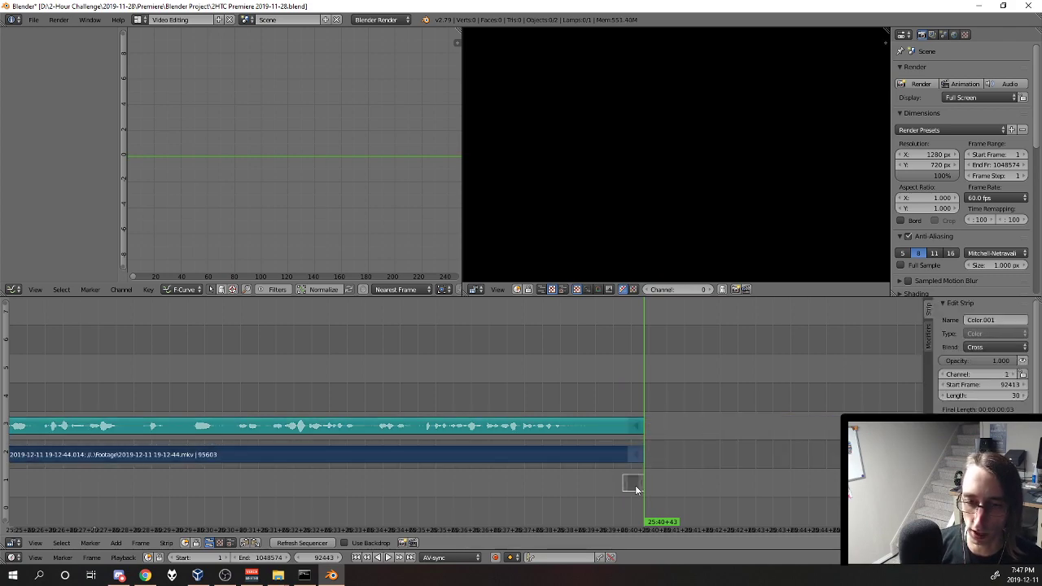
key(shift+a)
mouse_move(644, 467)
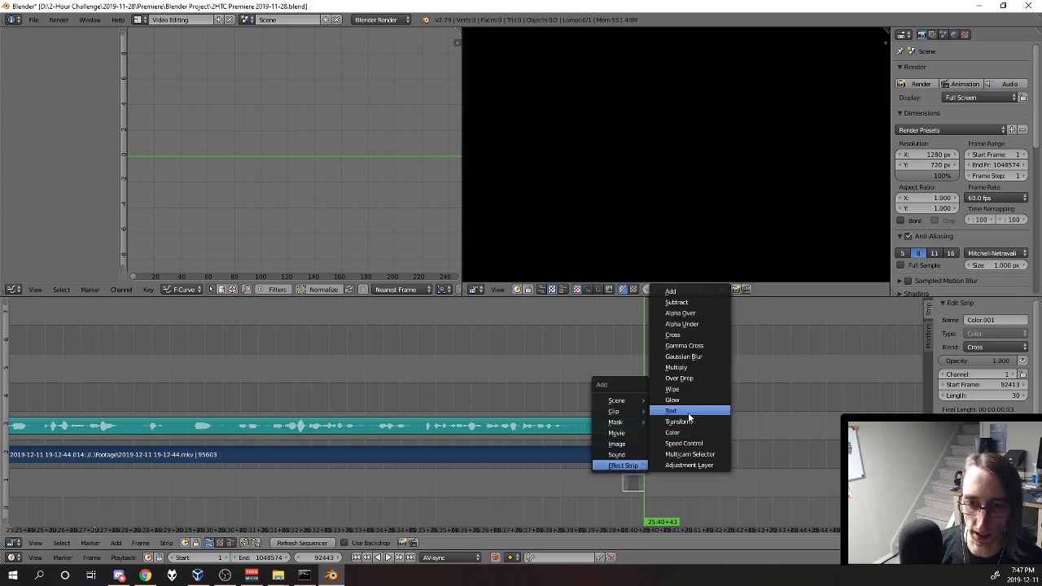
click(684, 335)
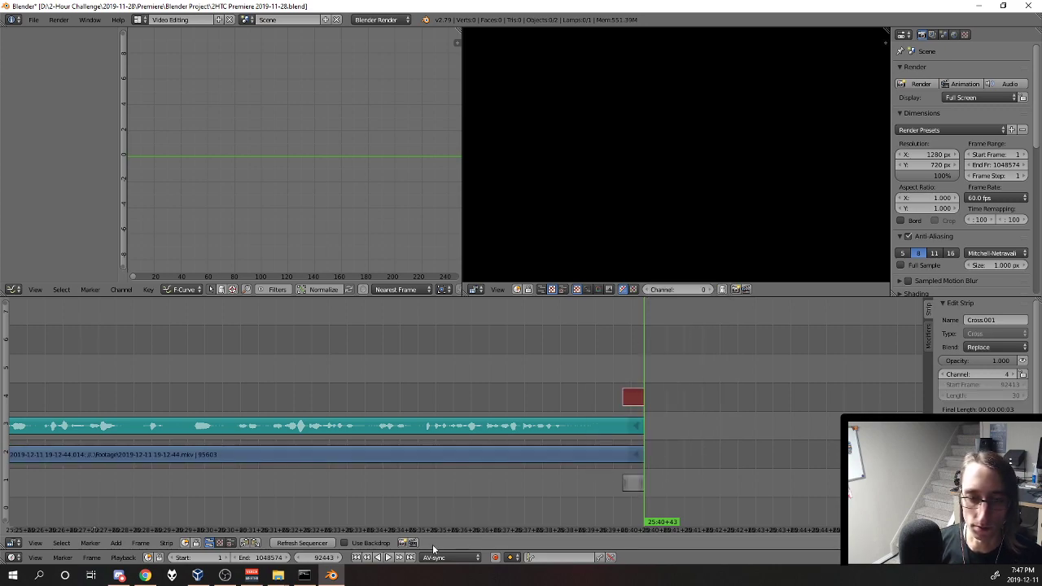
Set the scene's end frame to 92443
click(284, 558)
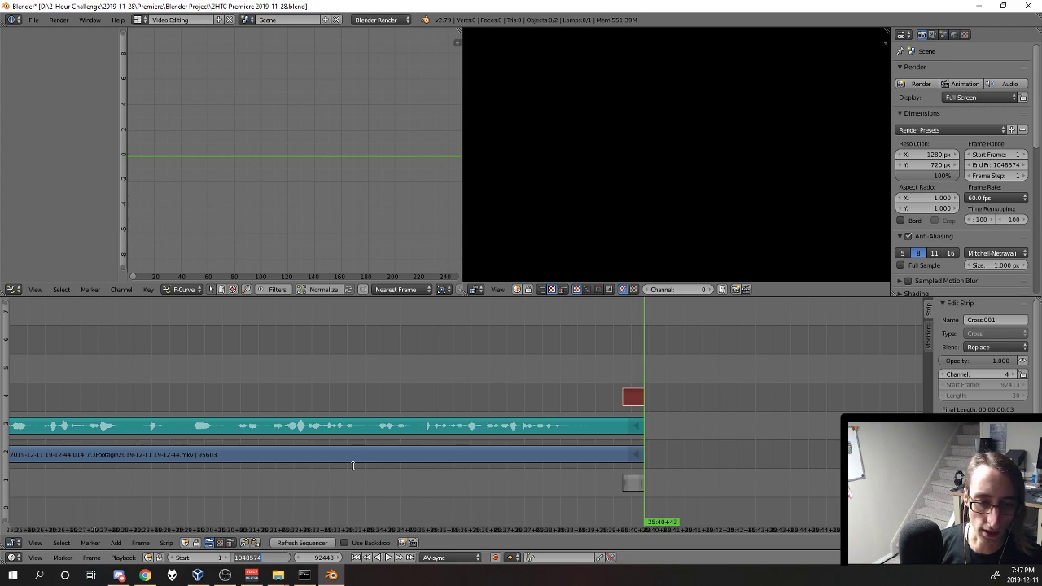
text(92443)
key(Return)
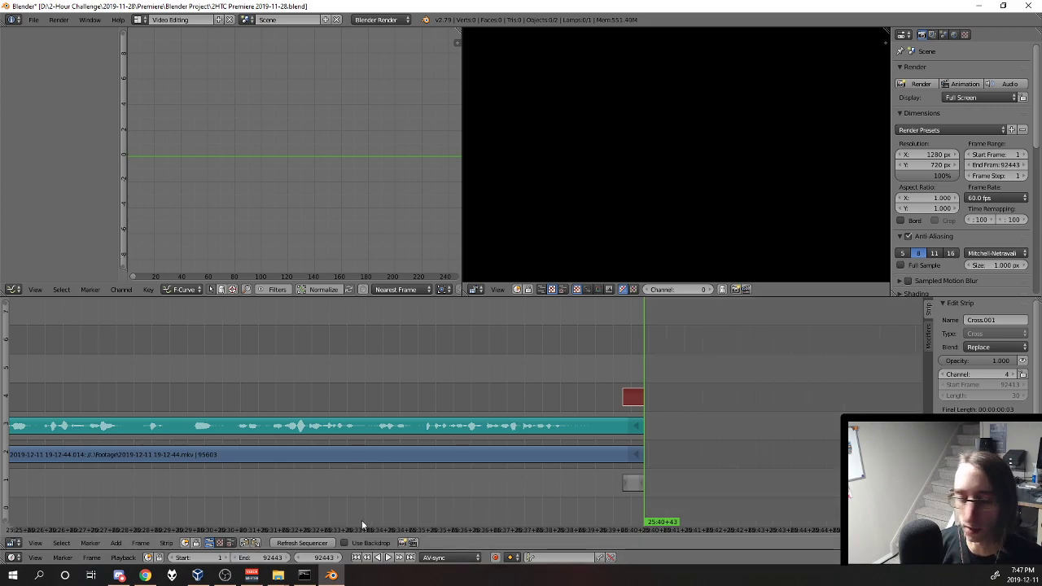
Play back the cross-fade at the end of the sequence and look over the closing section of the strips
click(619, 379)
key(alt+a)
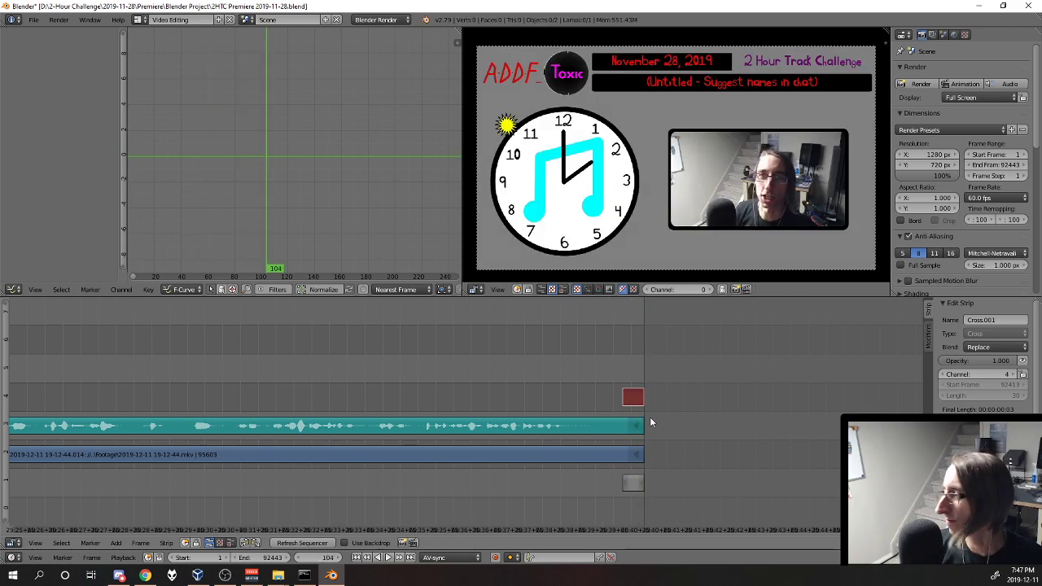
right_click(630, 395)
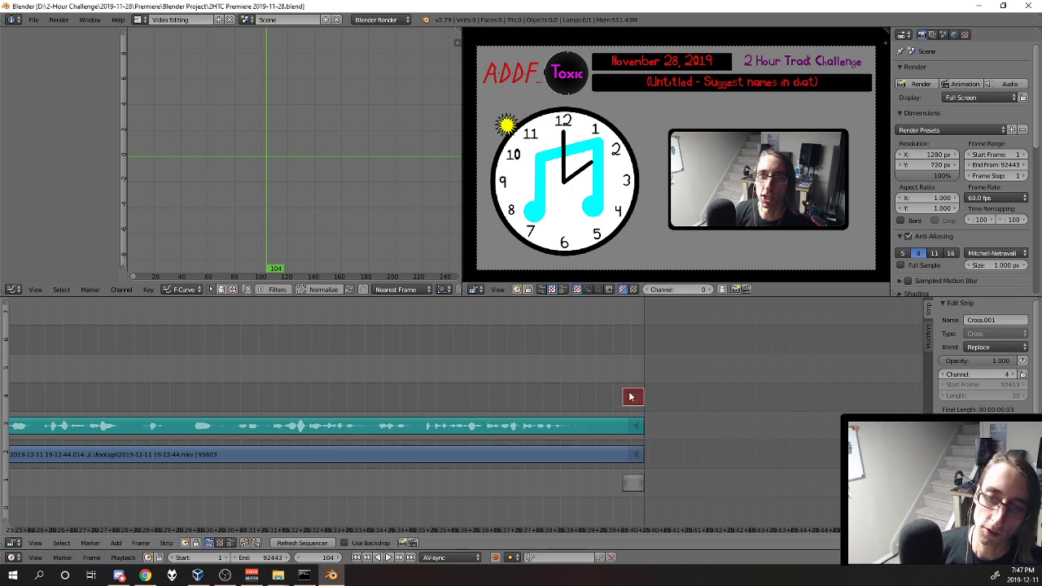
scroll(484, 349, down, 9)
drag(484, 348, 583, 331)
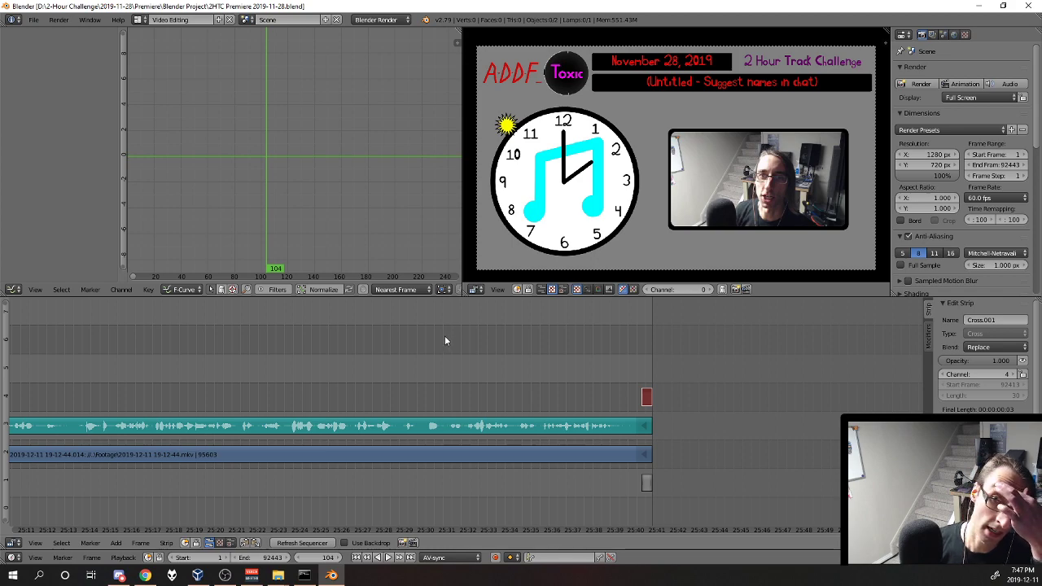
scroll(503, 369, down, 5)
drag(502, 369, 730, 360)
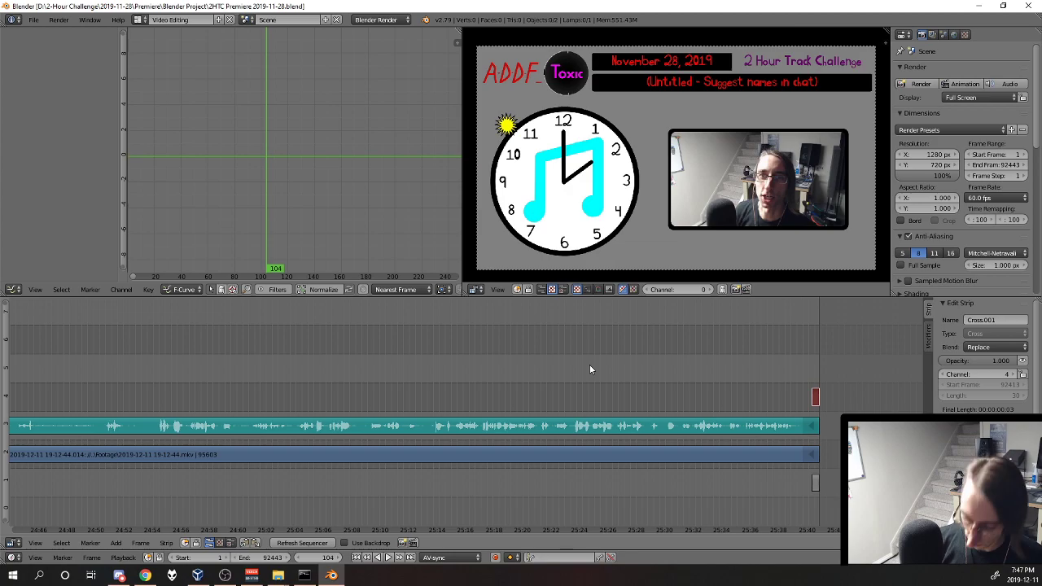
Start rendering the full sequence as an animation and minimise the render window
key(ctrl+F12)
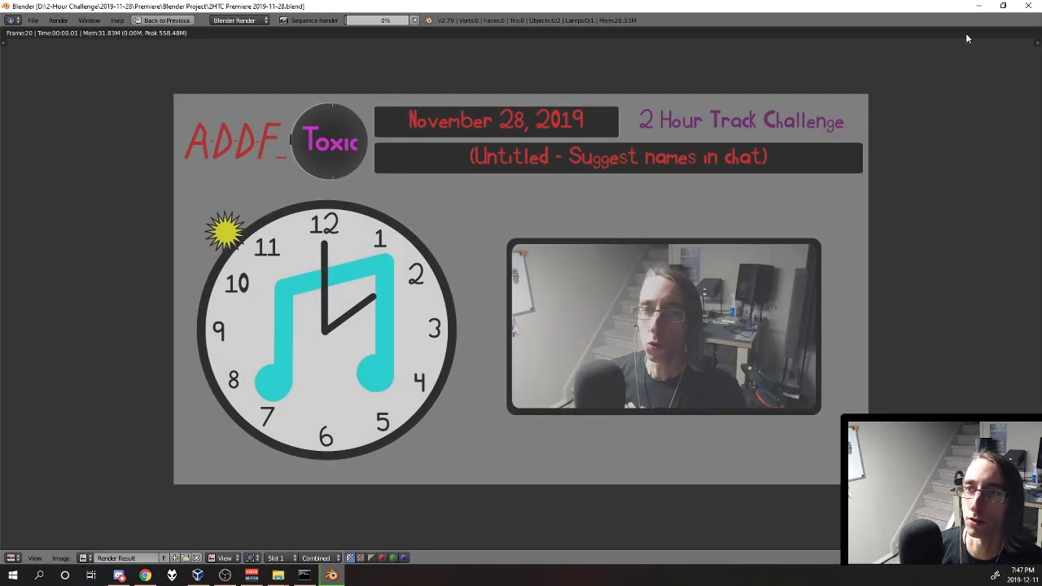
click(979, 6)
click(371, 193)
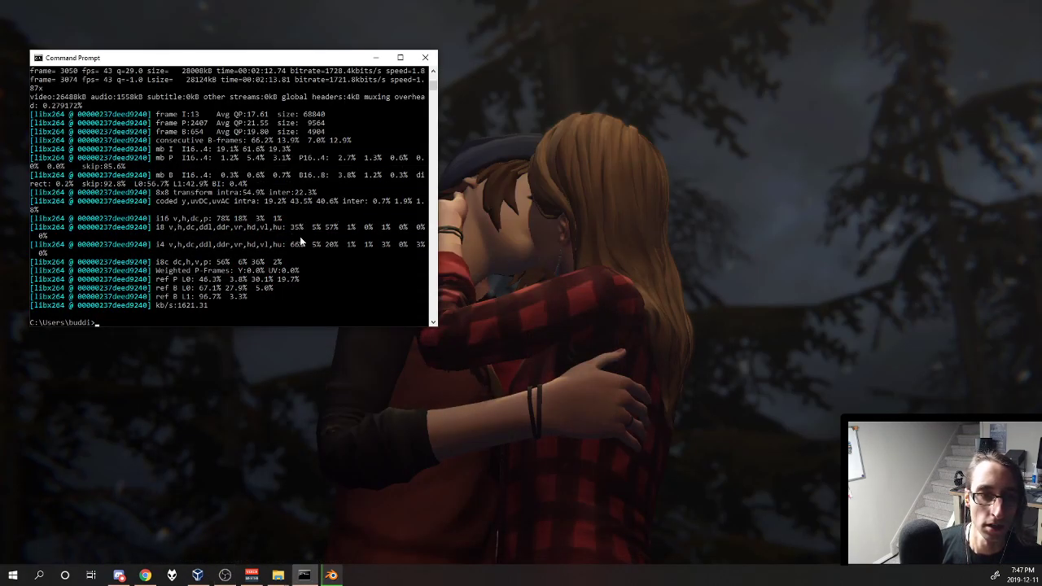
key(alt+Tab)
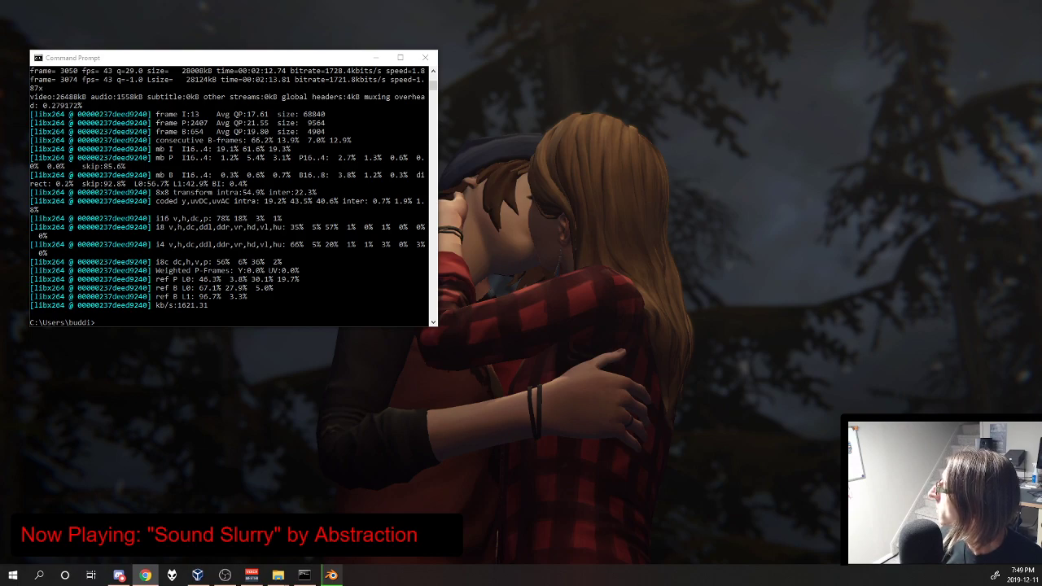
In the Command Prompt, change the working directory to Documents and from there to its 2hac folder
click(217, 239)
text(cd Documents)
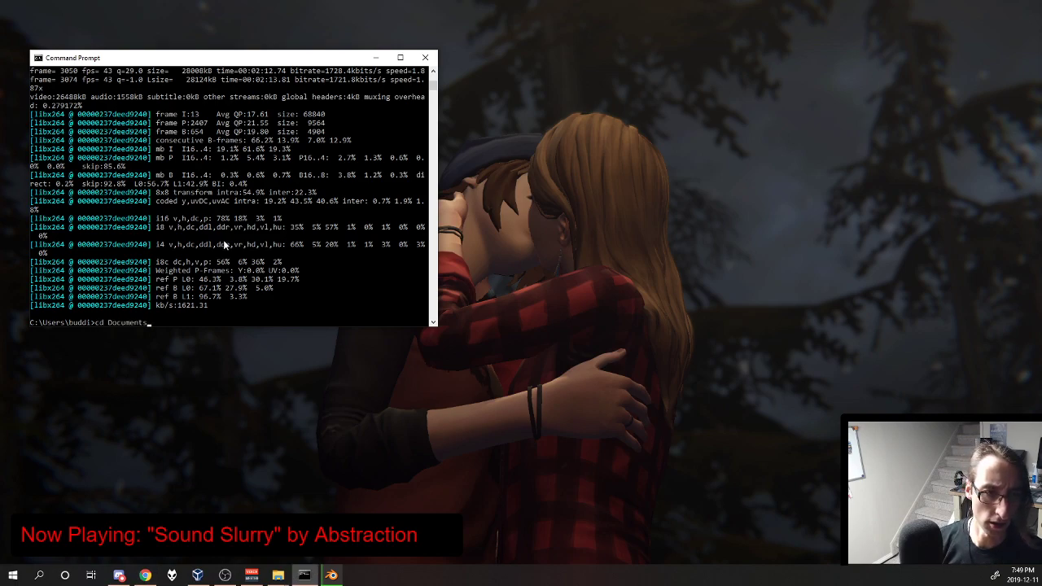
key(Return)
text(cd 2hac)
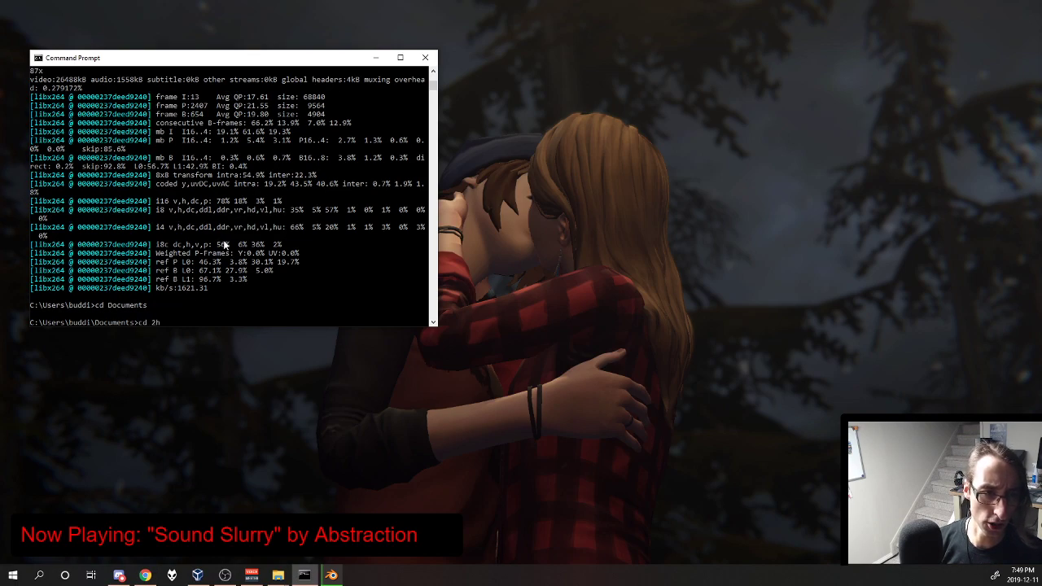
key(Return)
Start the 2HAC virtual machine and launch the Atom editor
click(454, 225)
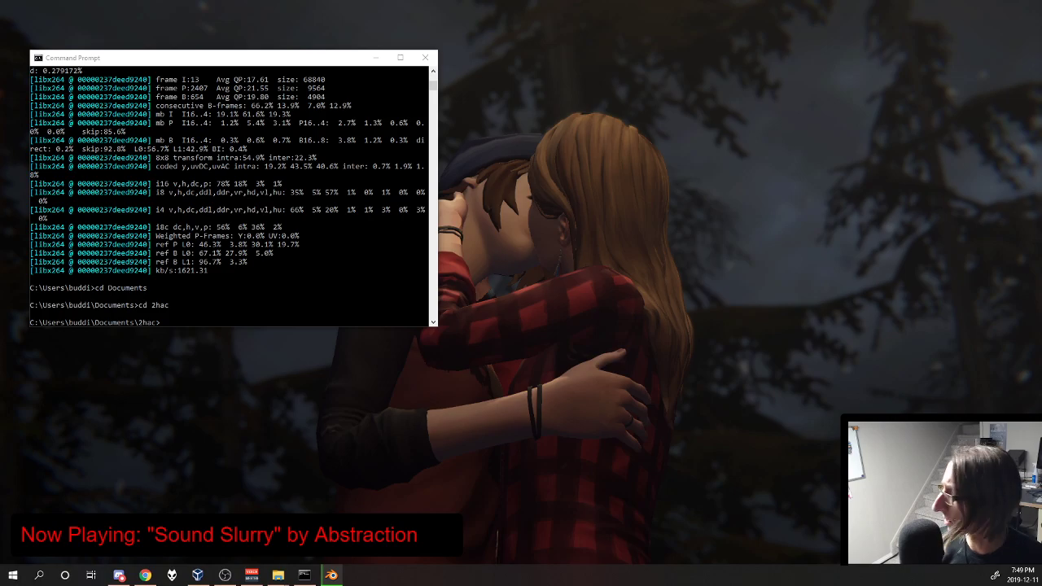
click(304, 576)
key(super)
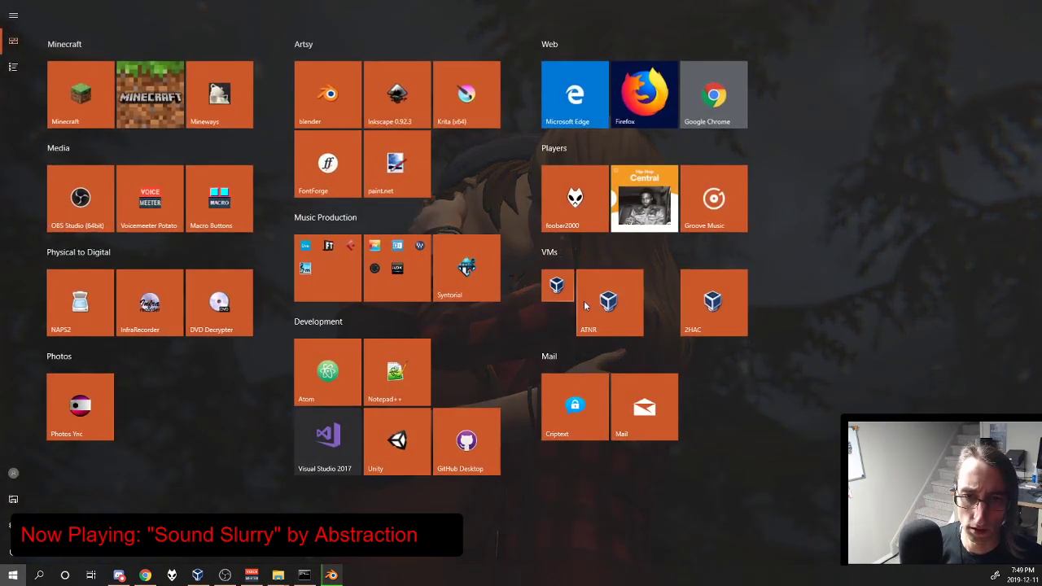
click(711, 301)
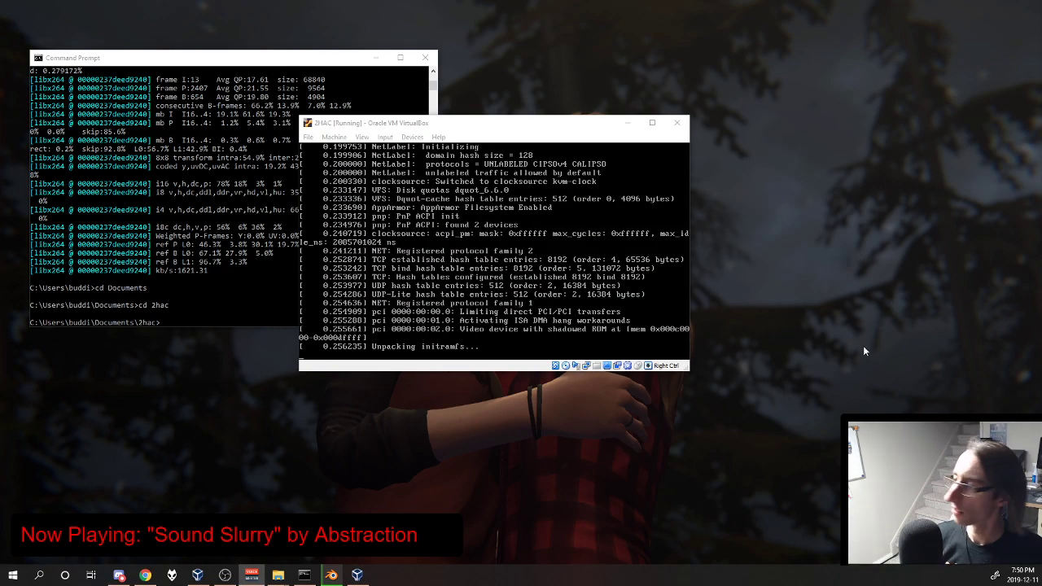
key(super)
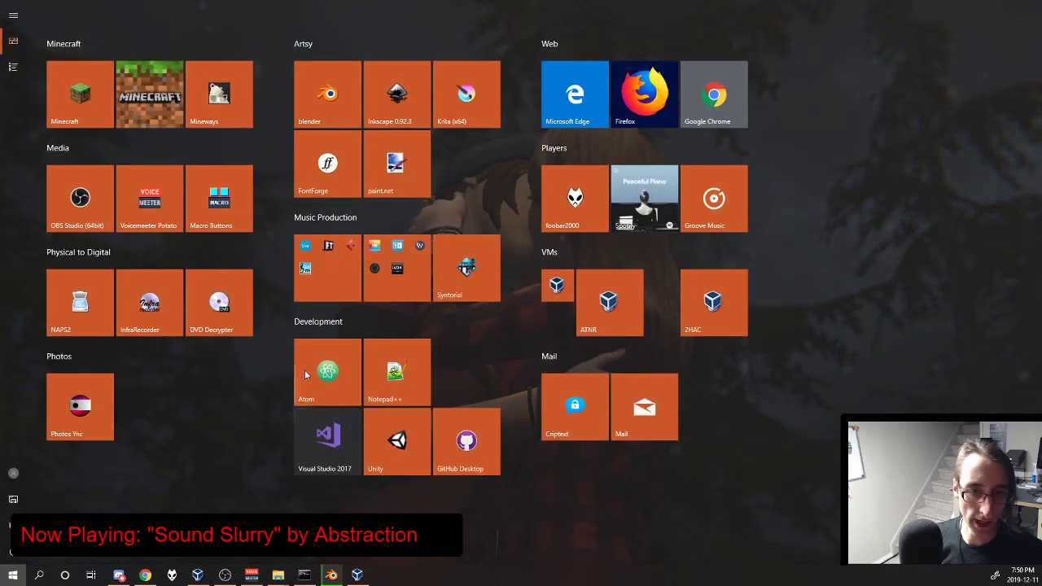
click(341, 350)
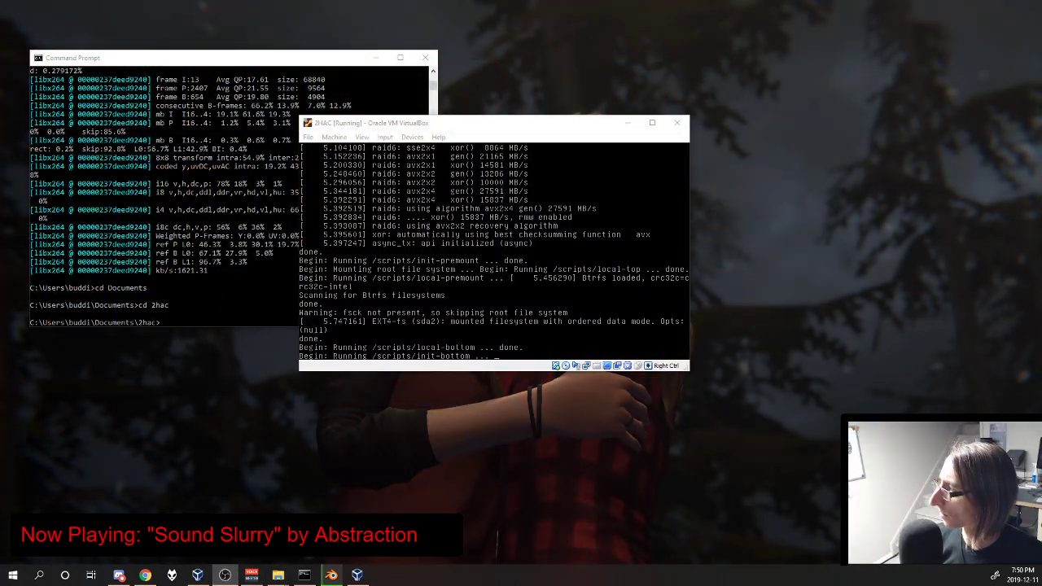